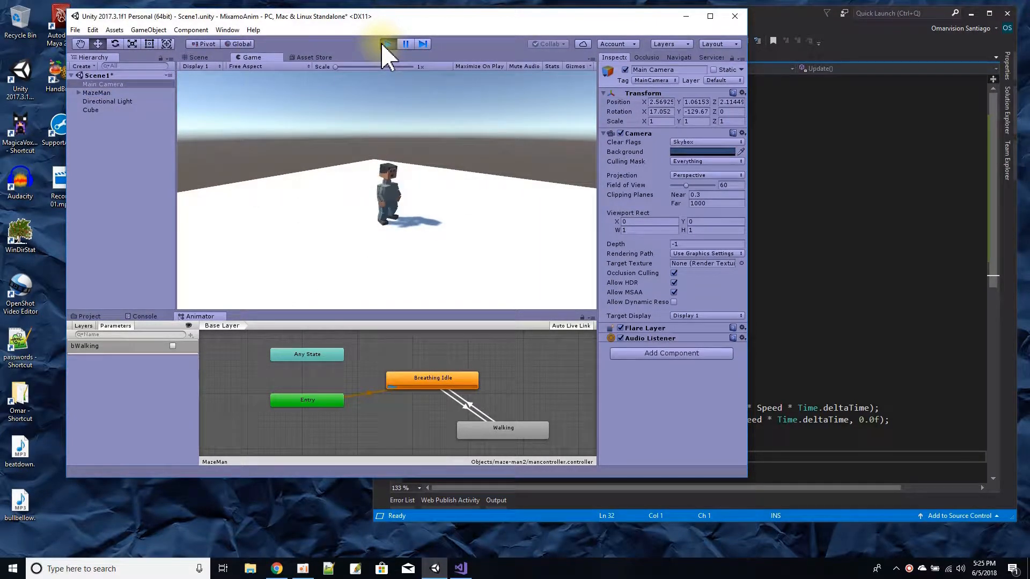
# Walk the MazeMan character around the running game scene and turn it left to check its animation
pyautogui.press('Up')
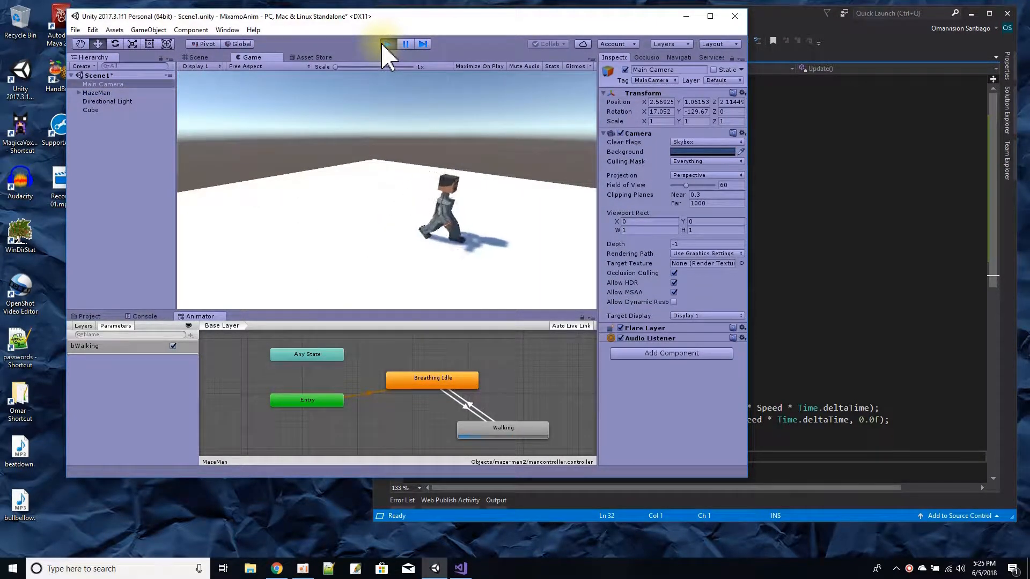
pyautogui.press('Left')
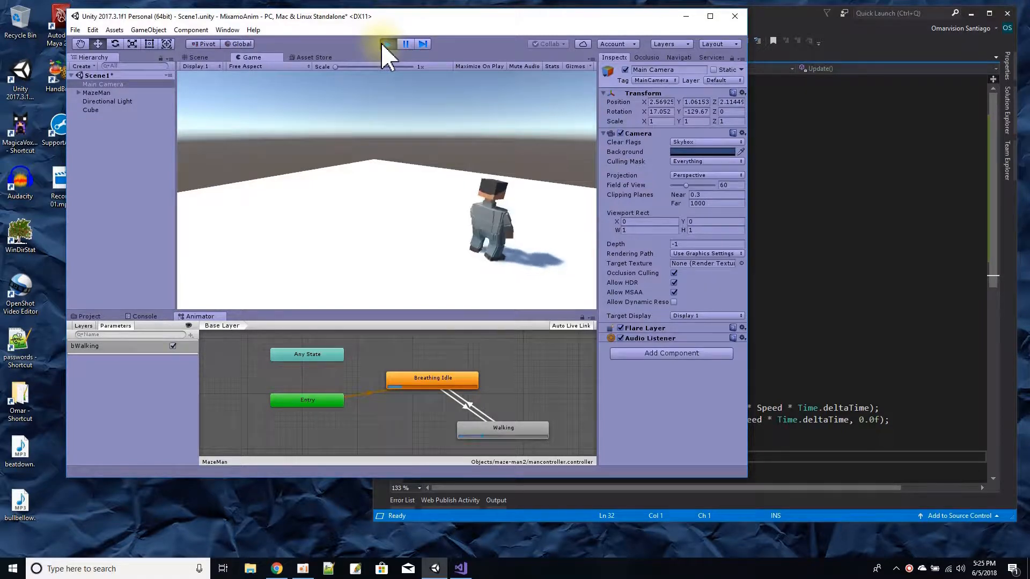
pyautogui.press('Left')
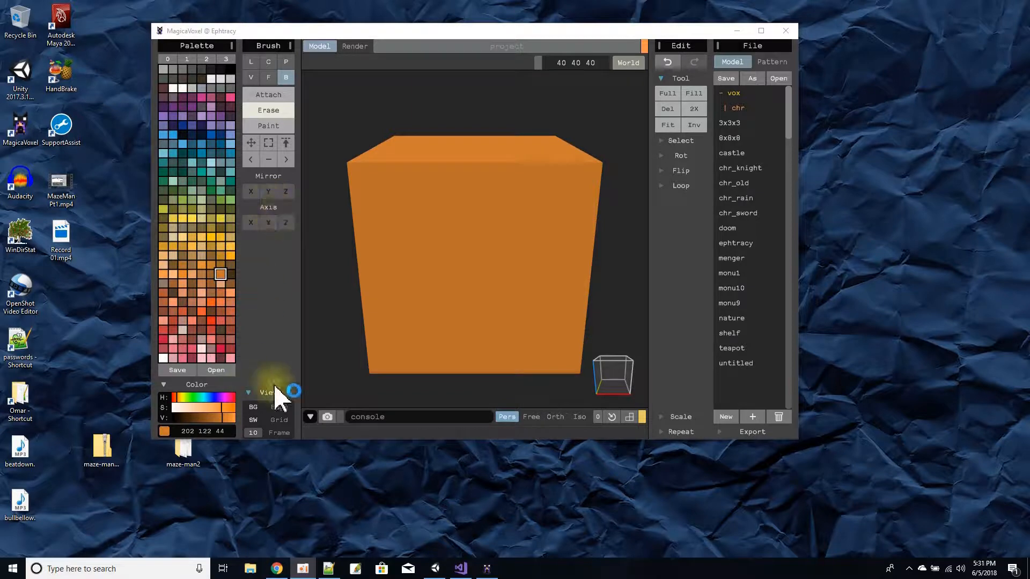
# In MagicaVoxel, display the grid and delete all voxels of the default orange cube
pyautogui.click(284, 421)
pyautogui.click(283, 421)
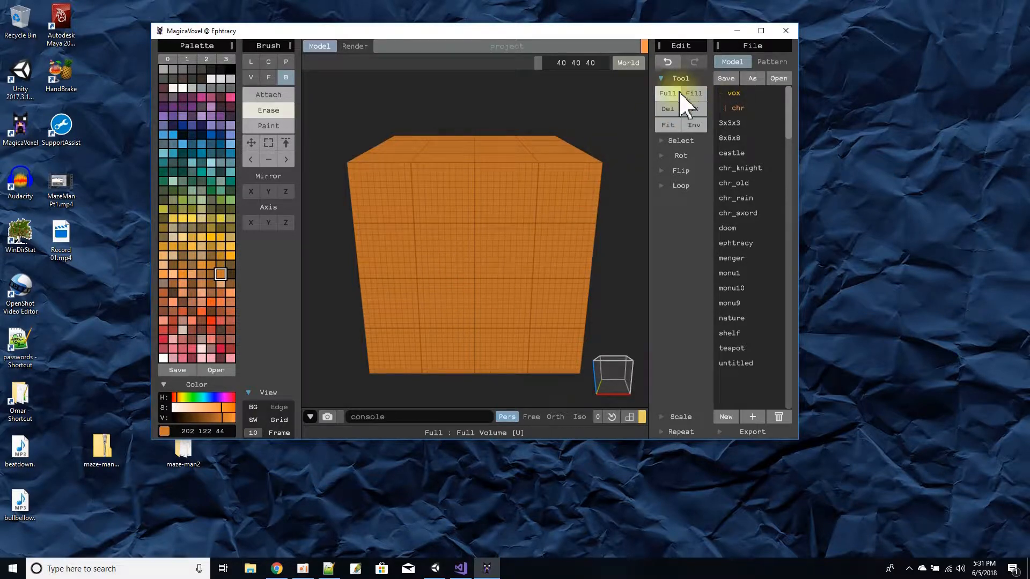
pyautogui.click(668, 109)
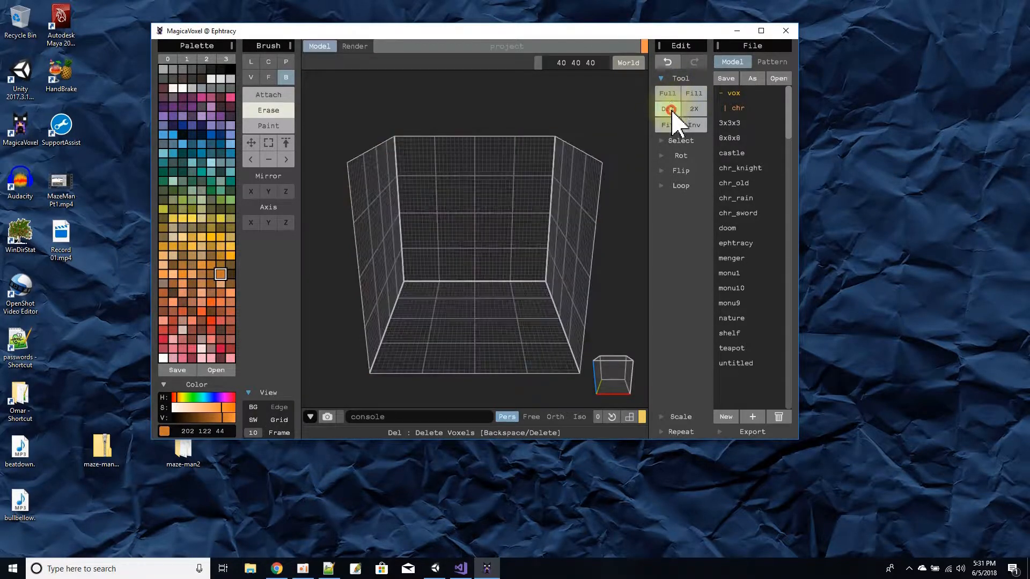
# Set the model volume size to 100 in all three dimensions
pyautogui.click(587, 63)
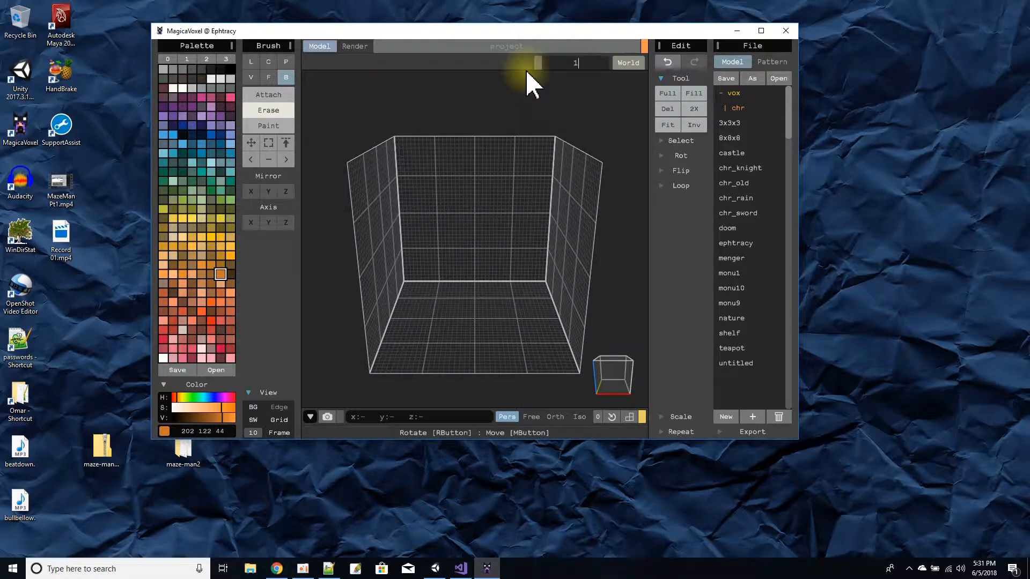
pyautogui.write('100')
pyautogui.press('Return')
pyautogui.scroll(-4, 459, 294)
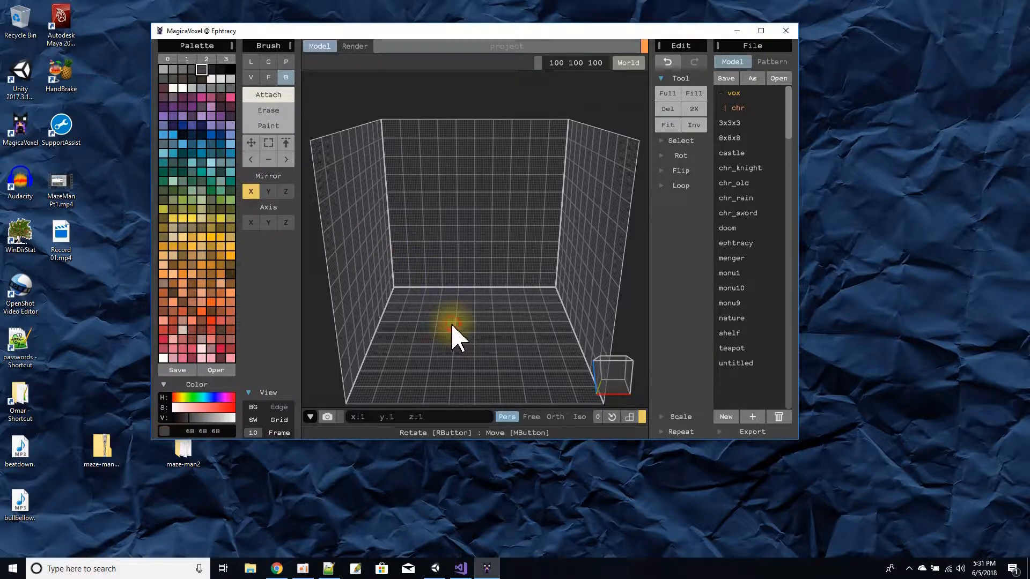
# Draw two X-mirrored rectangular feet in dark grey (68 68 68) on the floor and extrude them upward into low blocks
pyautogui.moveTo(453, 325); pyautogui.dragTo(433, 355)
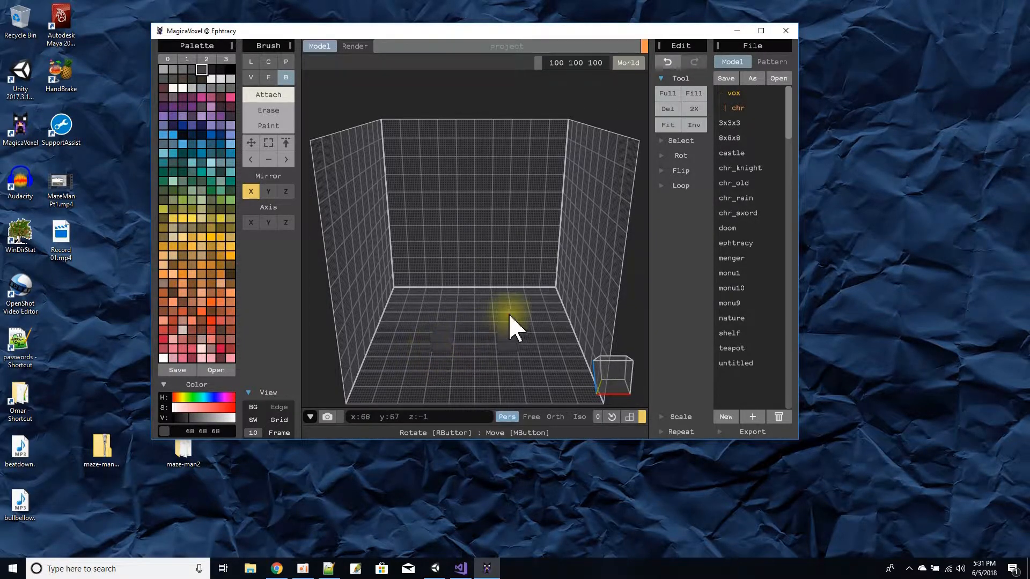
pyautogui.scroll(3, 437, 362)
pyautogui.moveTo(464, 346); pyautogui.dragTo(476, 304, button='right')
pyautogui.scroll(1, 484, 281)
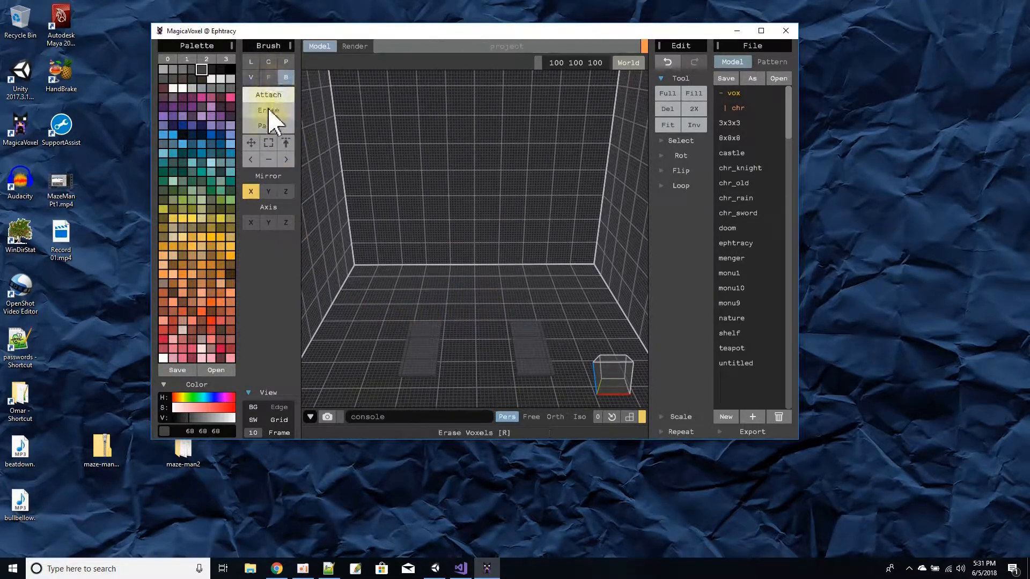
pyautogui.click(268, 77)
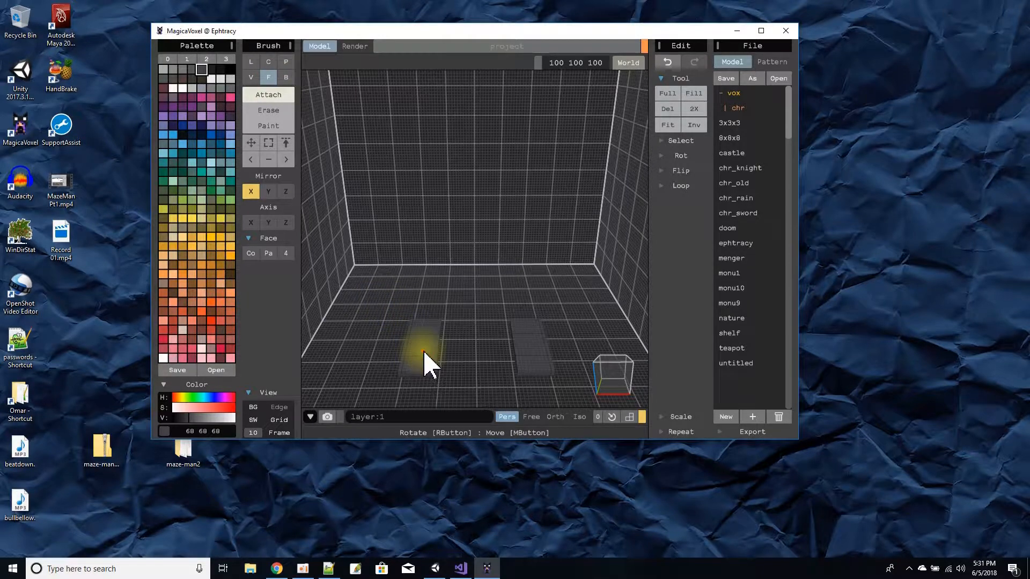
pyautogui.moveTo(429, 357); pyautogui.dragTo(453, 300, button='right')
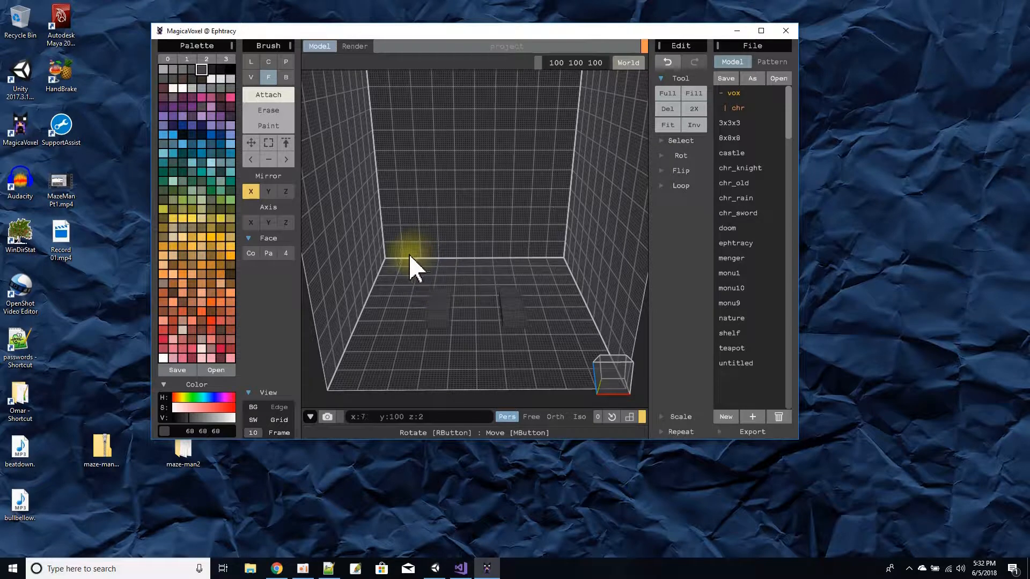
# Build blue (46 92 110) legs by attaching a 12-voxel 2D square on each foot and extruding it upward
pyautogui.click(211, 144)
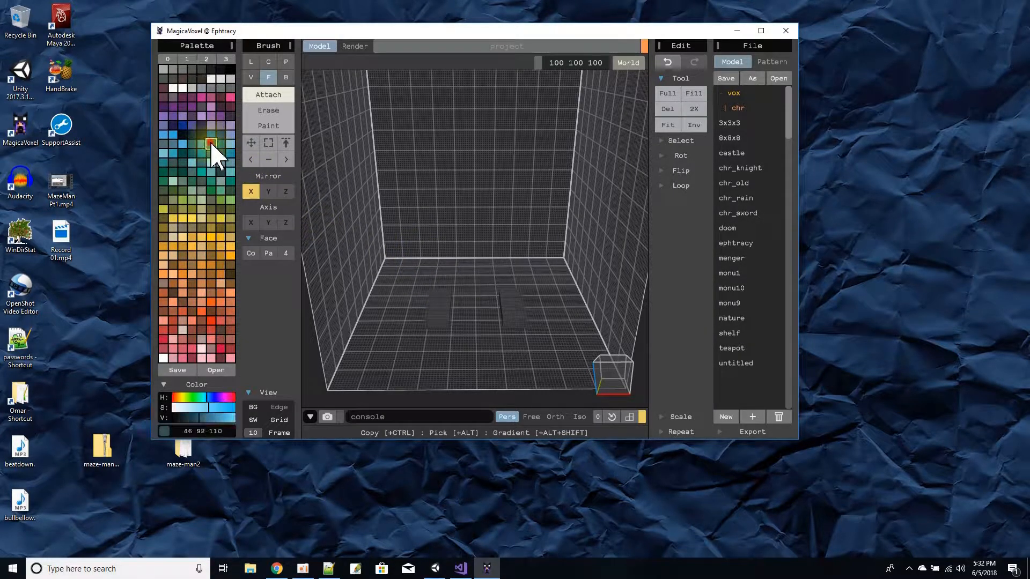
pyautogui.click(251, 77)
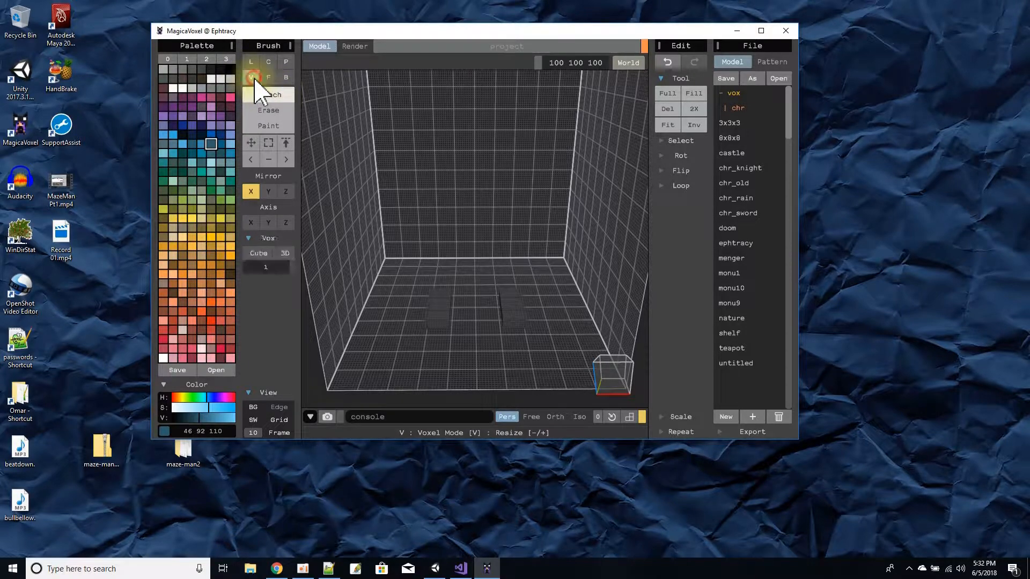
pyautogui.click(283, 254)
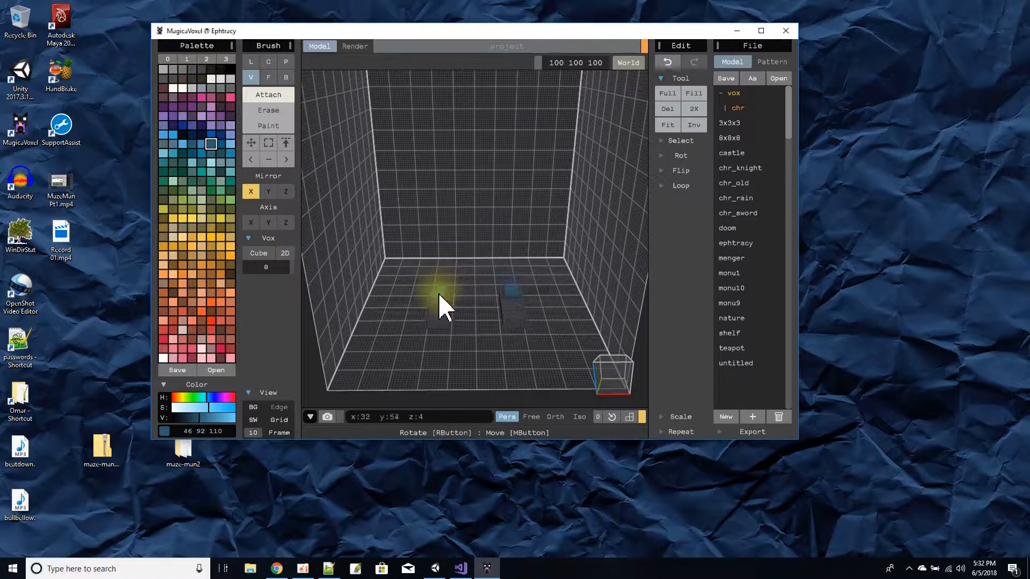
pyautogui.click(249, 267)
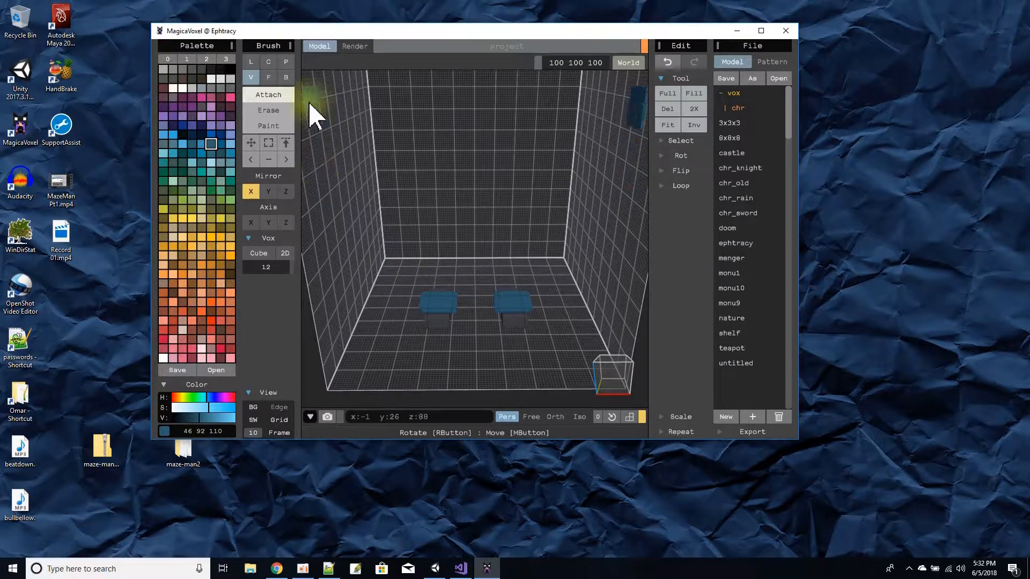
pyautogui.click(268, 77)
pyautogui.moveTo(448, 301); pyautogui.dragTo(456, 252)
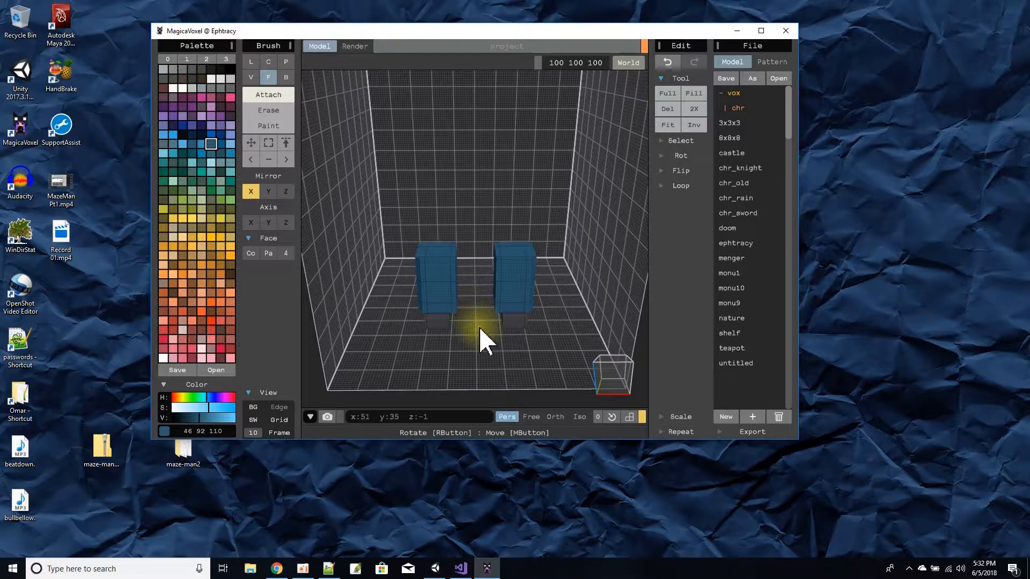
# Attach size 8 3D cubes on top of the legs and across the gap to form a connecting hip block
pyautogui.moveTo(484, 322); pyautogui.dragTo(486, 306, button='right')
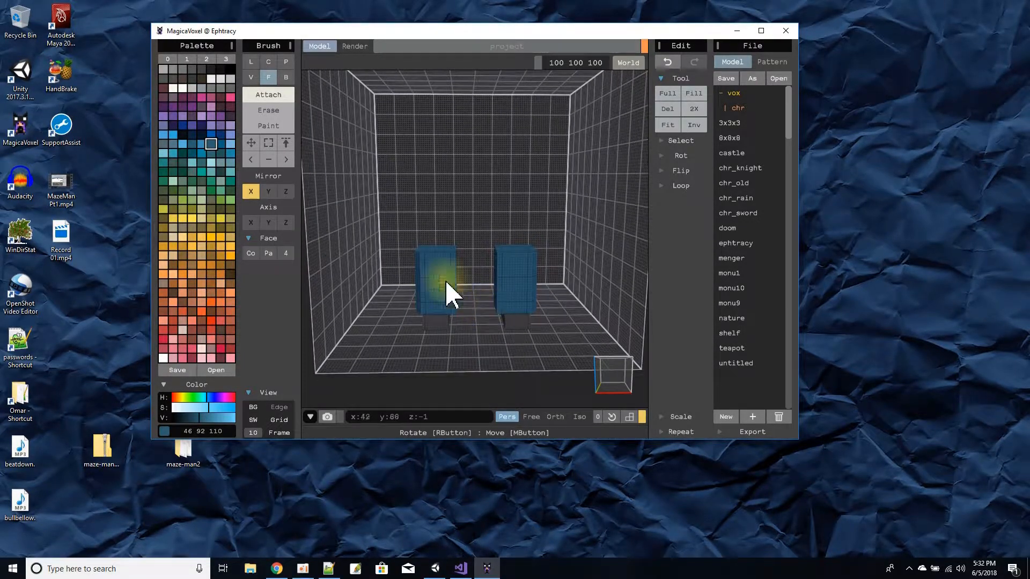
pyautogui.moveTo(320, 236); pyautogui.dragTo(398, 267, button='right')
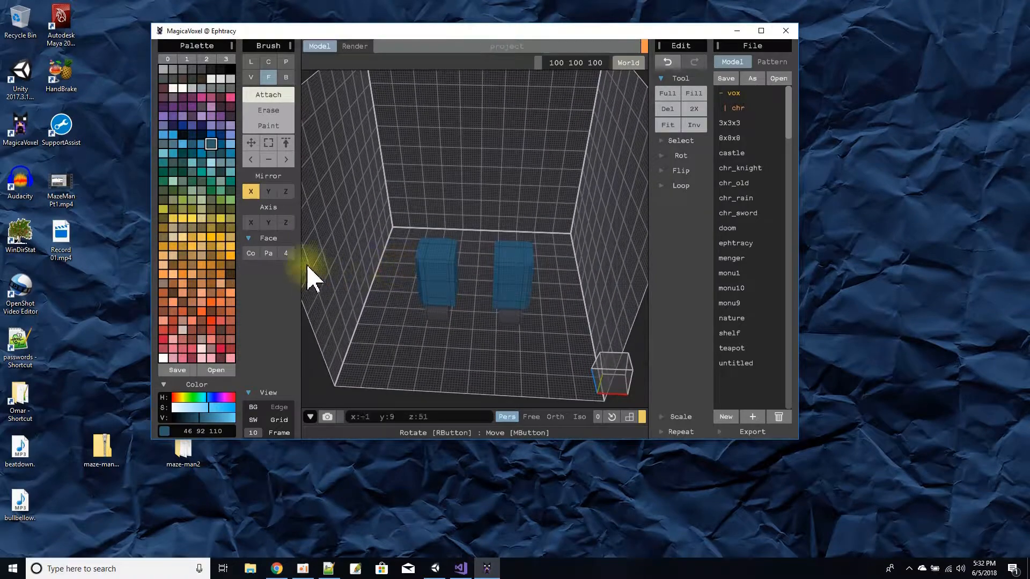
pyautogui.click(251, 77)
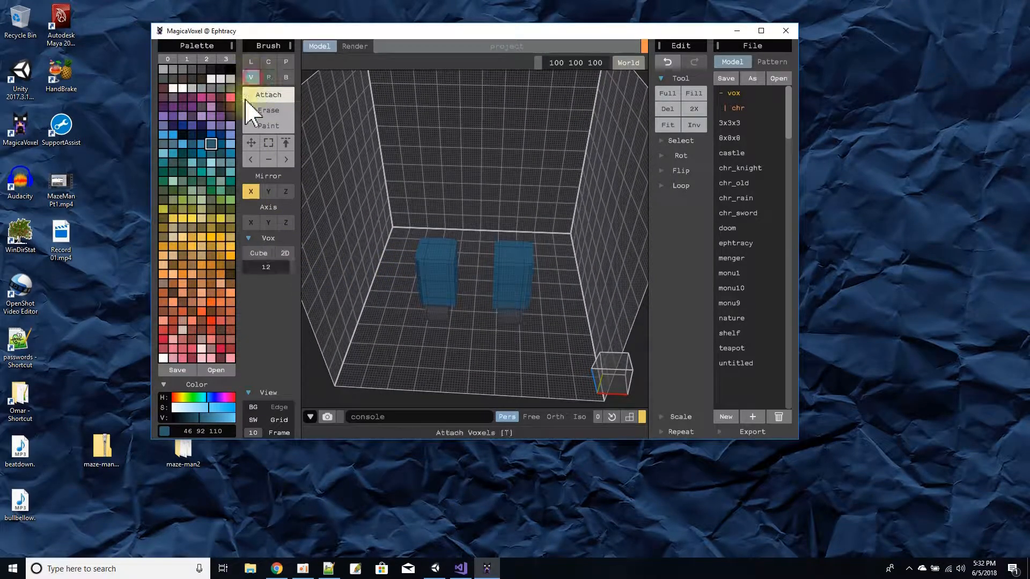
pyautogui.click(275, 267)
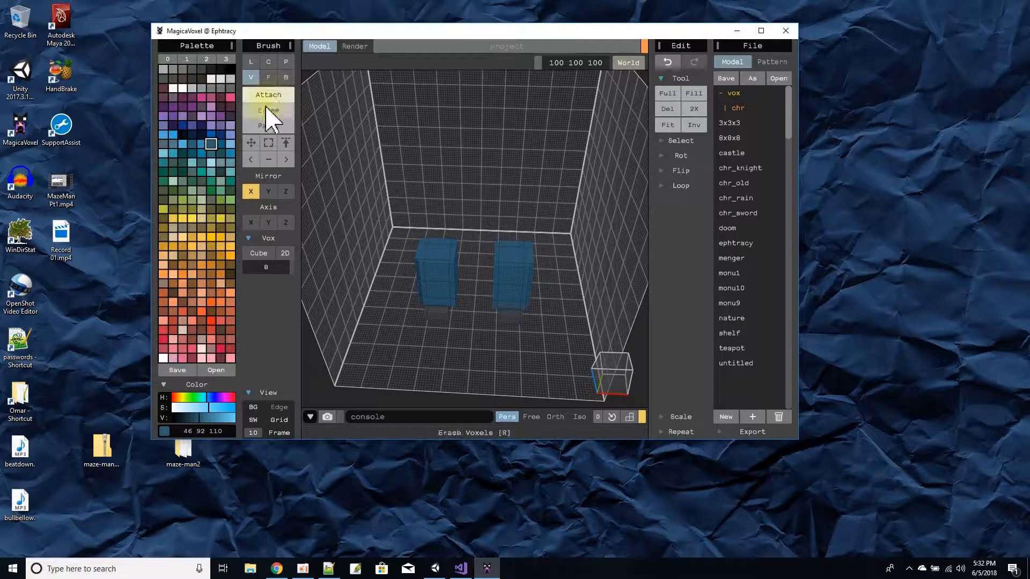
pyautogui.click(285, 253)
pyautogui.click(444, 250)
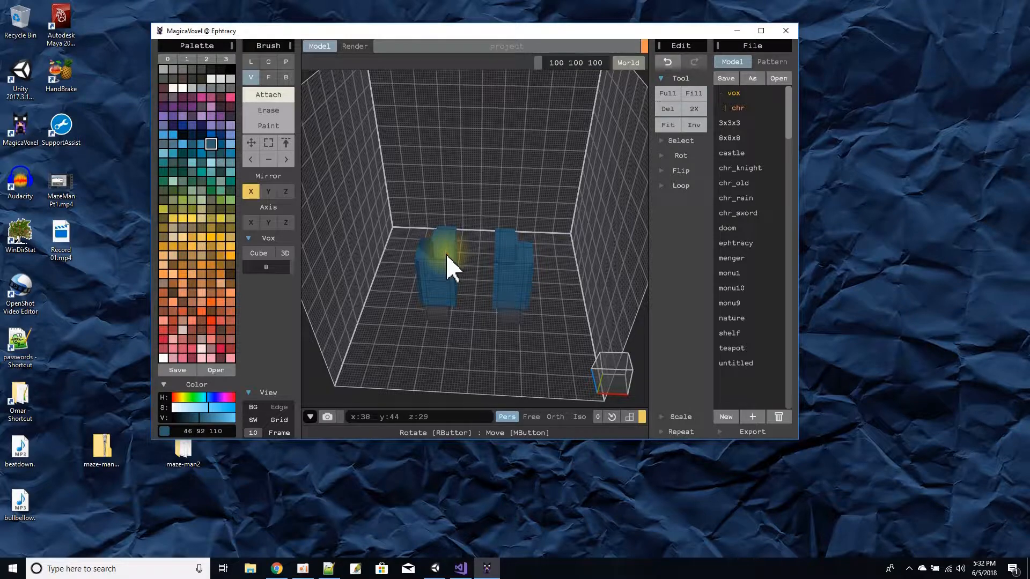
pyautogui.moveTo(457, 265); pyautogui.dragTo(443, 259, button='right')
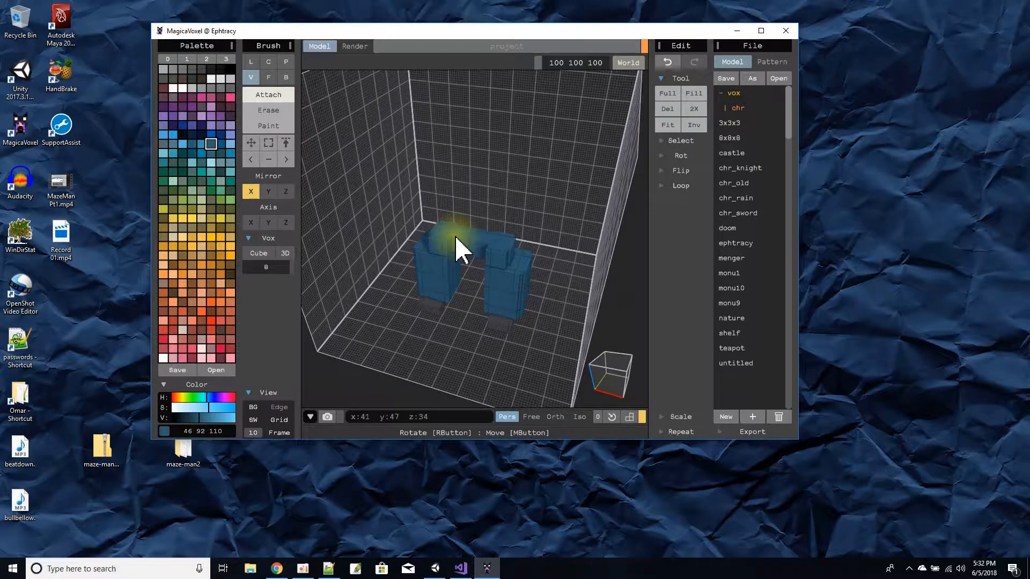
pyautogui.moveTo(452, 252); pyautogui.dragTo(510, 258, button='right')
pyautogui.moveTo(472, 307)
pyautogui.mouseDown(button='right')
pyautogui.moveTo(453, 294)
pyautogui.moveTo(489, 314)
pyautogui.mouseUp(button='right')
# Extrude the side faces of the hip block outward in Face mode to widen it
pyautogui.click(268, 77)
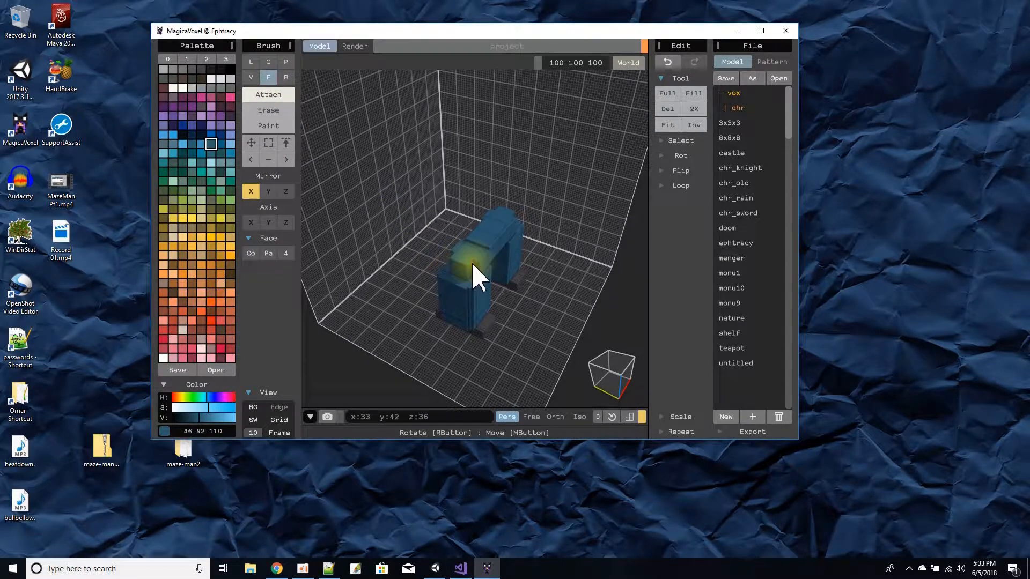
pyautogui.moveTo(453, 272); pyautogui.dragTo(515, 254, button='right')
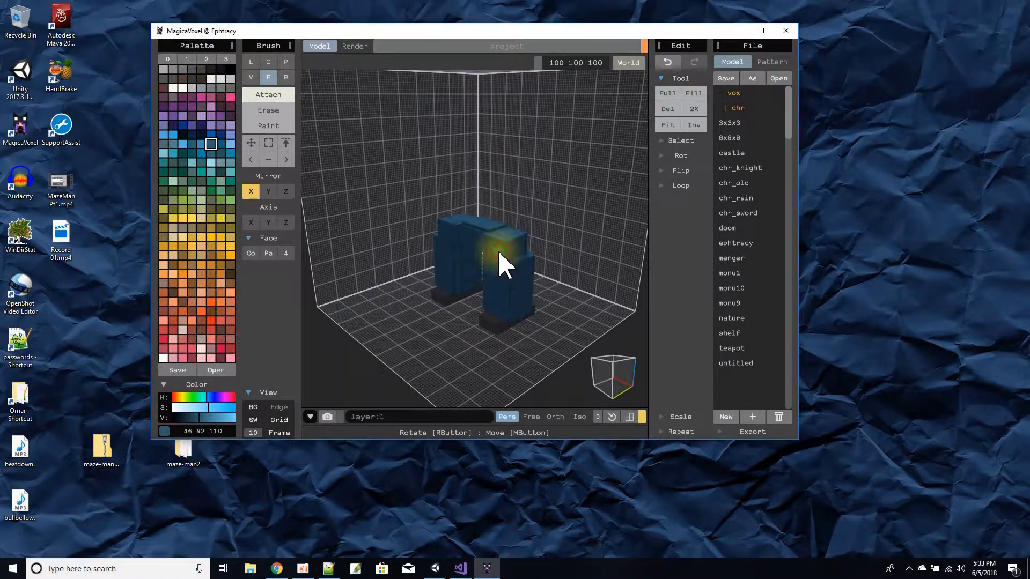
pyautogui.moveTo(510, 246); pyautogui.dragTo(393, 265, button='right')
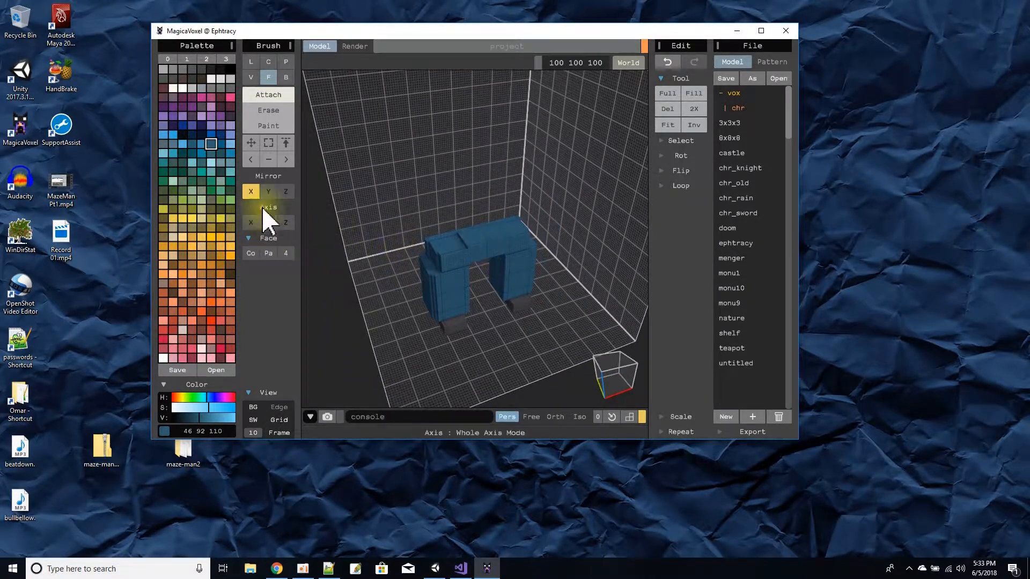
# Extrude the top faces of the hip block upward in teal (0 170 144) to form the torso
pyautogui.moveTo(466, 236)
pyautogui.mouseDown(button='right')
pyautogui.moveTo(455, 228)
pyautogui.moveTo(483, 257)
pyautogui.mouseUp(button='right')
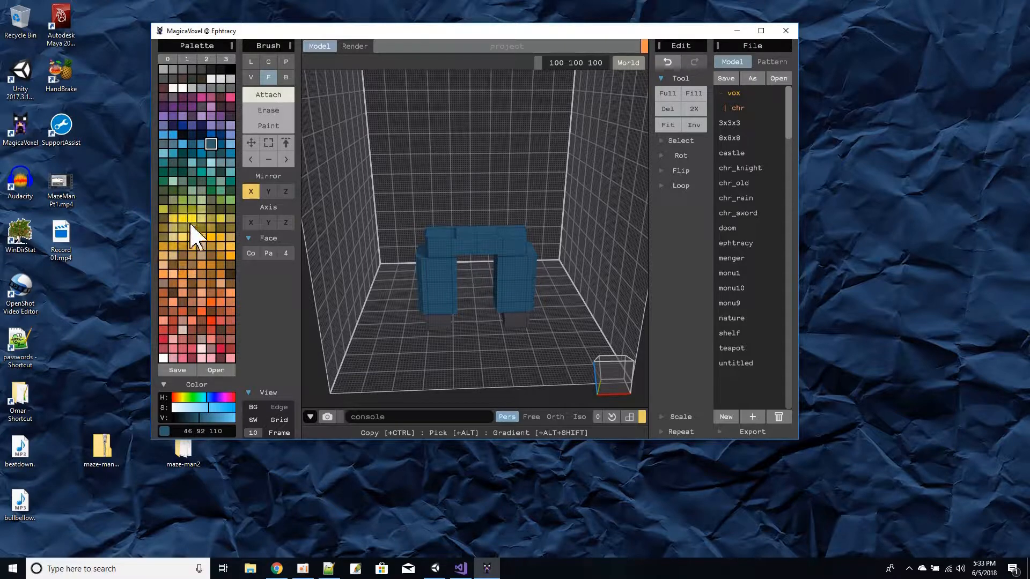
pyautogui.click(202, 172)
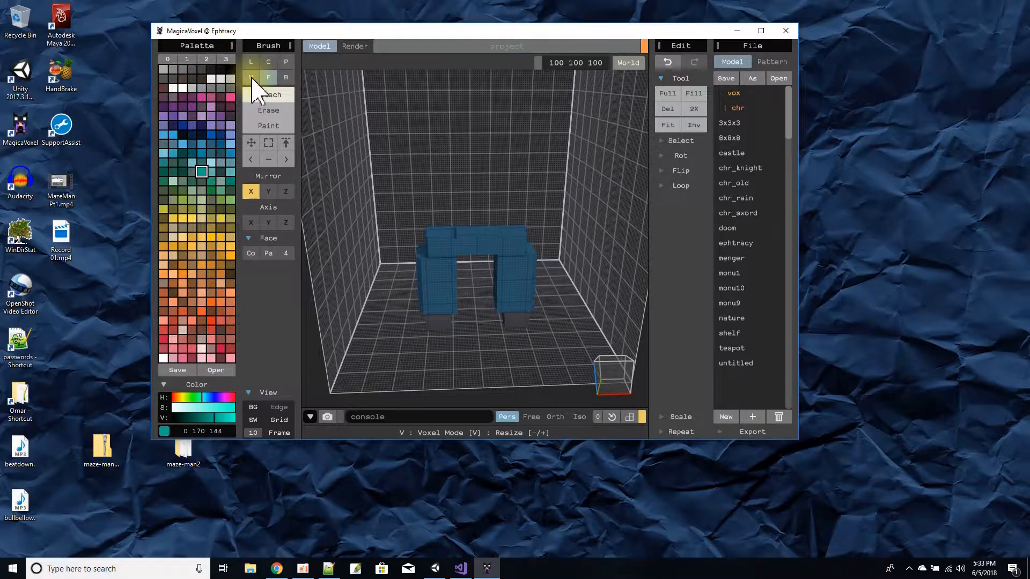
pyautogui.moveTo(436, 195); pyautogui.dragTo(452, 255, button='right')
pyautogui.click(452, 255)
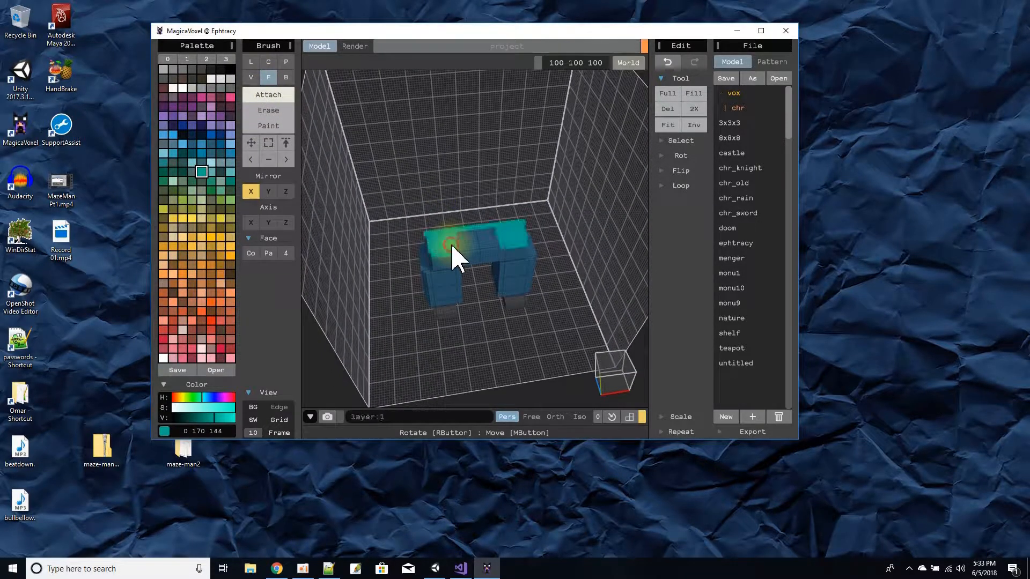
pyautogui.click(450, 258)
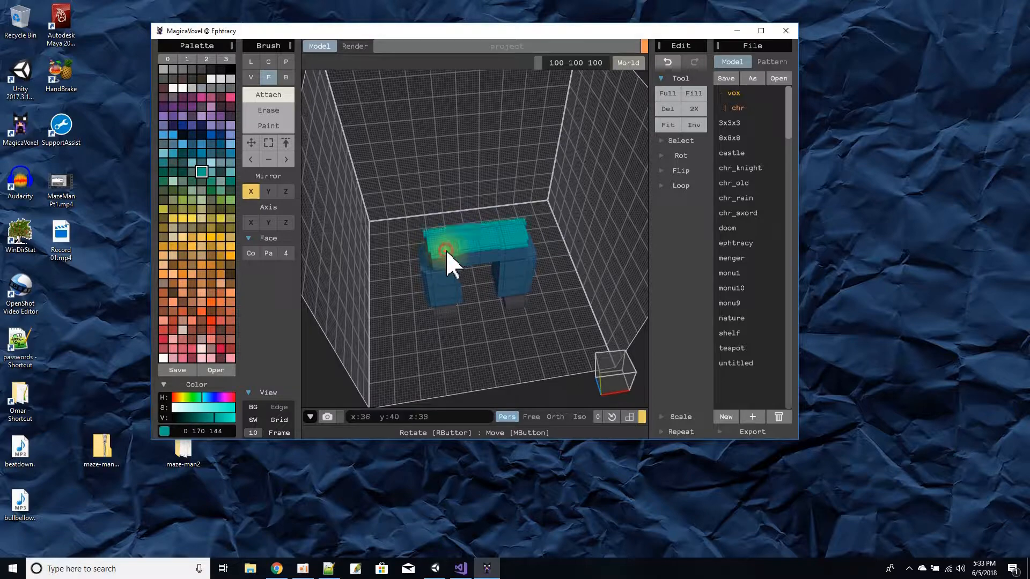
pyautogui.moveTo(468, 242); pyautogui.dragTo(473, 202)
pyautogui.moveTo(474, 203)
pyautogui.mouseDown(button='right')
pyautogui.moveTo(501, 236)
pyautogui.moveTo(506, 192)
pyautogui.moveTo(503, 220)
pyautogui.moveTo(467, 203)
pyautogui.mouseUp(button='right')
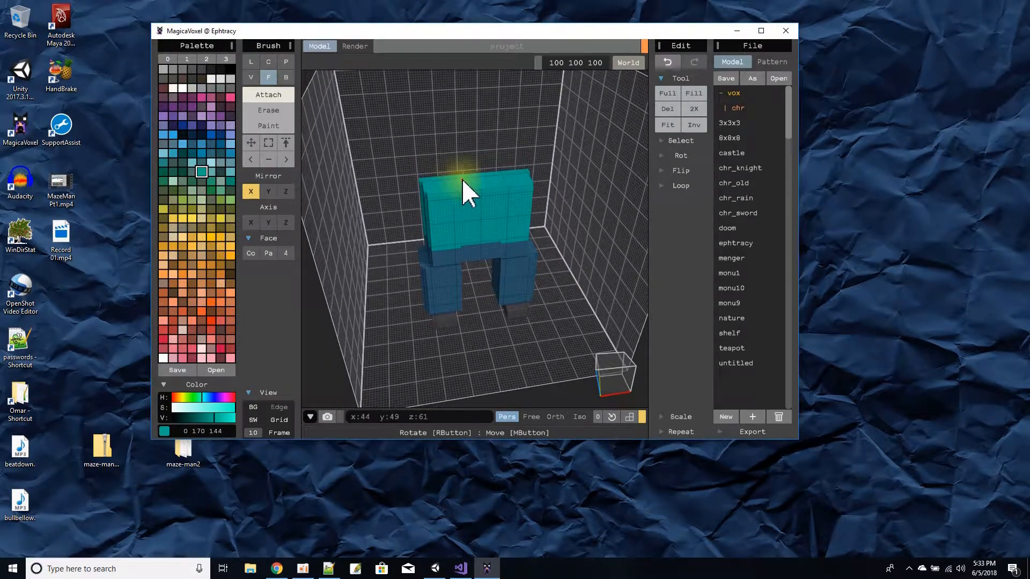
# Attach a size 12 2D layer at the centre of the torso's top and extrude it upward as a short neck
pyautogui.click(251, 77)
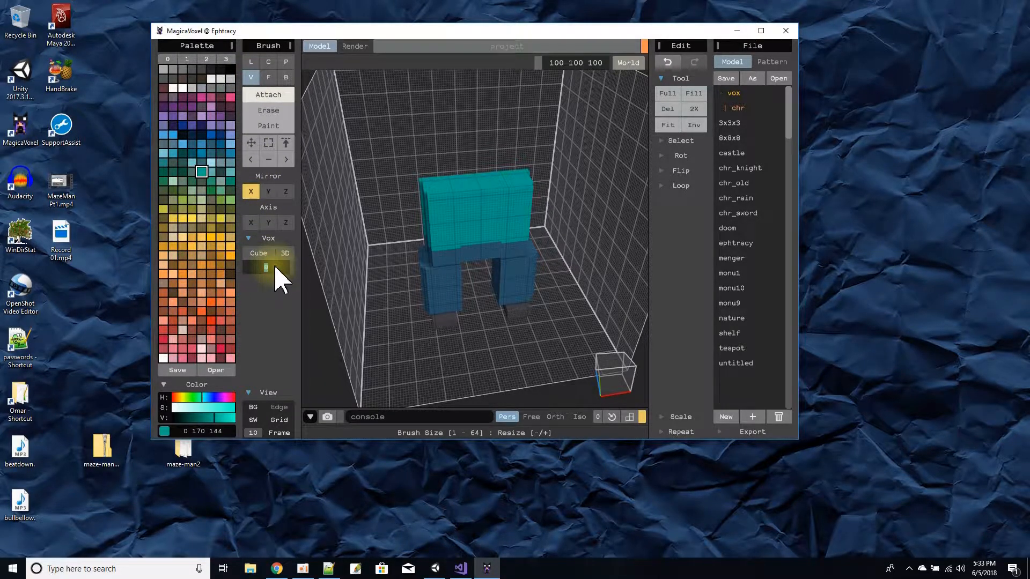
pyautogui.click(285, 253)
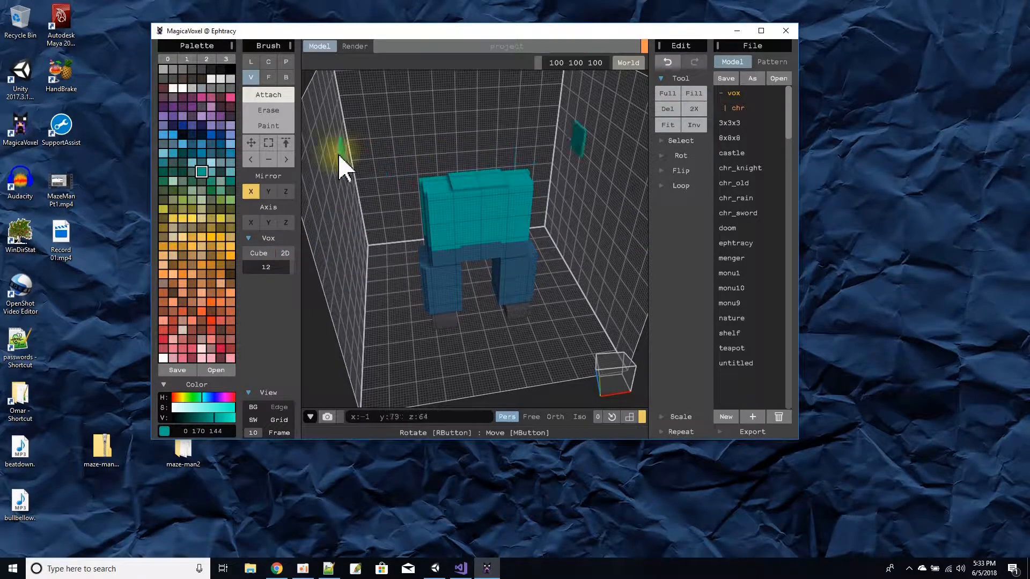
pyautogui.click(268, 77)
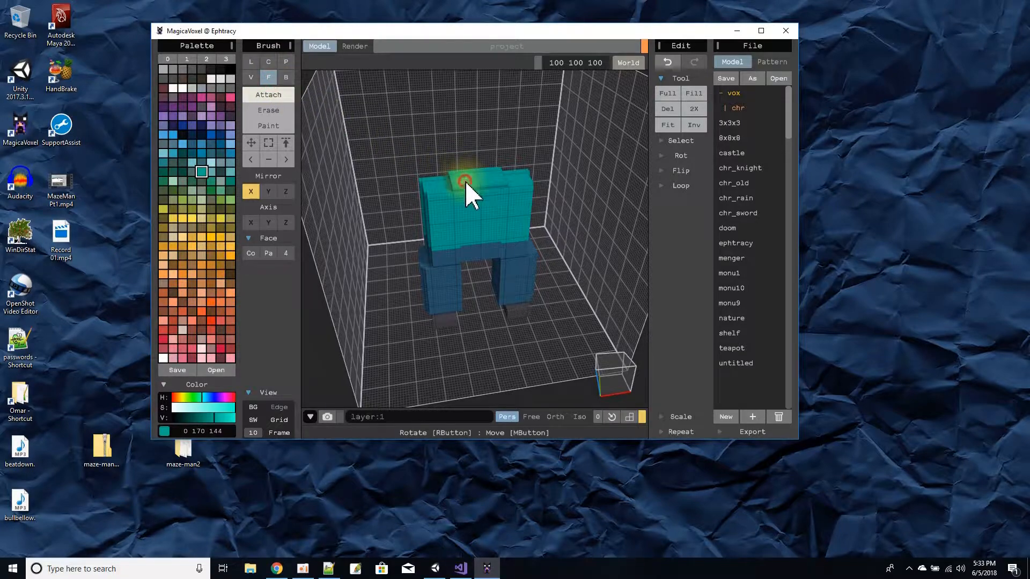
pyautogui.moveTo(466, 188)
pyautogui.mouseDown(button='right')
pyautogui.moveTo(471, 218)
pyautogui.moveTo(483, 202)
pyautogui.moveTo(501, 202)
pyautogui.moveTo(435, 220)
pyautogui.moveTo(480, 211)
pyautogui.moveTo(487, 197)
pyautogui.mouseUp(button='right')
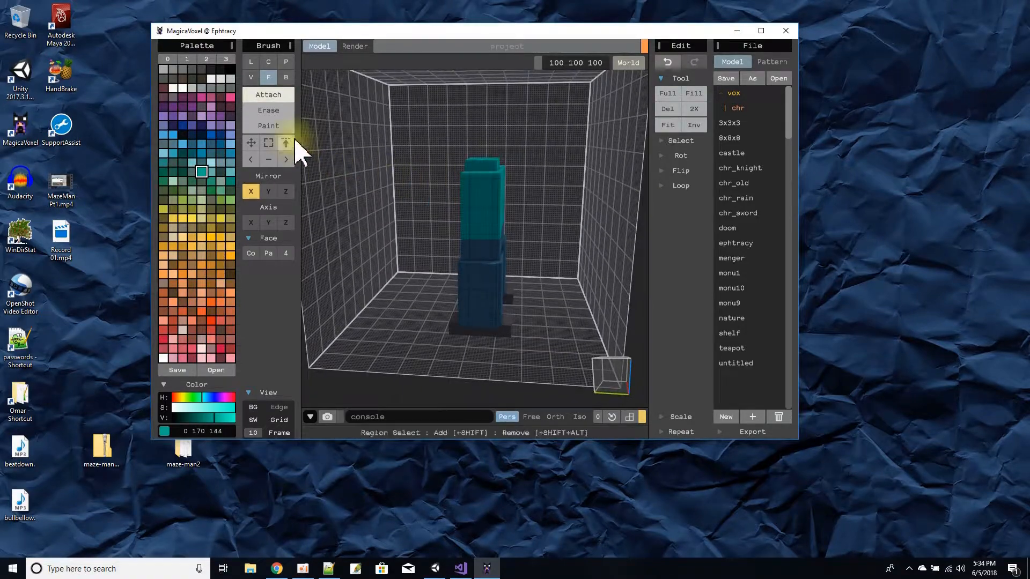
# Attach a size 10 2D layer high on the torso's side and extrude it outward to form the mirrored arms
pyautogui.click(251, 77)
pyautogui.click(511, 263)
pyautogui.moveTo(513, 209); pyautogui.dragTo(470, 200, button='right')
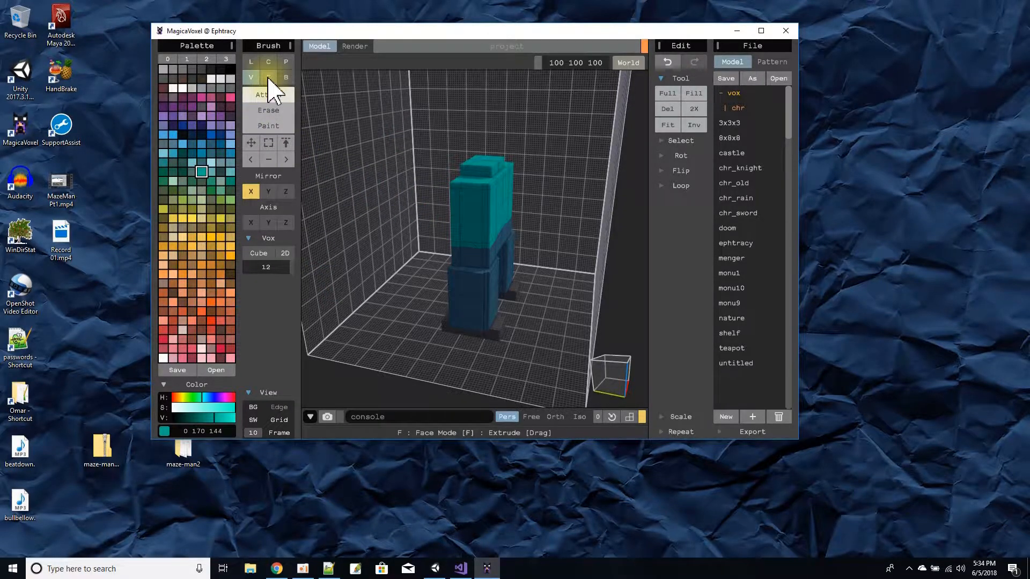
pyautogui.click(263, 266)
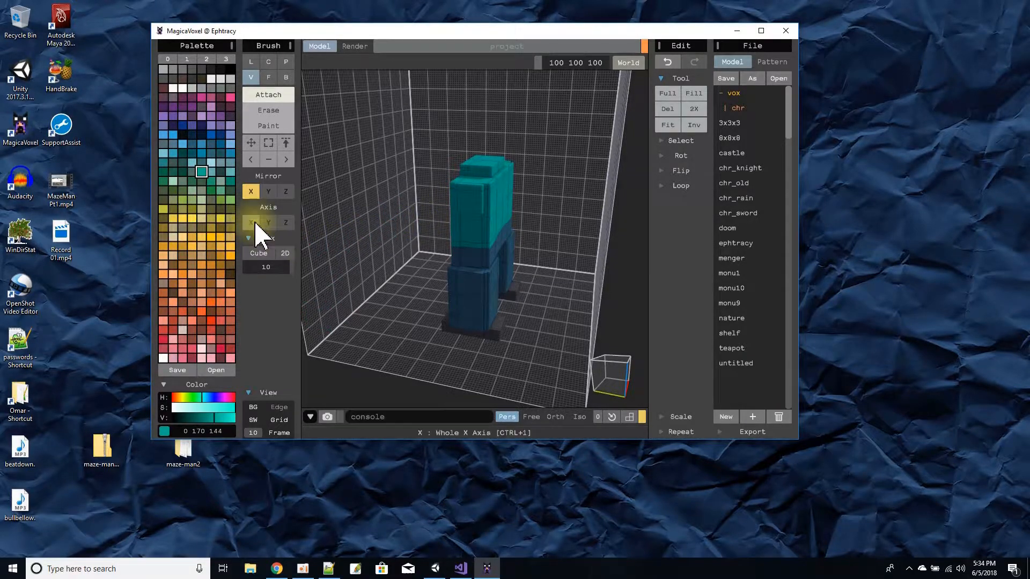
pyautogui.click(268, 78)
pyautogui.scroll(4, 462, 221)
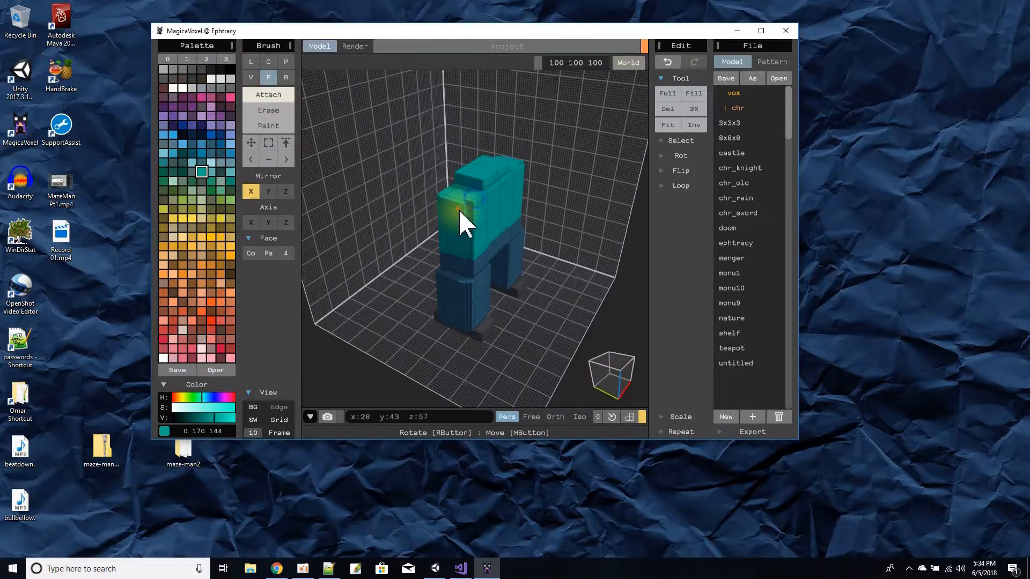
pyautogui.moveTo(453, 219); pyautogui.dragTo(413, 255)
pyautogui.moveTo(413, 254); pyautogui.dragTo(351, 253, button='right')
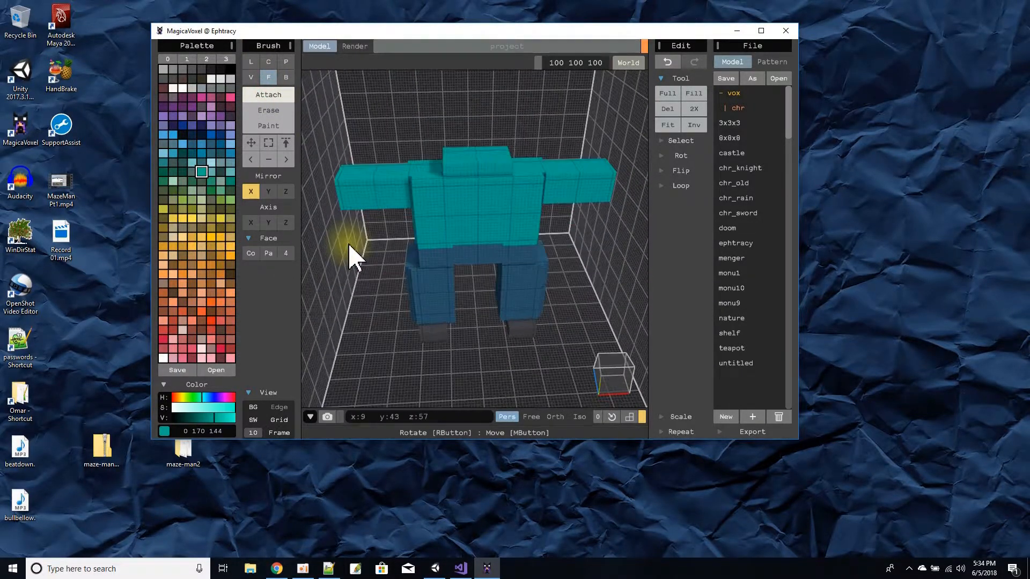
# Attach size 12 3D cubes in skin brown (180 113 87) to the ends of the arms as hands
pyautogui.scroll(-3, 351, 252)
pyautogui.moveTo(395, 188); pyautogui.dragTo(429, 214, button='right')
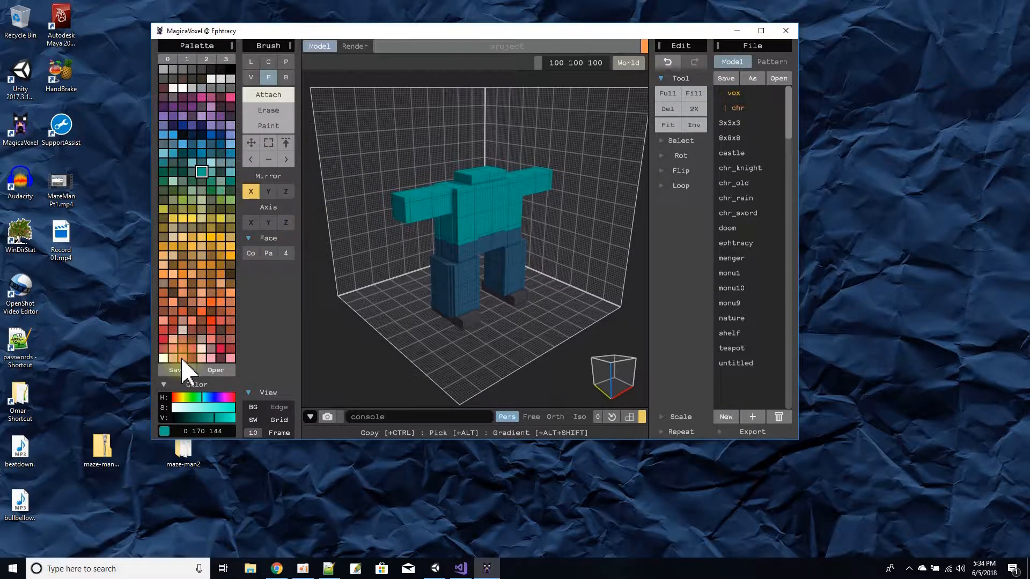
pyautogui.click(192, 302)
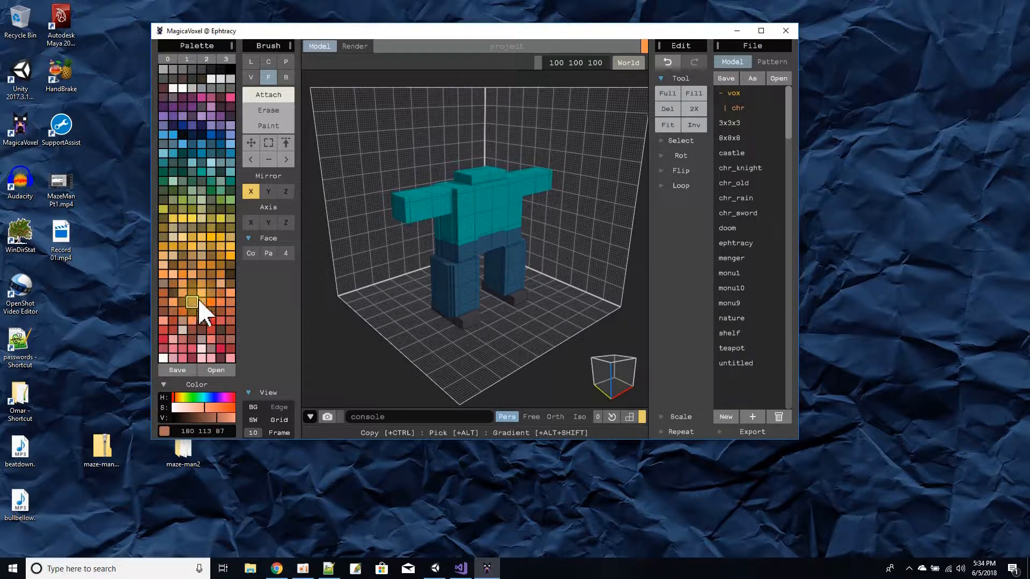
pyautogui.click(252, 77)
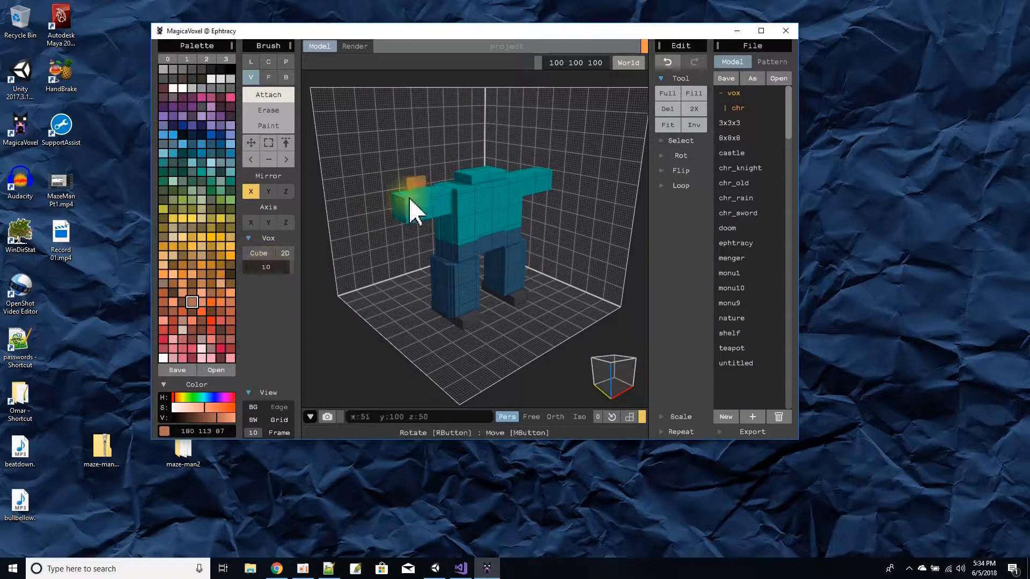
pyautogui.click(285, 253)
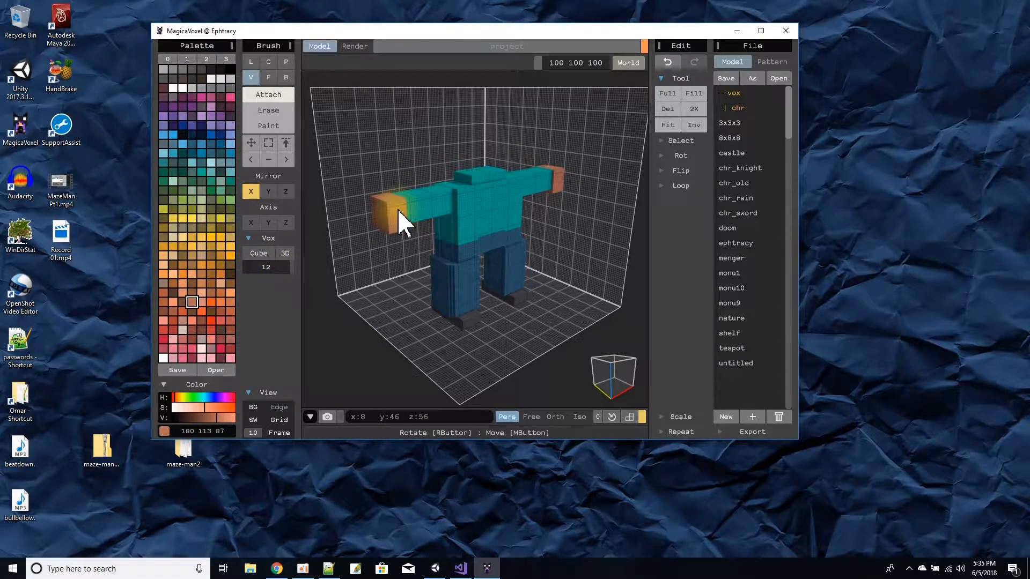
pyautogui.moveTo(401, 212); pyautogui.dragTo(370, 253, button='right')
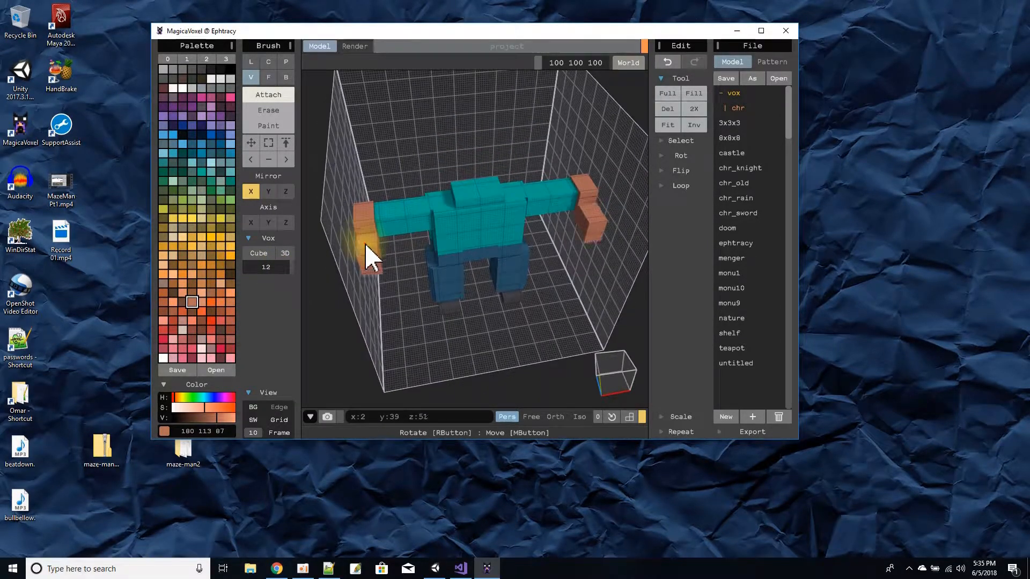
# Attach a size 12 2D layer in skin brown at the centre of the teal collar's top and extrude it upward as the neck
pyautogui.moveTo(416, 230)
pyautogui.mouseDown(button='right')
pyautogui.moveTo(424, 188)
pyautogui.moveTo(457, 202)
pyautogui.moveTo(474, 227)
pyautogui.mouseUp(button='right')
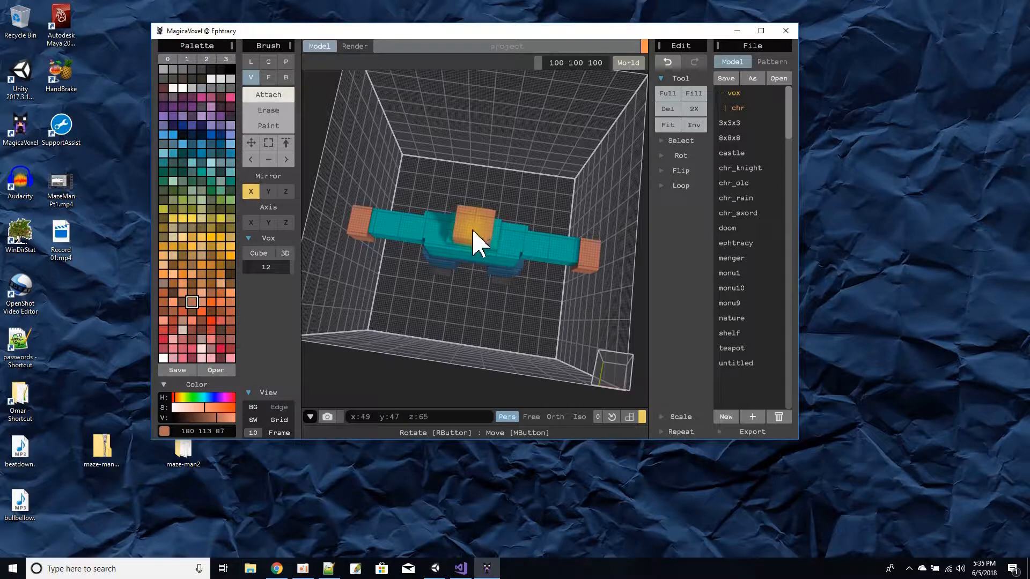
pyautogui.moveTo(478, 244); pyautogui.dragTo(487, 200, button='right')
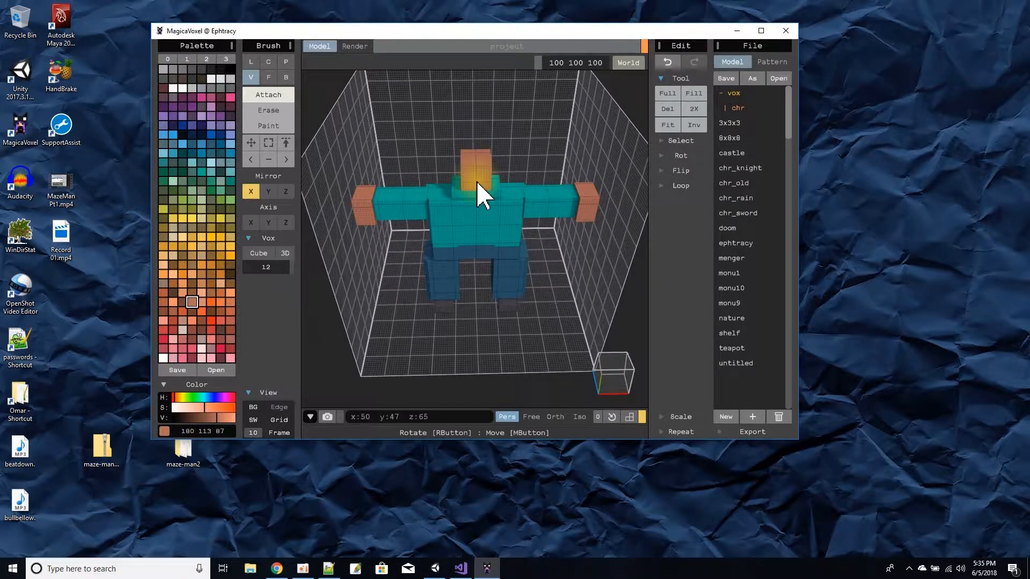
pyautogui.click(476, 186)
pyautogui.hotkey('ctrl', 'z')
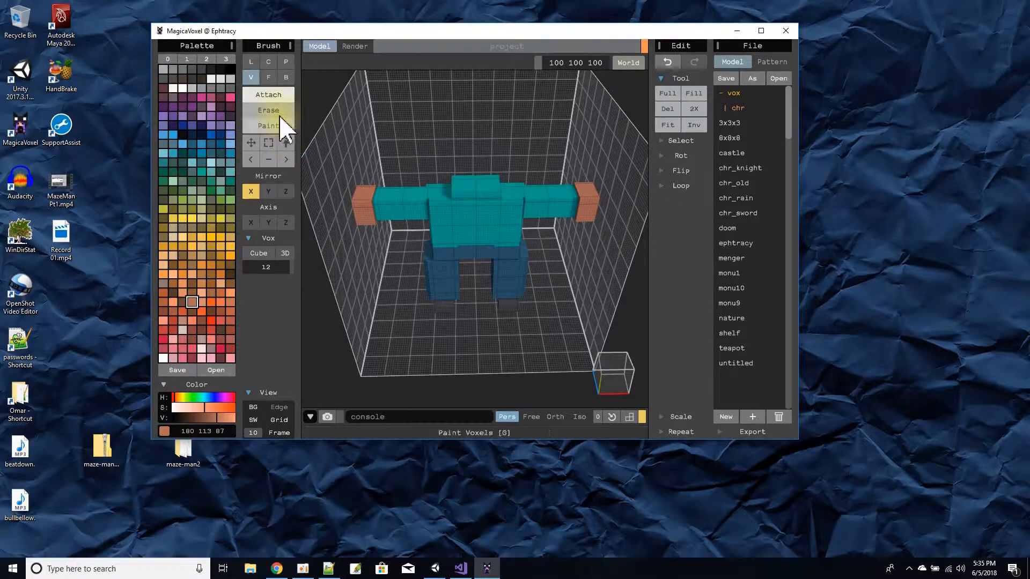
pyautogui.click(284, 253)
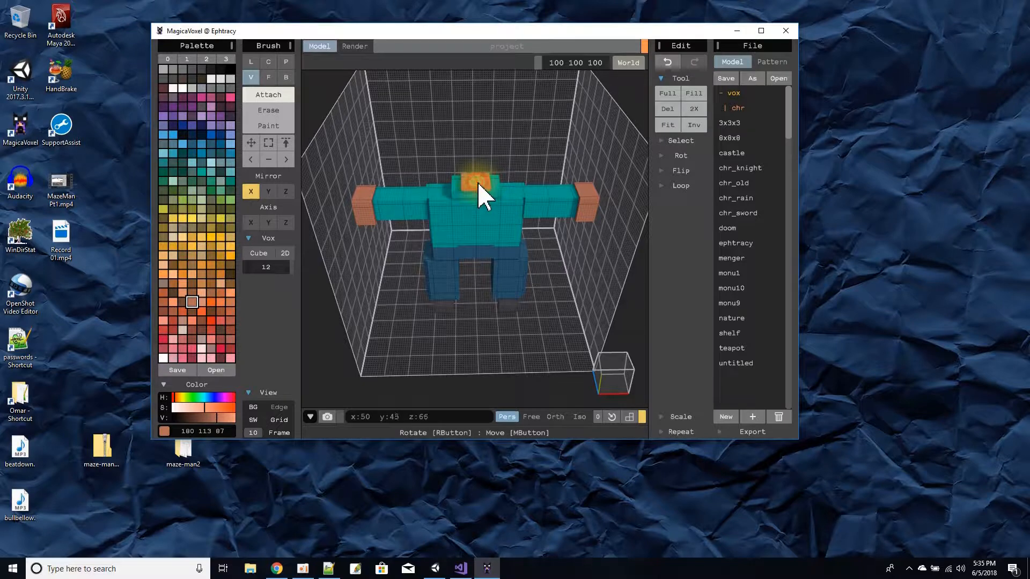
pyautogui.click(268, 77)
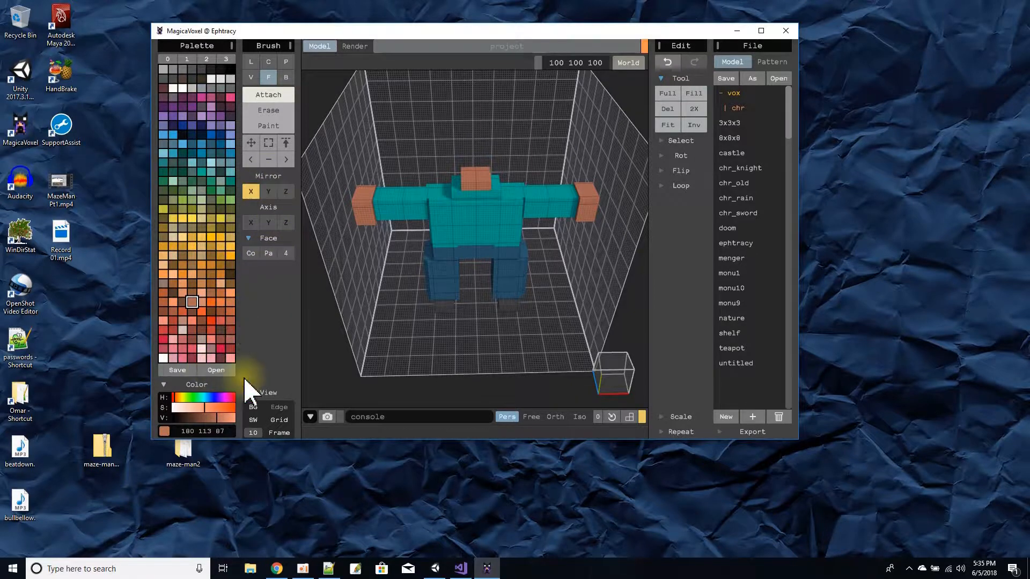
# Attach size 20 3D cubes on top of the brown neck to form the head
pyautogui.click(254, 79)
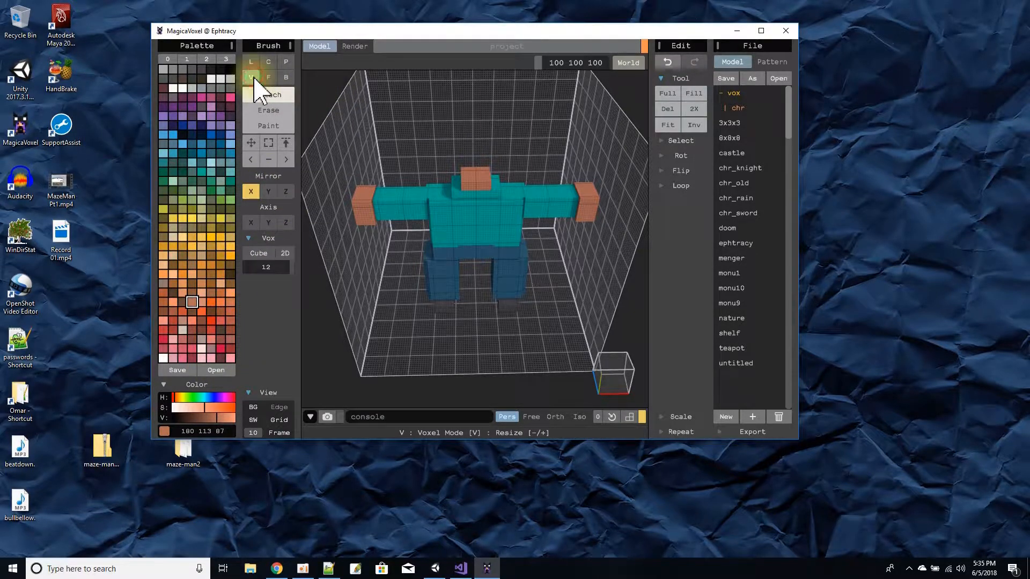
pyautogui.click(287, 253)
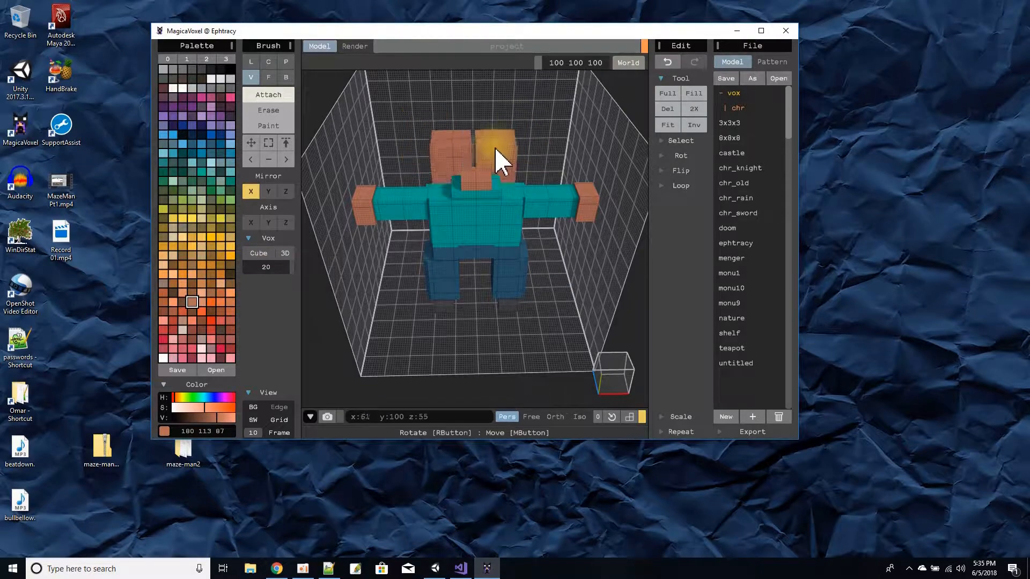
pyautogui.moveTo(476, 175); pyautogui.dragTo(504, 154, button='right')
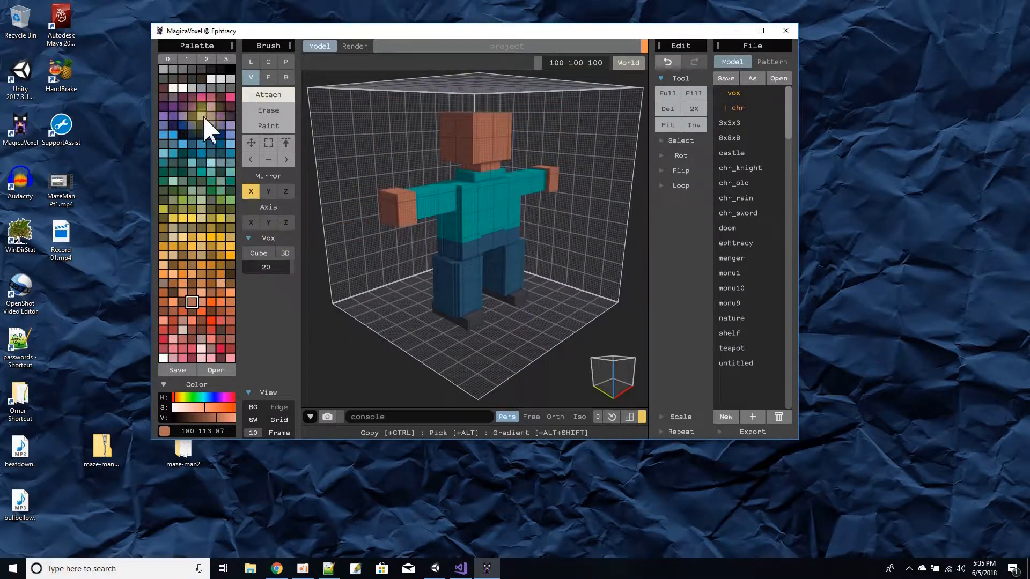
# Paint two round white (238 238 238) eyes on the front of the head with a size 7 2D sphere brush
pyautogui.click(256, 128)
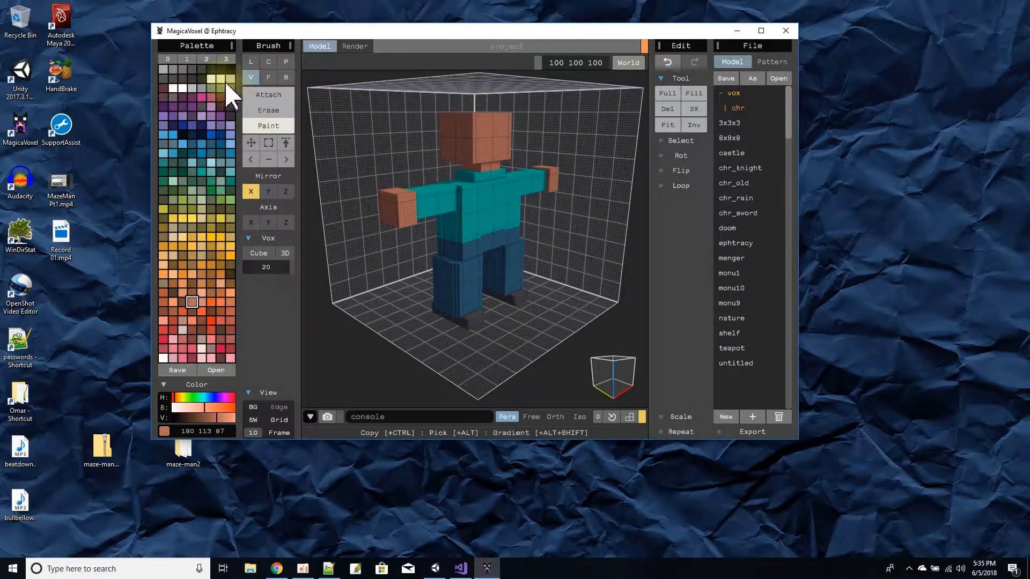
pyautogui.click(211, 79)
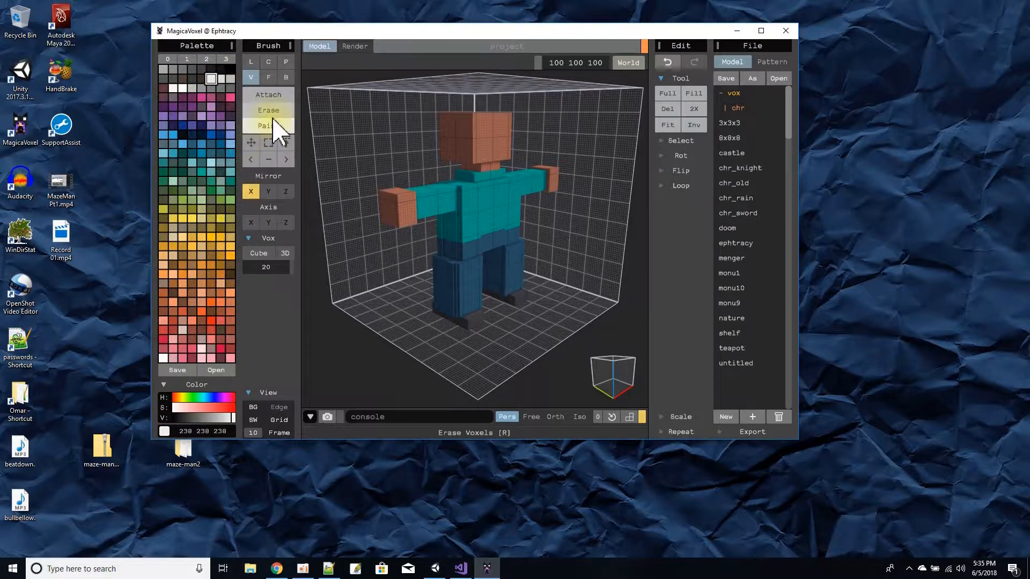
pyautogui.click(282, 252)
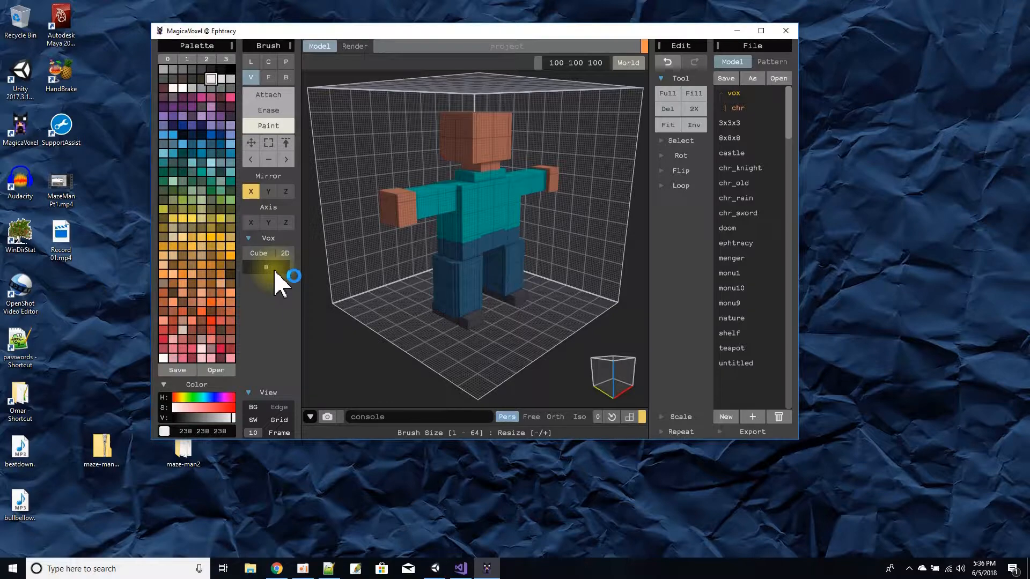
pyautogui.moveTo(551, 143); pyautogui.dragTo(490, 166, button='right')
pyautogui.click(490, 151)
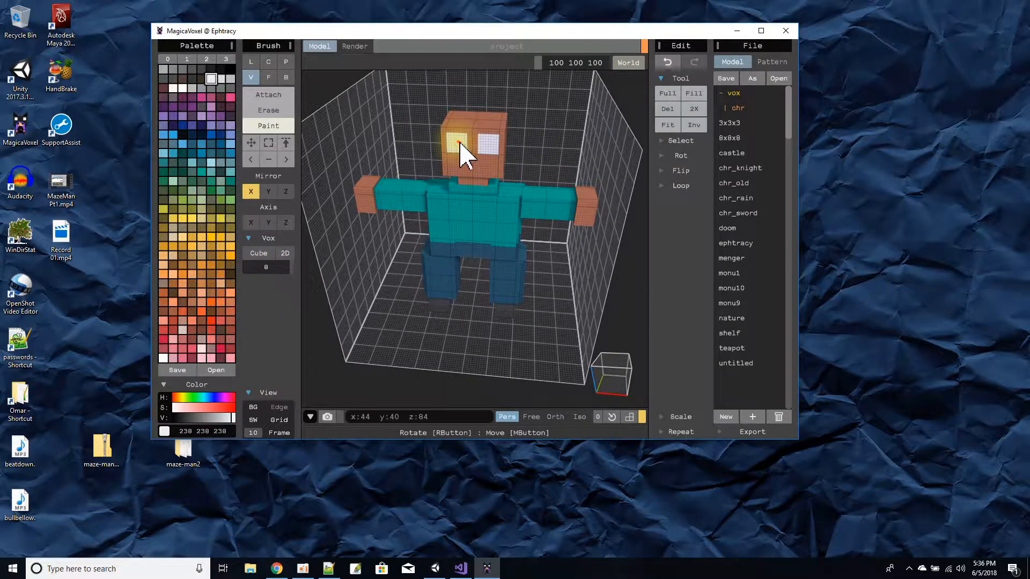
pyautogui.hotkey('ctrl', 'z')
pyautogui.click(277, 267)
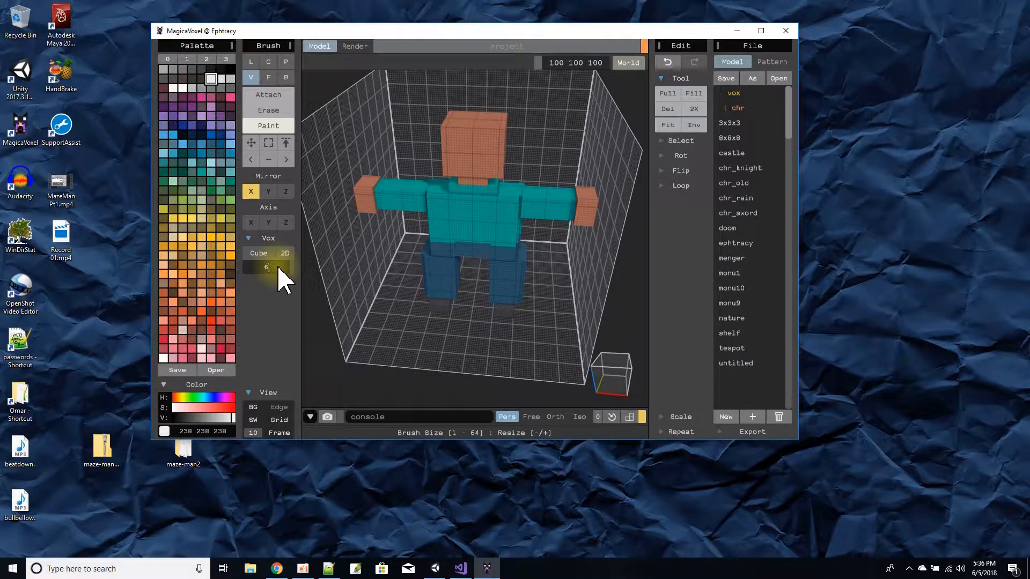
pyautogui.click(457, 142)
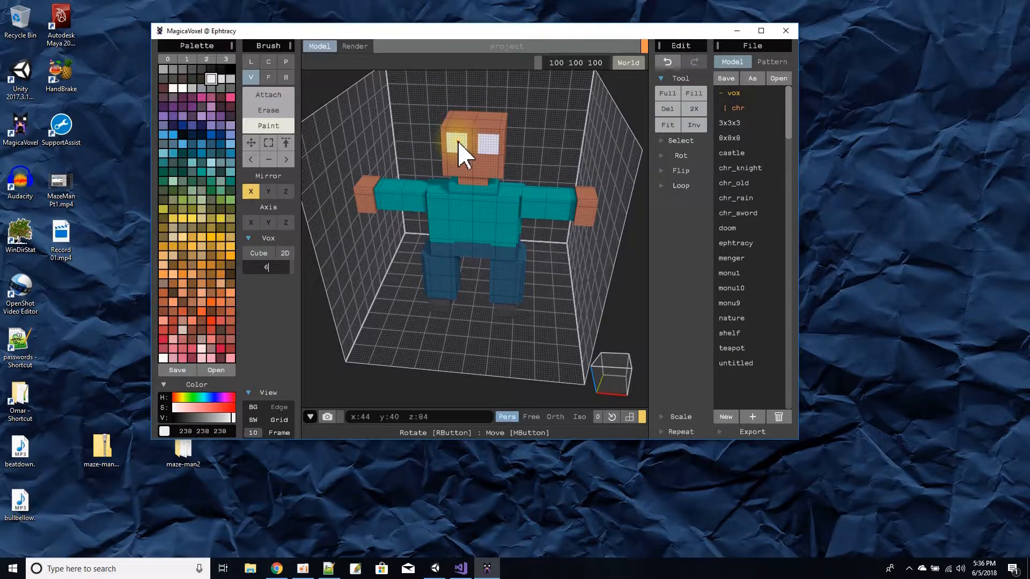
pyautogui.click(259, 253)
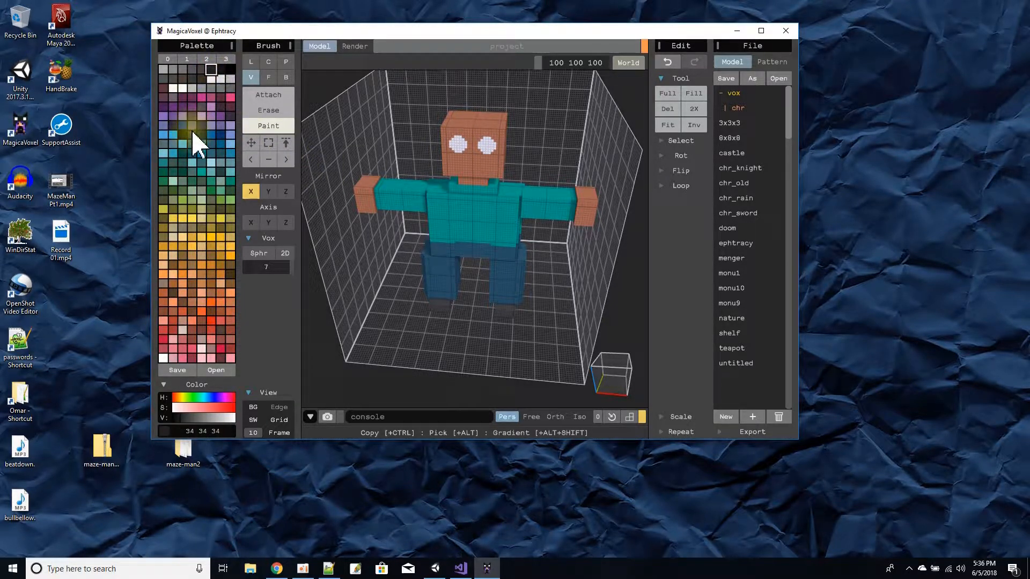
# Paint dark brown (67 52 27) pupils inside the white eyes with a size 4 2D sphere brush
pyautogui.click(230, 274)
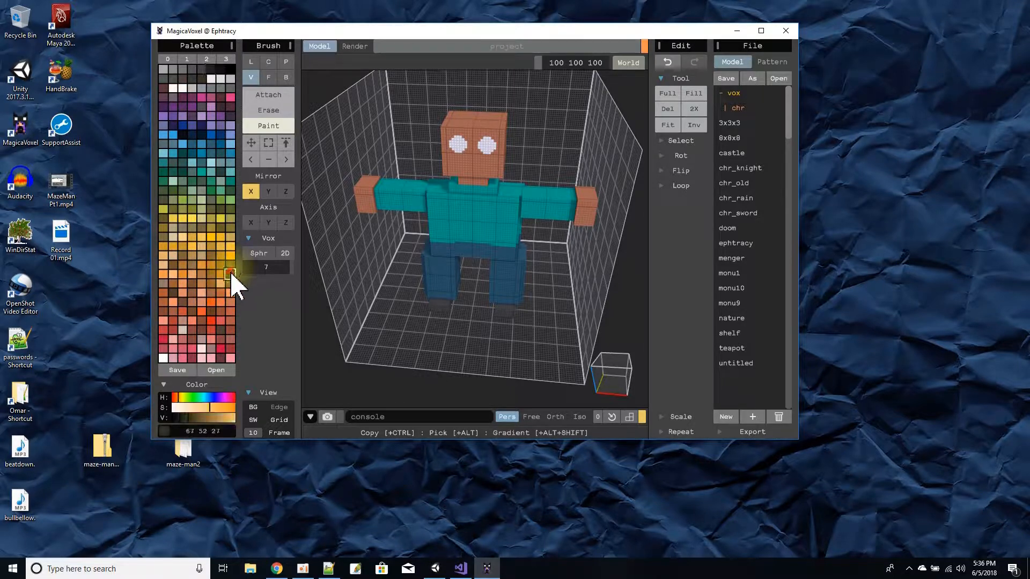
pyautogui.moveTo(452, 141); pyautogui.dragTo(458, 155)
pyautogui.hotkey('ctrl', 'z')
pyautogui.click(275, 268)
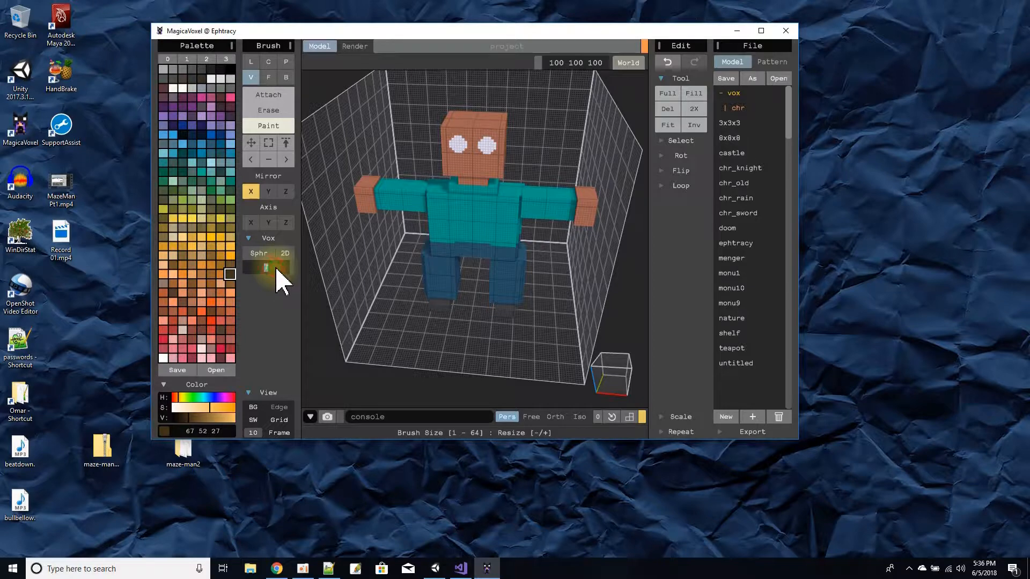
pyautogui.write('4')
pyautogui.click(461, 149)
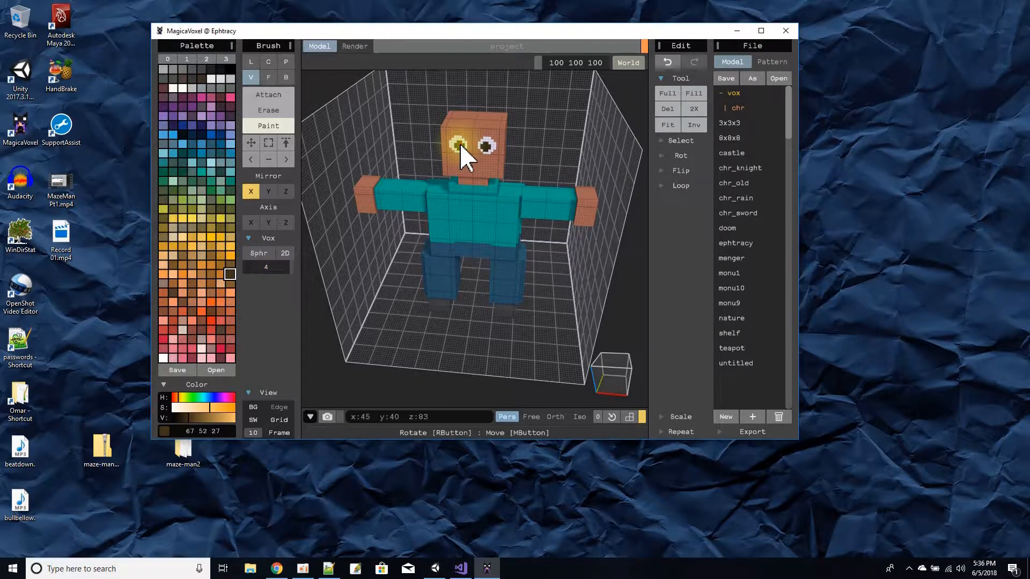
# Paint a near-black (34 34 34) mouth centred below the eyes with a size 4 2D cube brush
pyautogui.moveTo(501, 194); pyautogui.dragTo(531, 181, button='right')
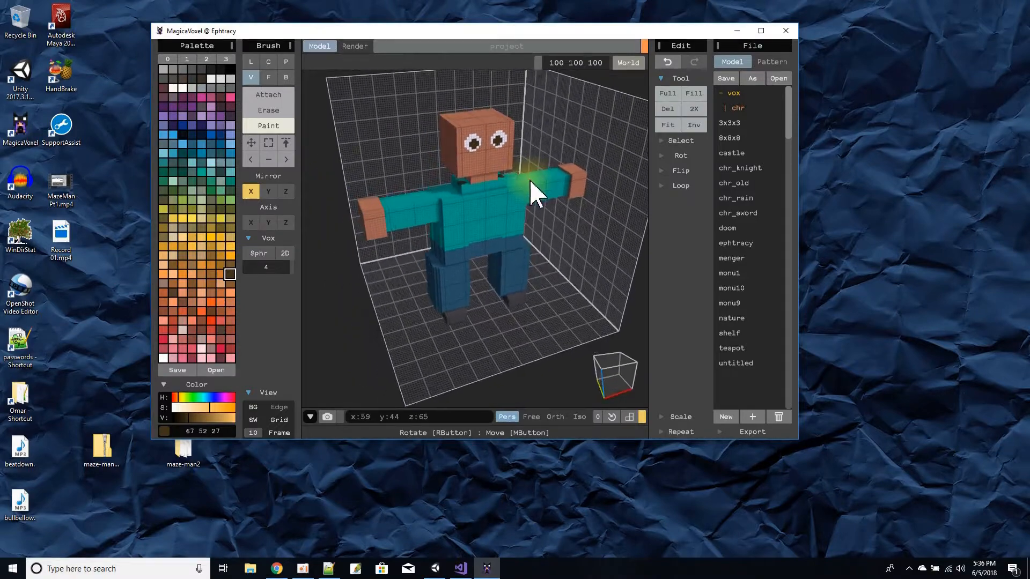
pyautogui.click(211, 70)
pyautogui.click(252, 252)
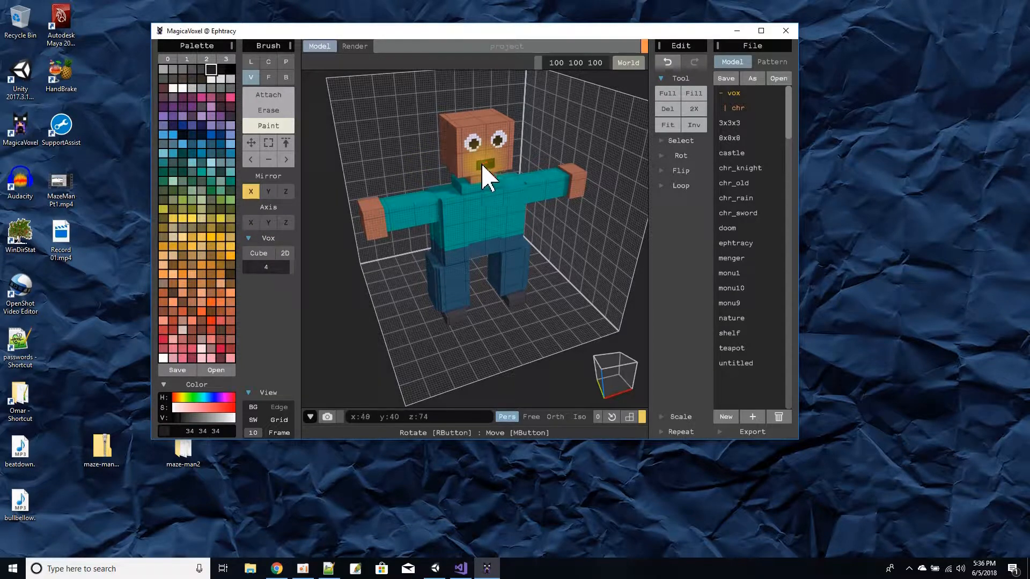
pyautogui.click(482, 167)
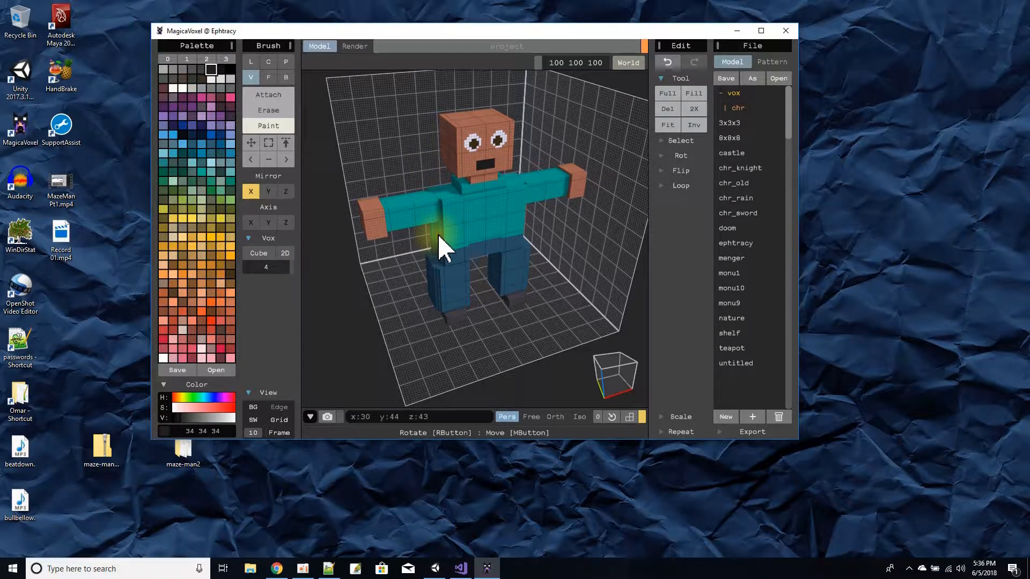
pyautogui.click(450, 231)
# Extrude the front faces of both feet forward about 8 layers in near-black (34 34 34) with the Face brush in Attach mode
pyautogui.moveTo(524, 202)
pyautogui.mouseDown(button='right')
pyautogui.moveTo(500, 179)
pyautogui.moveTo(449, 189)
pyautogui.moveTo(477, 162)
pyautogui.moveTo(574, 190)
pyautogui.moveTo(541, 179)
pyautogui.moveTo(413, 329)
pyautogui.moveTo(460, 314)
pyautogui.moveTo(450, 322)
pyautogui.moveTo(397, 257)
pyautogui.mouseUp(button='right')
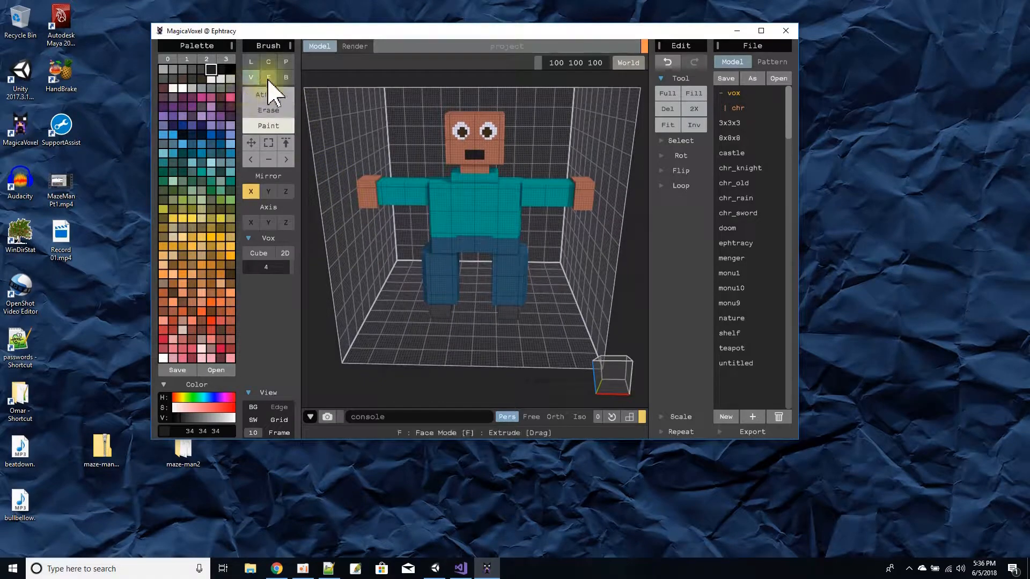
pyautogui.click(268, 76)
pyautogui.scroll(5, 455, 322)
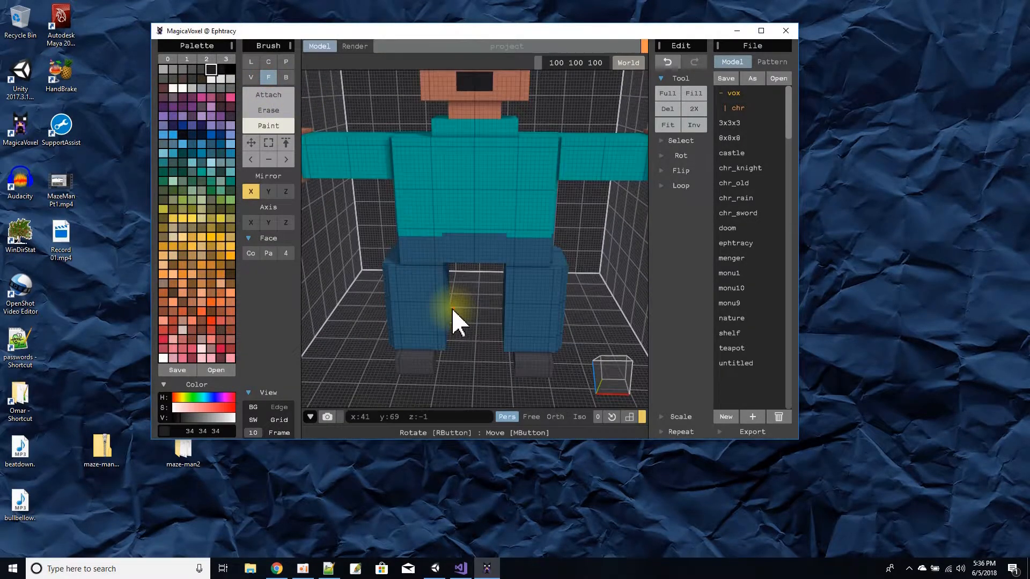
pyautogui.moveTo(481, 303); pyautogui.dragTo(470, 284, button='right')
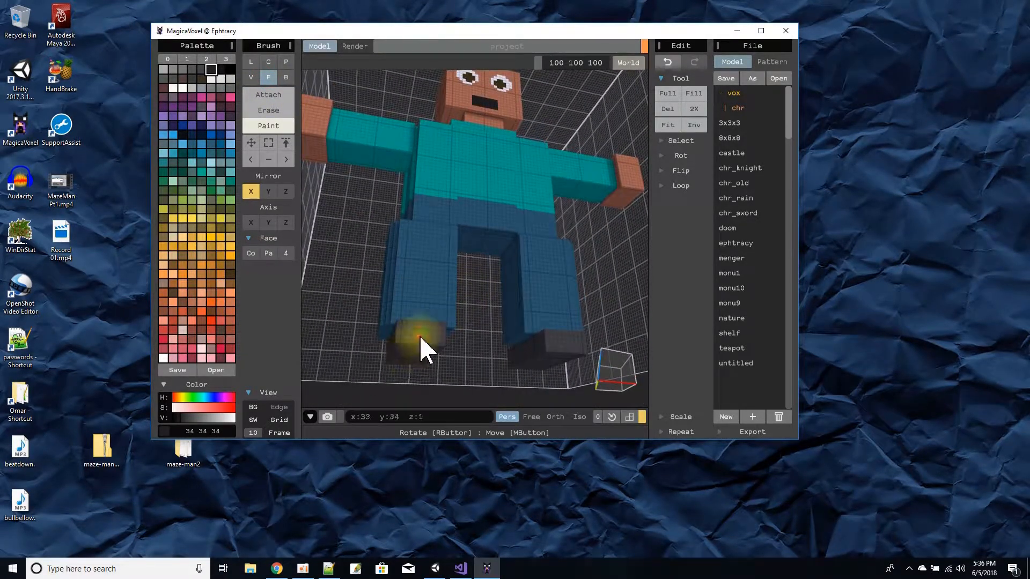
pyautogui.moveTo(423, 334)
pyautogui.mouseDown(button='right')
pyautogui.moveTo(409, 368)
pyautogui.moveTo(418, 391)
pyautogui.moveTo(402, 409)
pyautogui.mouseUp(button='right')
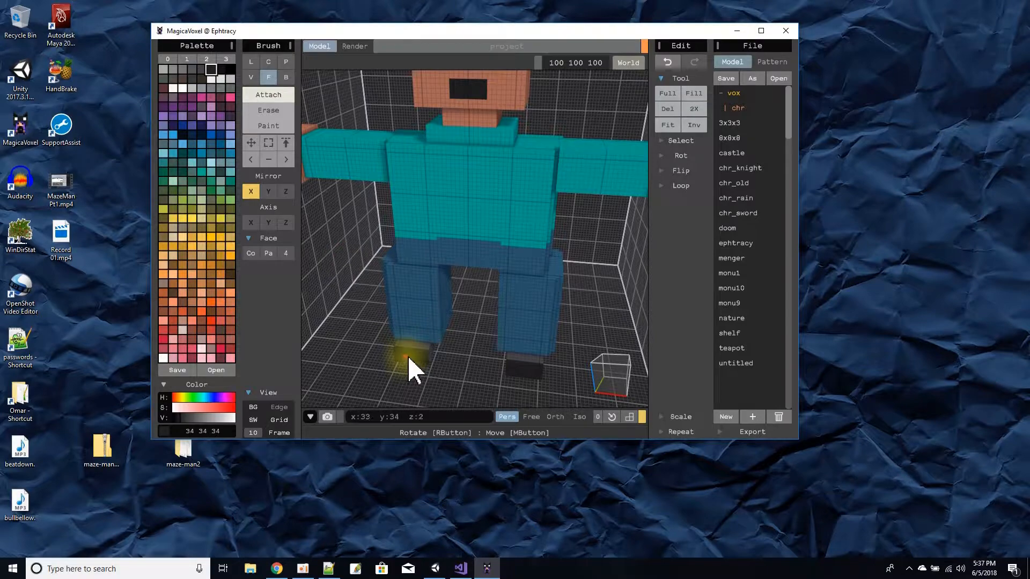
pyautogui.moveTo(408, 370); pyautogui.dragTo(399, 389)
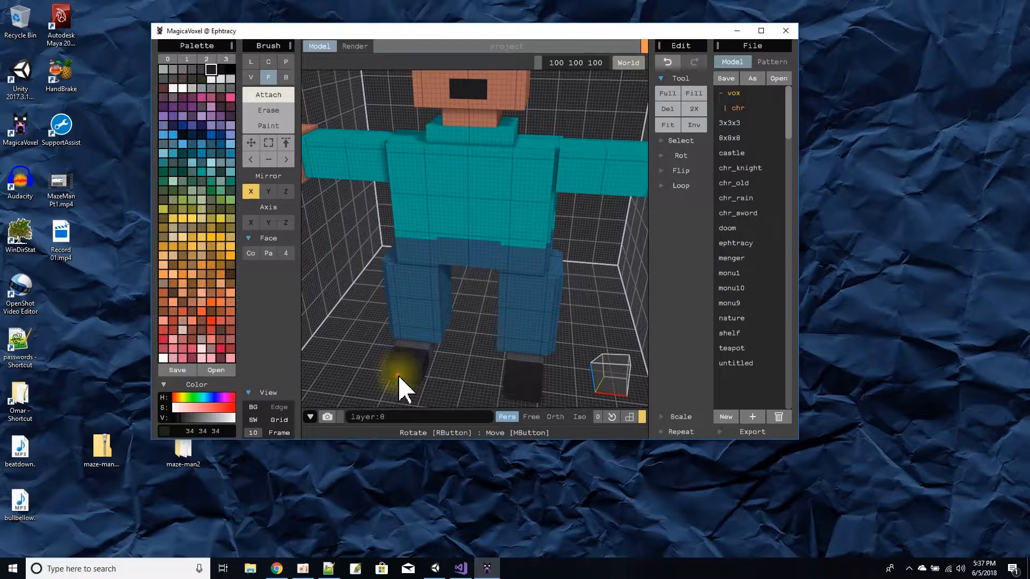
# Check the finished character from several sides and save the project as AmazingMan
pyautogui.moveTo(401, 387); pyautogui.dragTo(416, 363, button='right')
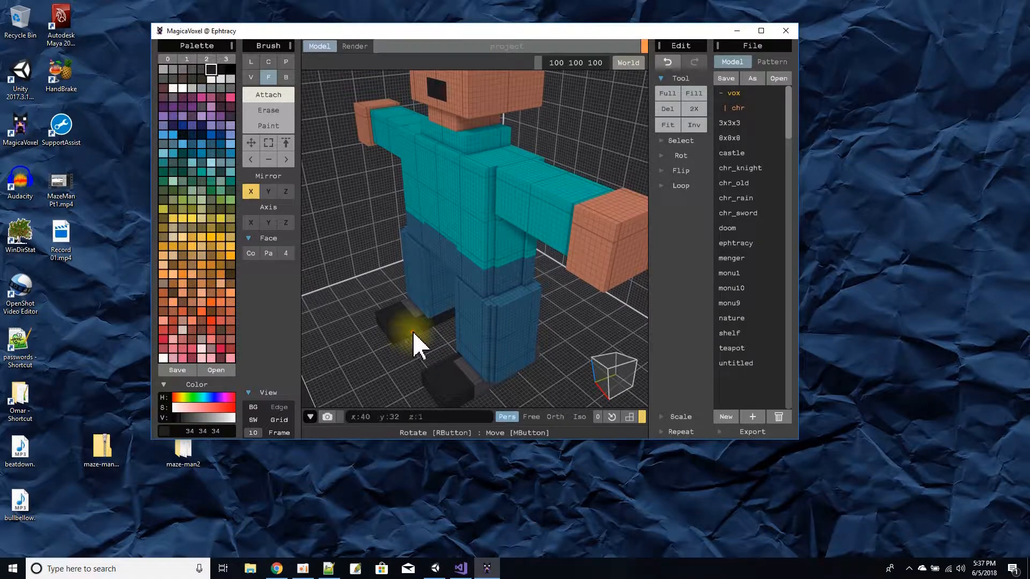
pyautogui.moveTo(432, 335); pyautogui.dragTo(496, 323, button='right')
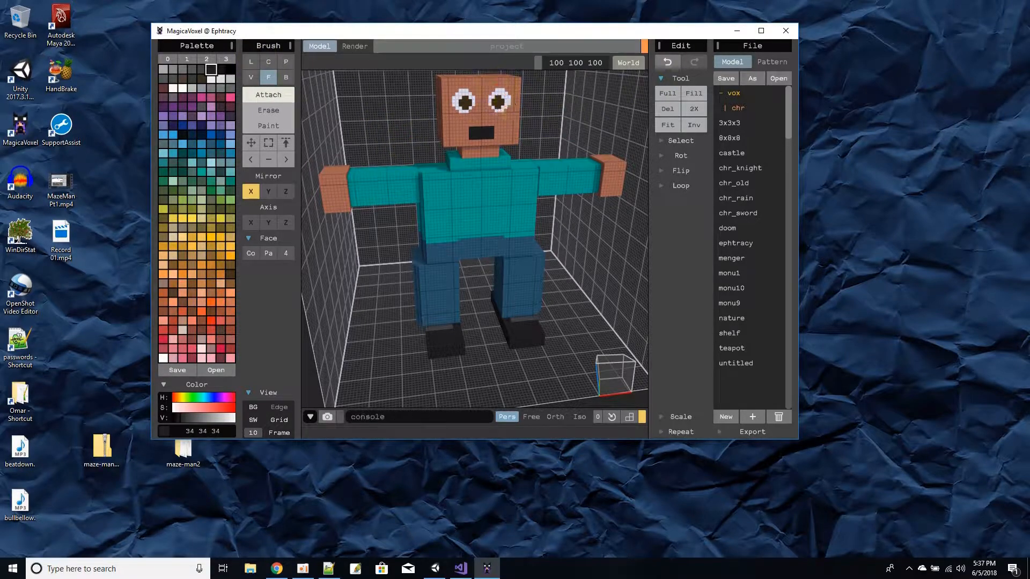
pyautogui.click(727, 79)
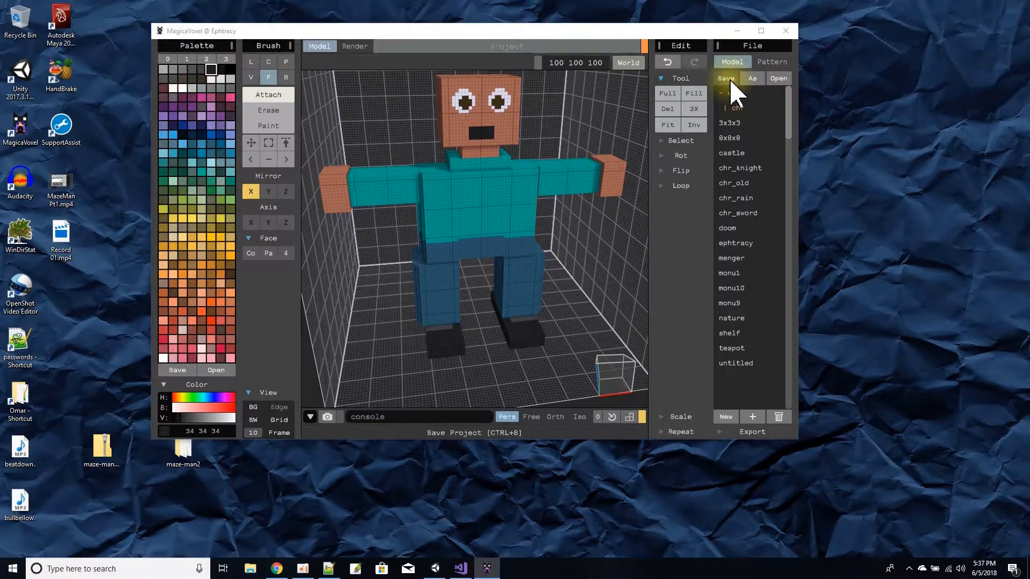
pyautogui.write('MazeMan')
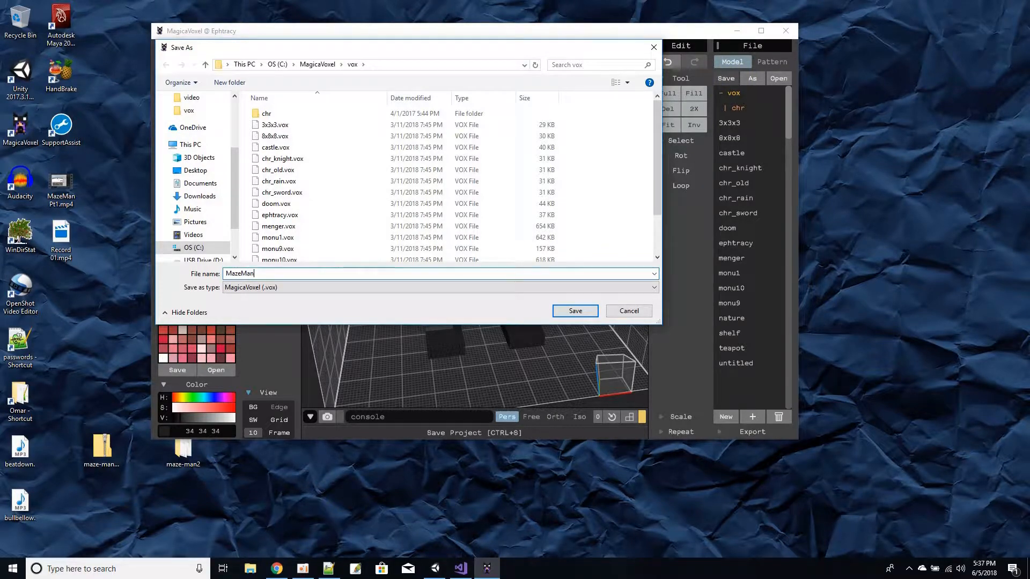
pyautogui.press('BackSpace')
pyautogui.press('BackSpace')
pyautogui.press('Return')
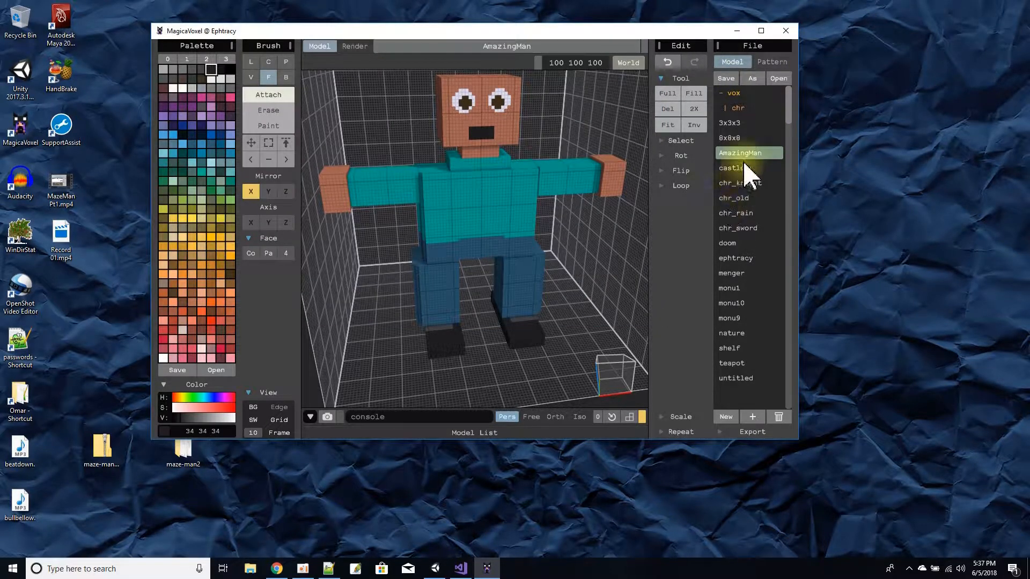
pyautogui.click(478, 213)
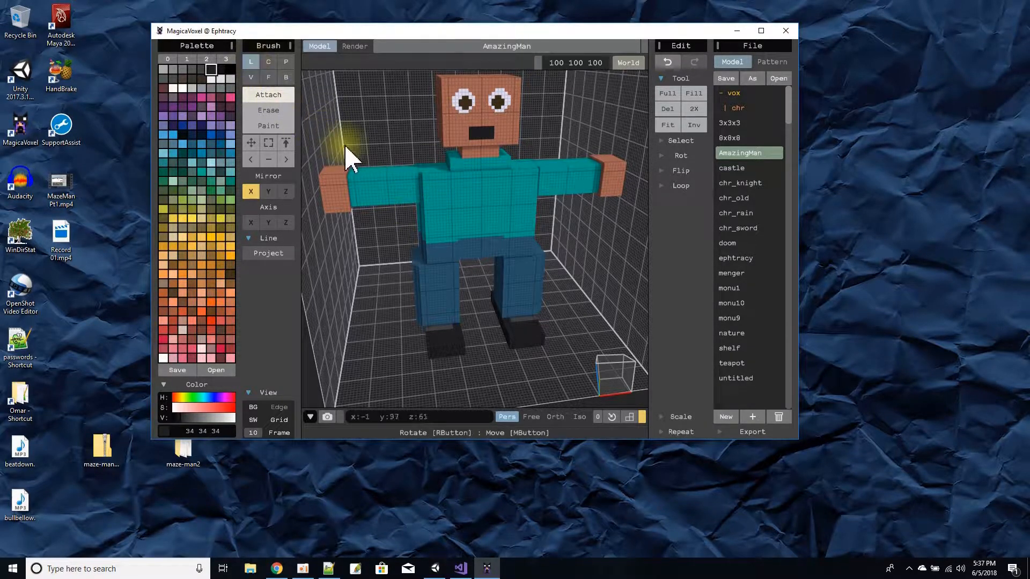
pyautogui.moveTo(461, 151); pyautogui.dragTo(455, 146, button='right')
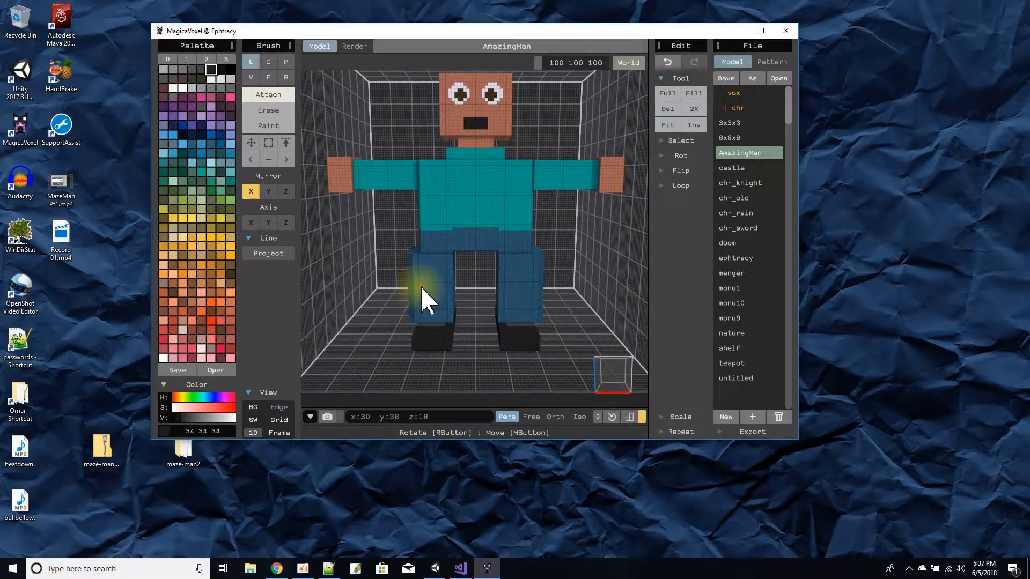
pyautogui.scroll(4, 421, 289)
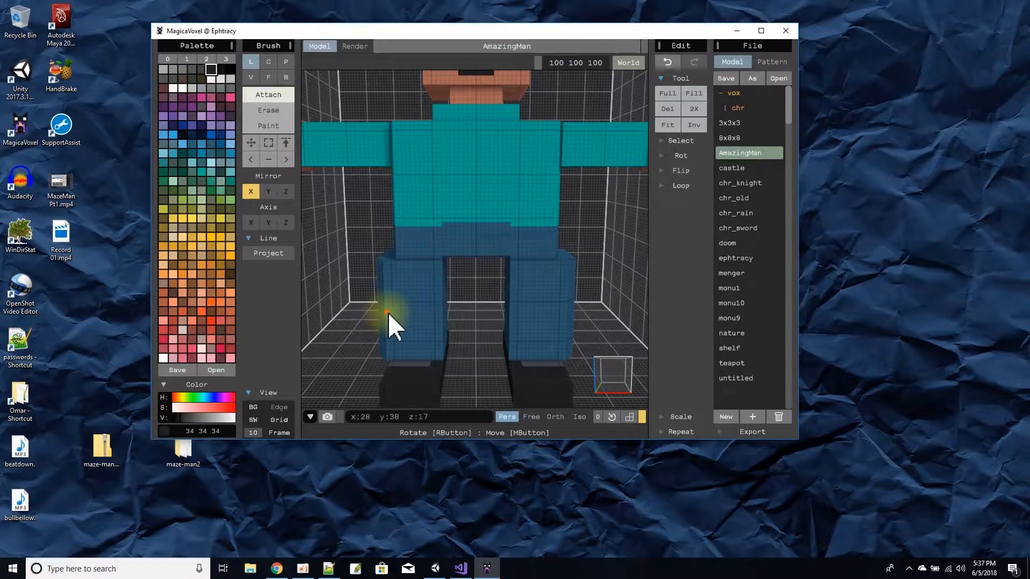
pyautogui.moveTo(387, 316); pyautogui.dragTo(409, 312)
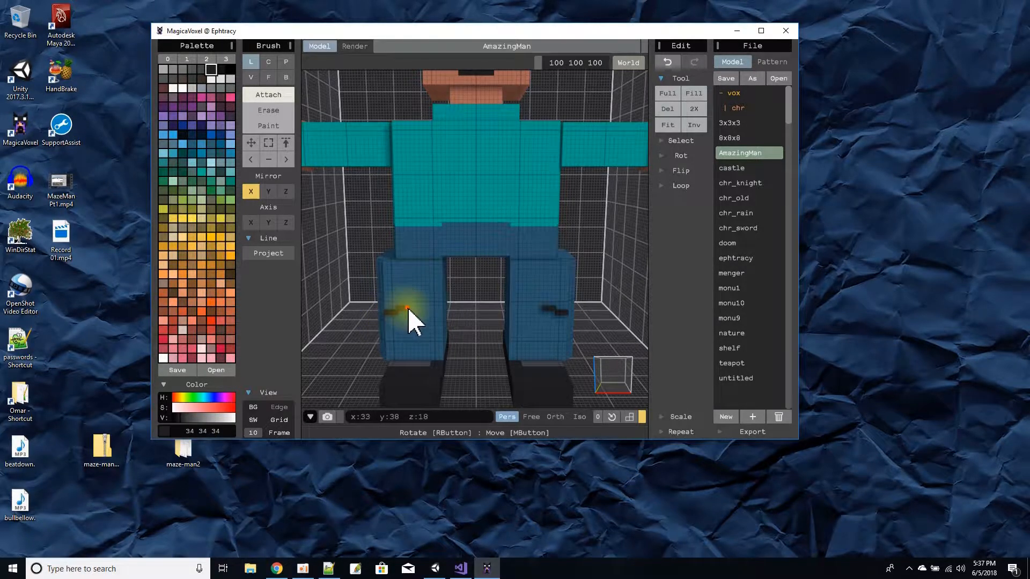
pyautogui.click(668, 62)
# Erase a thin horizontal groove across the front of both knees at about z 16 with the Line brush, and undo the stray cuts on the outer side
pyautogui.click(269, 111)
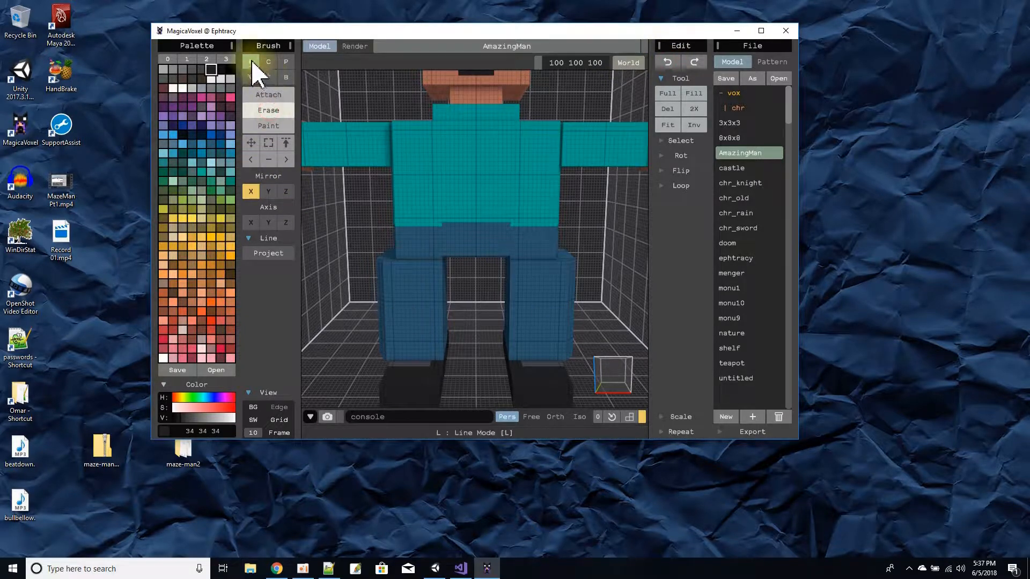
pyautogui.moveTo(385, 316)
pyautogui.mouseDown()
pyautogui.moveTo(427, 311)
pyautogui.moveTo(439, 321)
pyautogui.mouseUp()
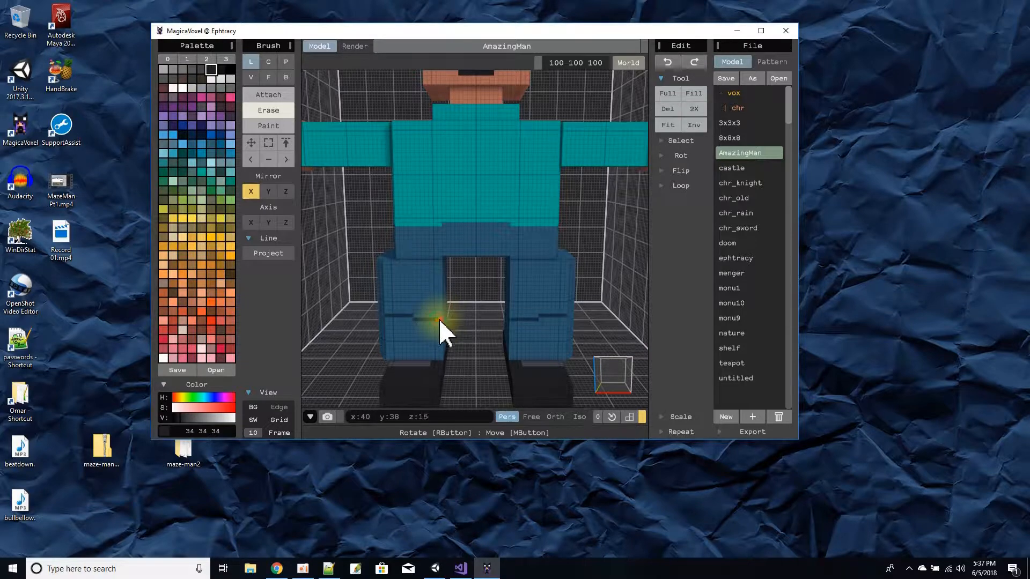
pyautogui.moveTo(441, 316); pyautogui.dragTo(404, 336, button='right')
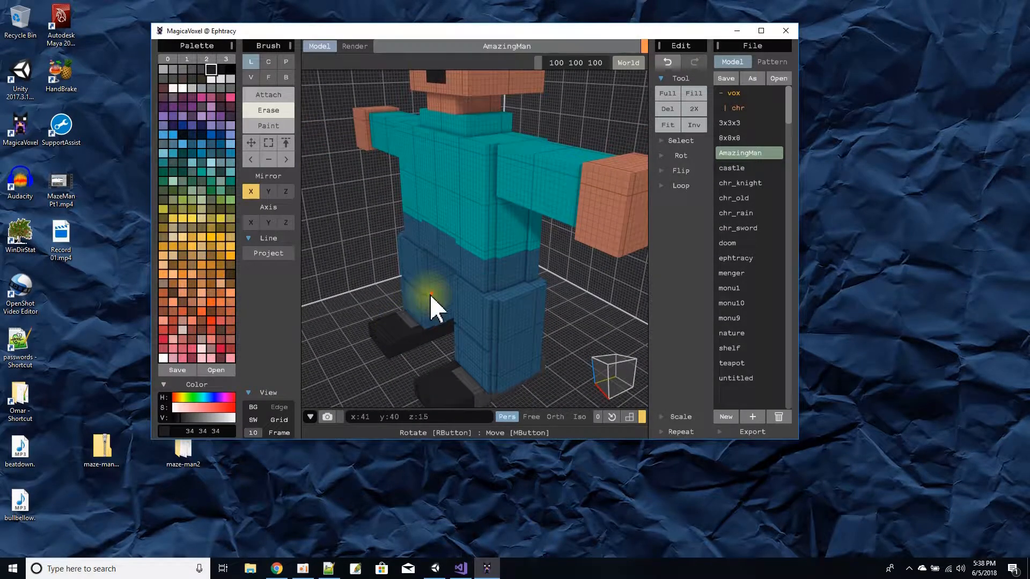
pyautogui.scroll(5, 432, 311)
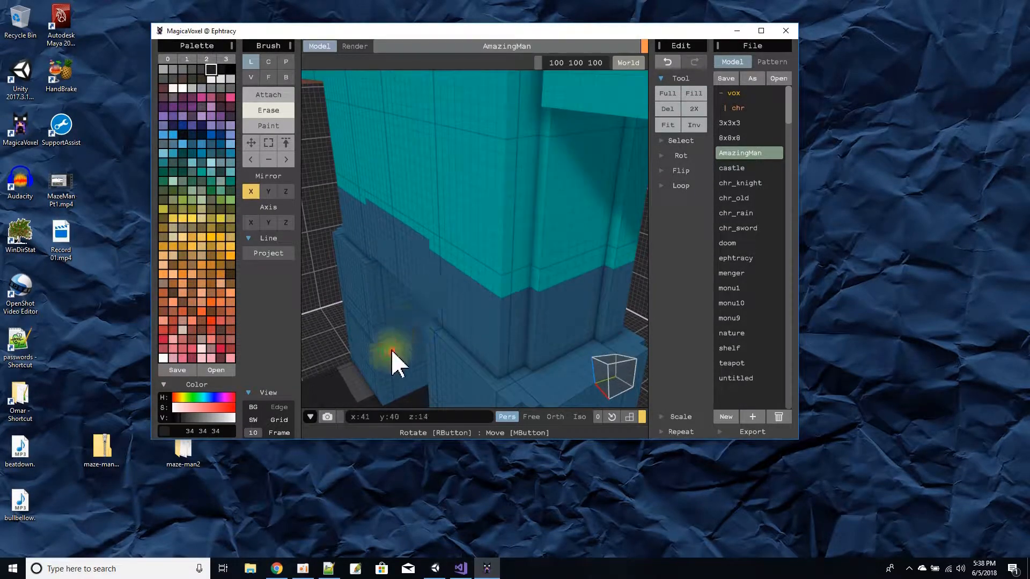
pyautogui.moveTo(395, 354); pyautogui.dragTo(462, 244, button='middle')
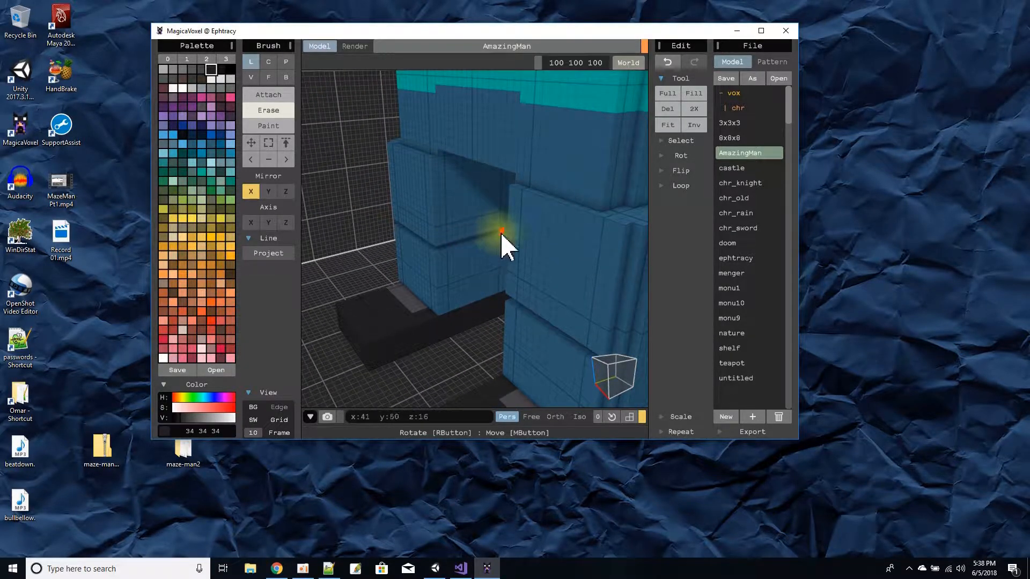
pyautogui.moveTo(503, 232); pyautogui.dragTo(478, 298, button='right')
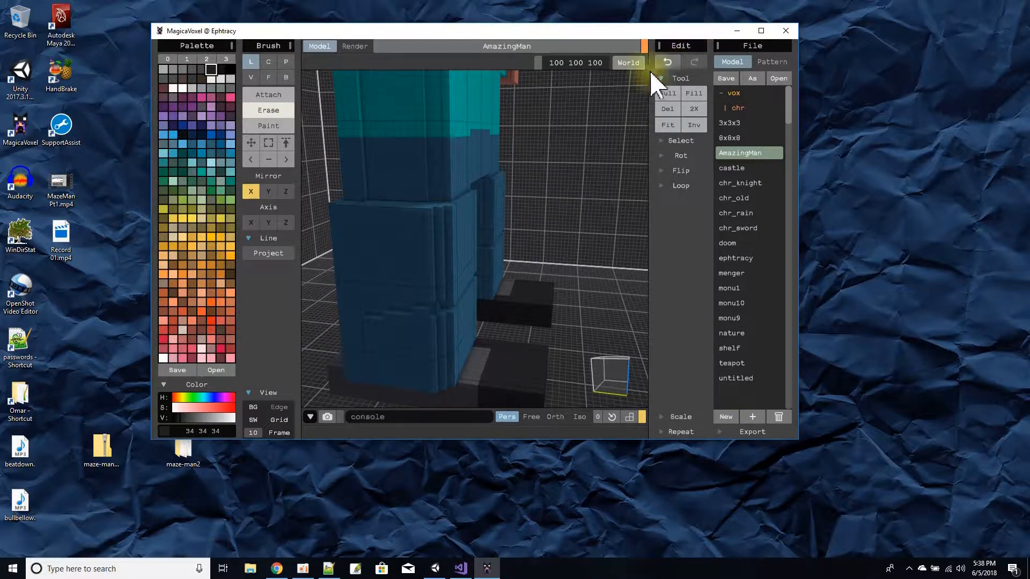
pyautogui.click(667, 63)
# Continue the erased knee groove around the outer sides, backs and inner sides of both legs, level with the front cut
pyautogui.moveTo(465, 271); pyautogui.dragTo(441, 302, button='right')
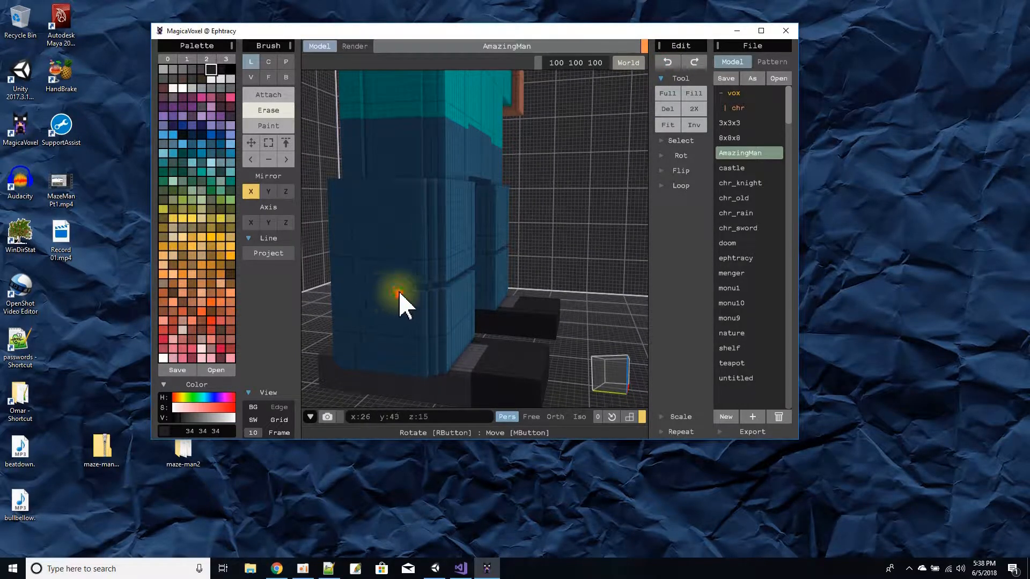
pyautogui.click(347, 284)
pyautogui.moveTo(347, 284); pyautogui.dragTo(411, 281, button='right')
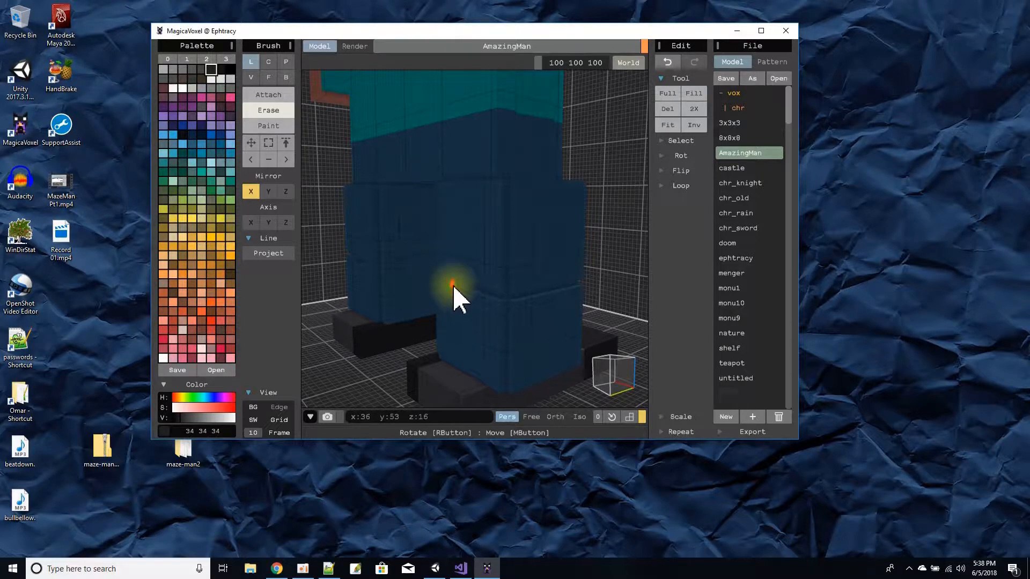
pyautogui.moveTo(452, 292); pyautogui.dragTo(553, 271, button='right')
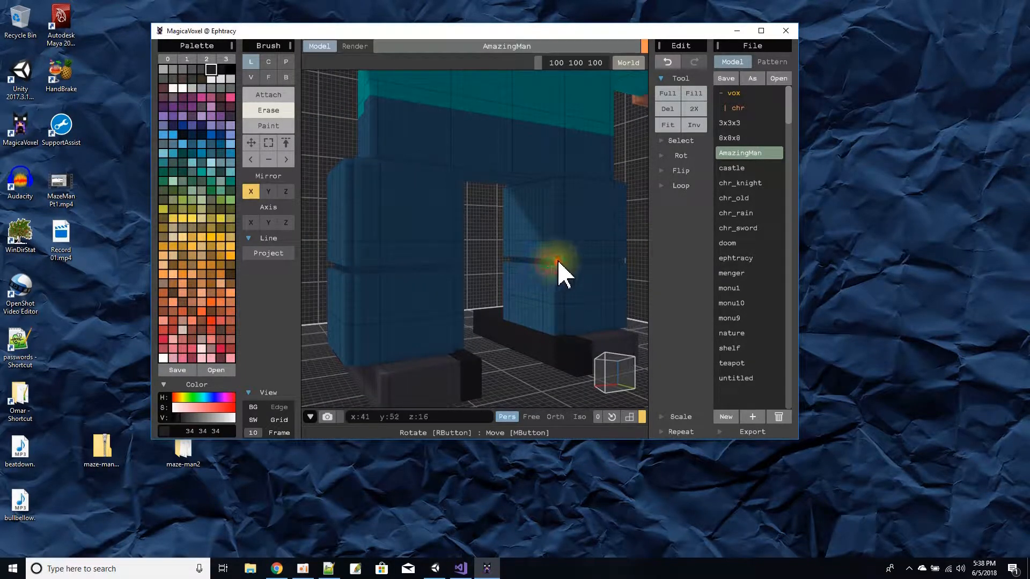
pyautogui.moveTo(568, 263); pyautogui.dragTo(375, 284, button='right')
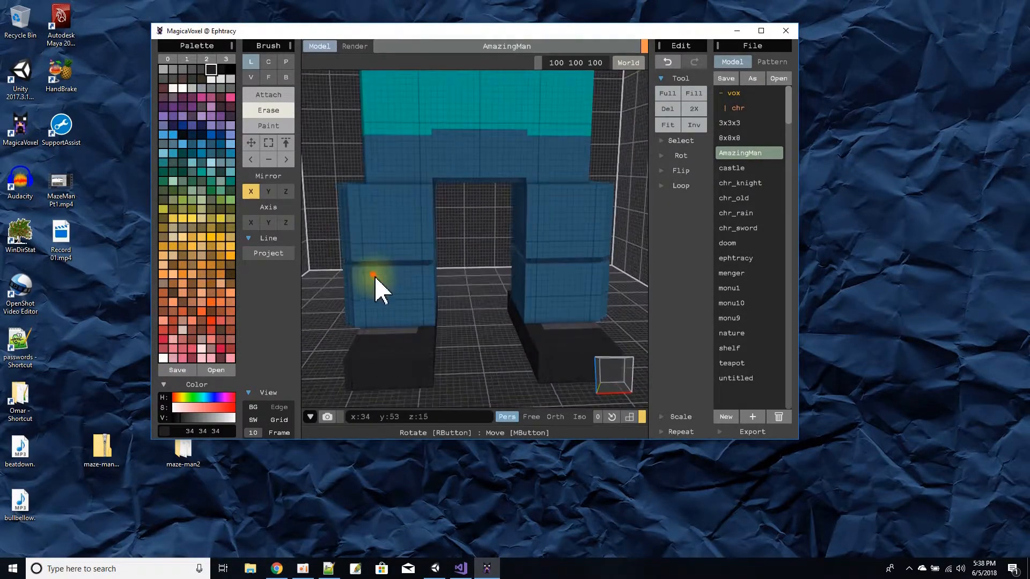
# Erase a thin groove all around both ankles where the trouser legs meet the black feet, using the Line brush
pyautogui.moveTo(362, 327); pyautogui.dragTo(430, 318)
pyautogui.moveTo(432, 324); pyautogui.dragTo(455, 352, button='right')
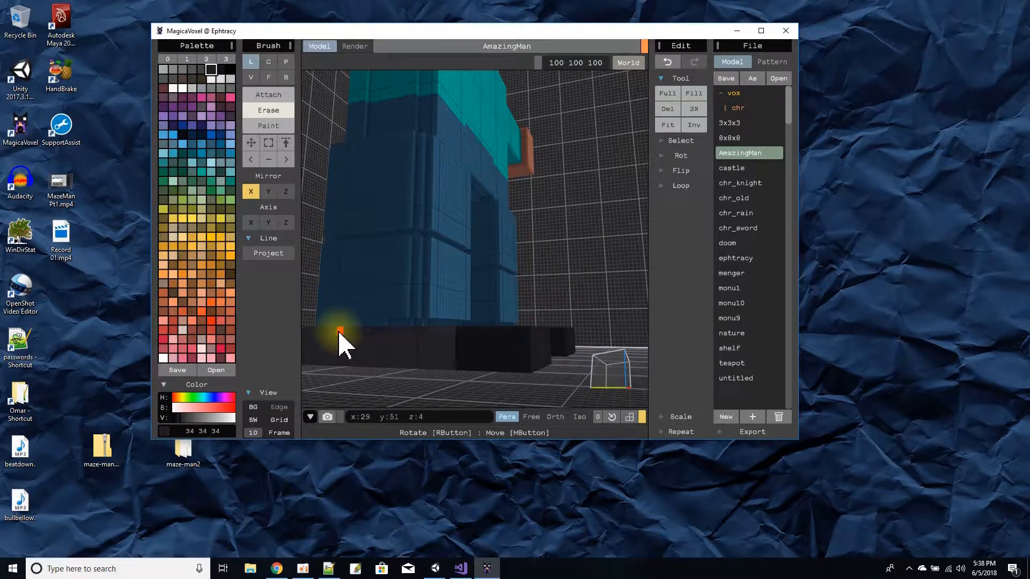
pyautogui.moveTo(320, 325); pyautogui.dragTo(441, 338, button='right')
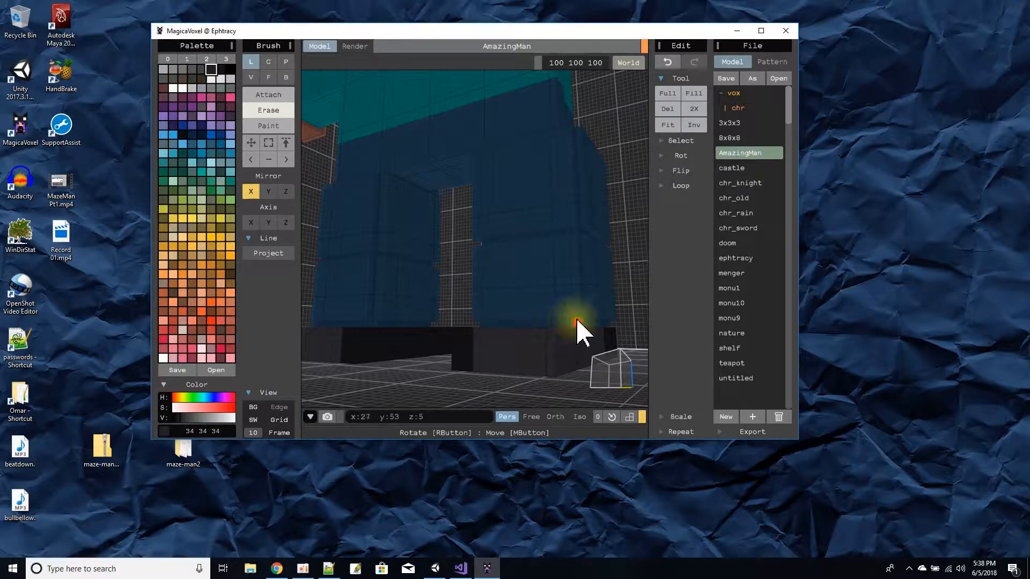
pyautogui.moveTo(579, 323); pyautogui.dragTo(393, 365, button='right')
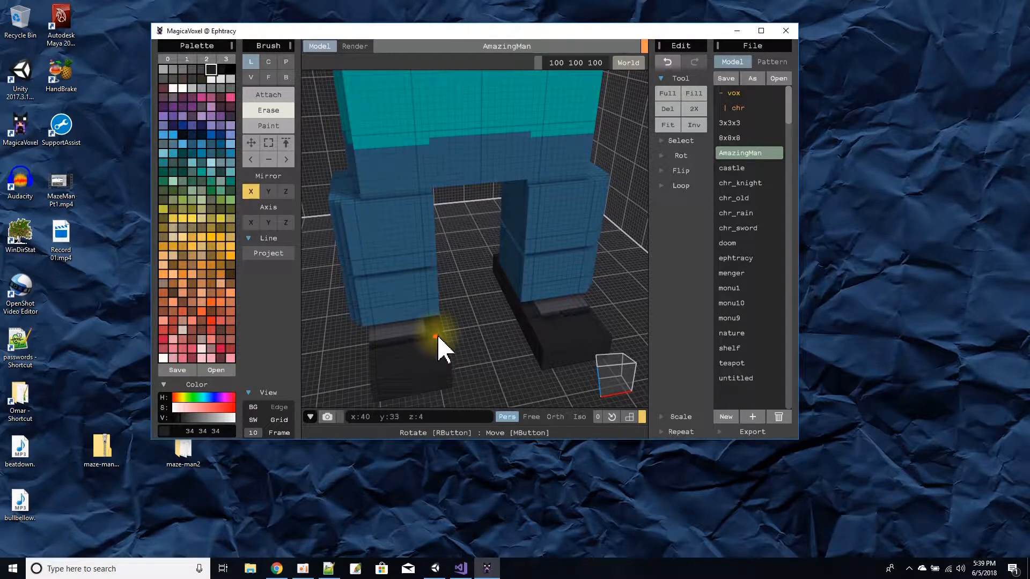
pyautogui.moveTo(440, 351); pyautogui.dragTo(386, 329, button='right')
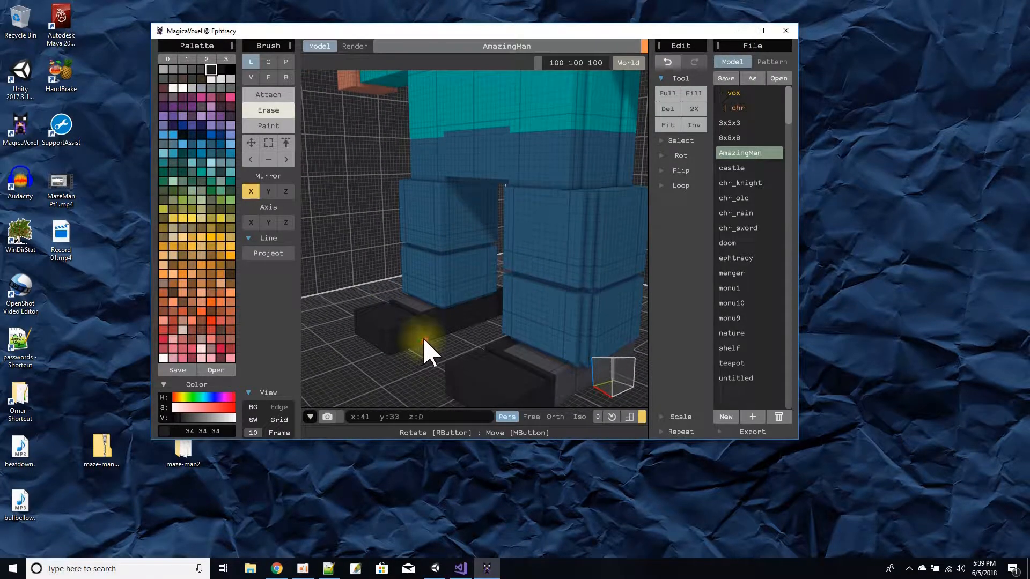
pyautogui.moveTo(418, 350); pyautogui.dragTo(541, 330, button='right')
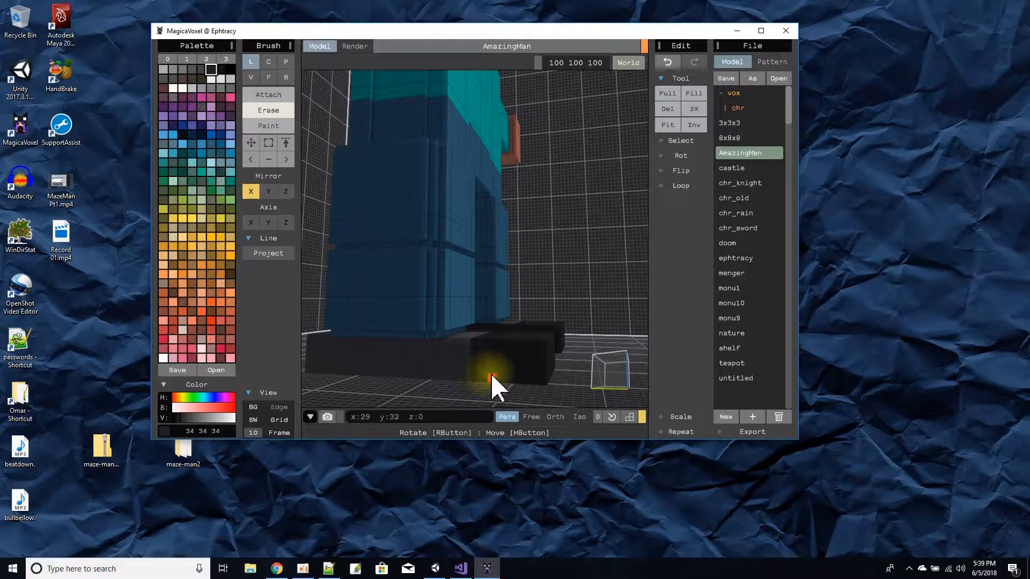
# Erase a thin groove around the waist between the teal shirt and blue trousers at about z 38
pyautogui.moveTo(544, 344); pyautogui.dragTo(429, 202, button='right')
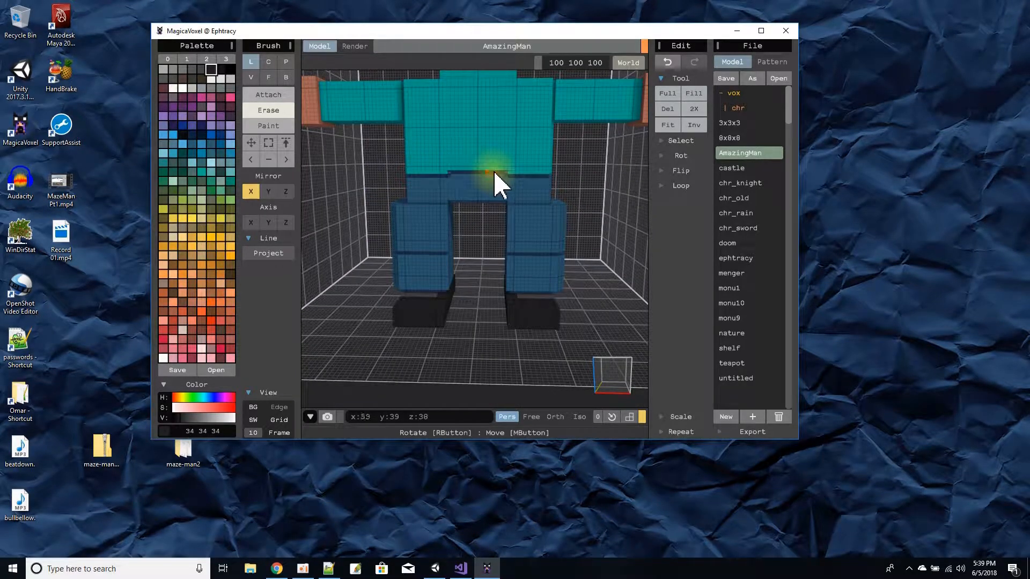
pyautogui.moveTo(507, 183); pyautogui.dragTo(489, 214, button='right')
pyautogui.moveTo(490, 178); pyautogui.dragTo(527, 179)
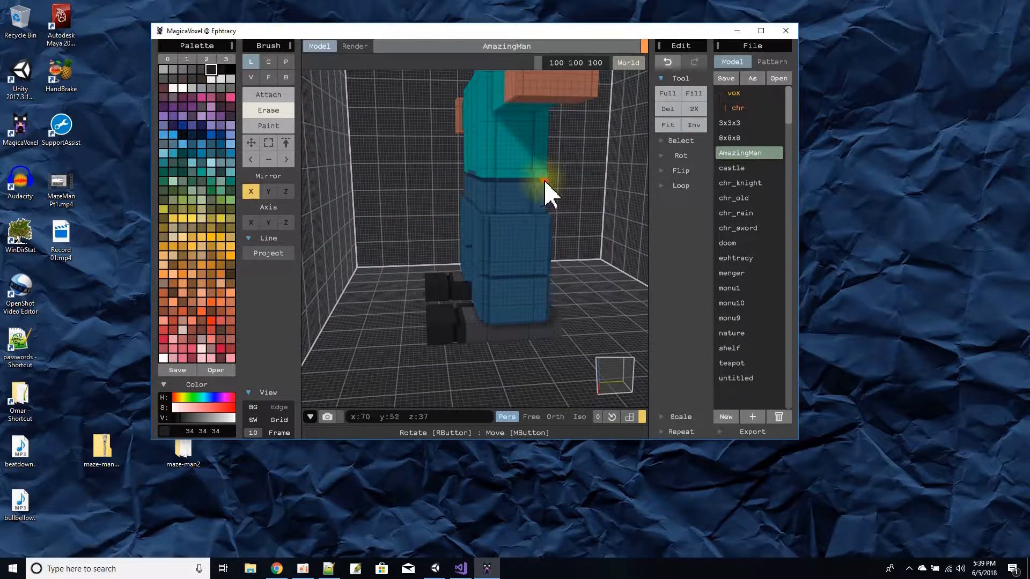
pyautogui.moveTo(547, 184)
pyautogui.mouseDown(button='right')
pyautogui.moveTo(454, 197)
pyautogui.moveTo(478, 179)
pyautogui.mouseUp(button='right')
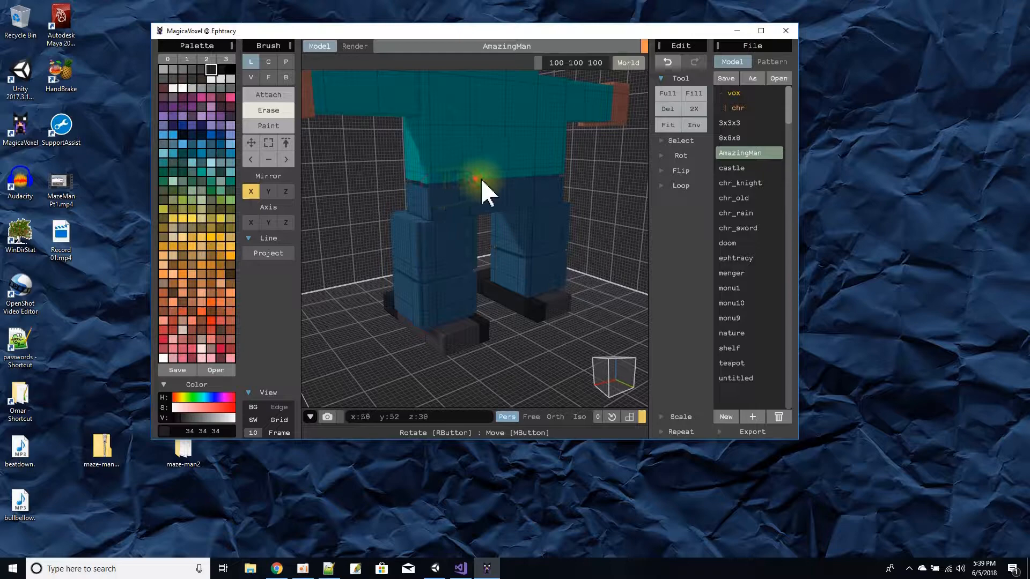
pyautogui.moveTo(508, 182); pyautogui.dragTo(625, 202, button='right')
# Erase a thin vertical groove around all sides of both arms at the elbows, at about x 19 with X mirroring
pyautogui.scroll(-3, 510, 246)
pyautogui.moveTo(510, 247); pyautogui.dragTo(547, 235, button='right')
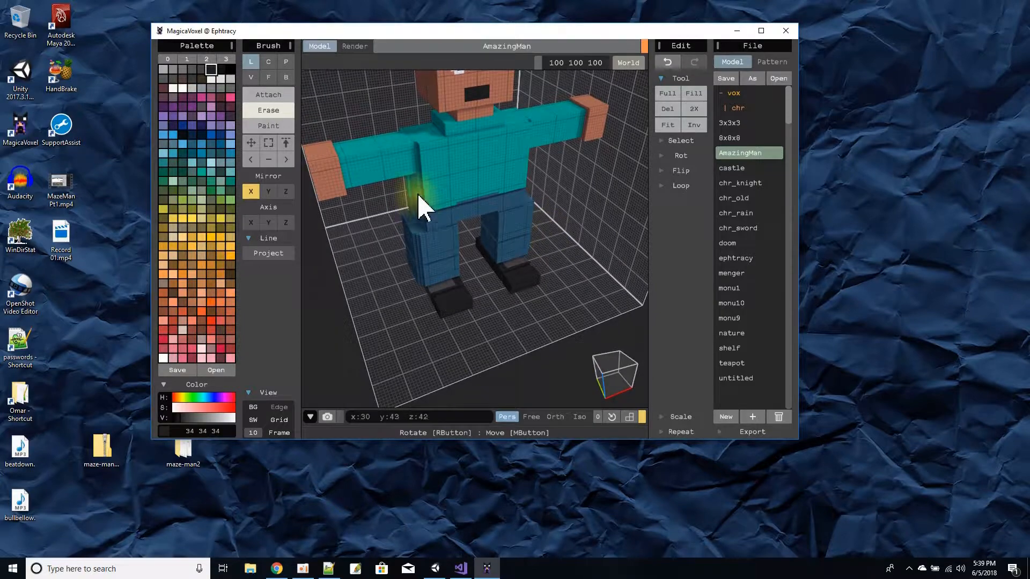
pyautogui.moveTo(375, 155); pyautogui.dragTo(373, 170)
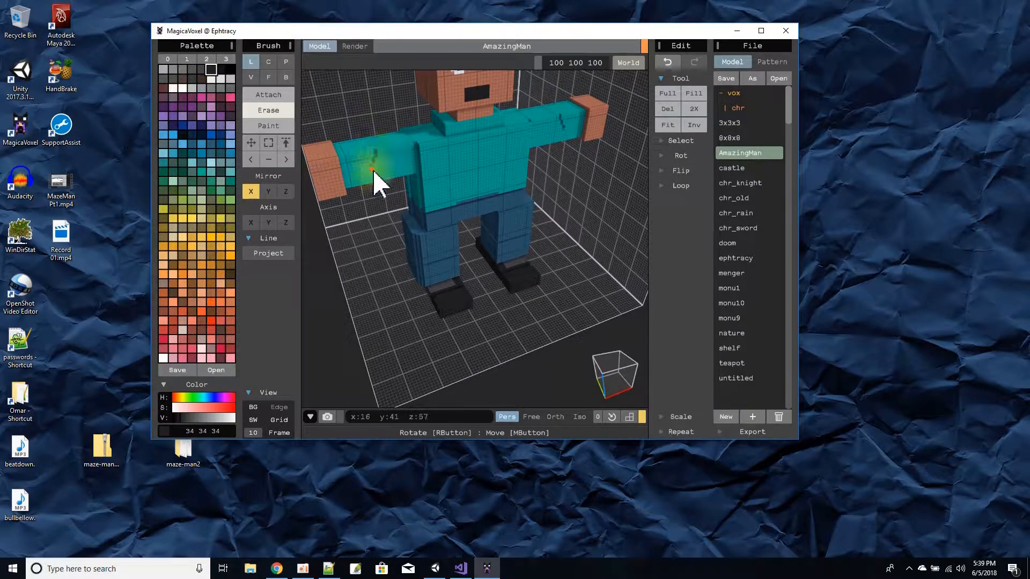
pyautogui.moveTo(380, 181); pyautogui.dragTo(401, 225, button='right')
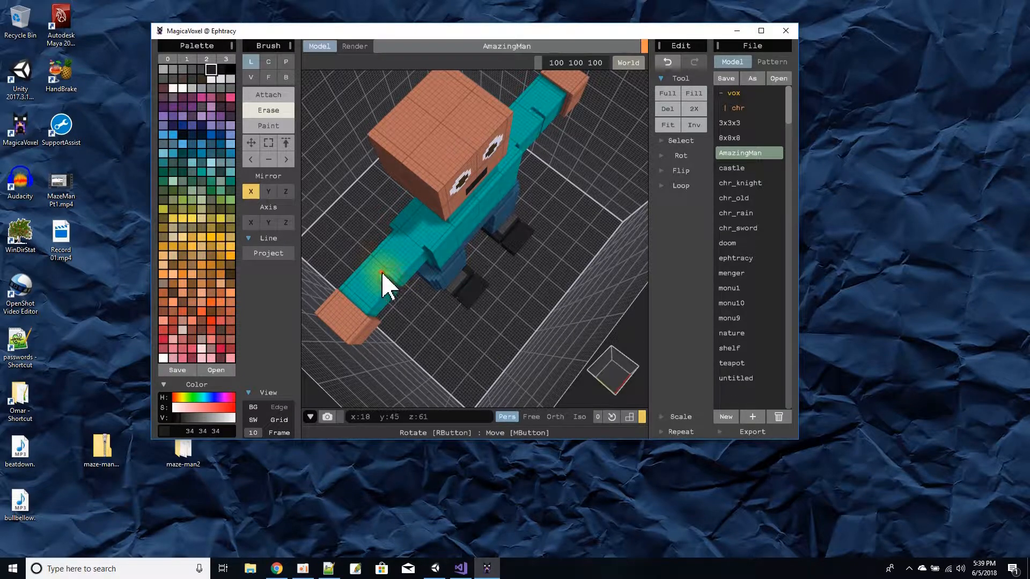
pyautogui.moveTo(370, 263); pyautogui.dragTo(560, 156, button='right')
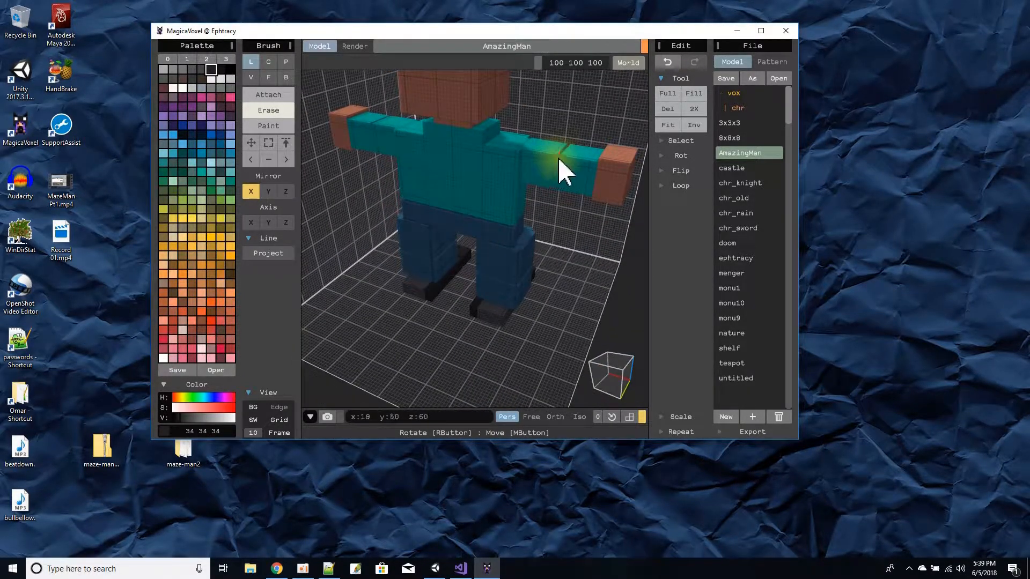
pyautogui.moveTo(556, 190); pyautogui.dragTo(510, 131, button='right')
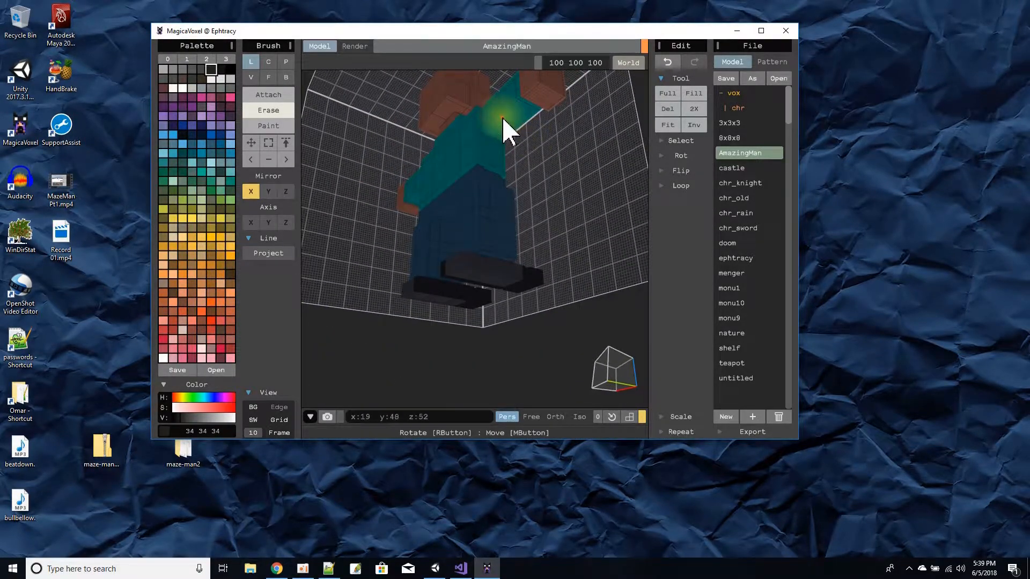
pyautogui.scroll(4, 506, 122)
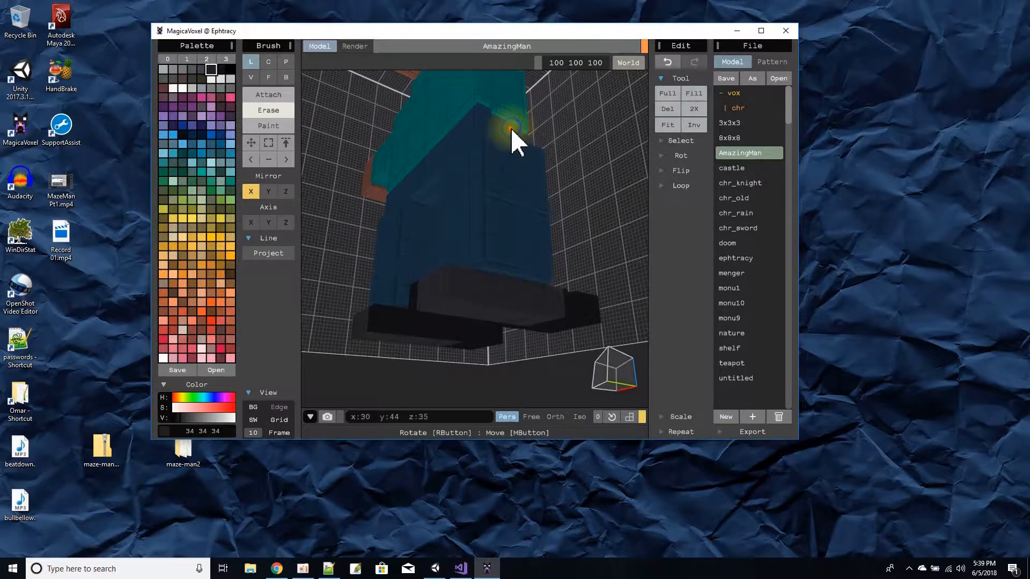
pyautogui.moveTo(511, 129); pyautogui.dragTo(472, 115, button='right')
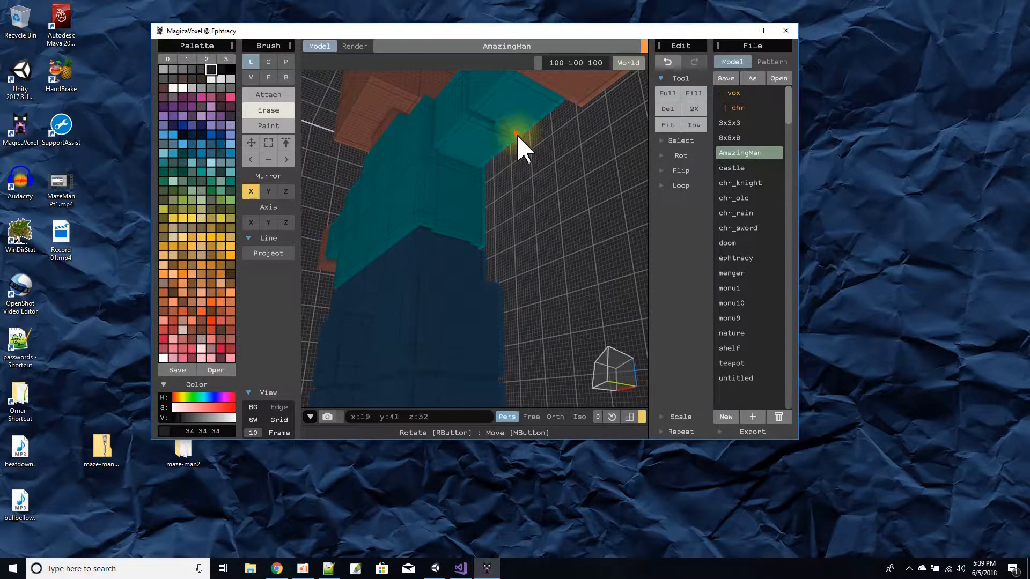
pyautogui.moveTo(514, 133); pyautogui.dragTo(407, 236, button='right')
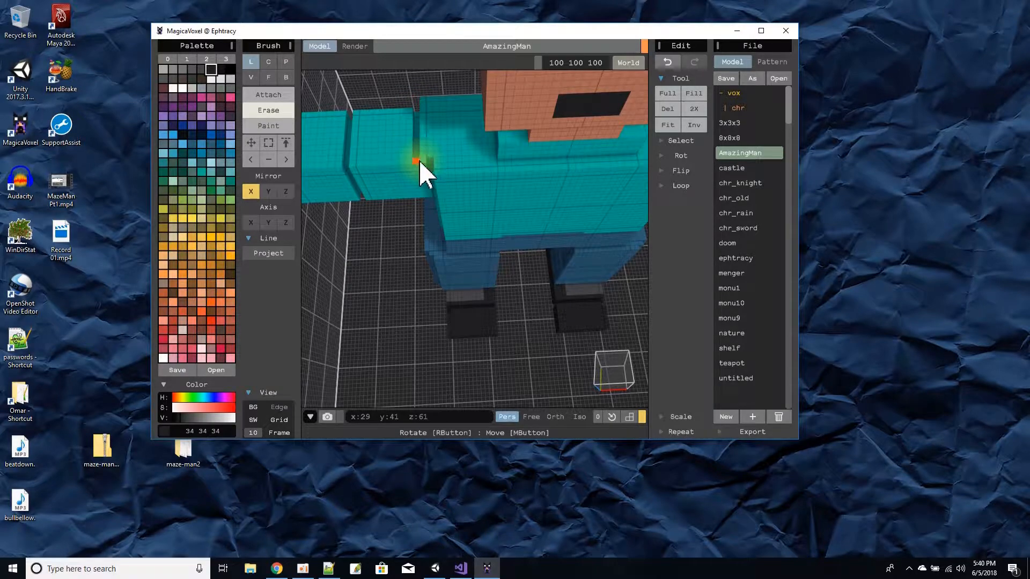
# Erase a thin vertical groove around all sides of both arms at the shoulders, at about x 29 with X mirroring
pyautogui.scroll(5, 421, 166)
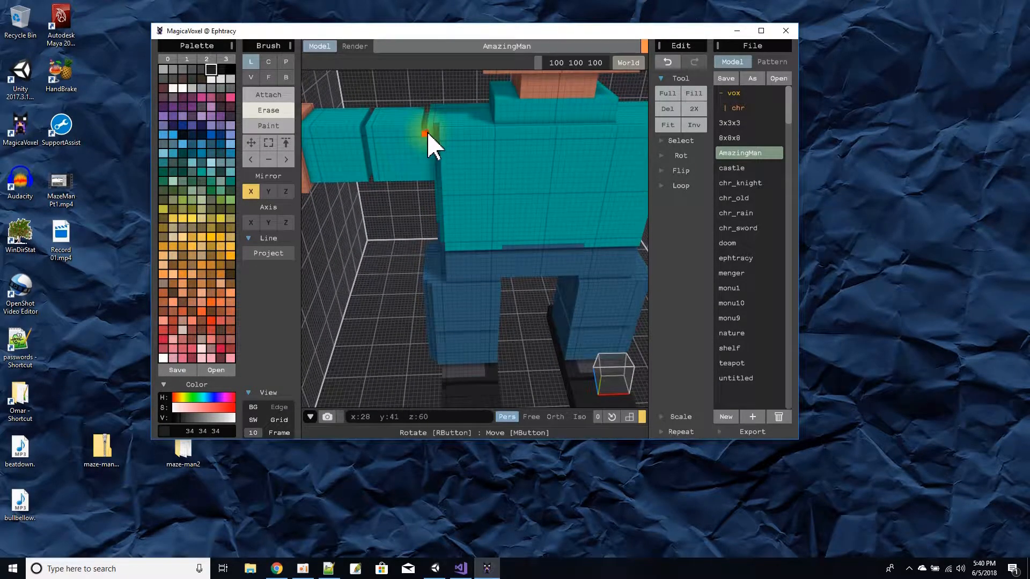
pyautogui.moveTo(434, 187)
pyautogui.mouseDown(button='right')
pyautogui.moveTo(490, 104)
pyautogui.moveTo(443, 195)
pyautogui.mouseUp(button='right')
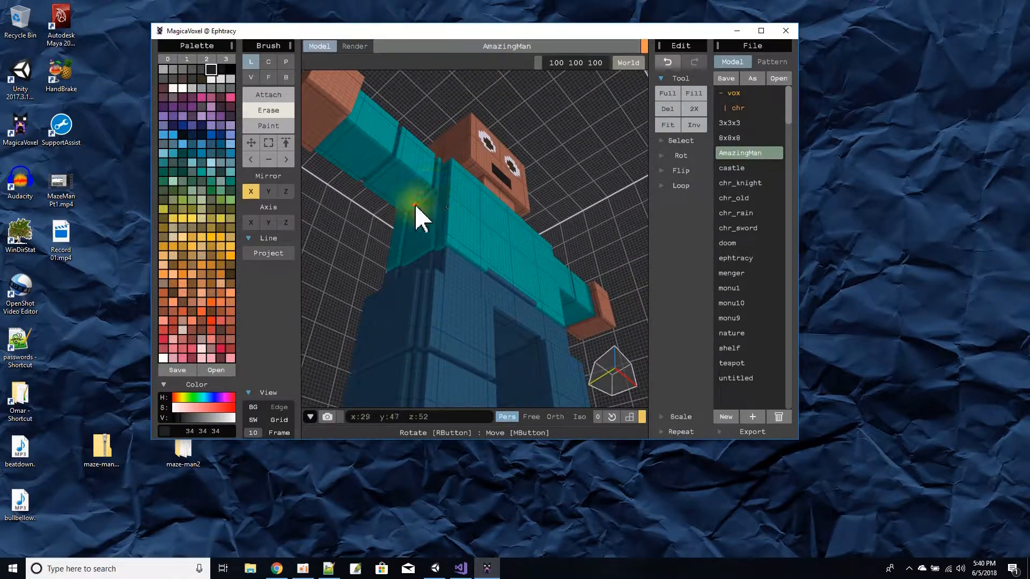
pyautogui.moveTo(405, 225); pyautogui.dragTo(432, 227, button='right')
pyautogui.moveTo(540, 184); pyautogui.dragTo(482, 208, button='right')
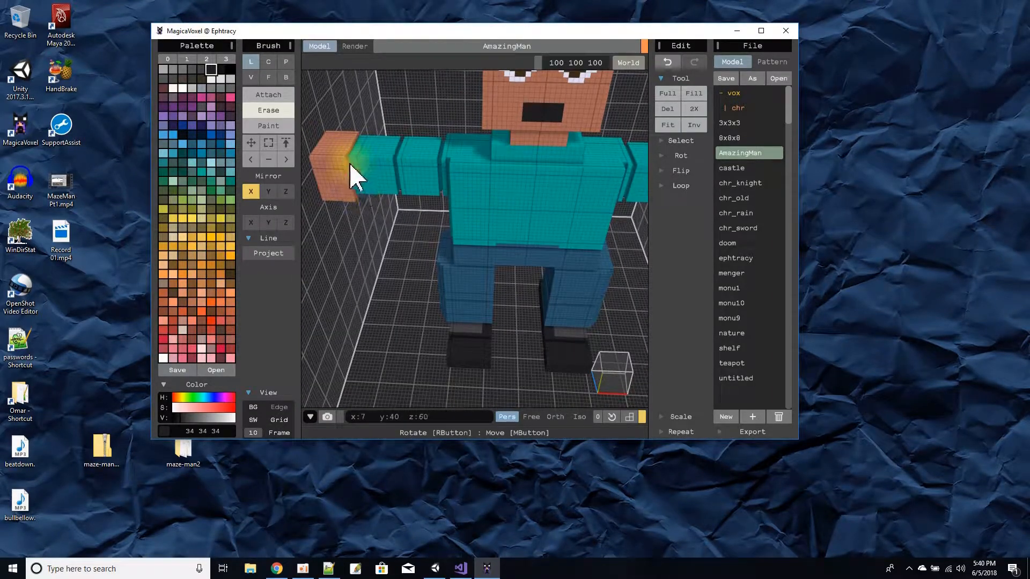
# Erase a thin groove around both wrists where the teal sleeves meet the hands, at about x 8
pyautogui.moveTo(350, 173)
pyautogui.mouseDown(button='right')
pyautogui.moveTo(361, 177)
pyautogui.moveTo(358, 169)
pyautogui.mouseUp(button='right')
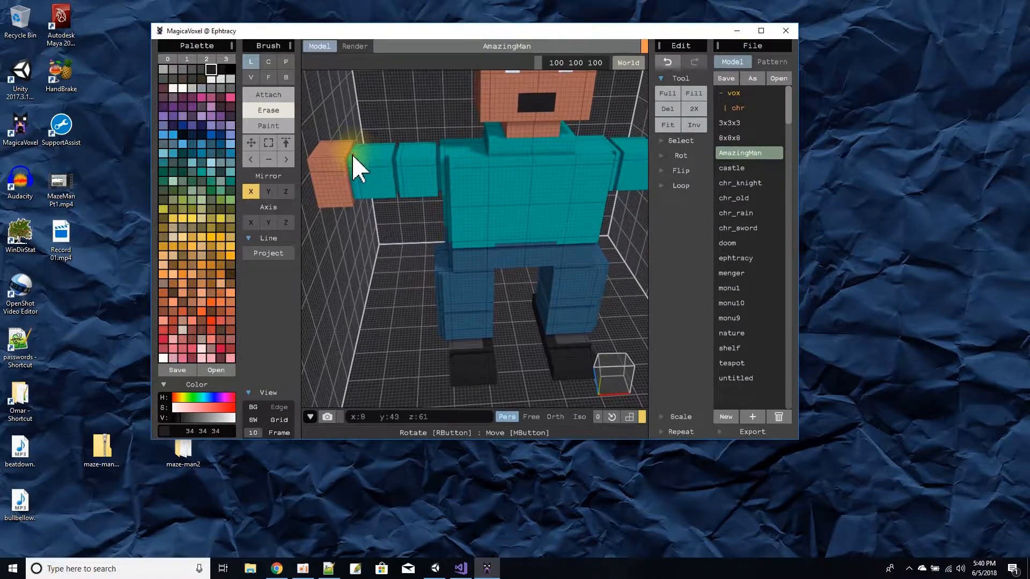
pyautogui.moveTo(357, 204); pyautogui.dragTo(358, 225, button='right')
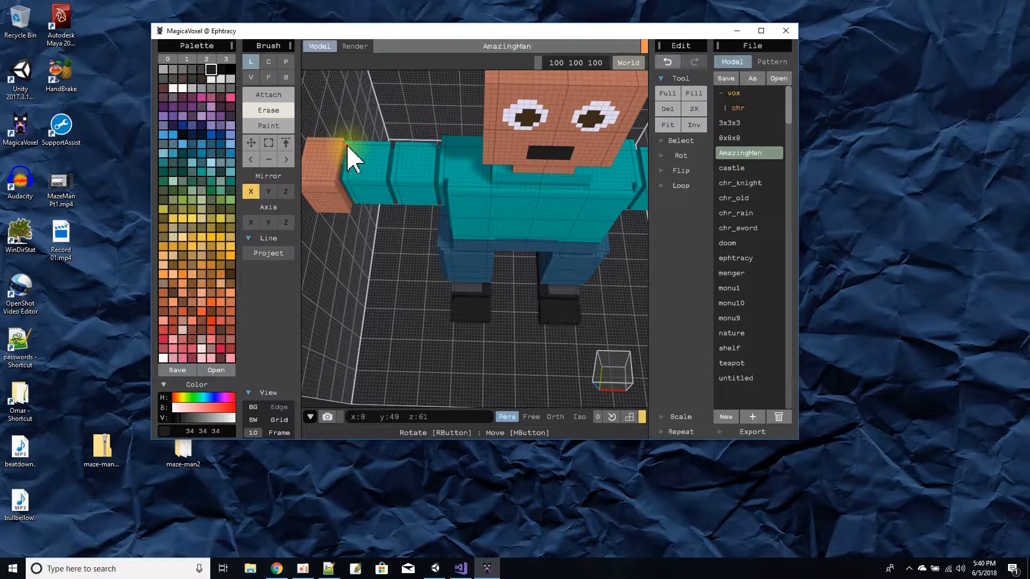
pyautogui.moveTo(350, 156); pyautogui.dragTo(572, 151, button='right')
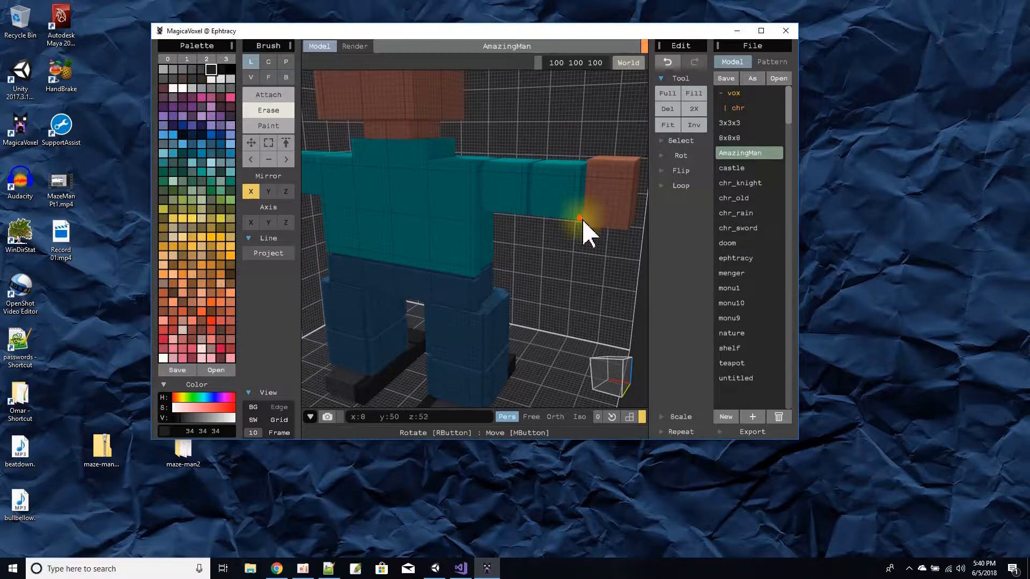
pyautogui.click(669, 63)
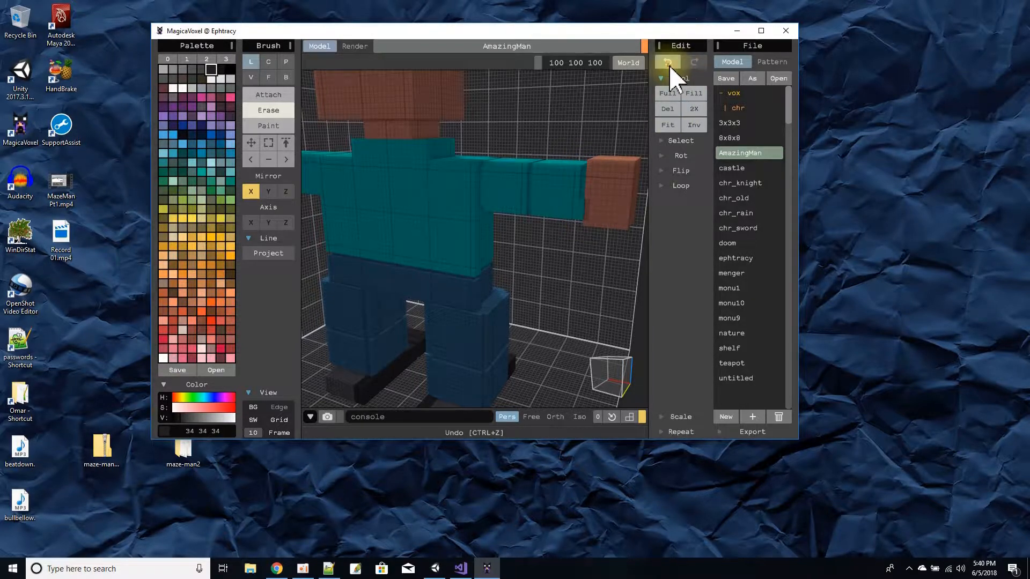
pyautogui.click(582, 220)
pyautogui.moveTo(582, 220)
pyautogui.mouseDown(button='right')
pyautogui.moveTo(467, 126)
pyautogui.moveTo(501, 138)
pyautogui.moveTo(425, 201)
pyautogui.moveTo(391, 207)
pyautogui.moveTo(400, 211)
pyautogui.mouseUp(button='right')
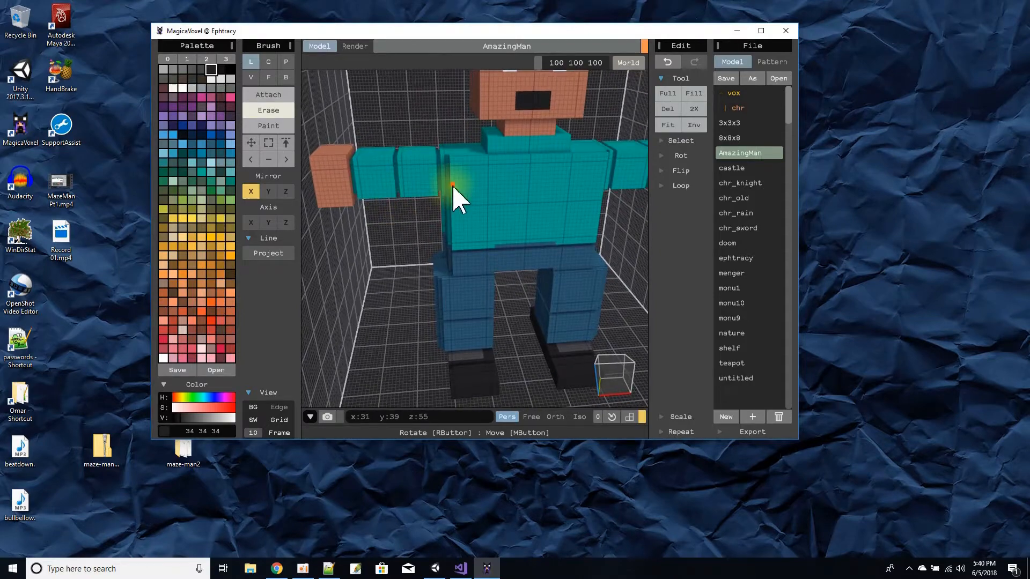
# Erase a thin groove around the front, sides and back of the neck between the head and the shirt collar
pyautogui.scroll(-3, 453, 188)
pyautogui.scroll(4, 514, 194)
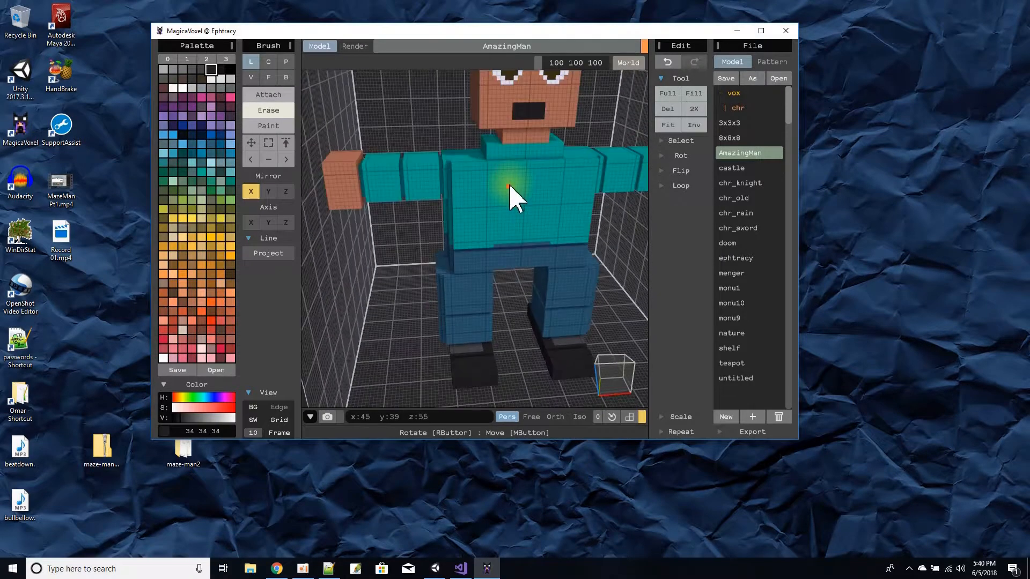
pyautogui.scroll(2, 511, 150)
pyautogui.moveTo(512, 156); pyautogui.dragTo(511, 134, button='right')
pyautogui.moveTo(510, 119); pyautogui.dragTo(551, 113)
pyautogui.moveTo(555, 118); pyautogui.dragTo(508, 113, button='right')
pyautogui.moveTo(507, 109); pyautogui.dragTo(558, 104)
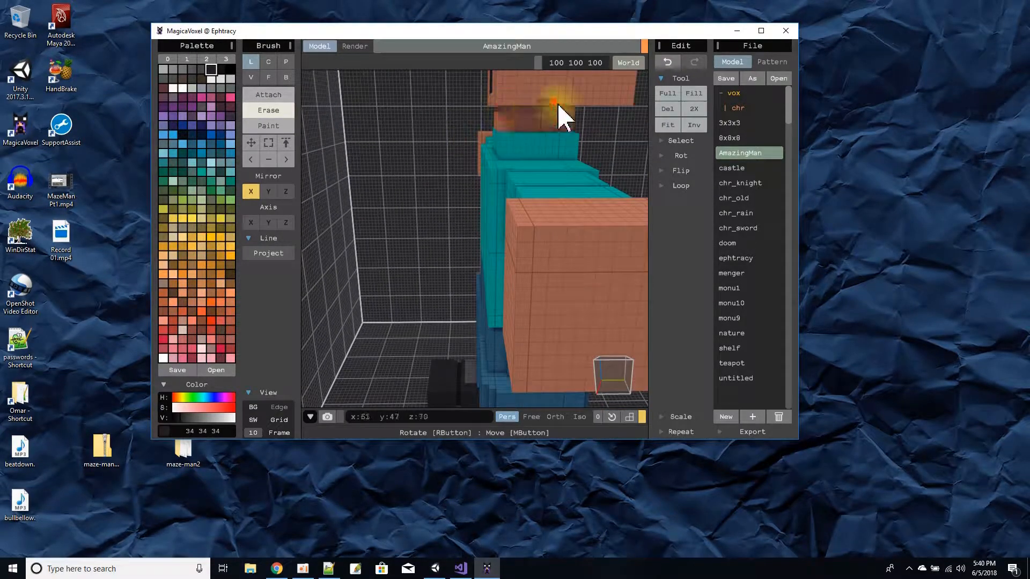
pyautogui.moveTo(581, 110); pyautogui.dragTo(485, 115, button='right')
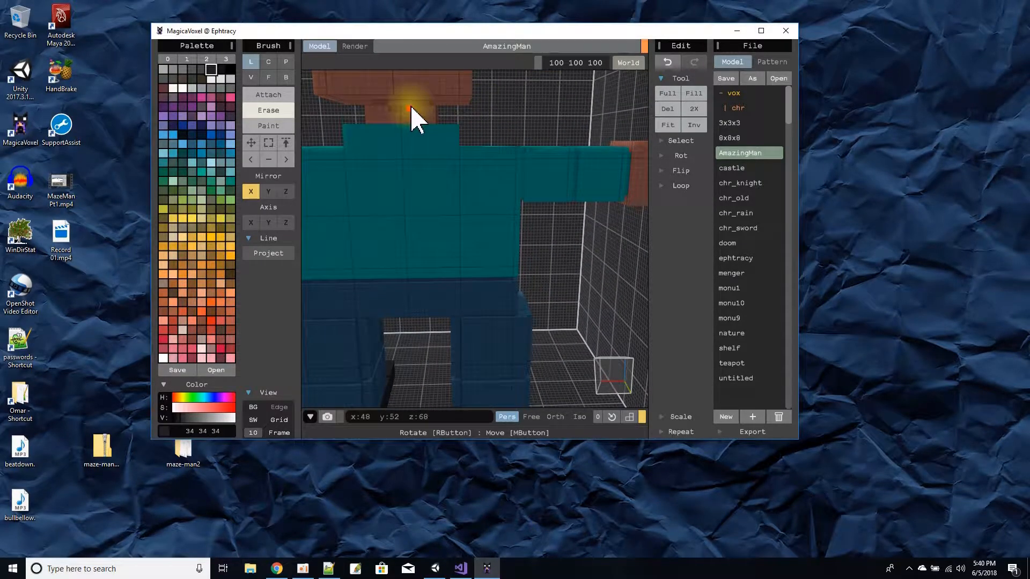
pyautogui.moveTo(410, 104); pyautogui.dragTo(551, 198, button='right')
pyautogui.scroll(-5, 529, 156)
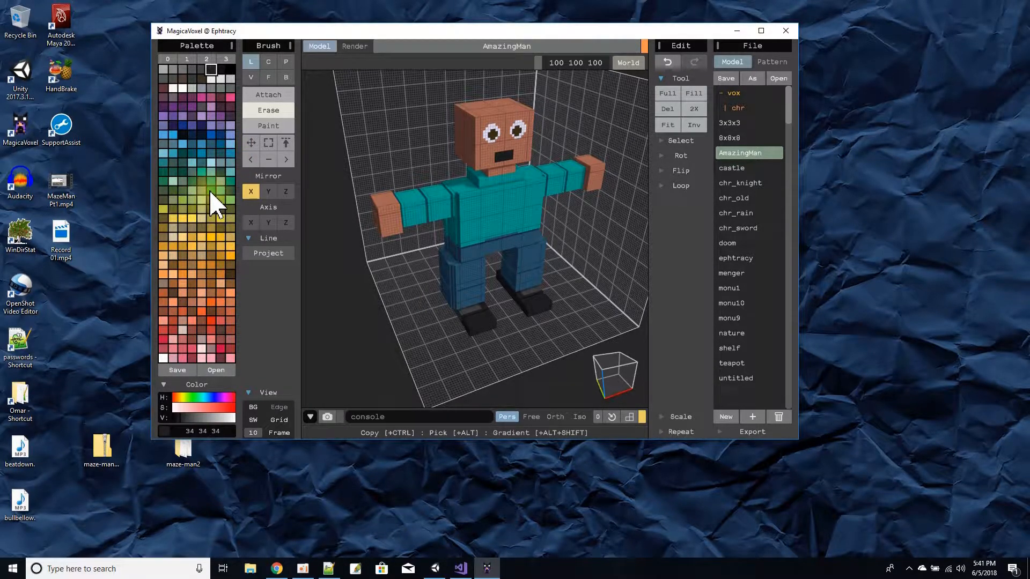
# Paint dark green hair (54 86 60) on the sides of the head using the Voxel brush at size 4
pyautogui.click(230, 190)
pyautogui.moveTo(421, 126); pyautogui.dragTo(531, 112, button='right')
pyautogui.click(282, 128)
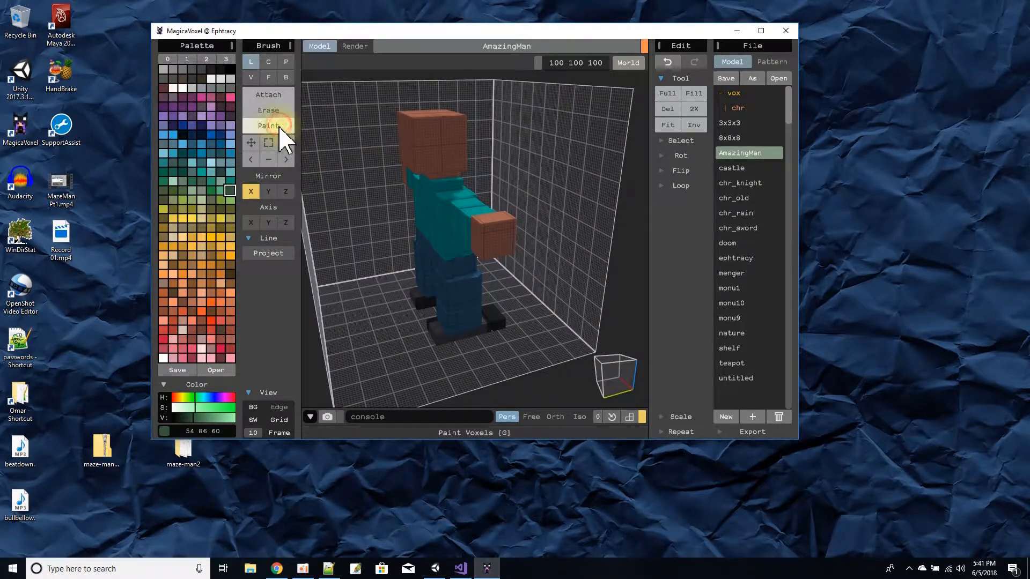
pyautogui.click(250, 78)
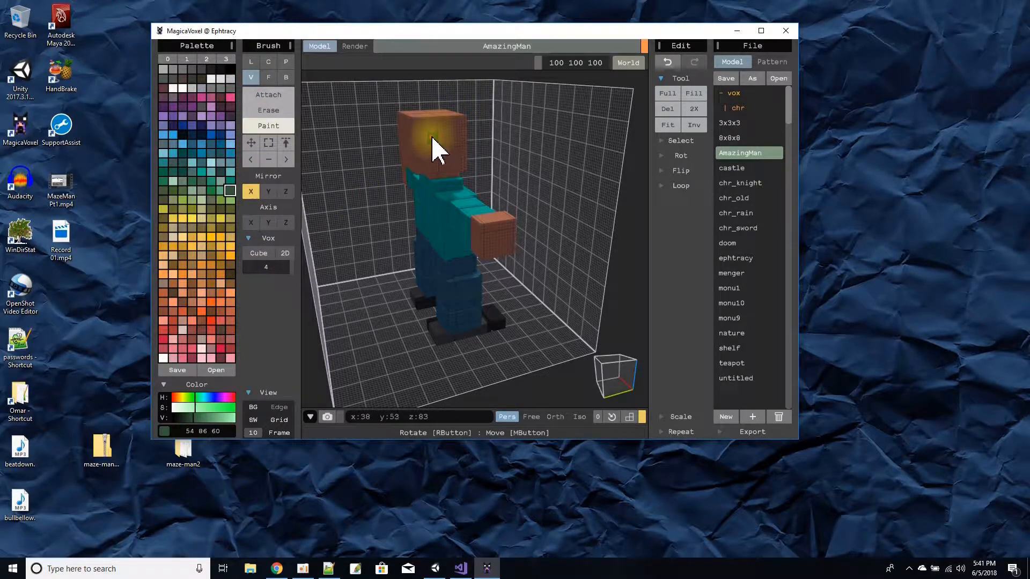
pyautogui.moveTo(409, 168)
pyautogui.mouseDown(button='right')
pyautogui.moveTo(398, 184)
pyautogui.moveTo(363, 177)
pyautogui.moveTo(419, 142)
pyautogui.mouseUp(button='right')
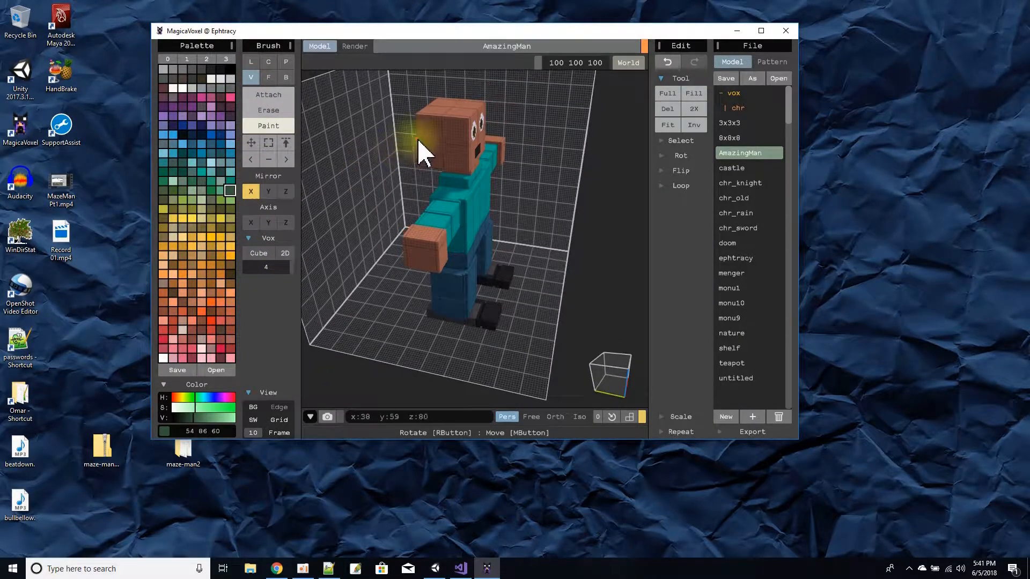
pyautogui.moveTo(424, 122)
pyautogui.mouseDown()
pyautogui.moveTo(413, 120)
pyautogui.moveTo(456, 120)
pyautogui.moveTo(446, 137)
pyautogui.moveTo(455, 130)
pyautogui.moveTo(440, 111)
pyautogui.moveTo(427, 115)
pyautogui.mouseUp()
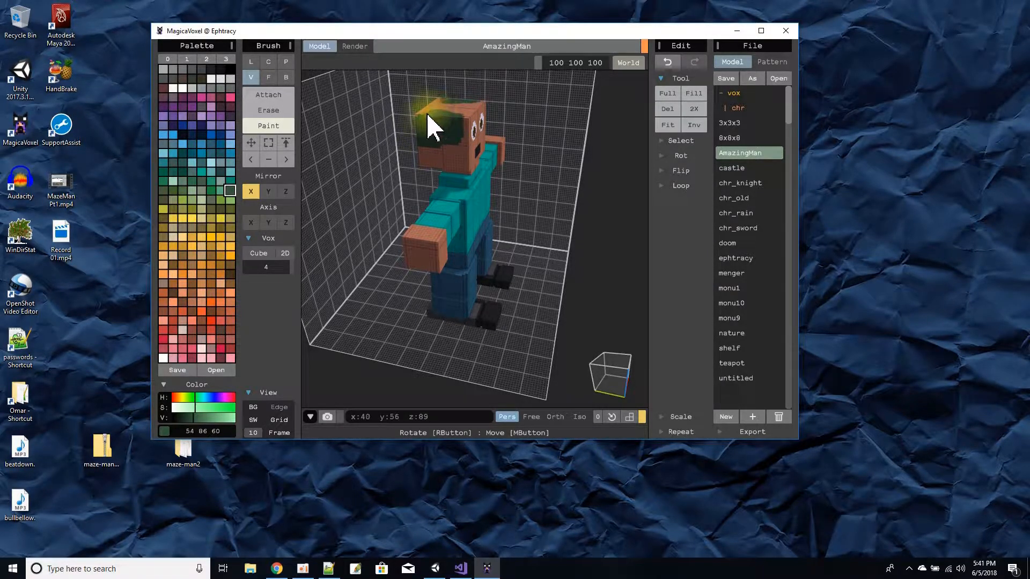
# Paint the back, top and front hairline of the head dark green and save the AmazingMan model
pyautogui.moveTo(420, 119); pyautogui.dragTo(533, 133, button='right')
pyautogui.moveTo(406, 163)
pyautogui.mouseDown()
pyautogui.moveTo(429, 143)
pyautogui.moveTo(398, 138)
pyautogui.moveTo(416, 151)
pyautogui.moveTo(424, 131)
pyautogui.moveTo(389, 120)
pyautogui.mouseUp()
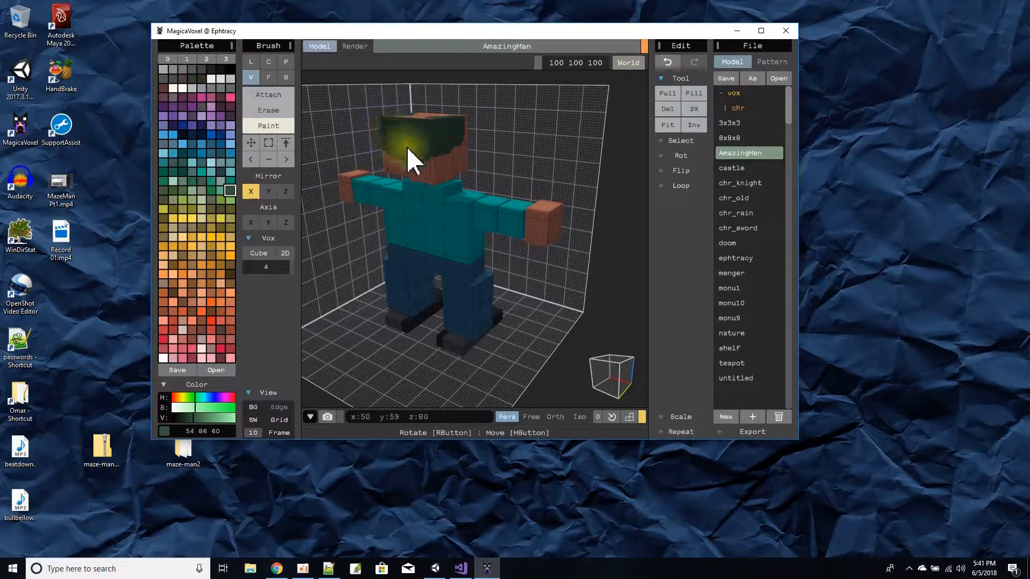
pyautogui.moveTo(426, 147); pyautogui.dragTo(287, 163, button='right')
pyautogui.moveTo(482, 107); pyautogui.dragTo(496, 138, button='right')
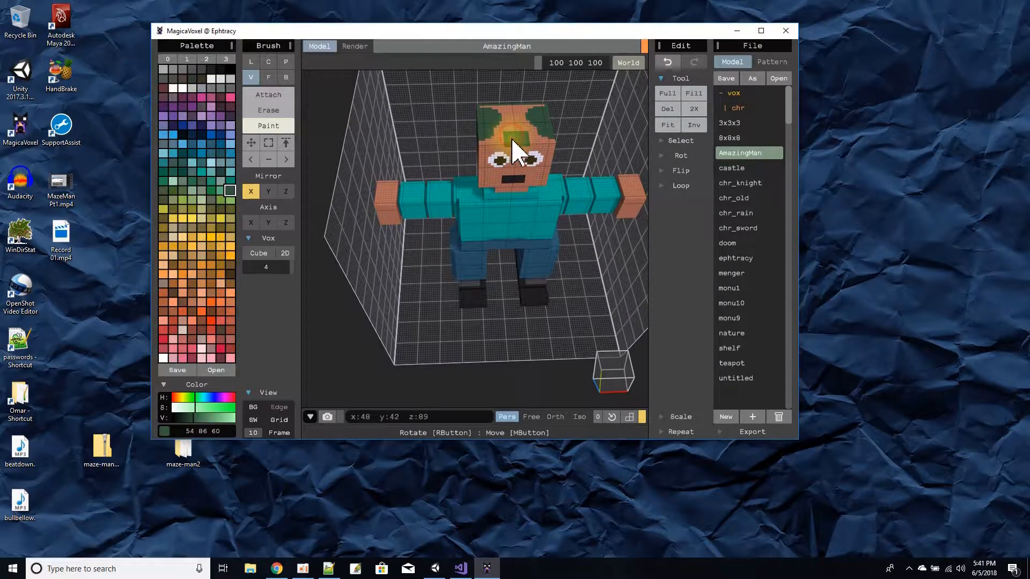
pyautogui.moveTo(510, 140)
pyautogui.mouseDown()
pyautogui.moveTo(490, 154)
pyautogui.moveTo(484, 146)
pyautogui.moveTo(524, 138)
pyautogui.moveTo(515, 144)
pyautogui.moveTo(486, 108)
pyautogui.mouseUp()
pyautogui.moveTo(517, 131); pyautogui.dragTo(552, 97, button='right')
pyautogui.click(726, 79)
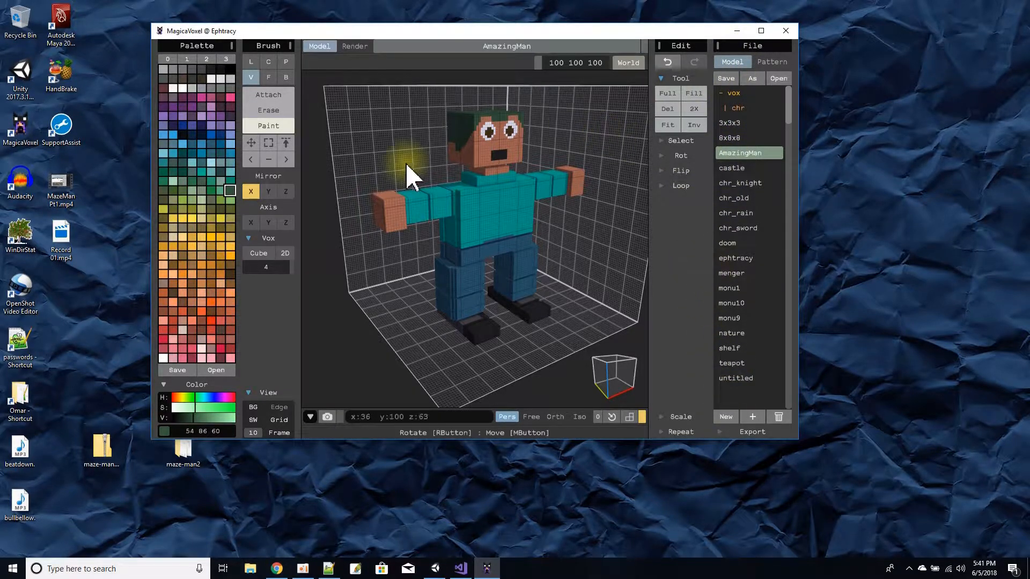
# Export the model as AmazingMan.obj into a new Desktop folder named AmazingMan
pyautogui.click(725, 432)
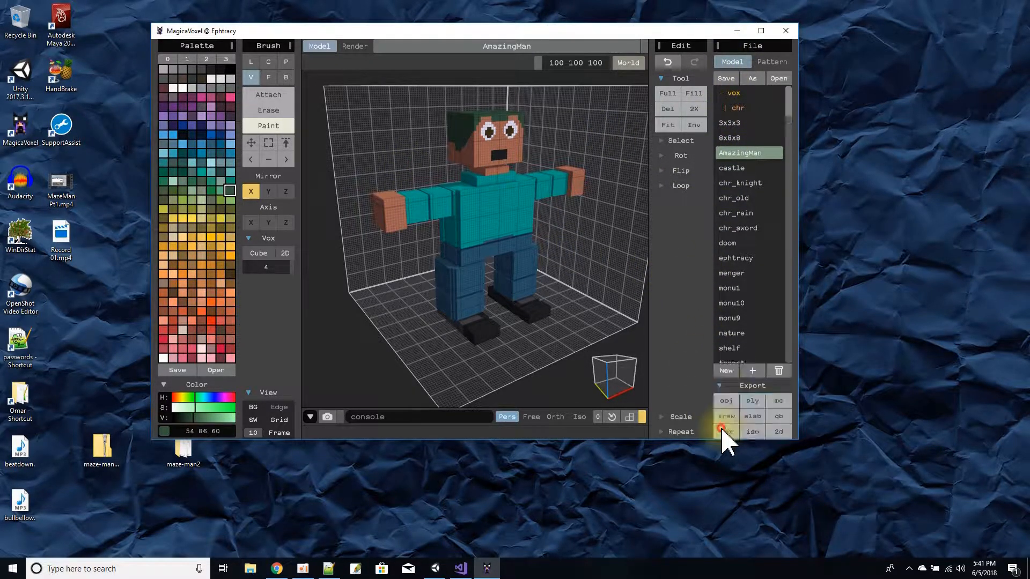
pyautogui.click(726, 401)
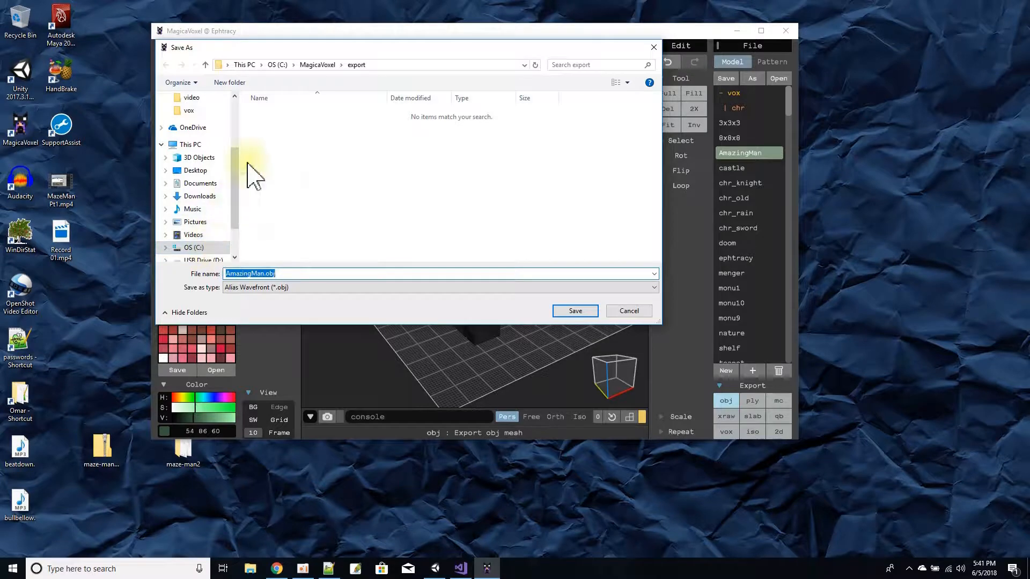
pyautogui.moveTo(237, 177)
pyautogui.mouseDown()
pyautogui.moveTo(231, 201)
pyautogui.moveTo(238, 185)
pyautogui.mouseUp()
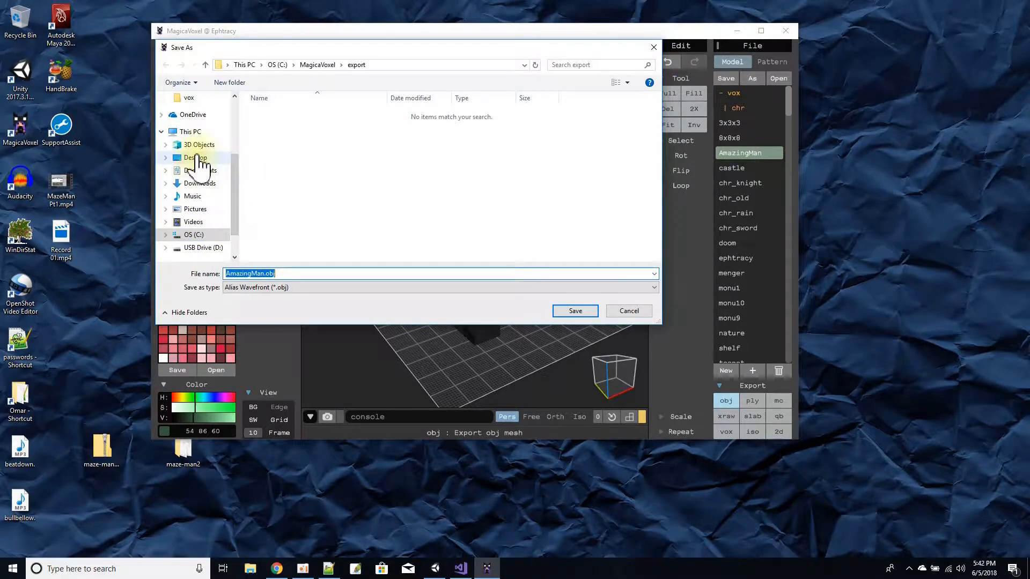
pyautogui.click(200, 159)
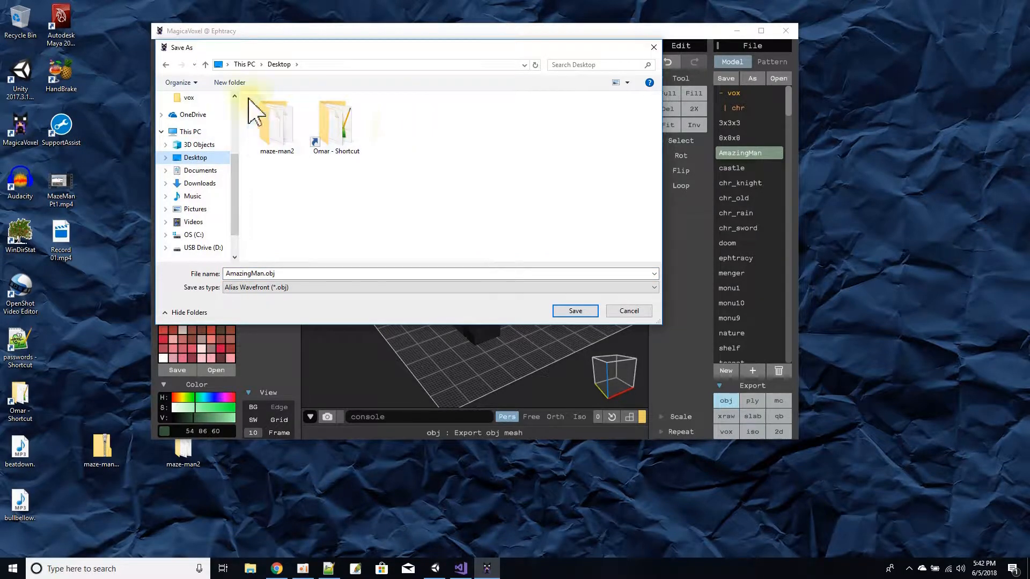
pyautogui.click(230, 82)
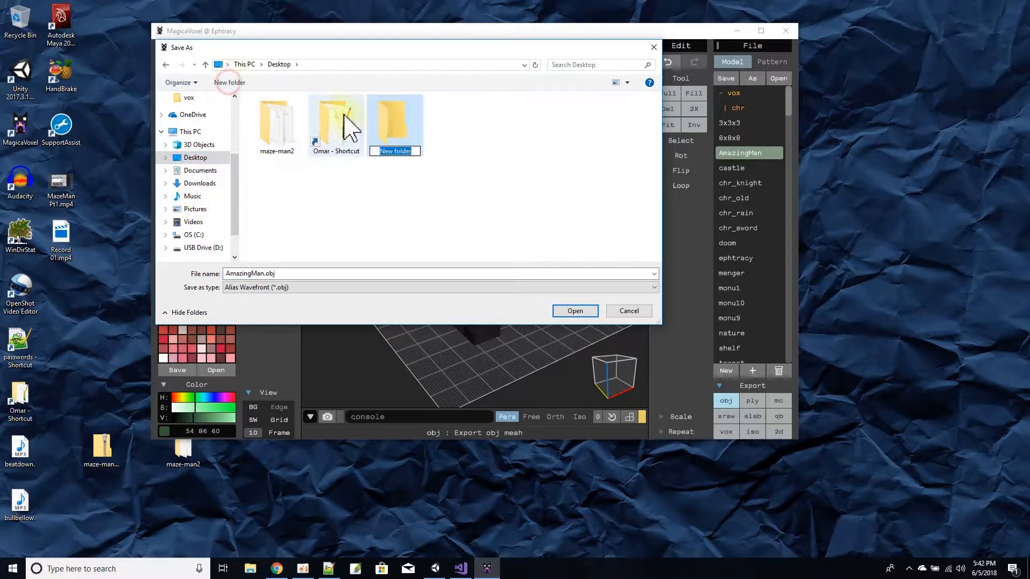
pyautogui.doubleClick(398, 123)
pyautogui.click(572, 311)
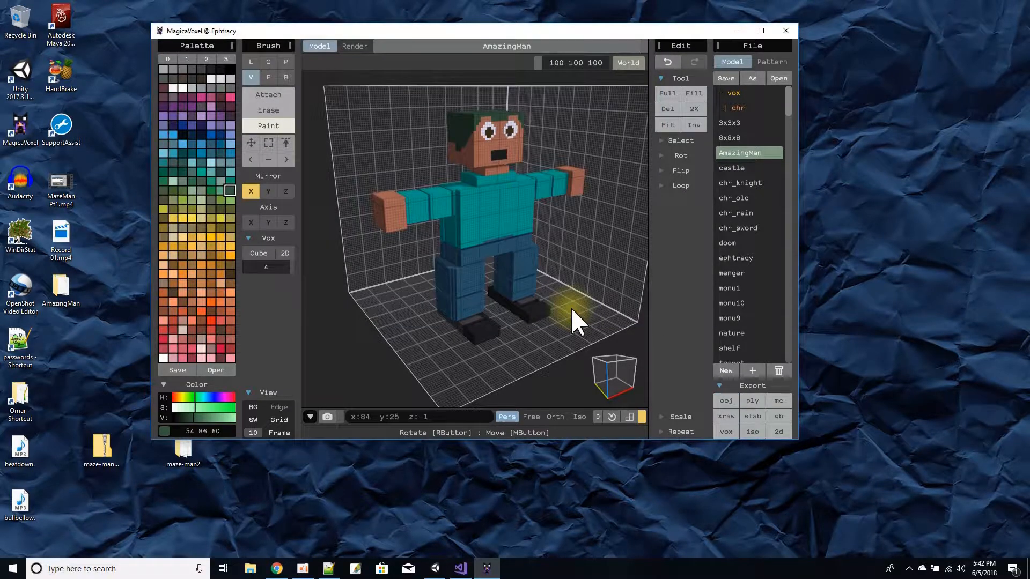
# Close MagicaVoxel and open the exported AmazingMan folder from the desktop
pyautogui.click(785, 31)
pyautogui.moveTo(52, 300); pyautogui.dragTo(100, 354)
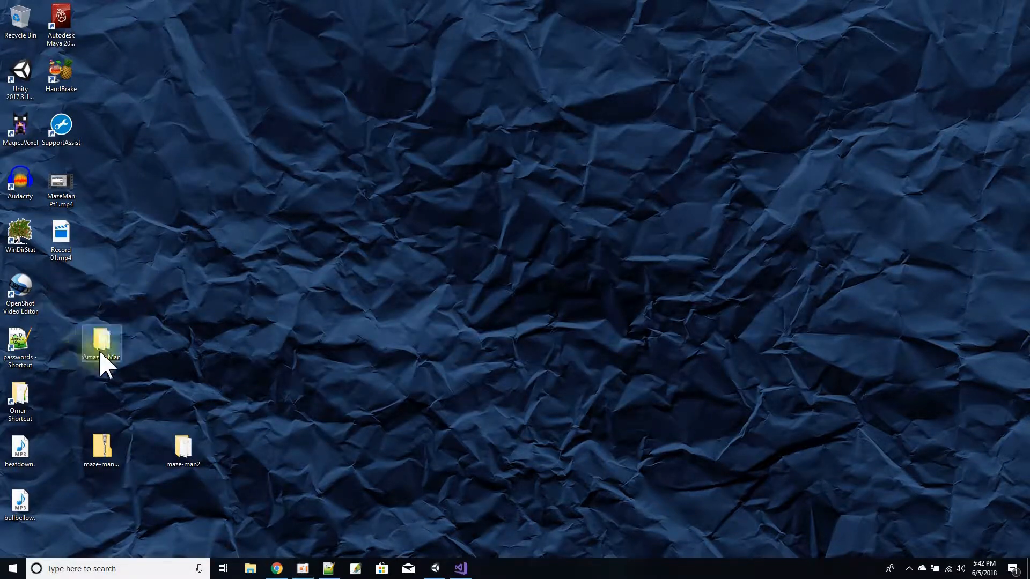
pyautogui.doubleClick(105, 341)
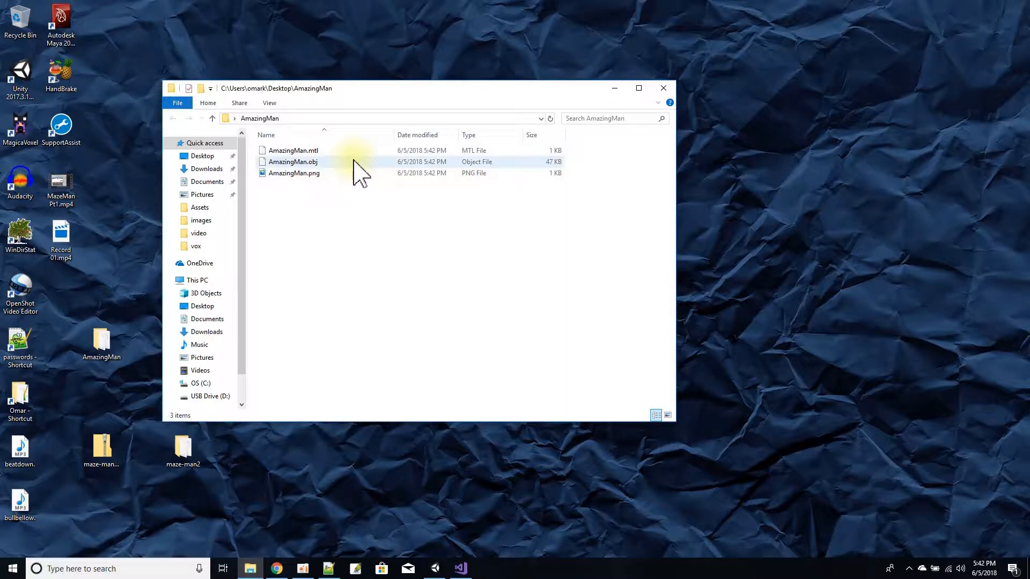
pyautogui.moveTo(348, 89); pyautogui.dragTo(287, 86)
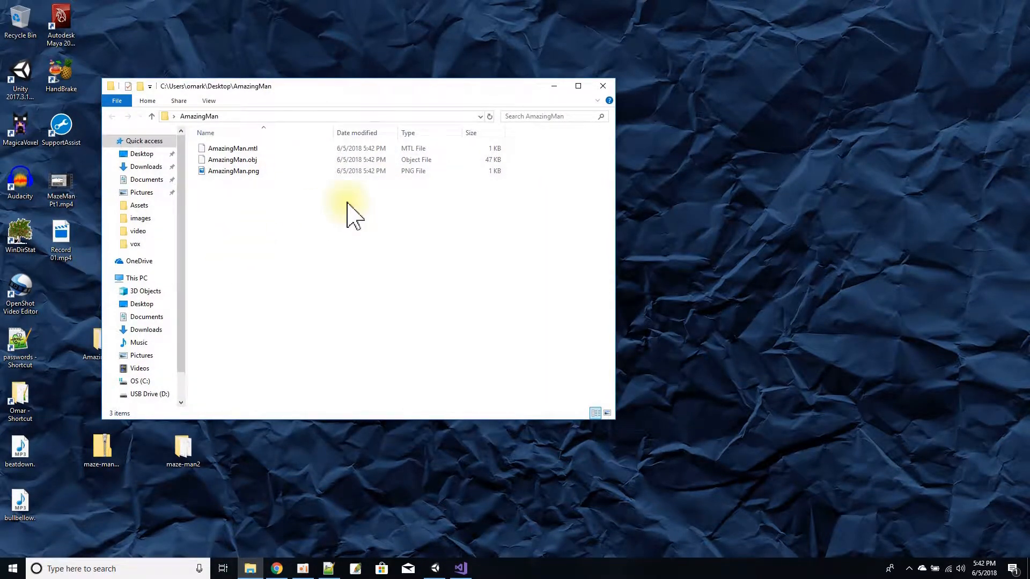
# Compress the AmazingMan .mtl, .obj and .png files together into AmazingMan.zip
pyautogui.hotkey('ctrl', 'a')
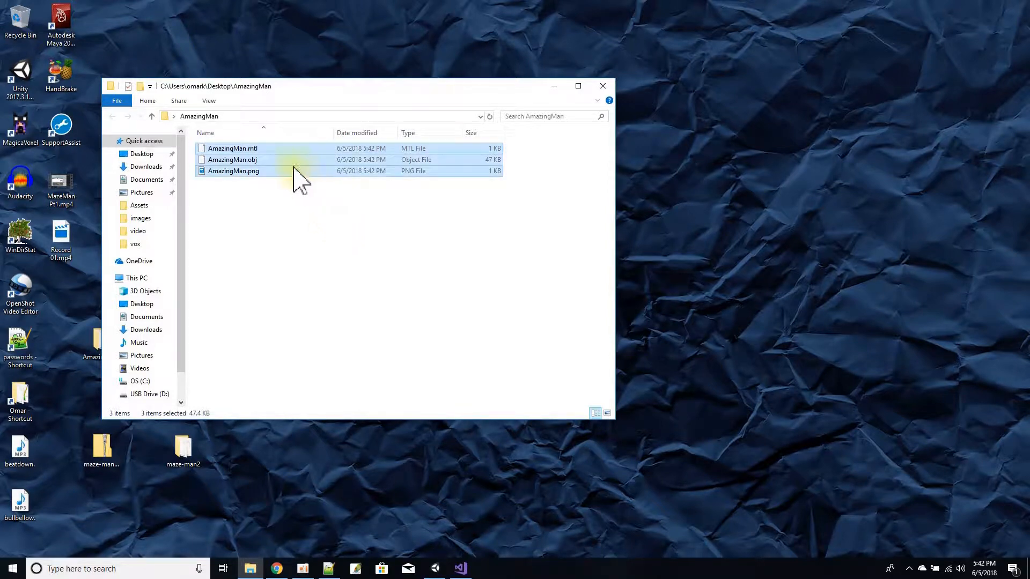
pyautogui.moveTo(275, 161); pyautogui.dragTo(277, 162)
pyautogui.rightClick(276, 162)
pyautogui.moveTo(301, 182)
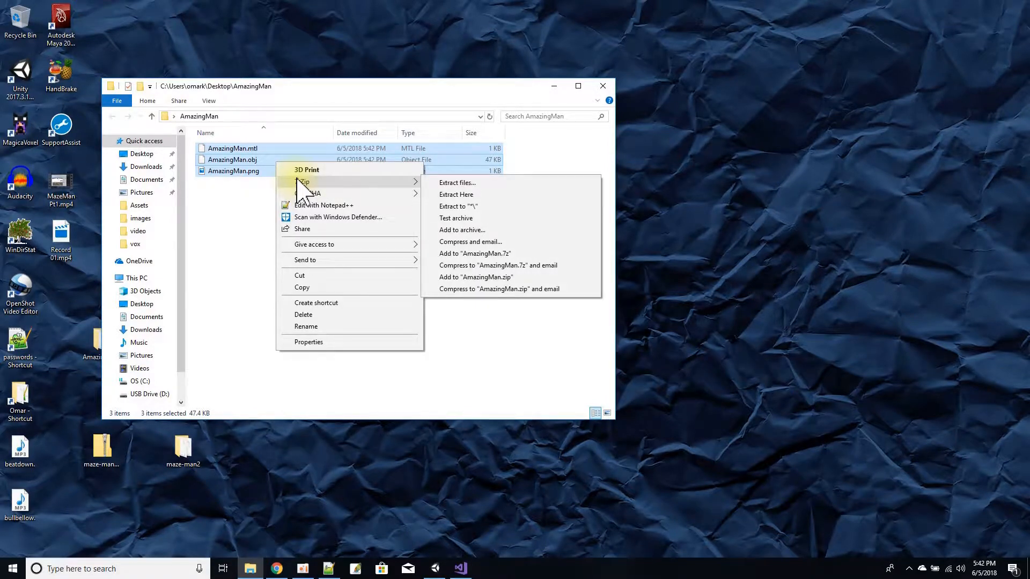
pyautogui.moveTo(329, 260)
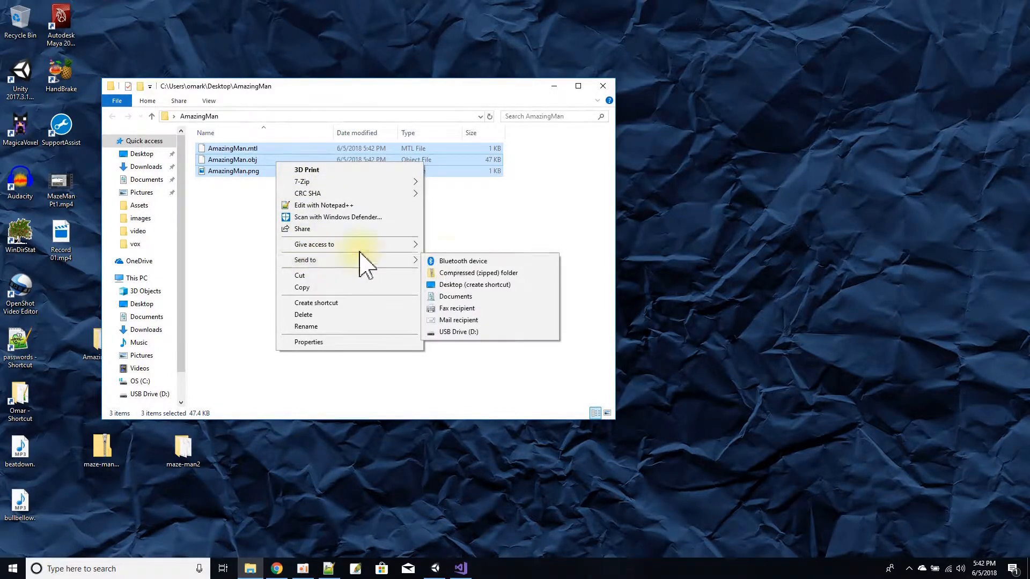
pyautogui.click(459, 274)
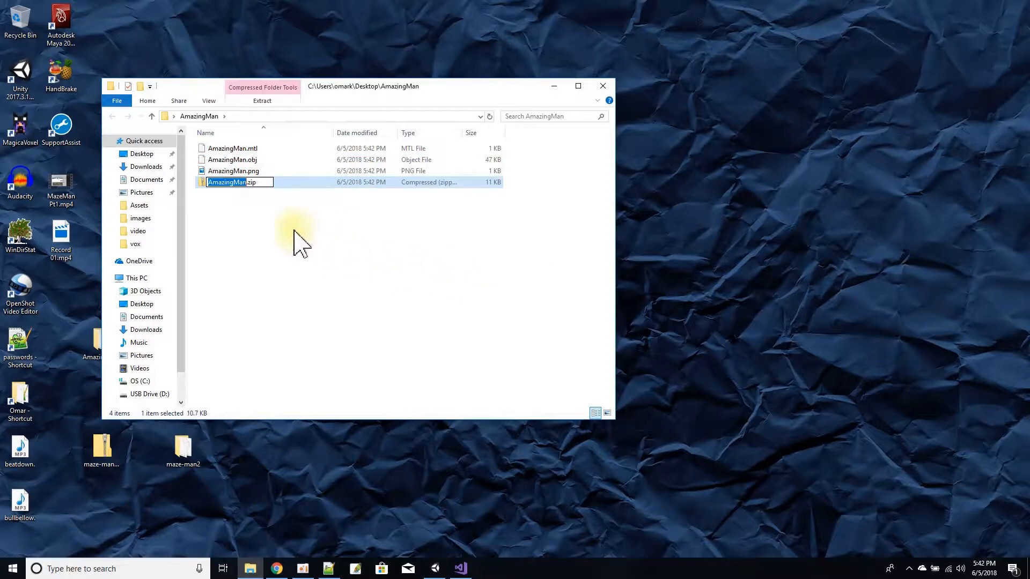
pyautogui.click(265, 217)
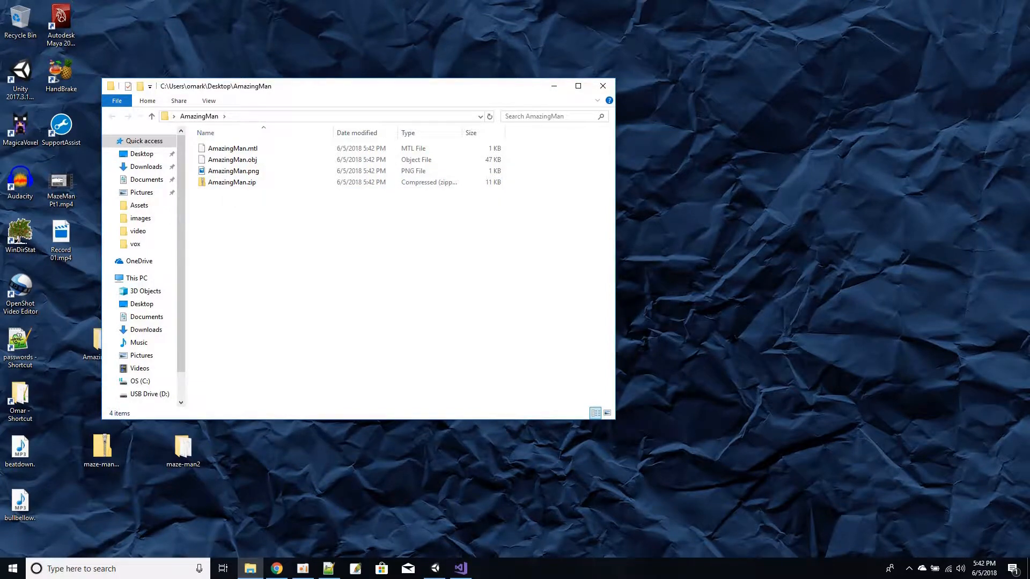
# Switch to the Mixamo website in Chrome and place its window beside the AmazingMan folder's file list
pyautogui.hotkey('alt', 'Tab')
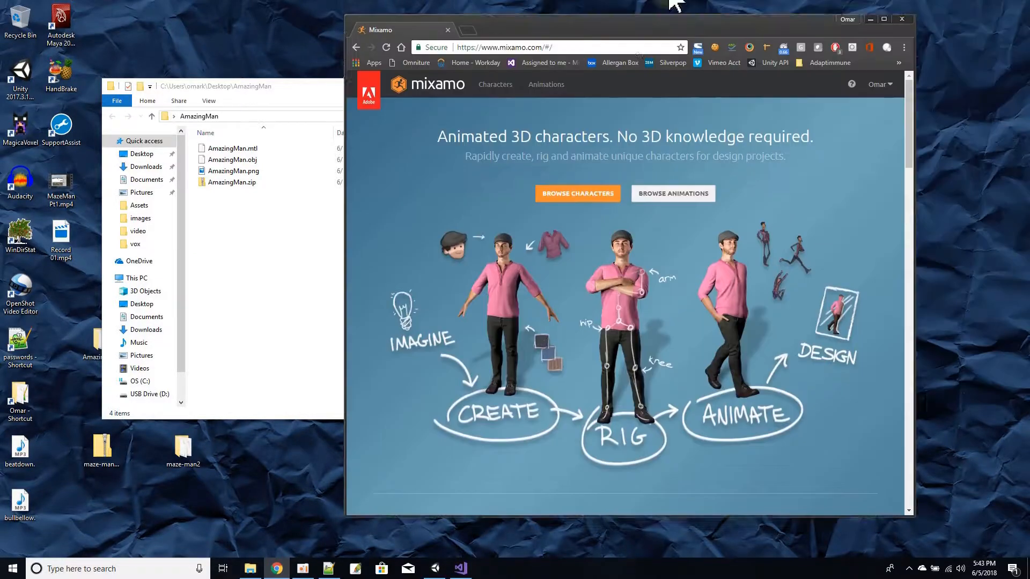
pyautogui.moveTo(615, 4); pyautogui.dragTo(585, 37)
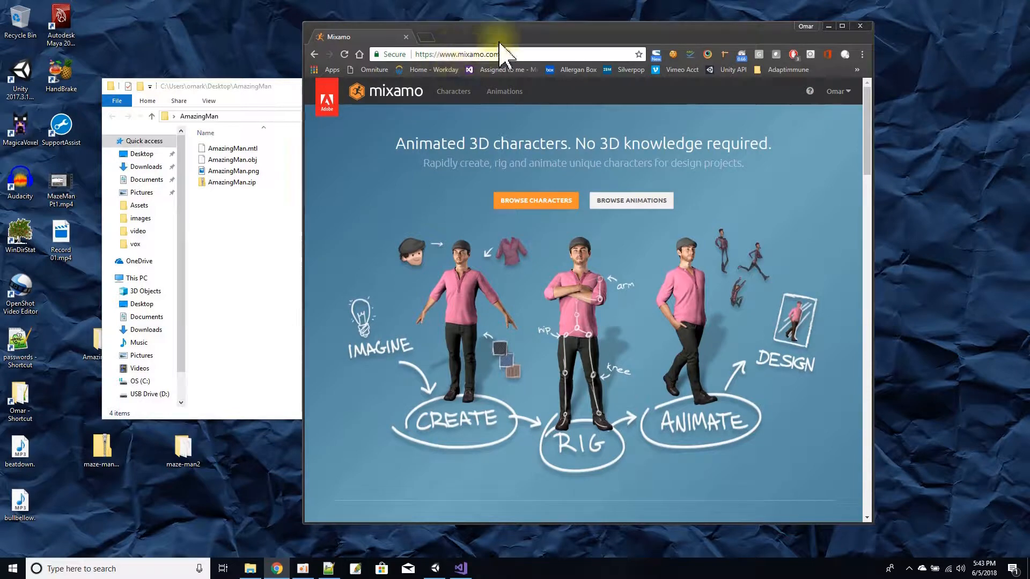
pyautogui.click(837, 92)
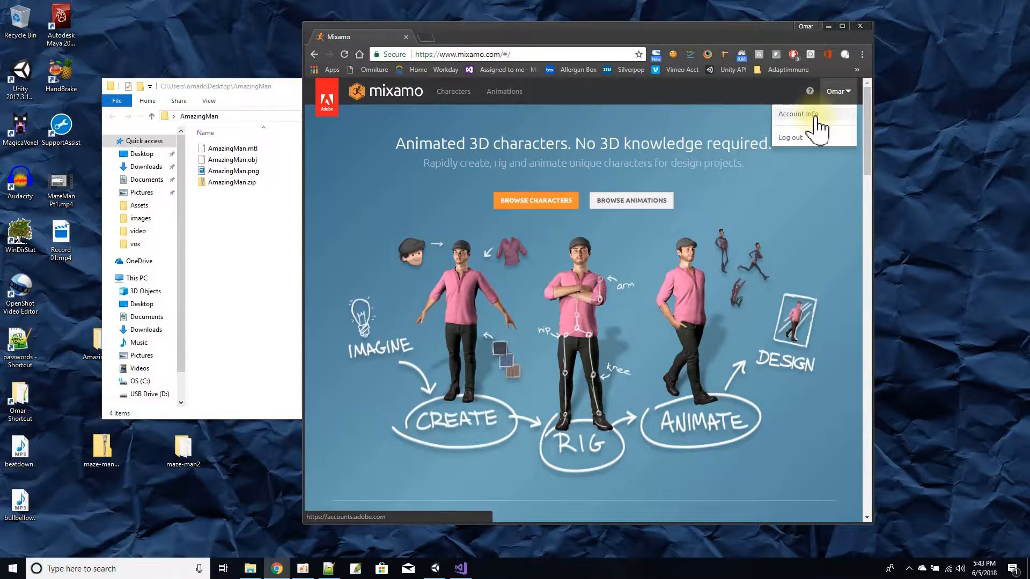
pyautogui.click(847, 91)
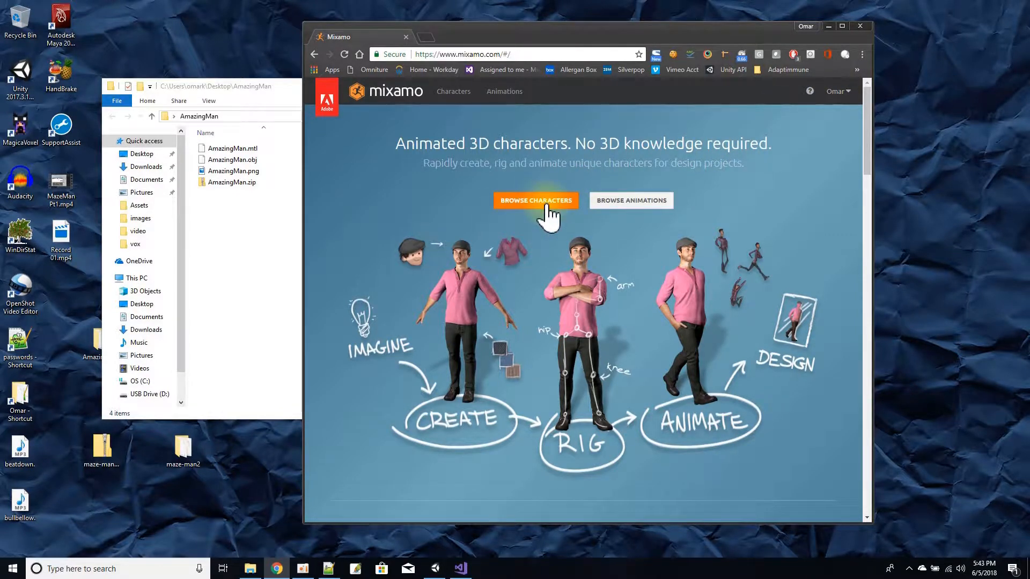
# Upload AmazingMan.zip as a new Mixamo character, put the folder window away, and accept the front-facing T-pose orientation in the Auto-Rigger
pyautogui.click(450, 102)
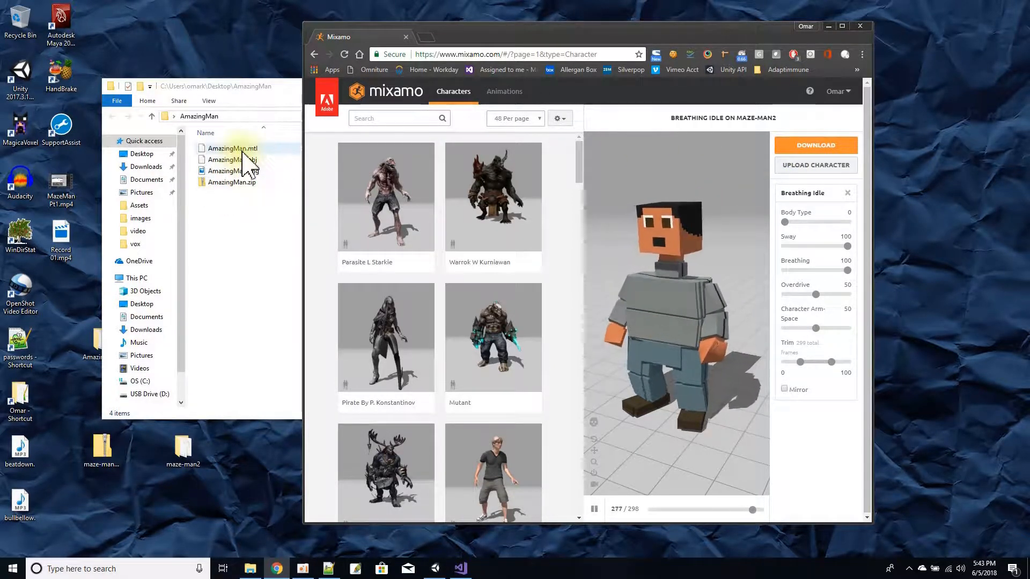
pyautogui.click(796, 167)
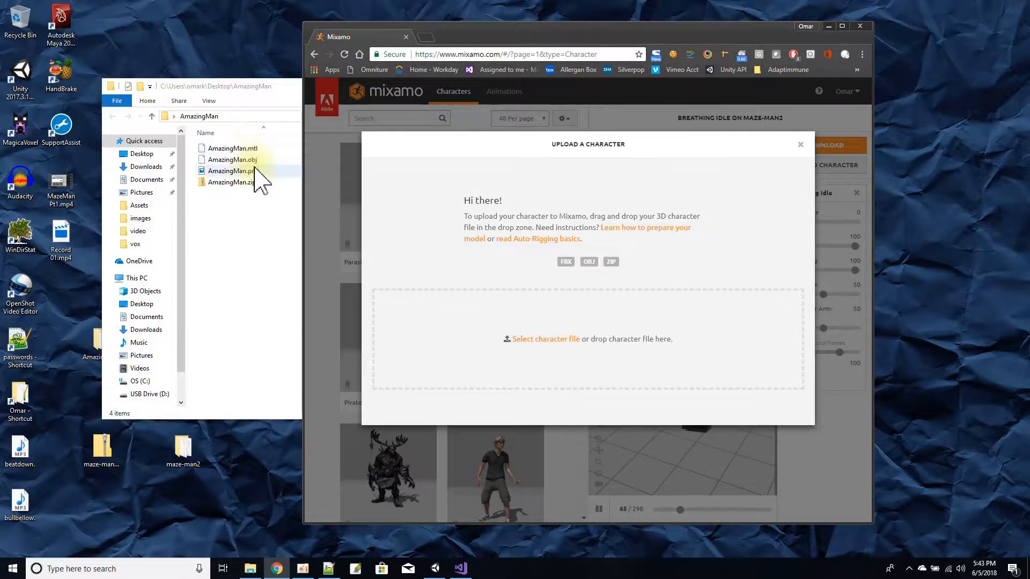
pyautogui.moveTo(223, 185); pyautogui.dragTo(646, 345)
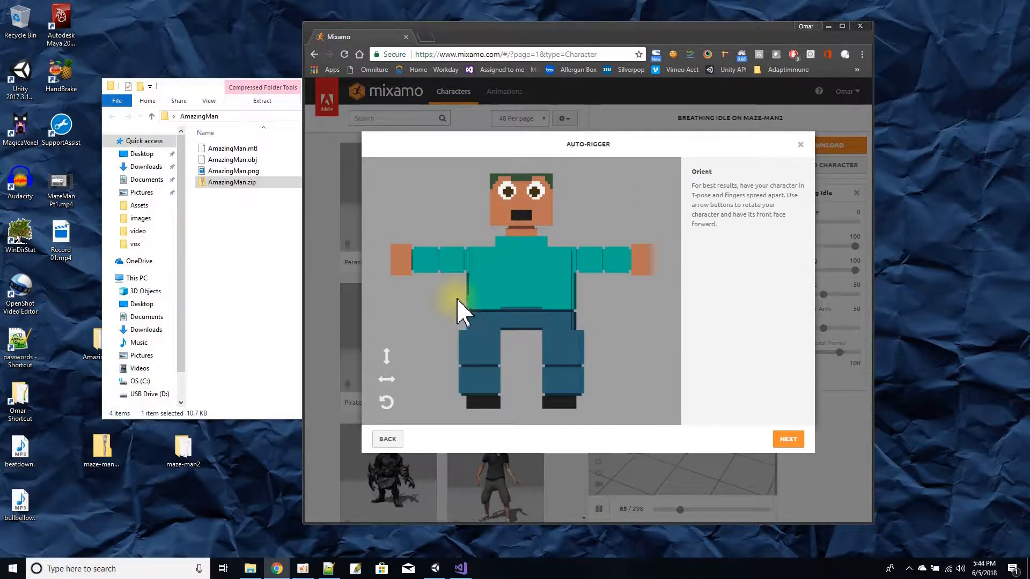
pyautogui.click(195, 89)
pyautogui.click(603, 86)
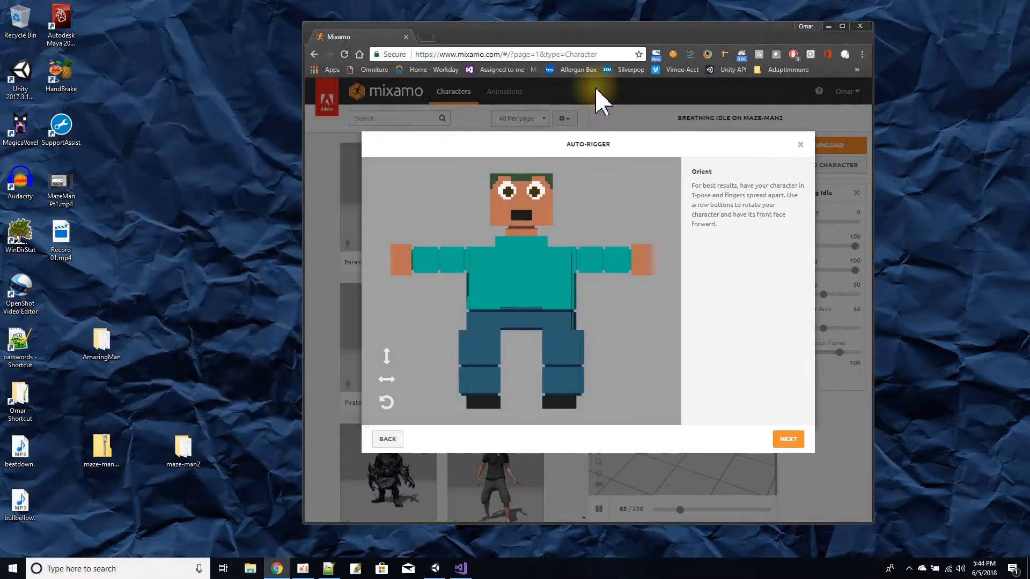
pyautogui.click(788, 439)
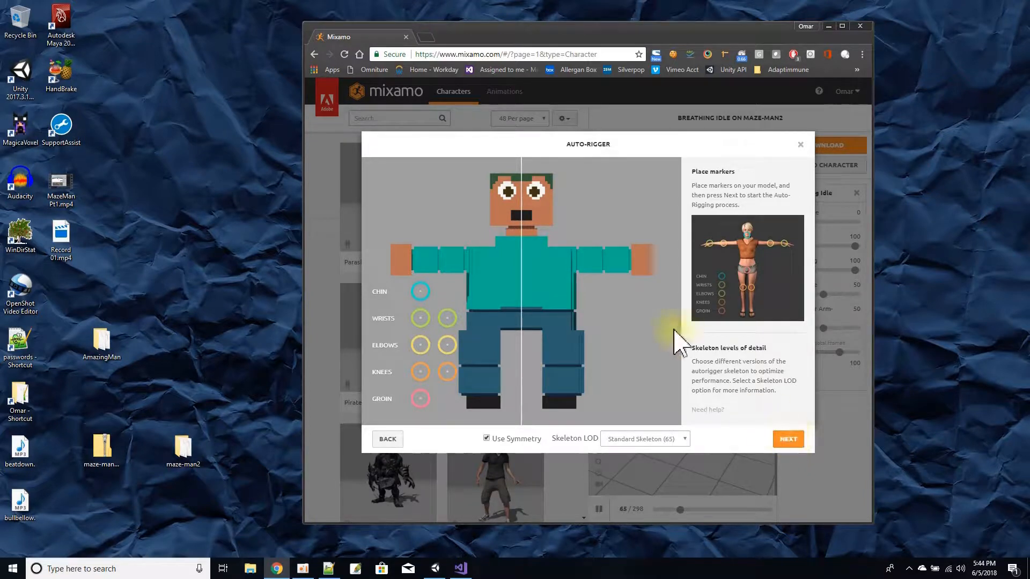
# Place the rig markers symmetrically: chin below the head, wrists at the hands, elbows and knees on the limb grooves, groin at the waist
pyautogui.click(523, 229)
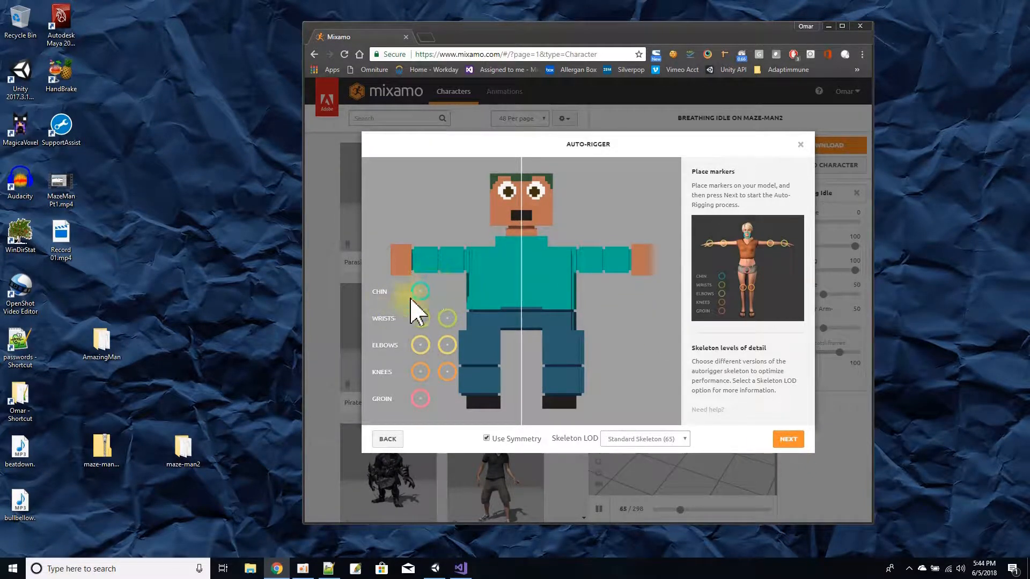
pyautogui.moveTo(486, 269)
pyautogui.mouseDown()
pyautogui.moveTo(515, 252)
pyautogui.moveTo(521, 228)
pyautogui.mouseUp()
pyautogui.moveTo(420, 318); pyautogui.dragTo(412, 262)
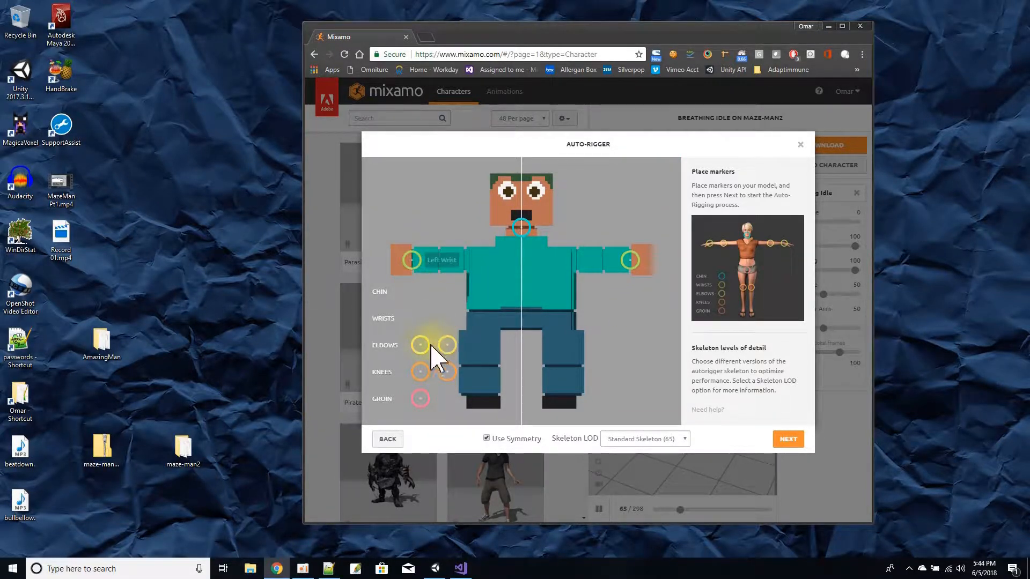
pyautogui.moveTo(420, 345); pyautogui.dragTo(438, 261)
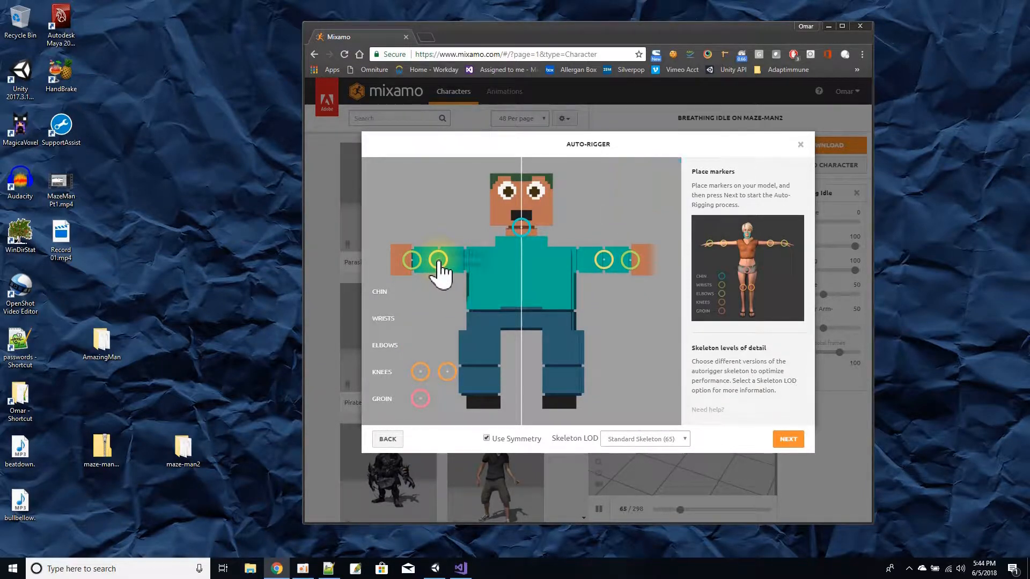
pyautogui.moveTo(421, 372); pyautogui.dragTo(477, 368)
pyautogui.moveTo(420, 398)
pyautogui.mouseDown()
pyautogui.moveTo(479, 366)
pyautogui.moveTo(521, 311)
pyautogui.mouseUp()
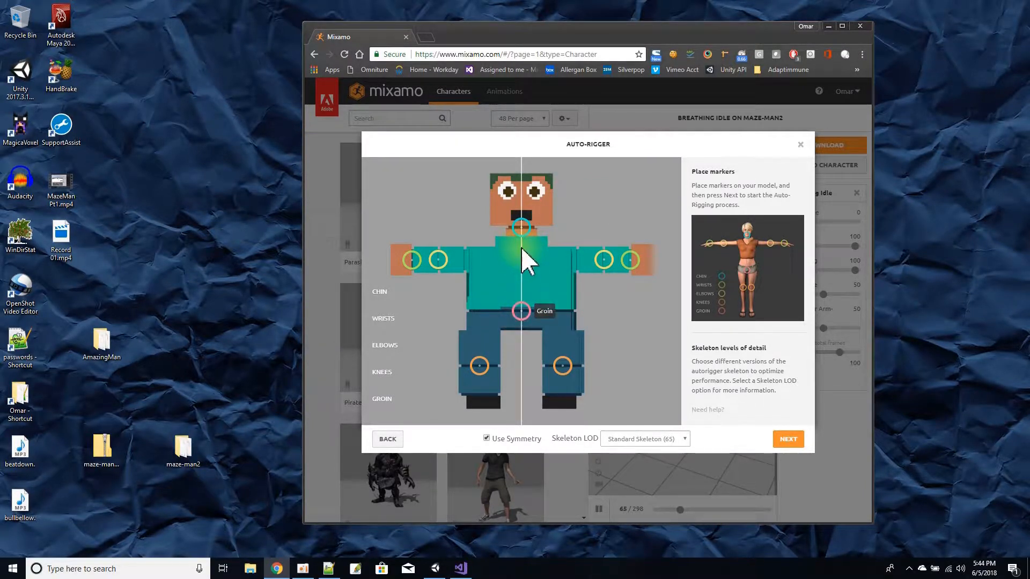
# Raise the chin marker to just below the mouth, run the auto-rigging with Standard Skeleton (65), and accept the rigged character
pyautogui.moveTo(520, 228); pyautogui.dragTo(521, 221)
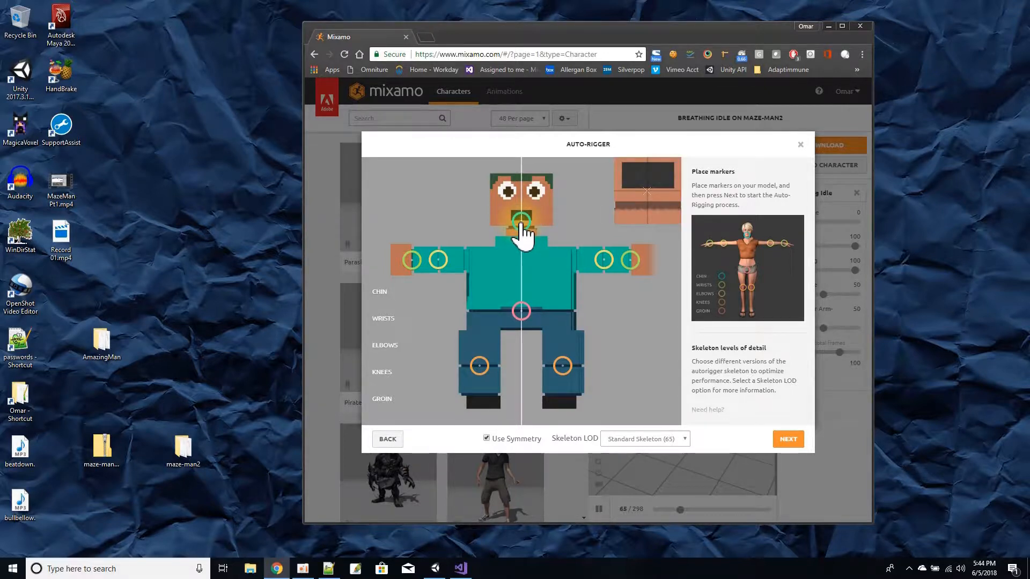
pyautogui.moveTo(520, 223); pyautogui.dragTo(520, 223)
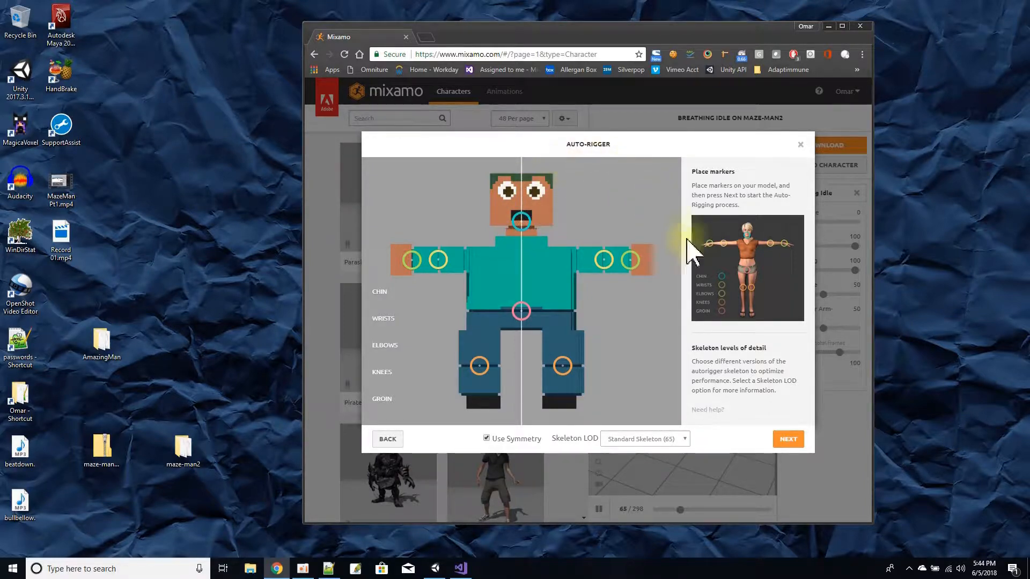
pyautogui.click(787, 440)
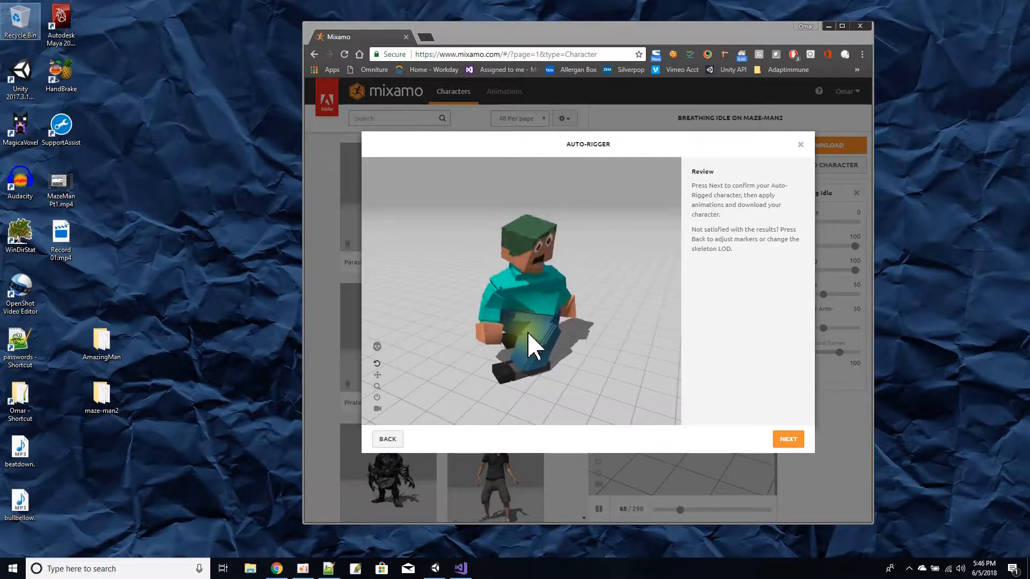
pyautogui.click(787, 441)
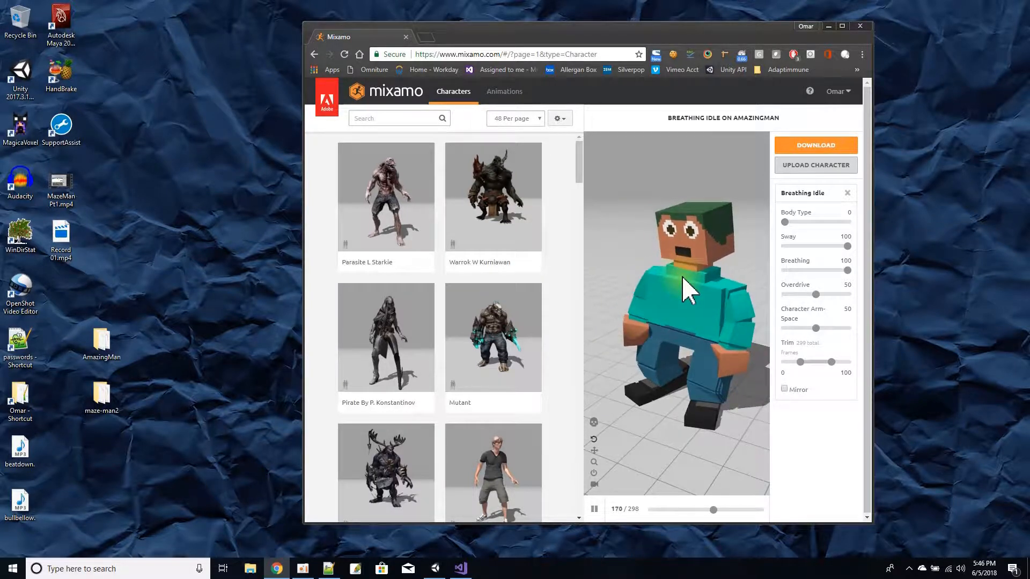
# Search the animations for "idle" and apply Happy Idle to AmazingMan
pyautogui.click(370, 118)
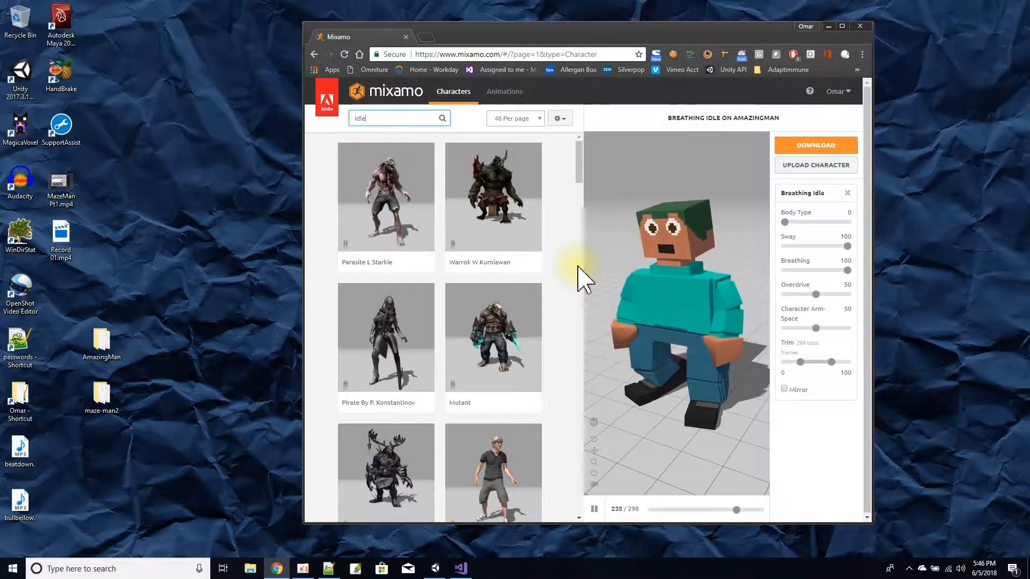
pyautogui.press('Return')
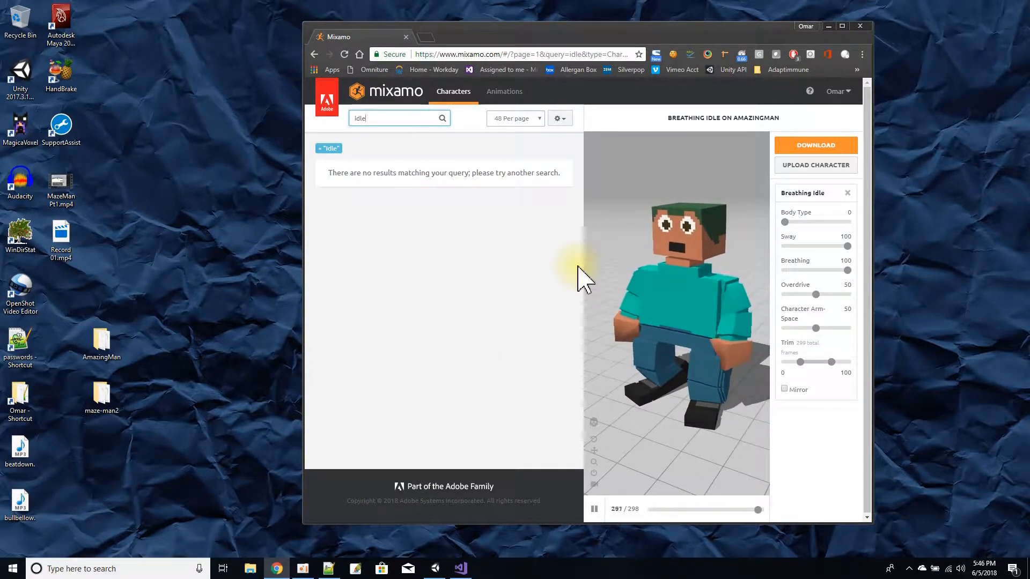
pyautogui.click(492, 95)
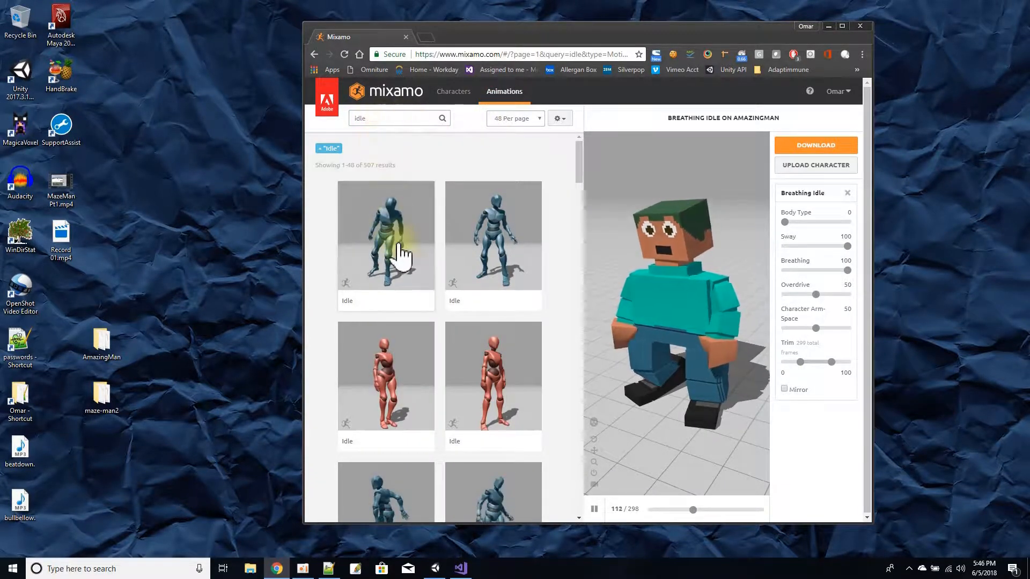
pyautogui.scroll(-20, 392, 267)
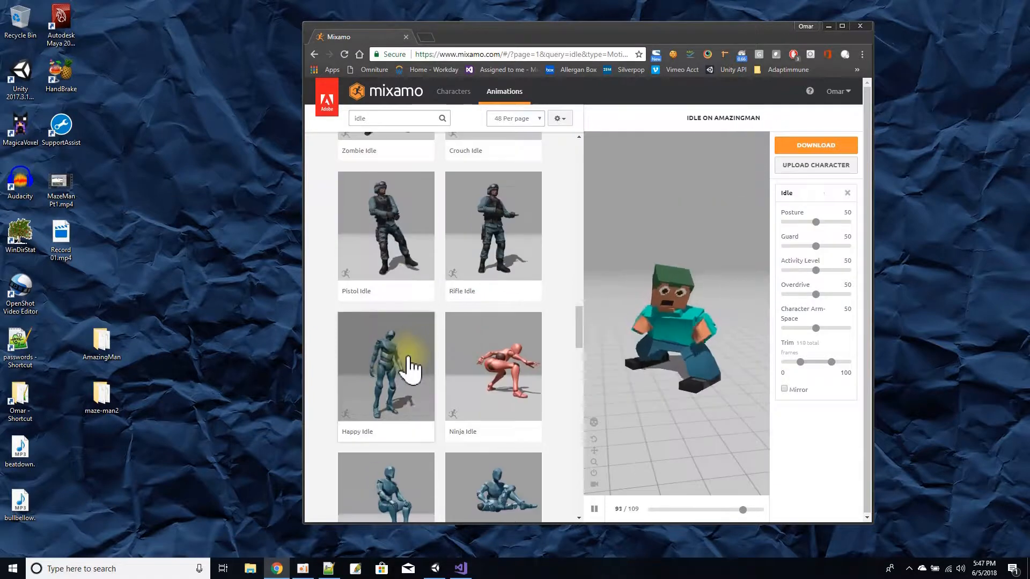
pyautogui.click(402, 369)
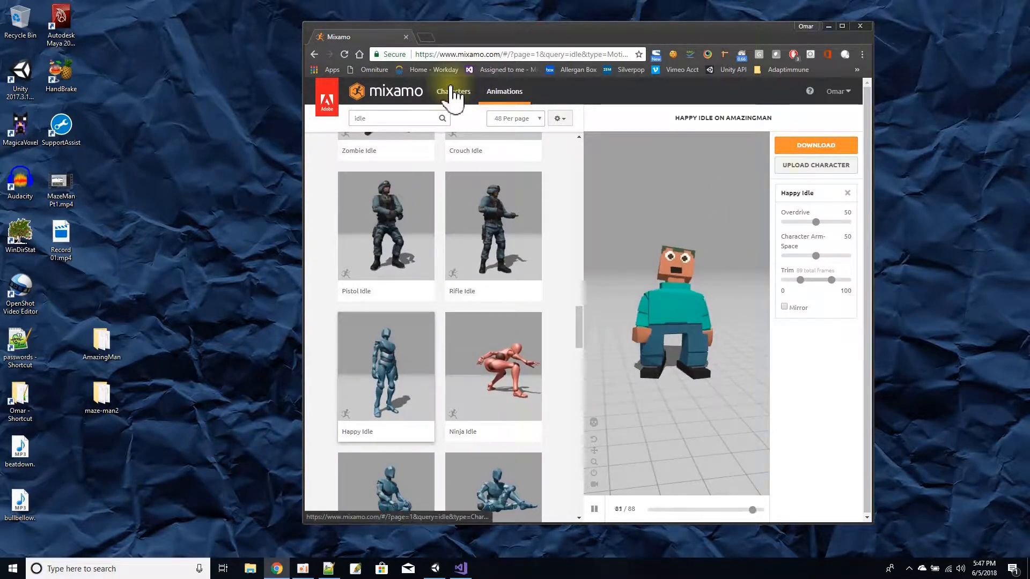
# Download Happy Idle as FBX for Unity with skin, saving AmazingMan@Happy Idle.fbx in the Desktop's AmazingMan folder
pyautogui.click(808, 146)
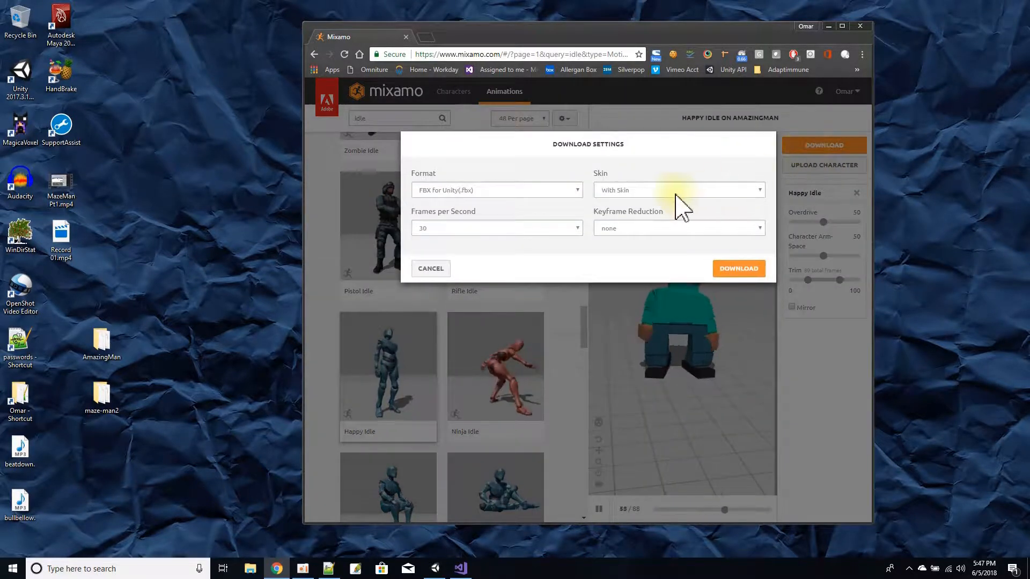
pyautogui.click(507, 193)
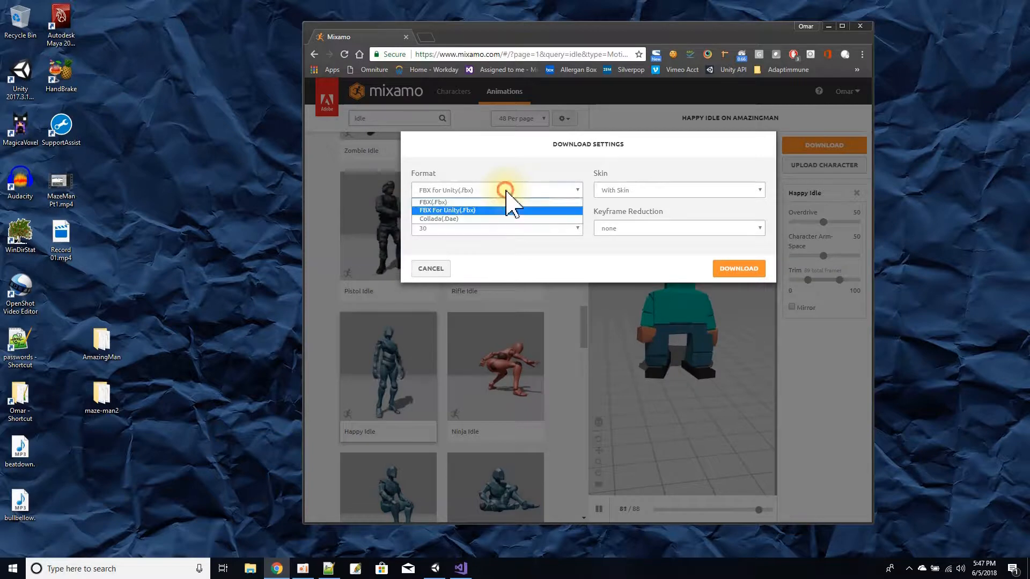
pyautogui.click(507, 191)
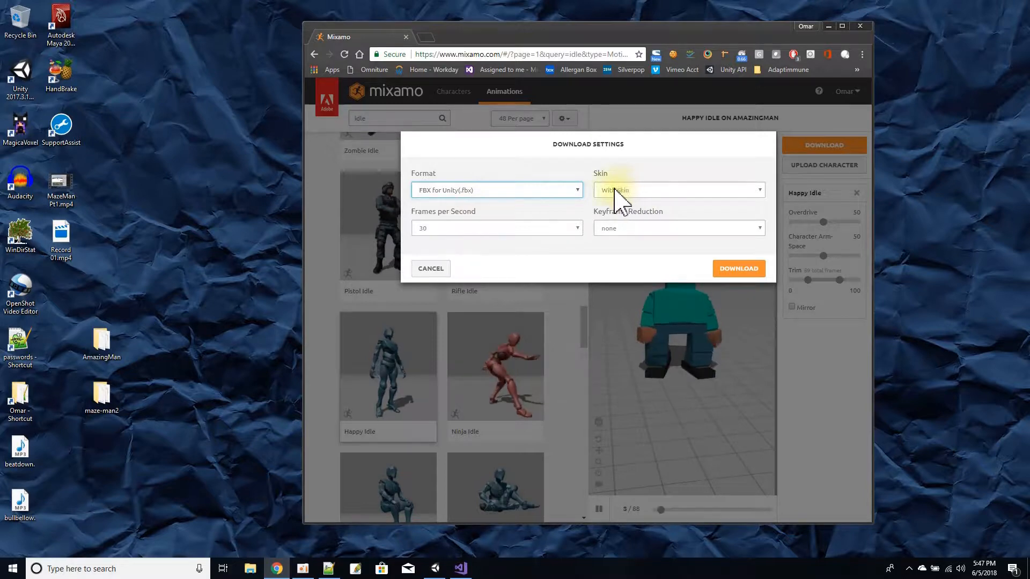
pyautogui.click(736, 269)
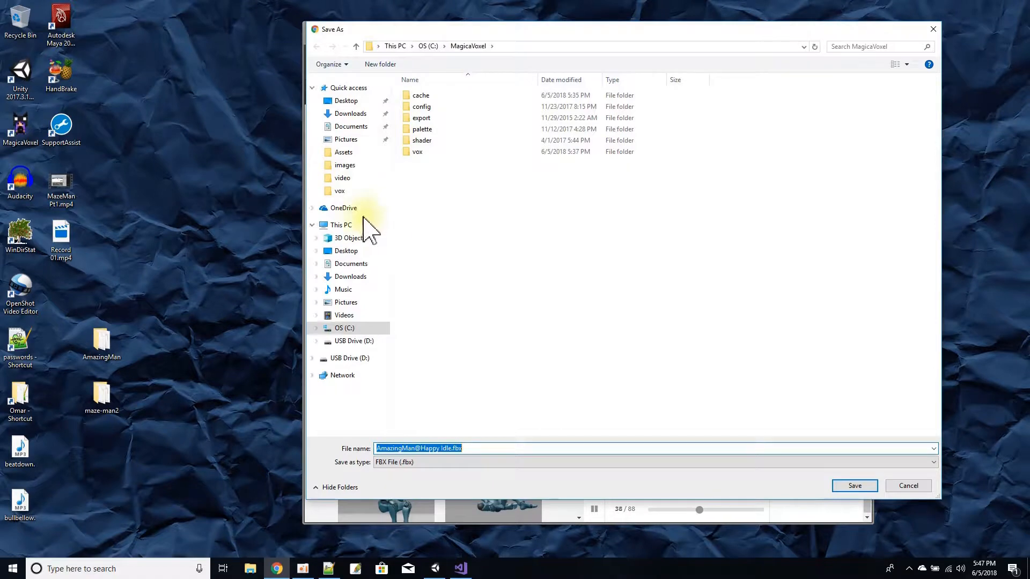
pyautogui.click(349, 251)
pyautogui.doubleClick(420, 112)
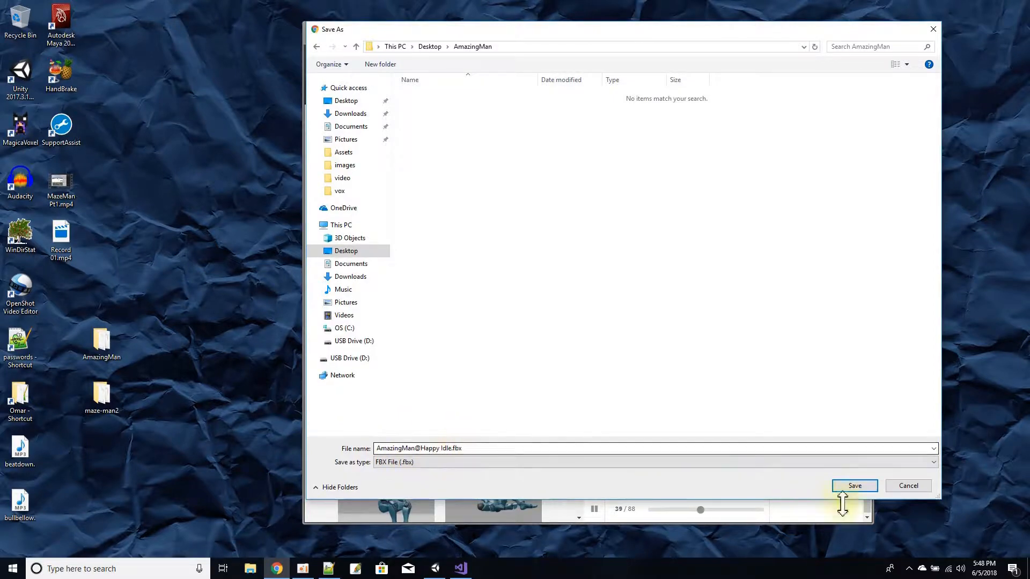
pyautogui.click(852, 485)
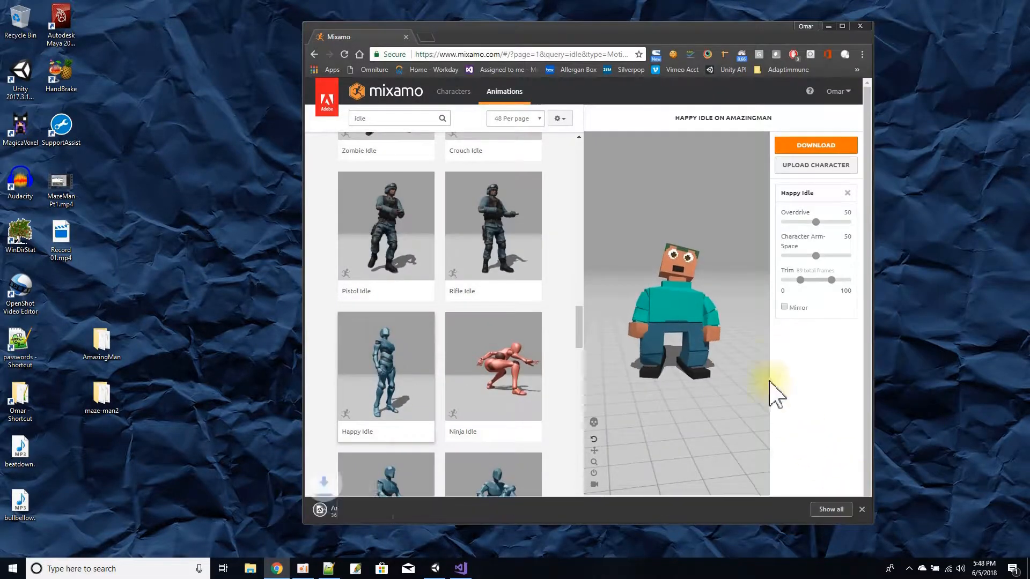
# Replace the "idle" query and search the animations for "walk"
pyautogui.click(392, 118)
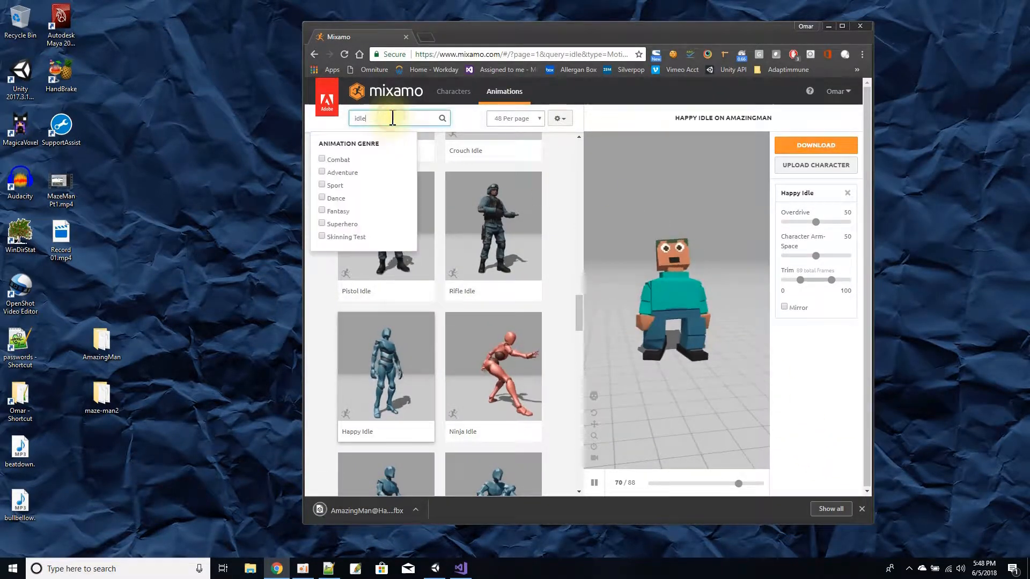
pyautogui.doubleClick(392, 117)
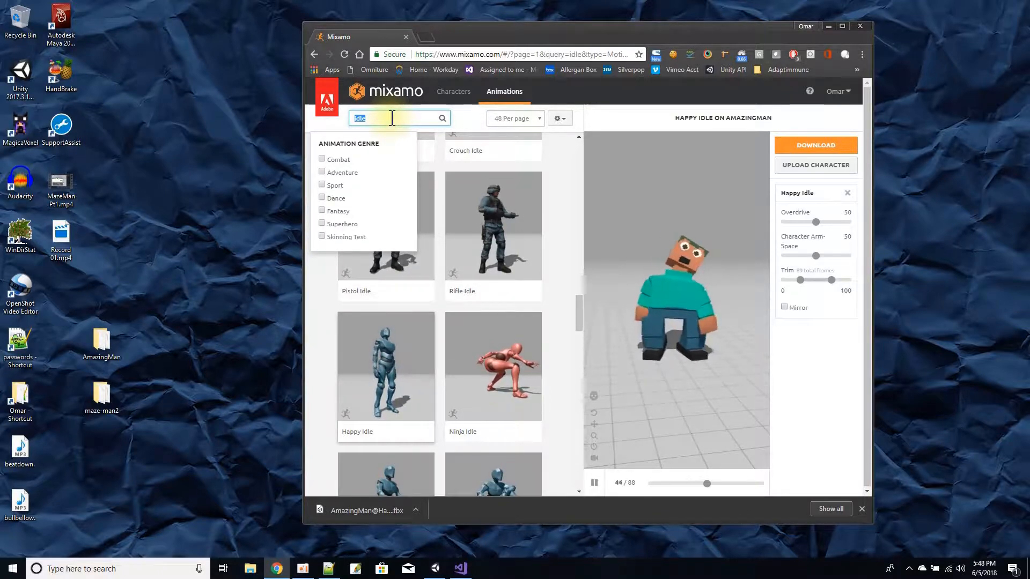
pyautogui.write('walk')
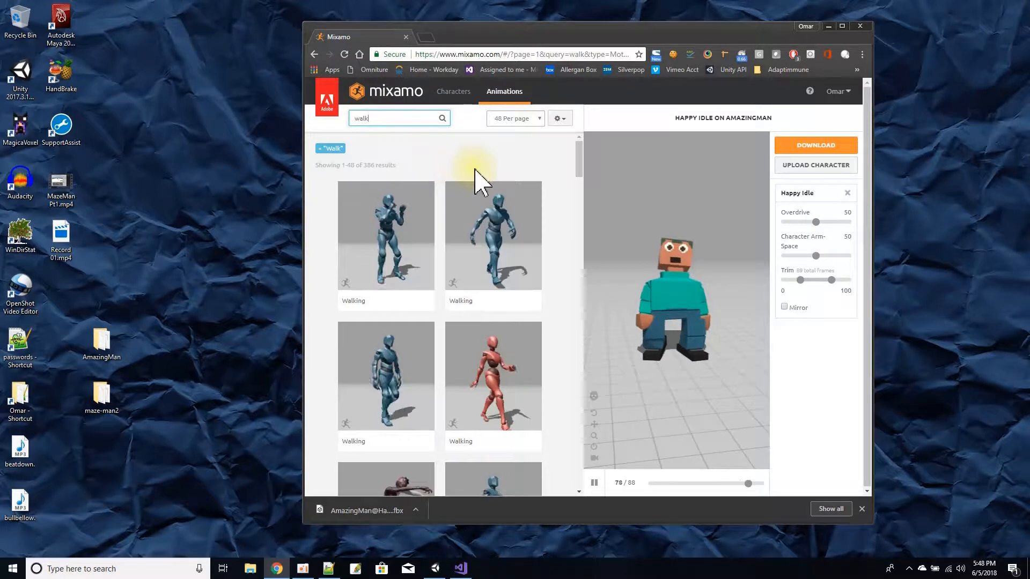
# Preview several different Walking variants on AmazingMan to compare how they look on the blocky character
pyautogui.click(502, 271)
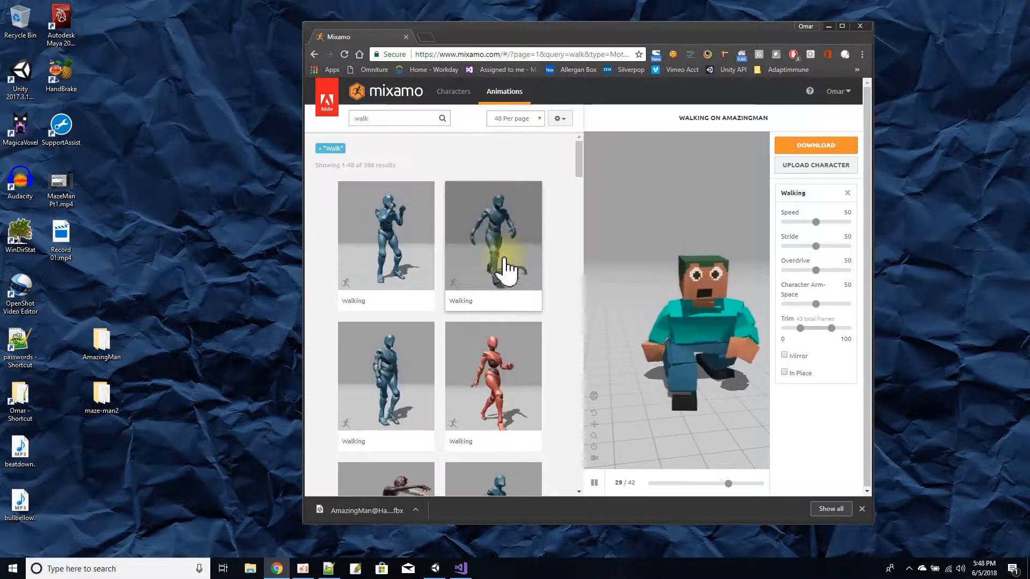
pyautogui.scroll(-2, 496, 264)
pyautogui.click(393, 277)
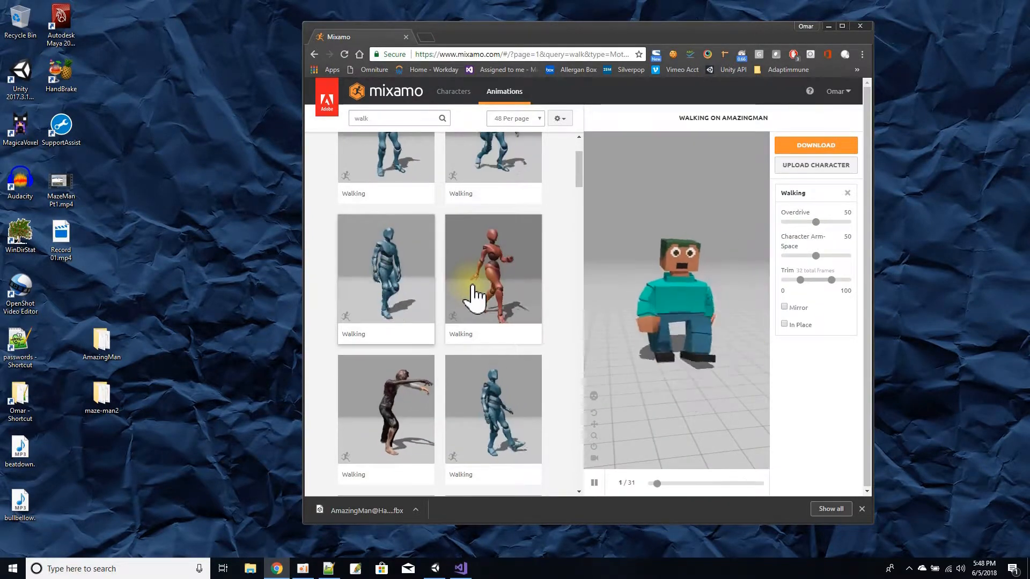
pyautogui.click(504, 284)
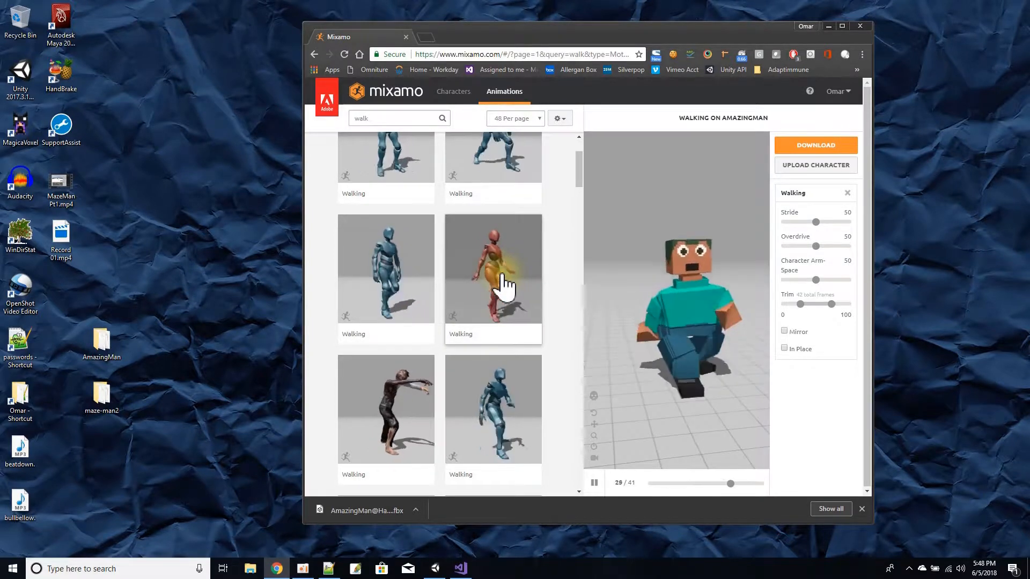
pyautogui.scroll(-4, 504, 285)
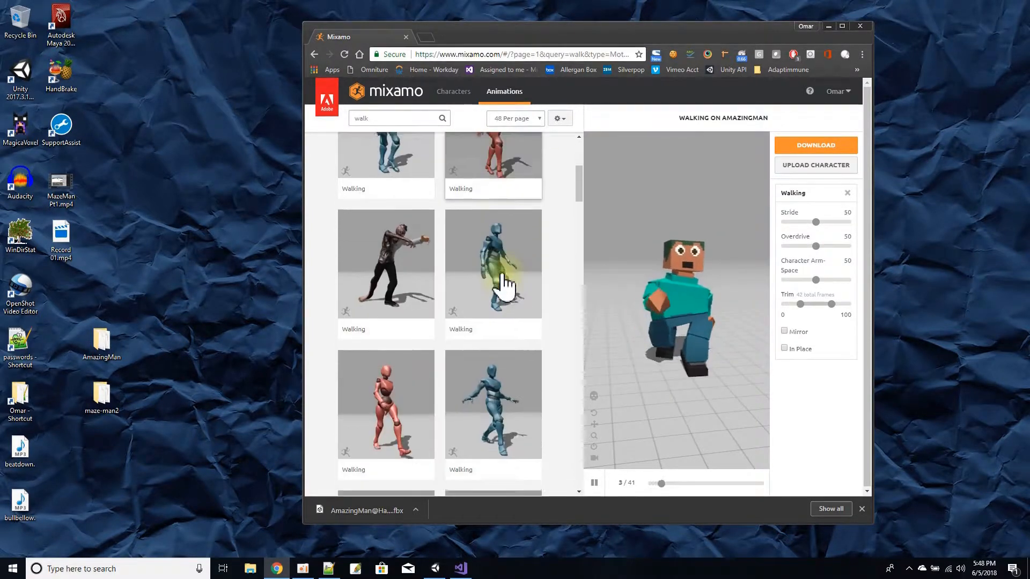
pyautogui.click(498, 219)
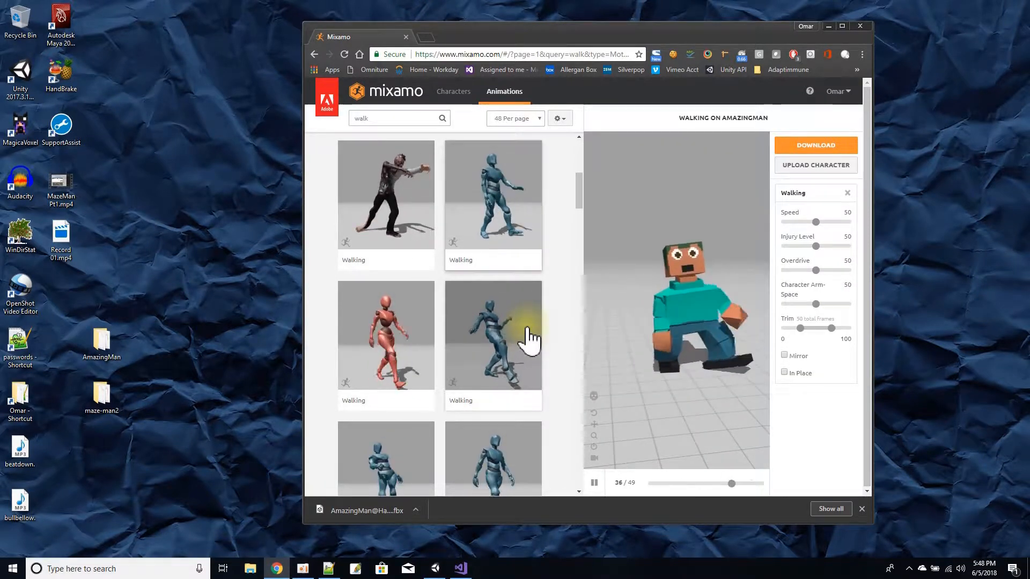
pyautogui.scroll(-4, 528, 337)
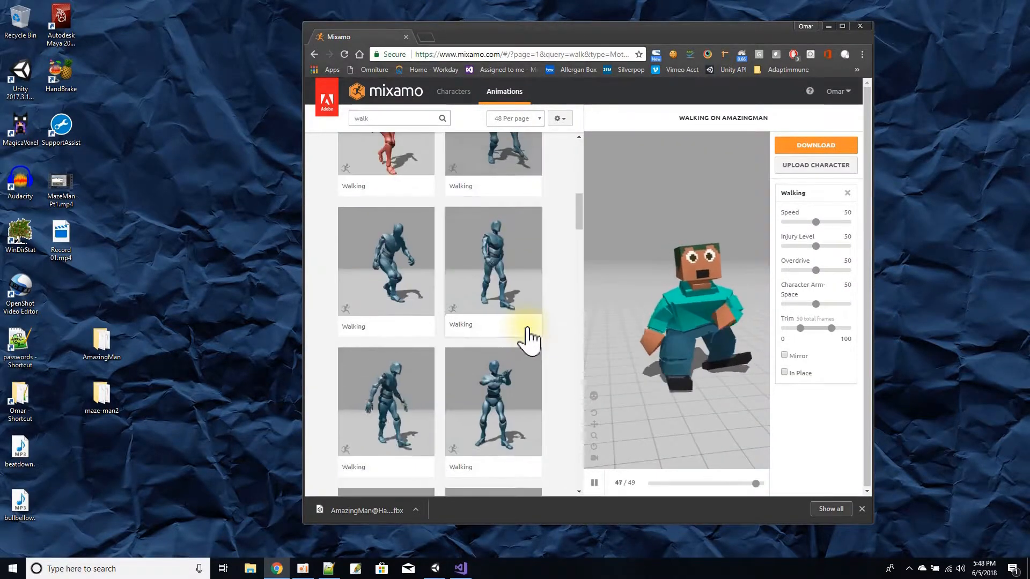
pyautogui.scroll(-2, 529, 338)
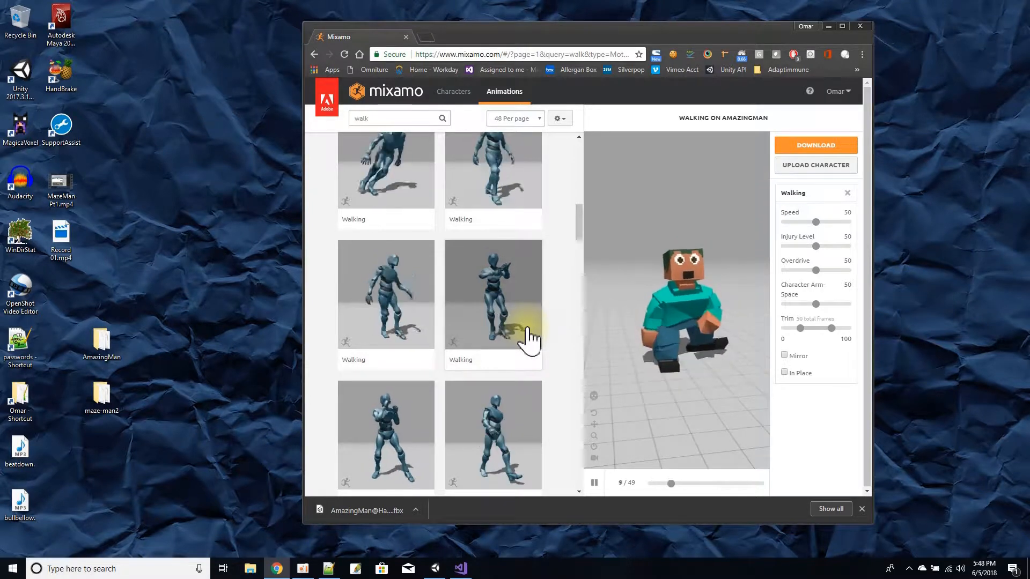
pyautogui.click(382, 309)
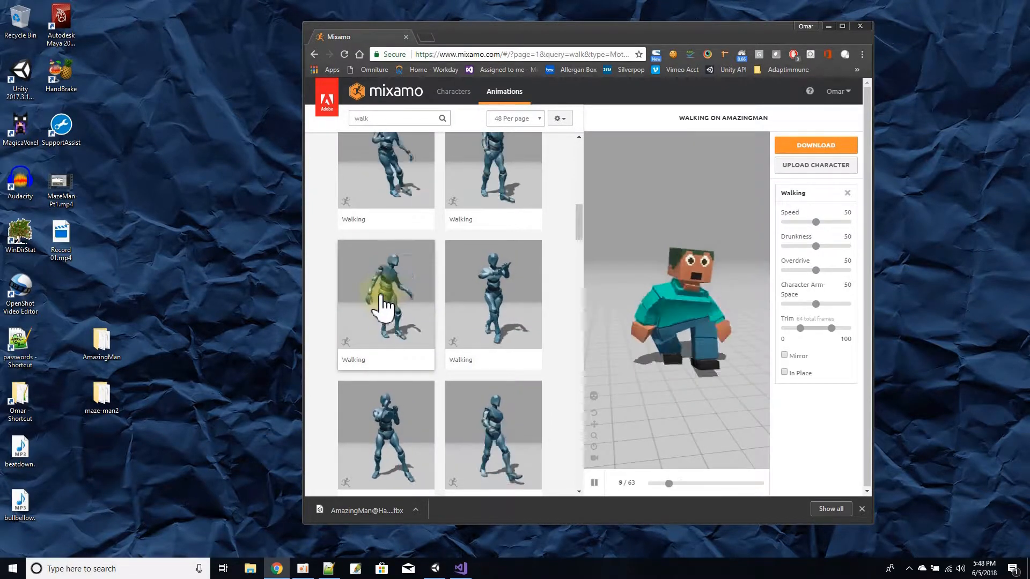
pyautogui.scroll(-1, 401, 325)
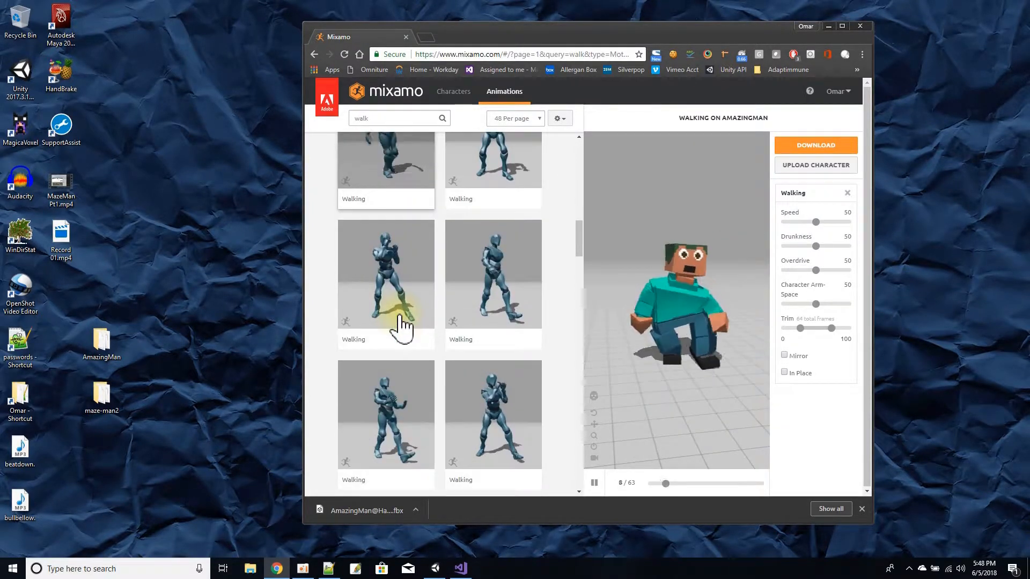
# Apply a plain blue-mannequin Walking variant to AmazingMan and enable In Place
pyautogui.click(482, 295)
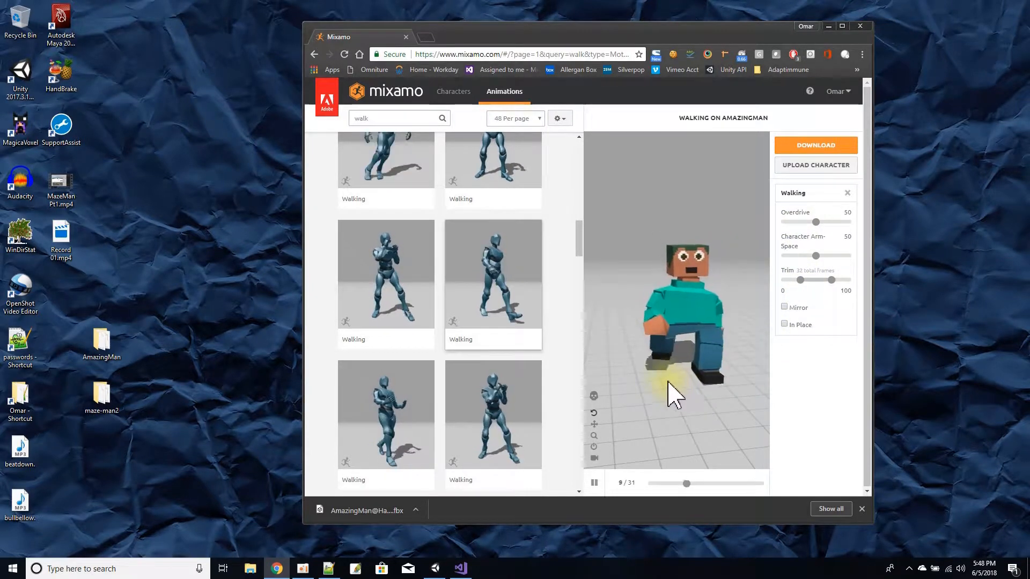
pyautogui.click(784, 323)
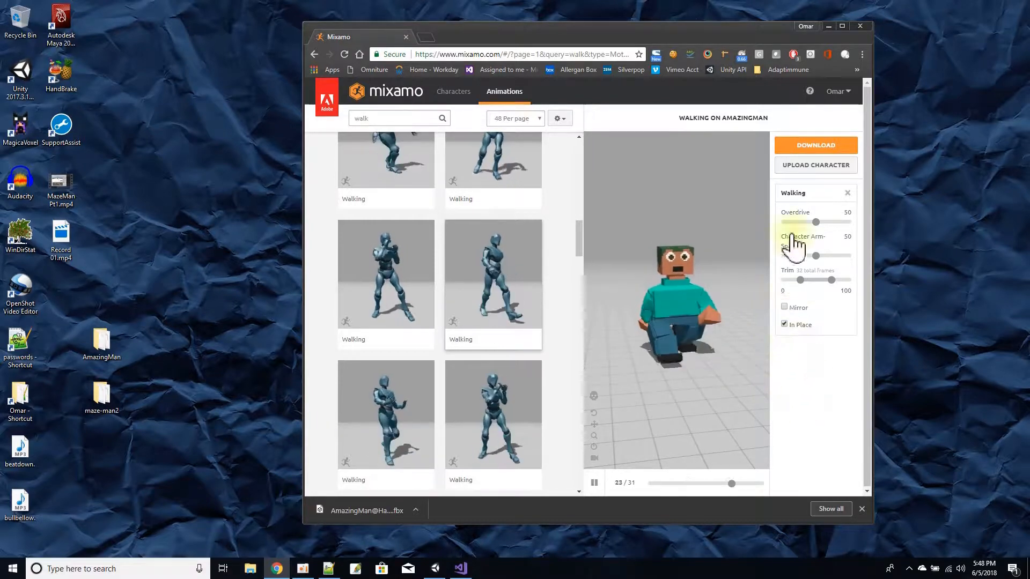
pyautogui.click(800, 148)
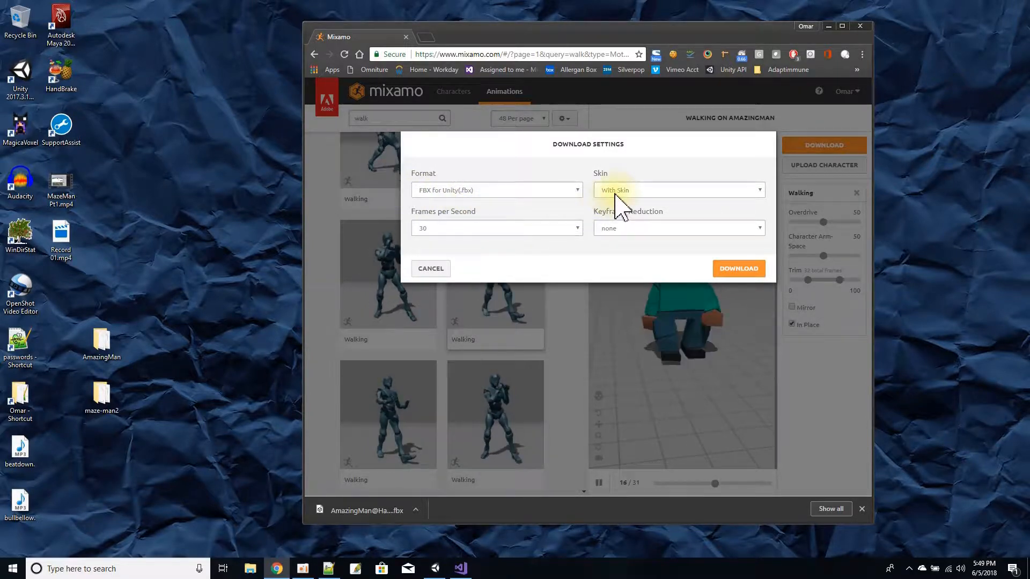
pyautogui.click(738, 269)
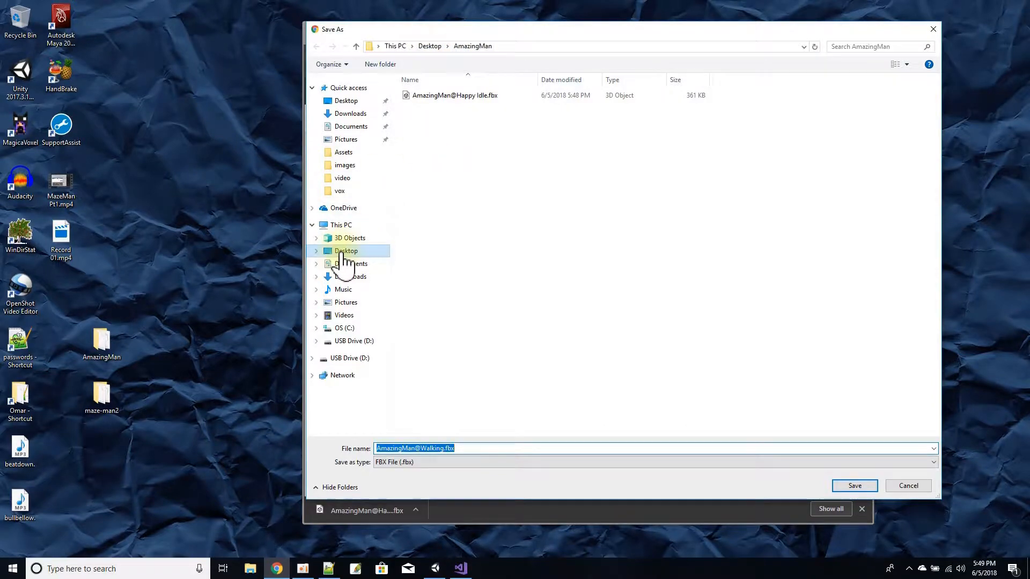
pyautogui.click(855, 486)
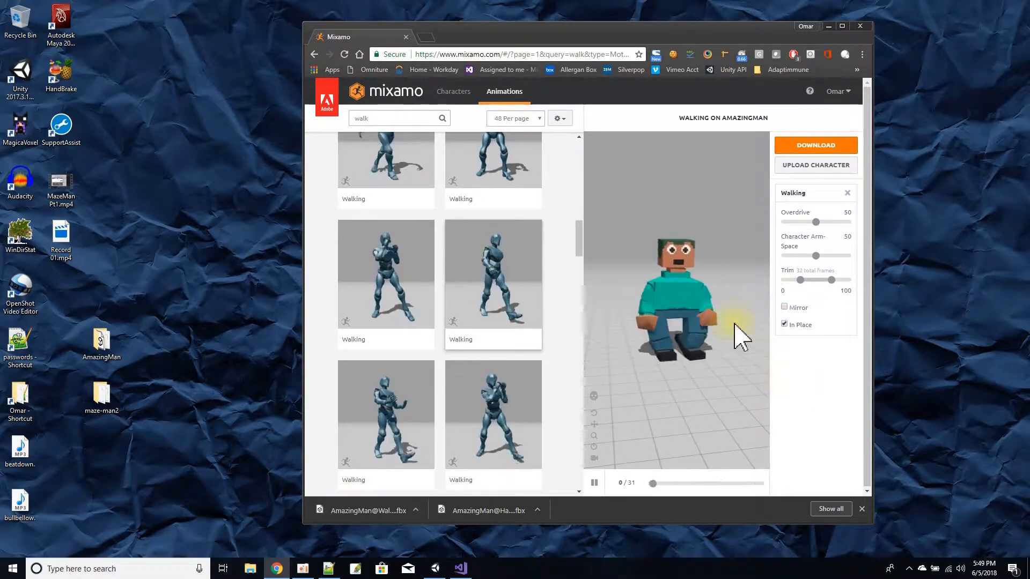
# Clear the "walk" filter from the characters, remove Walking from AmazingMan and start downloading the unanimated character
pyautogui.click(450, 99)
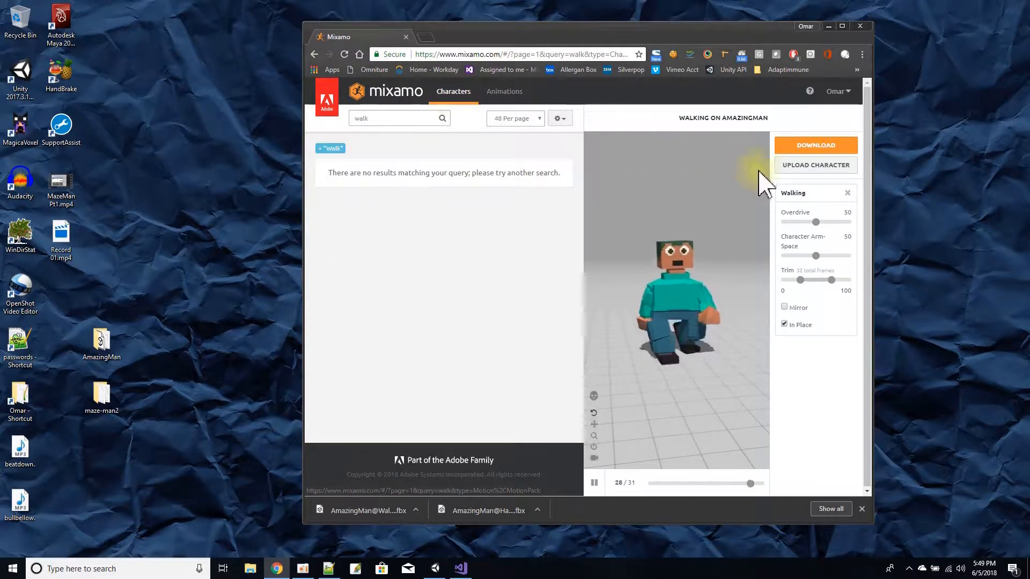
pyautogui.click(812, 146)
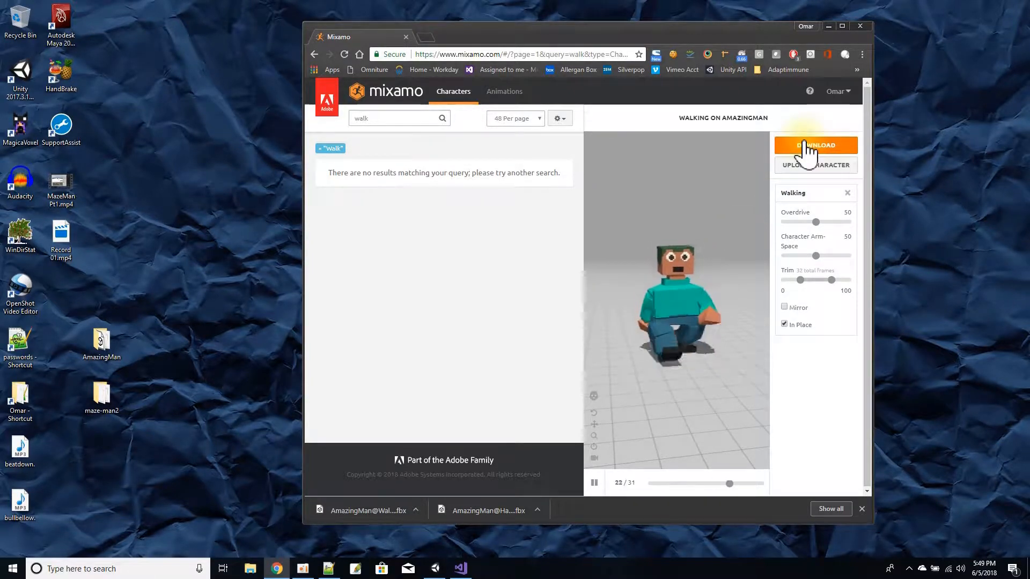
pyautogui.click(862, 509)
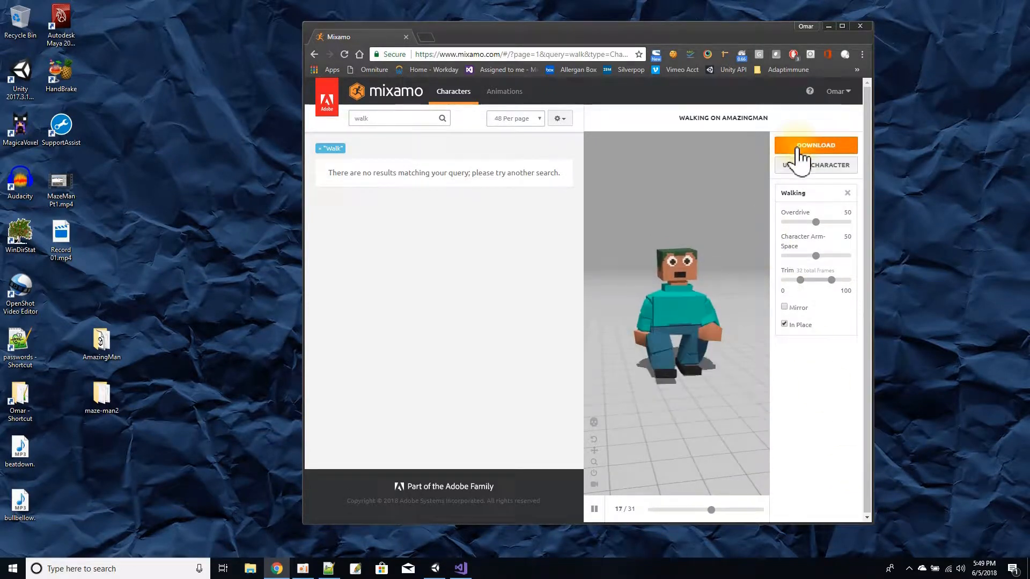
pyautogui.click(320, 148)
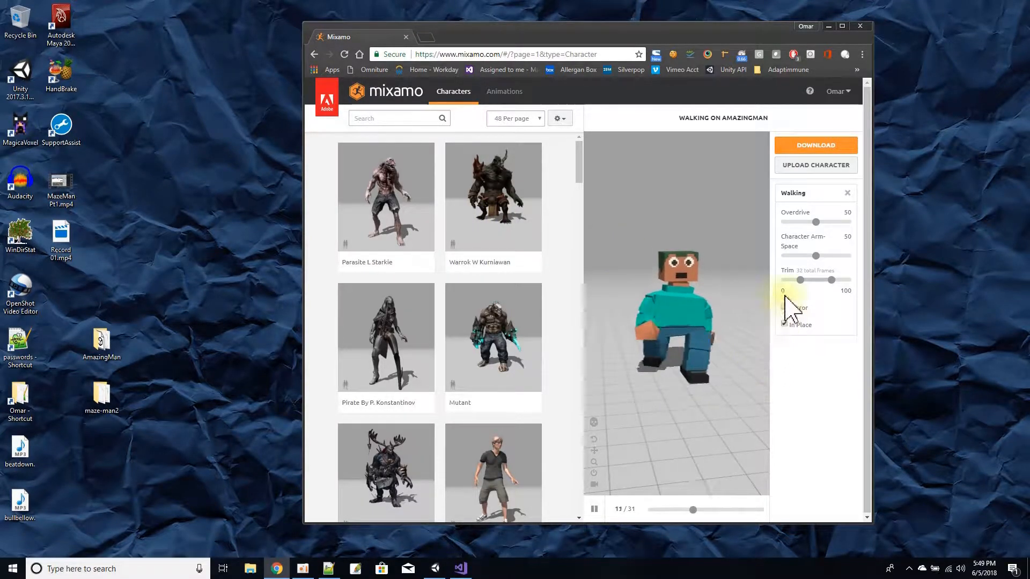
pyautogui.click(846, 193)
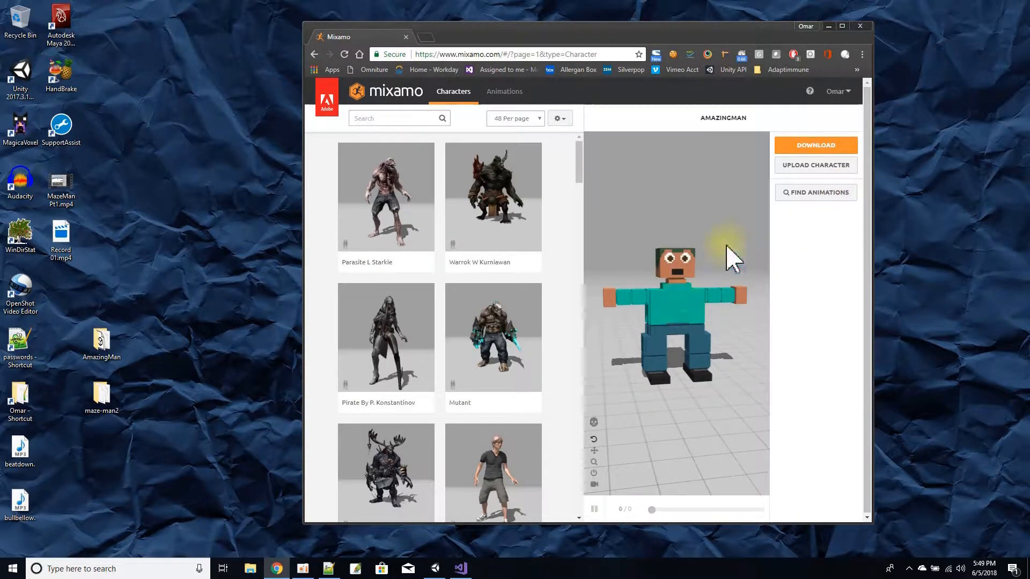
pyautogui.click(804, 149)
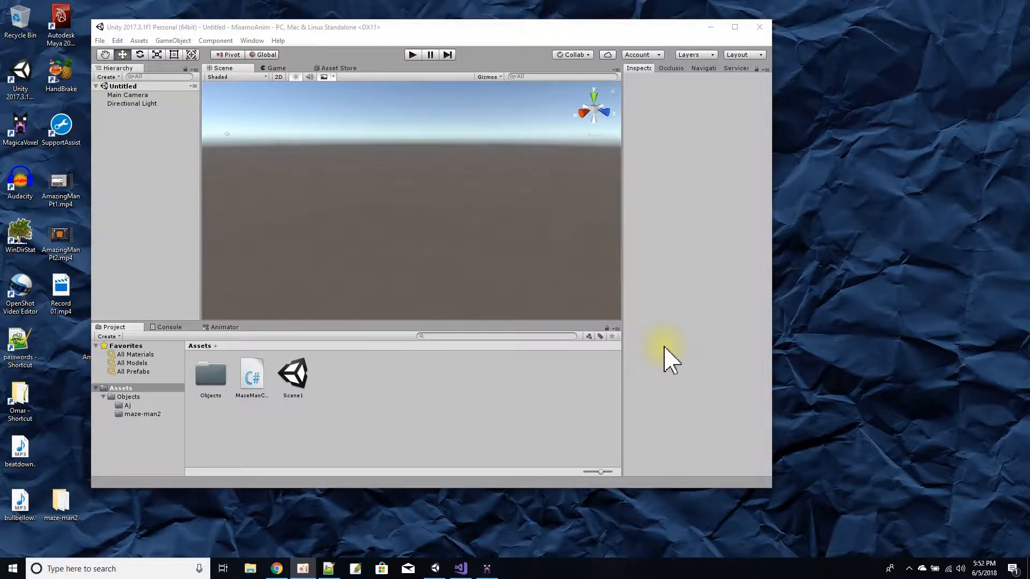
# Switch to the MixamoAnim project in Unity and arrange its window beside the desktop's AmazingMan folder so both are accessible
pyautogui.moveTo(196, 26); pyautogui.dragTo(256, 30)
pyautogui.moveTo(101, 343); pyautogui.dragTo(55, 358)
pyautogui.moveTo(288, 30); pyautogui.dragTo(245, 17)
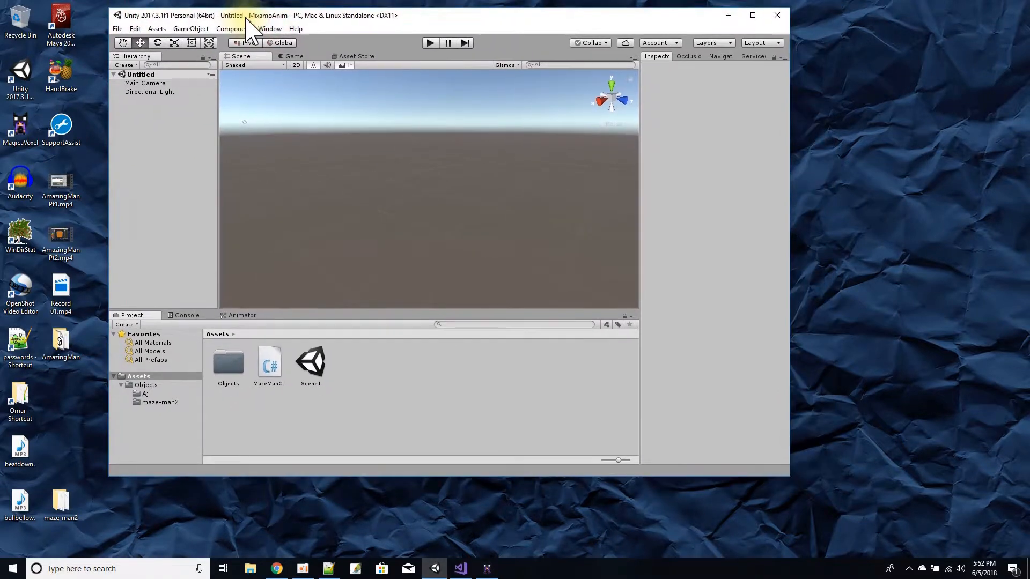
# Open the desktop's AmazingMan folder and check the base FBX, Happy Idle, Walking, MTL and PNG files
pyautogui.doubleClick(62, 346)
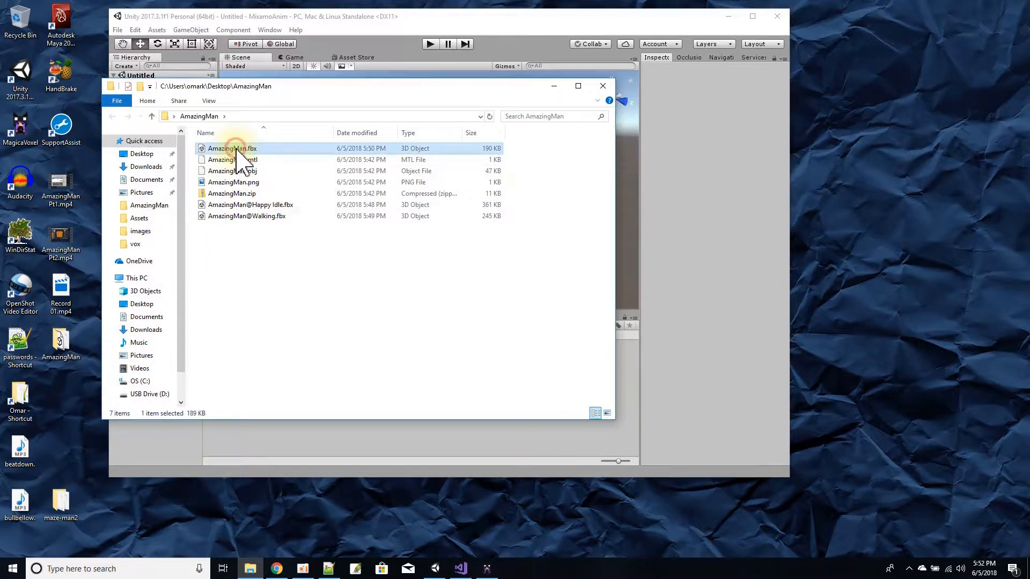
pyautogui.click(264, 205)
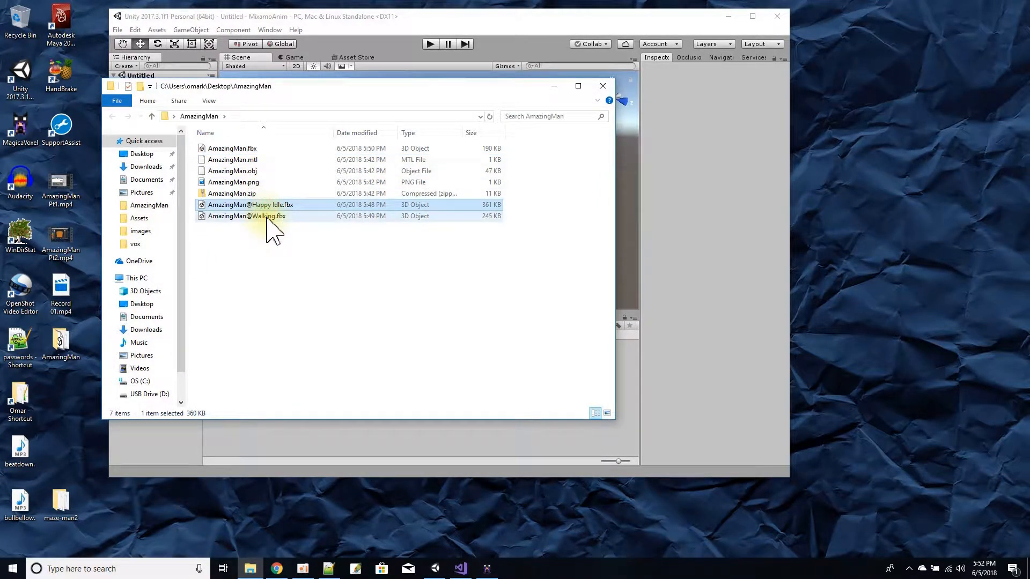
pyautogui.click(266, 216)
pyautogui.click(268, 204)
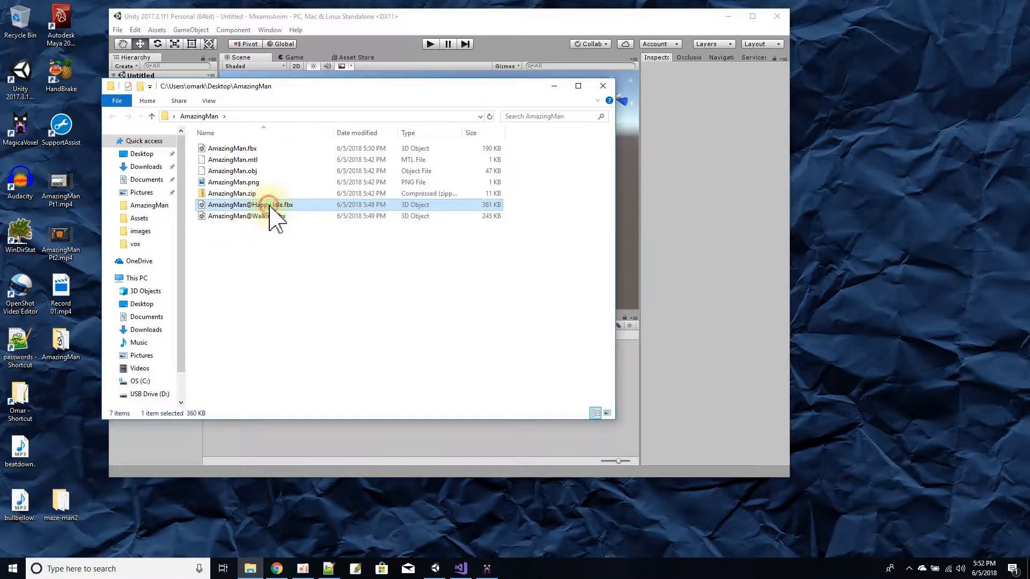
pyautogui.click(250, 171)
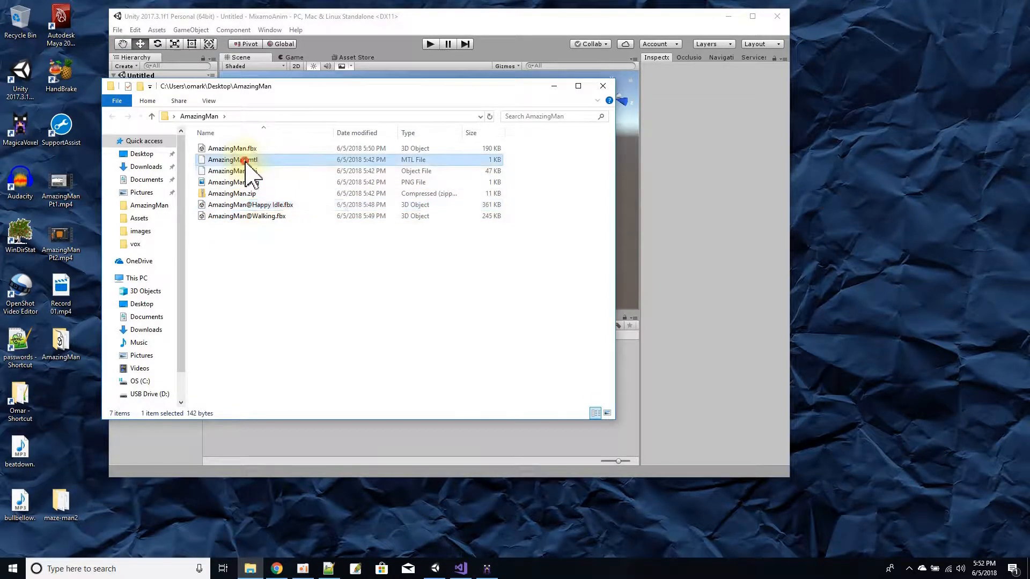
pyautogui.click(255, 183)
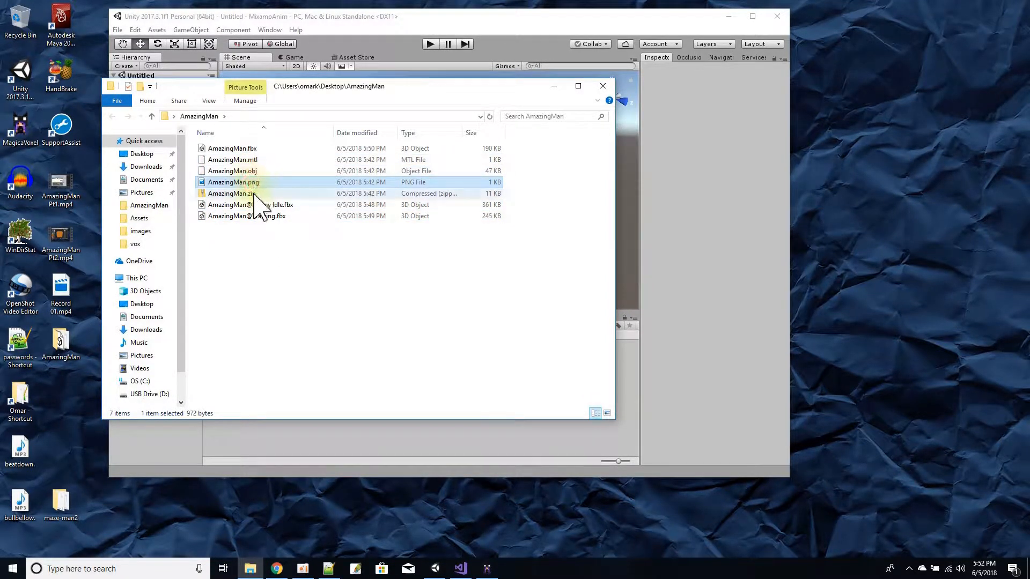
# Delete AmazingMan.zip from the AmazingMan folder
pyautogui.click(254, 194)
pyautogui.rightClick(255, 194)
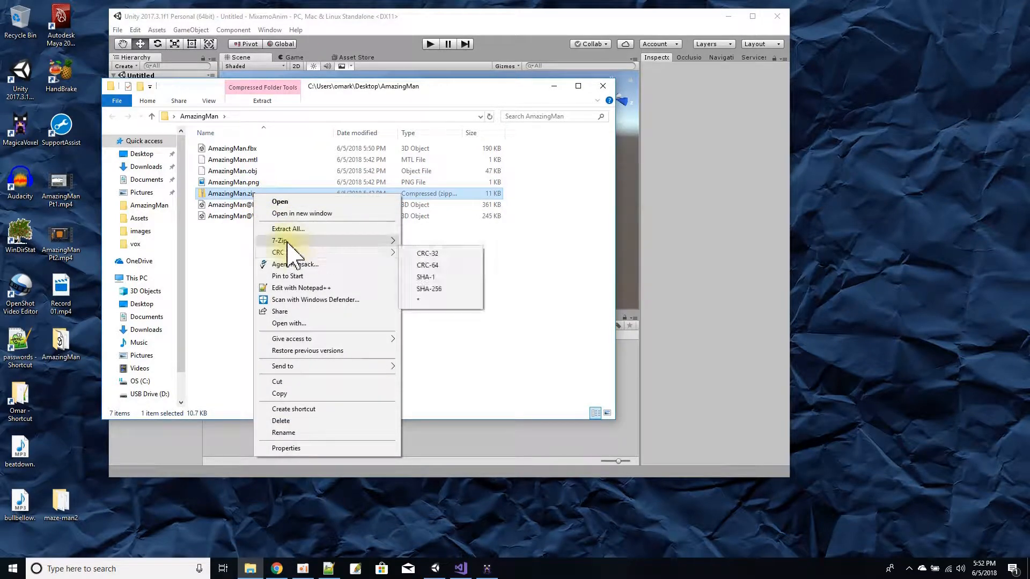
pyautogui.click(212, 194)
pyautogui.rightClick(213, 195)
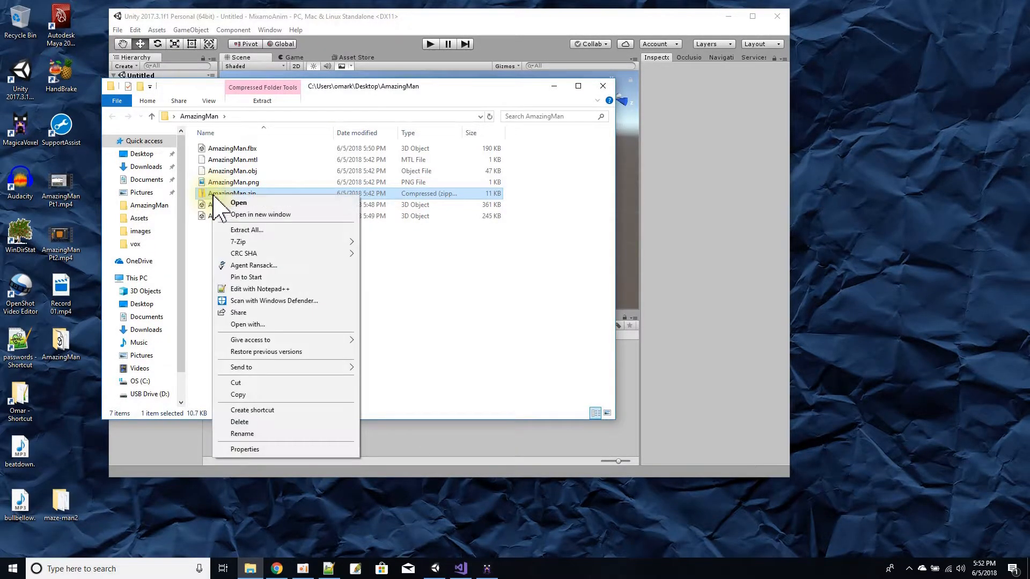
pyautogui.click(259, 422)
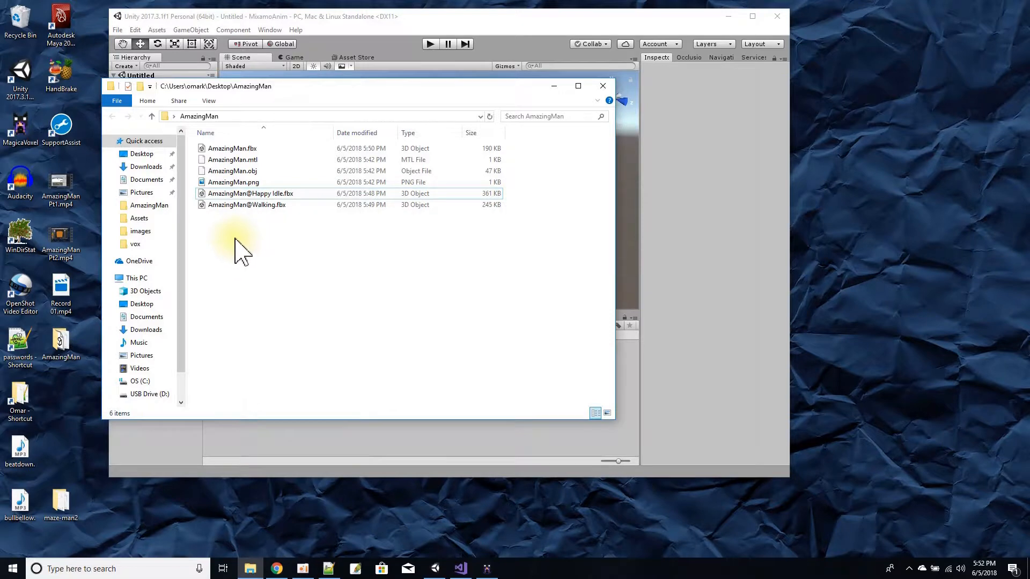
# Empty the Recycle Bin, permanently deleting the zip file, and close the AmazingMan folder window
pyautogui.rightClick(27, 22)
pyautogui.click(59, 41)
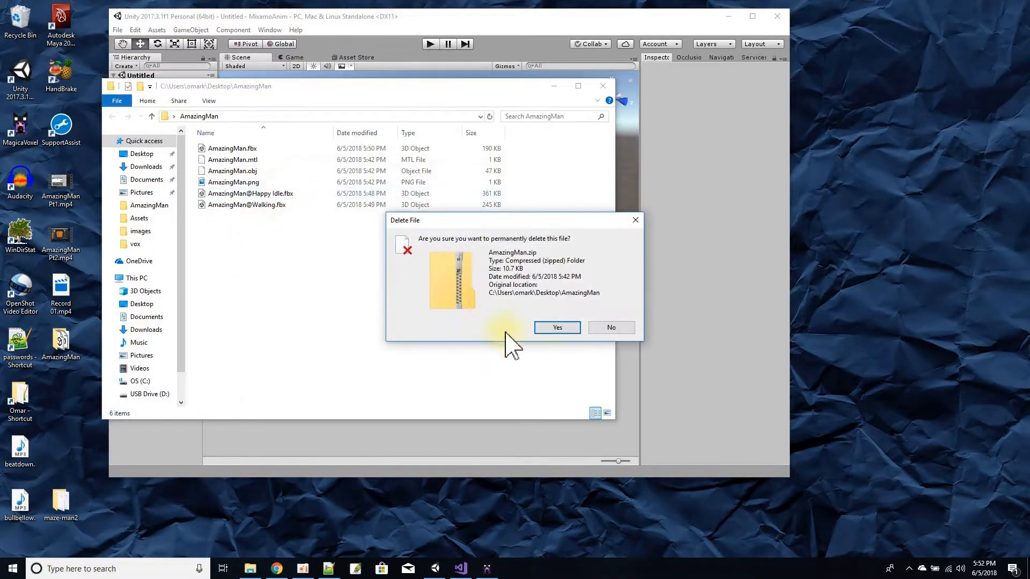
pyautogui.click(556, 327)
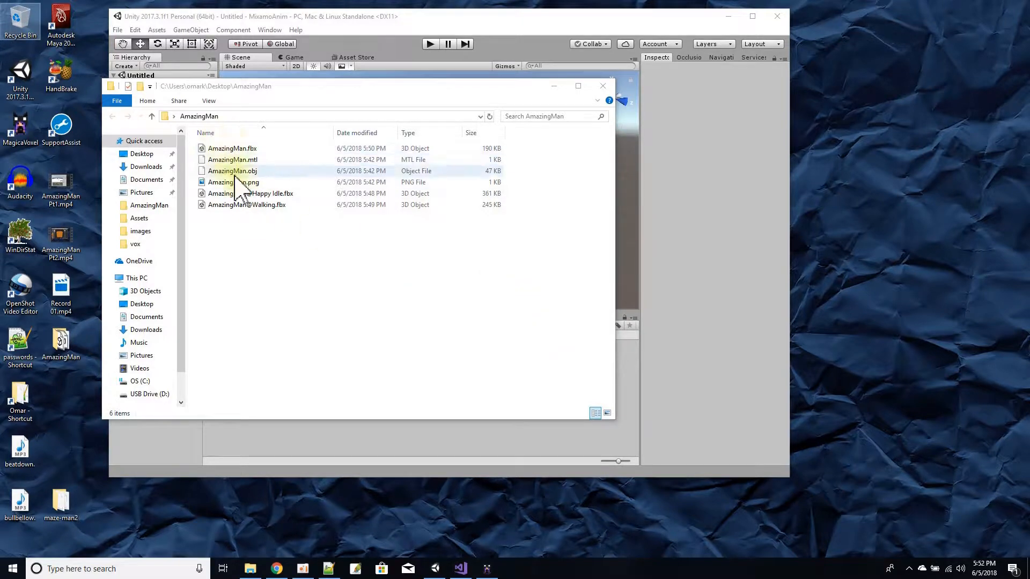
pyautogui.click(602, 87)
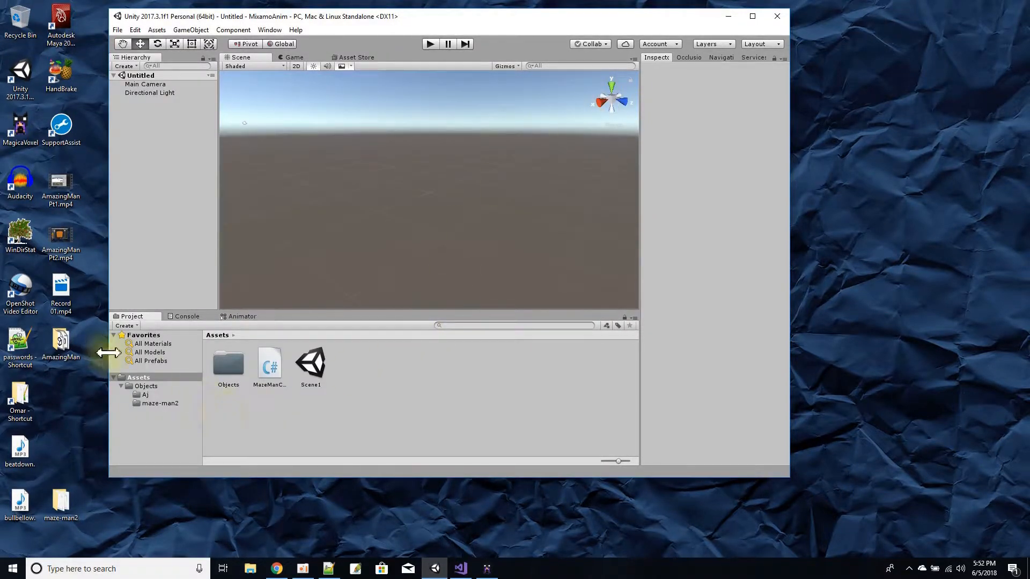
# Import the desktop's AmazingMan folder into the project's Objects folder and open it there
pyautogui.doubleClick(220, 369)
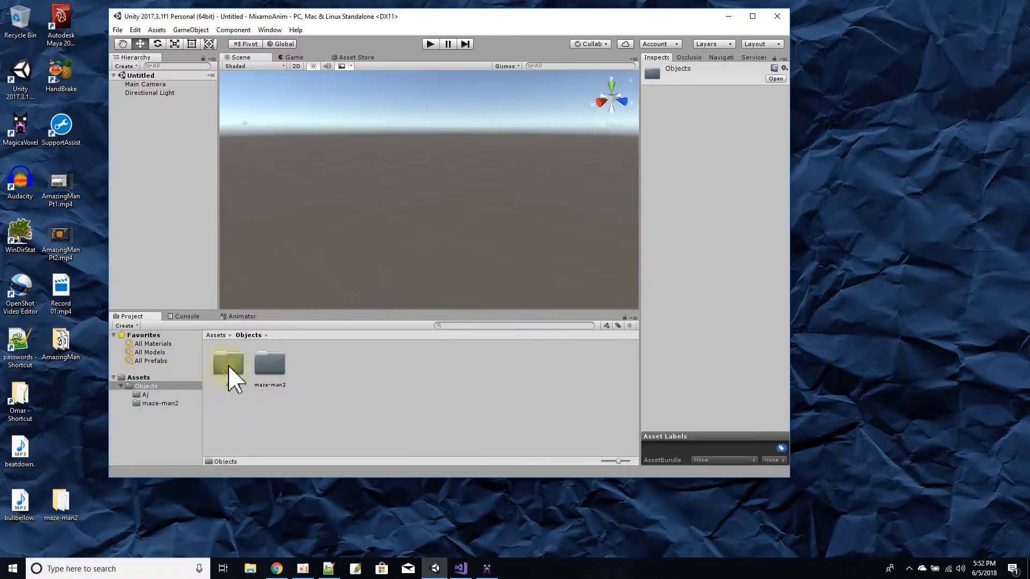
pyautogui.moveTo(60, 348); pyautogui.dragTo(316, 368)
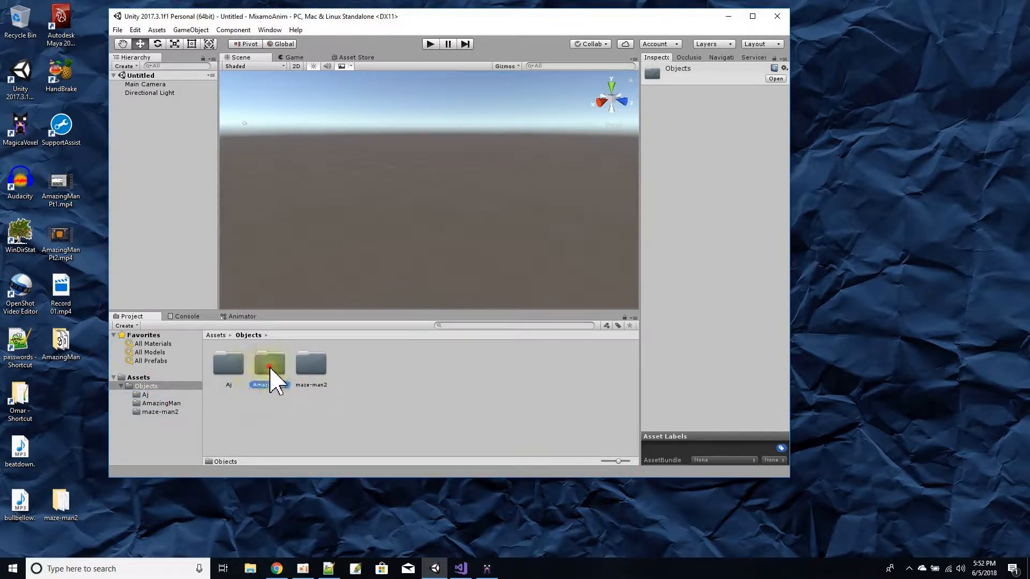
pyautogui.doubleClick(270, 368)
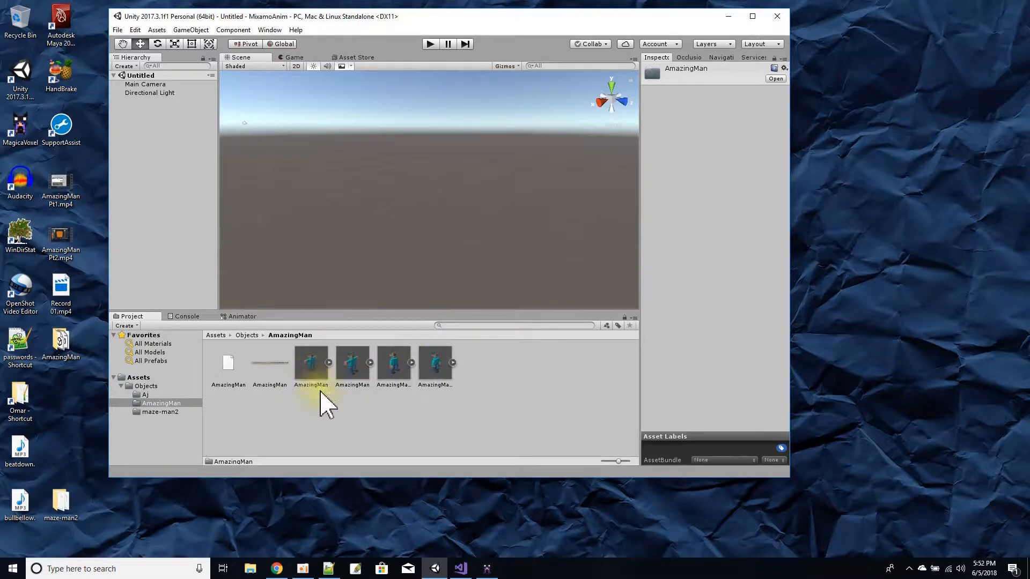
# Place the base AmazingMan model in the scene and reset its transform to the origin
pyautogui.click(311, 364)
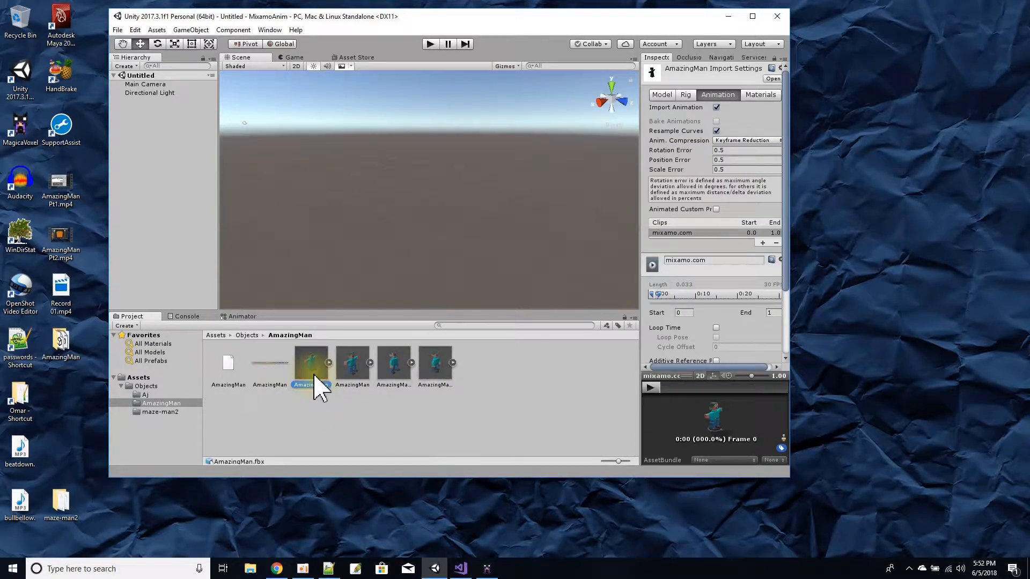
pyautogui.moveTo(313, 369); pyautogui.dragTo(408, 209)
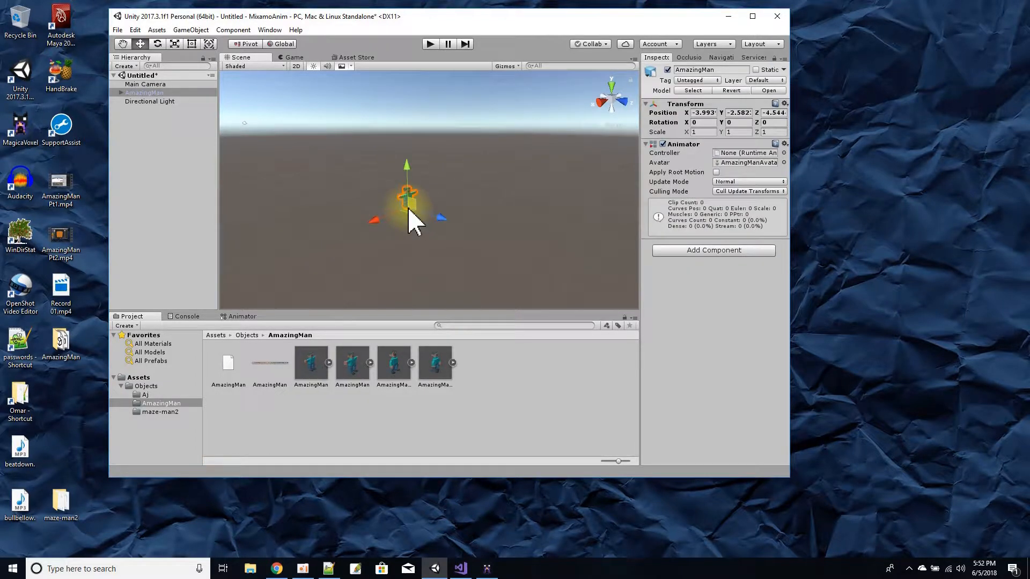
pyautogui.click(784, 103)
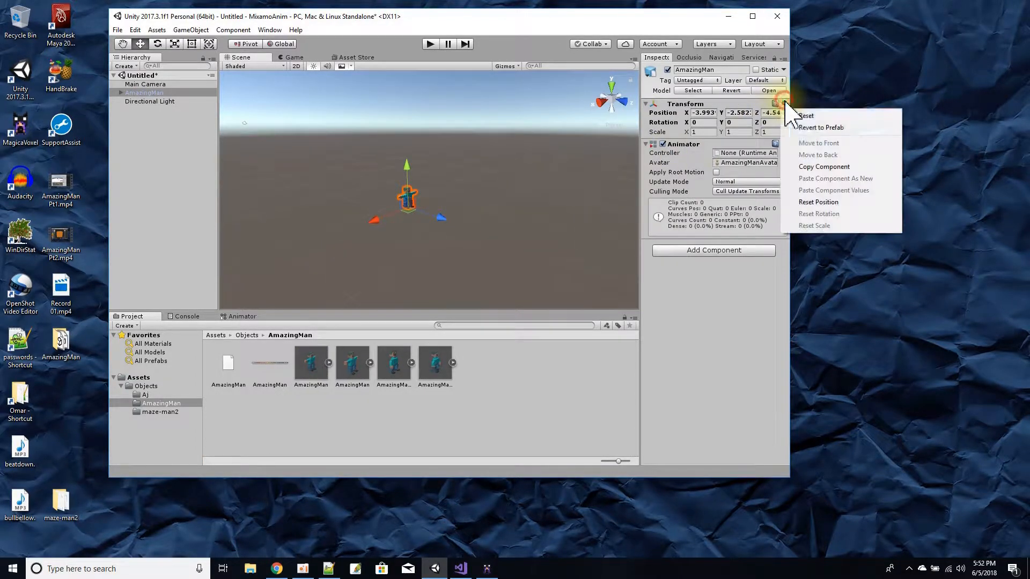
pyautogui.click(806, 116)
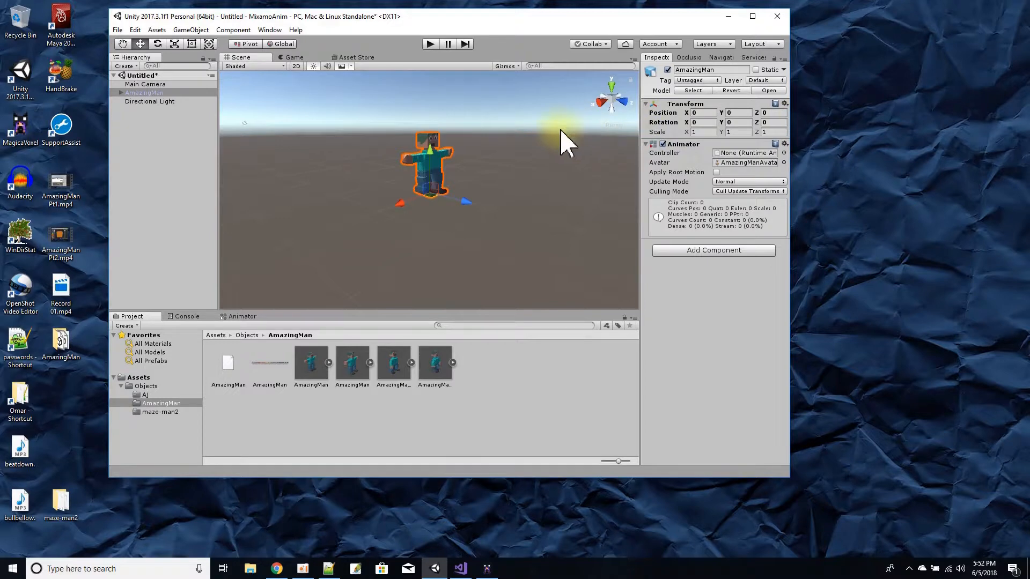
# Frame AmazingMan up close from the front in the Scene view, then run the scene briefly and stop it
pyautogui.doubleClick(144, 93)
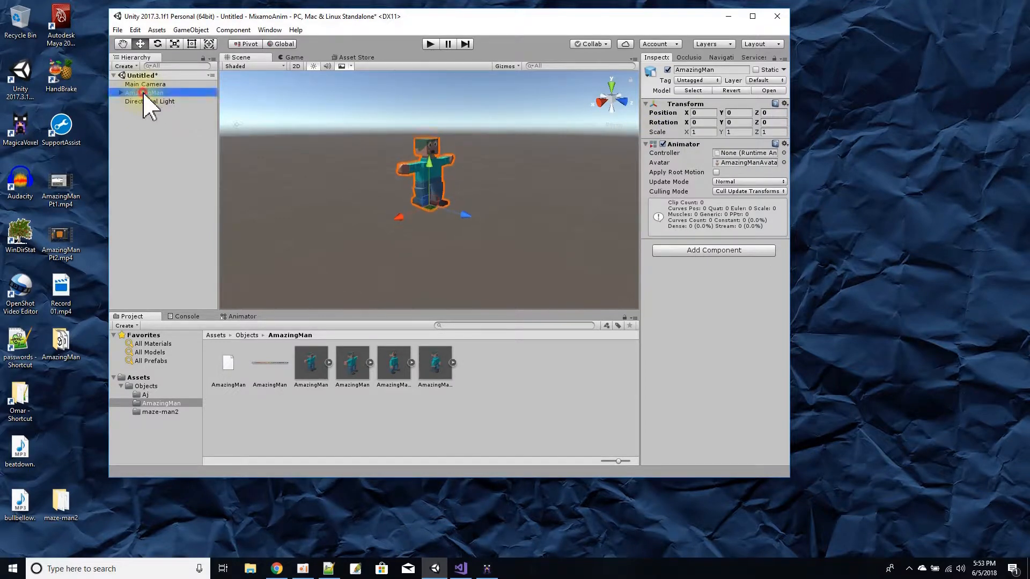
pyautogui.scroll(3, 442, 274)
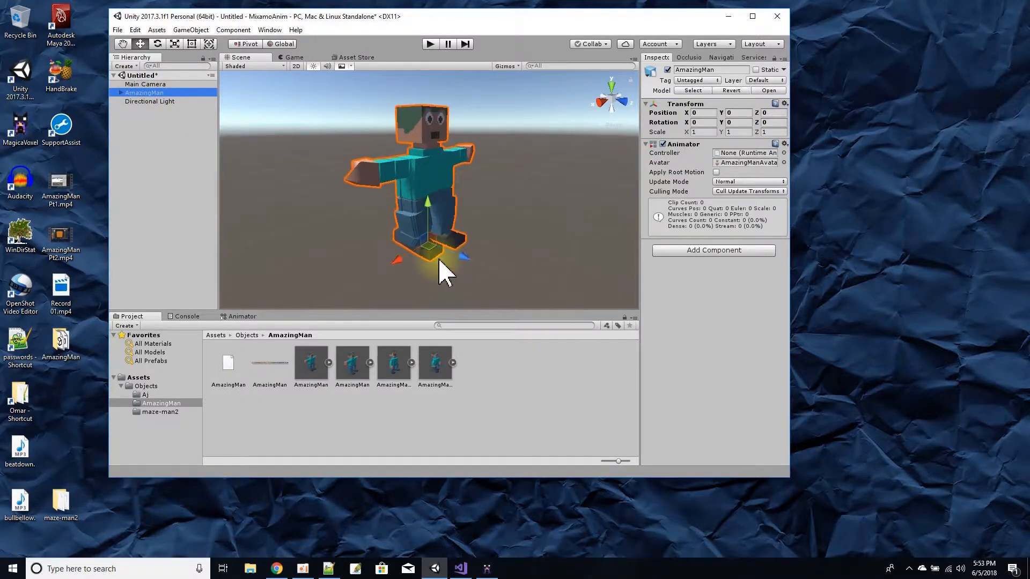
pyautogui.keyDown('alt'); pyautogui.moveTo(443, 271); pyautogui.dragTo(418, 259); pyautogui.keyUp('alt')
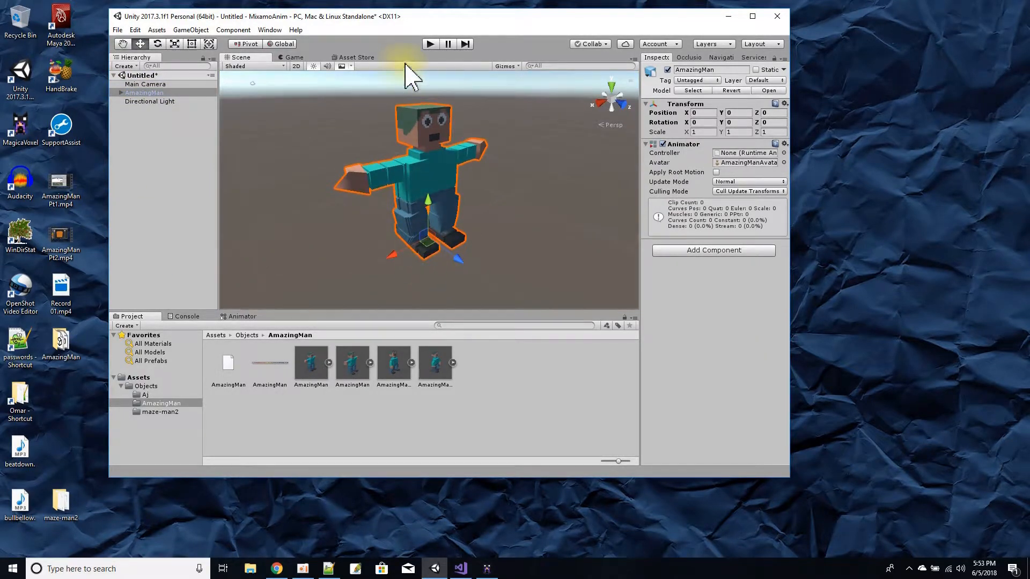
pyautogui.click(431, 44)
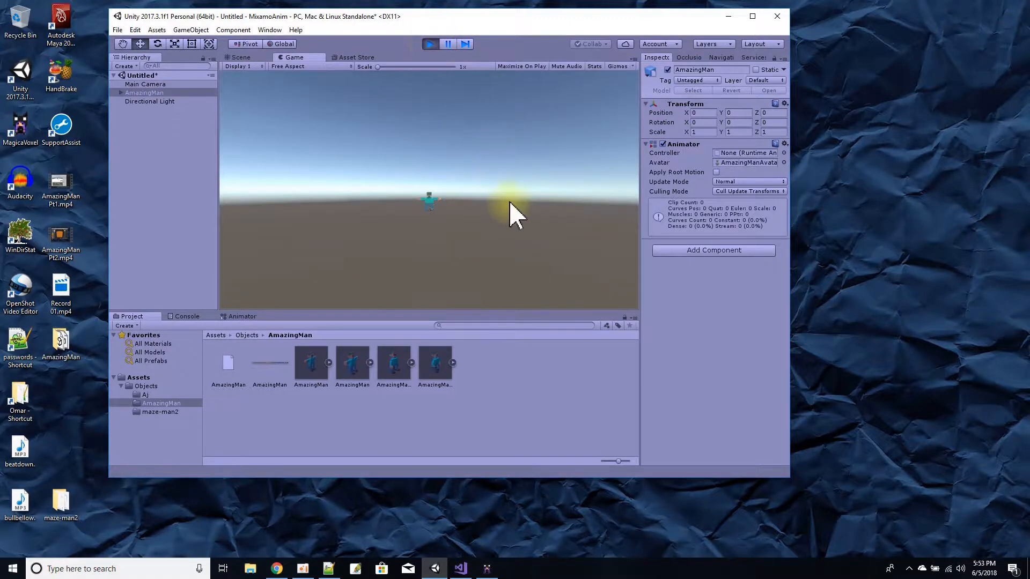
pyautogui.click(429, 44)
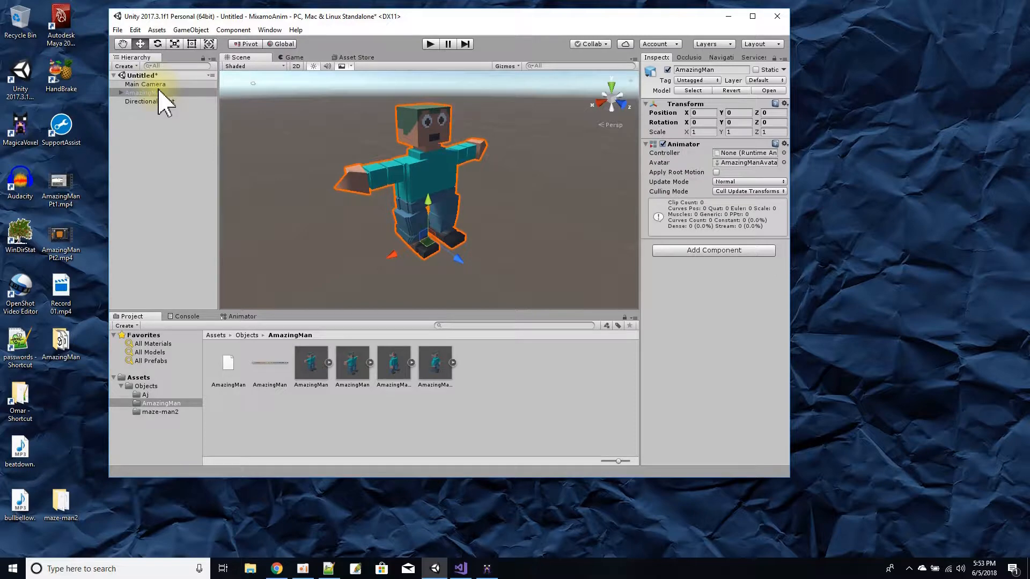
# Align the Main Camera with a wider scene view of AmazingMan's front
pyautogui.scroll(-3, 435, 260)
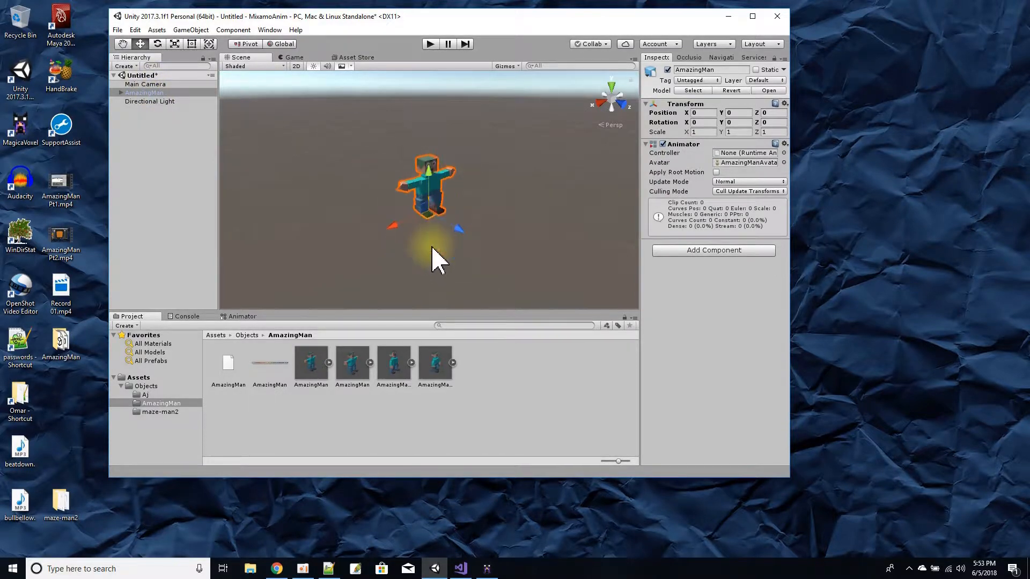
pyautogui.click(153, 84)
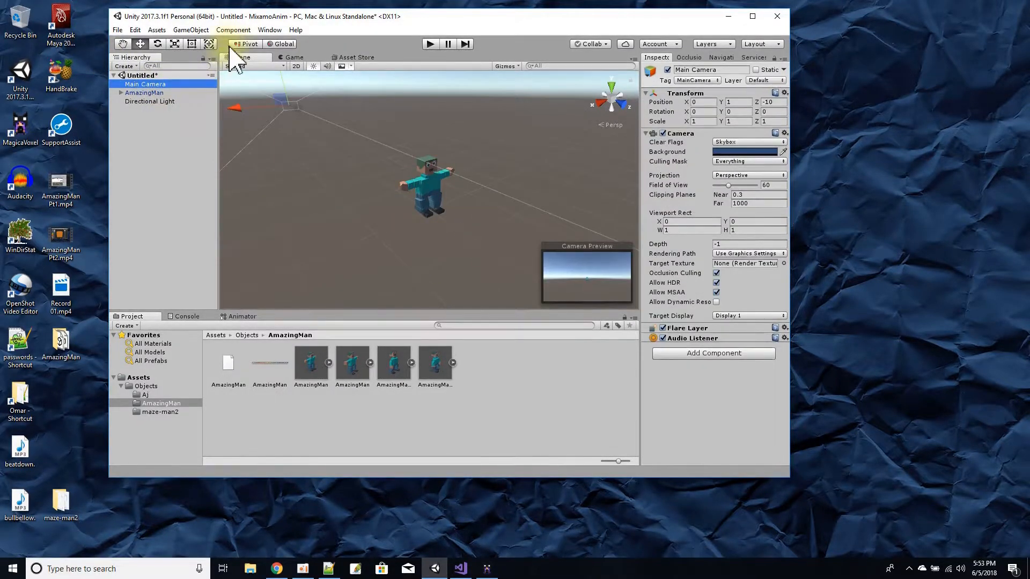
pyautogui.click(191, 29)
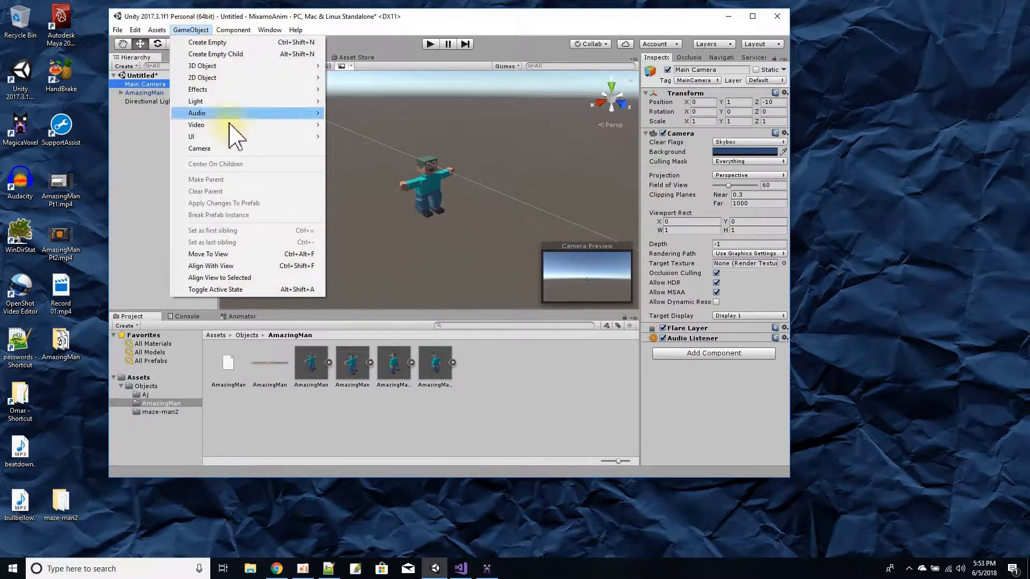
pyautogui.click(244, 266)
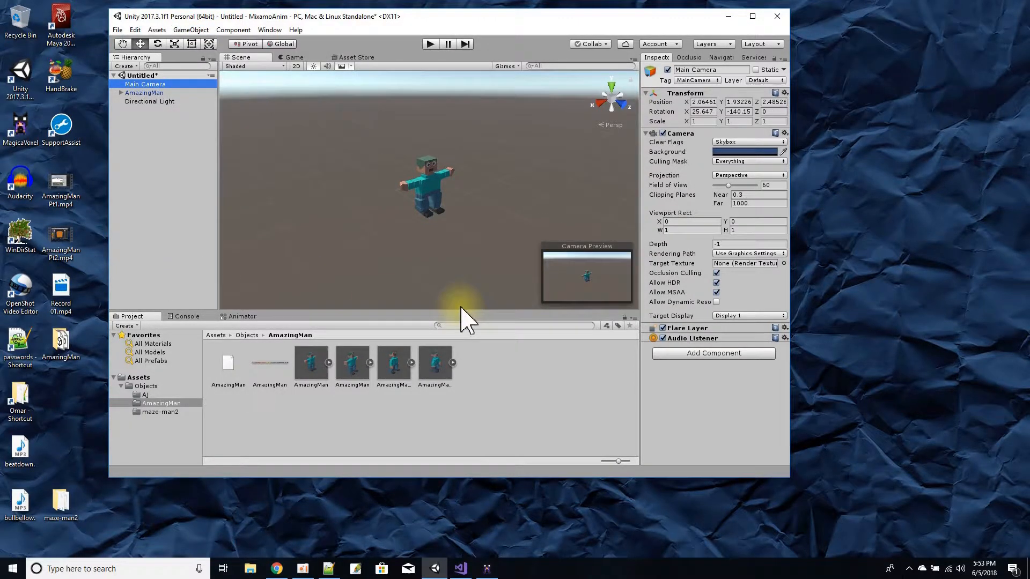
# Add a 3D Cube to the scene and reset its transform to the origin
pyautogui.click(142, 75)
pyautogui.rightClick(142, 77)
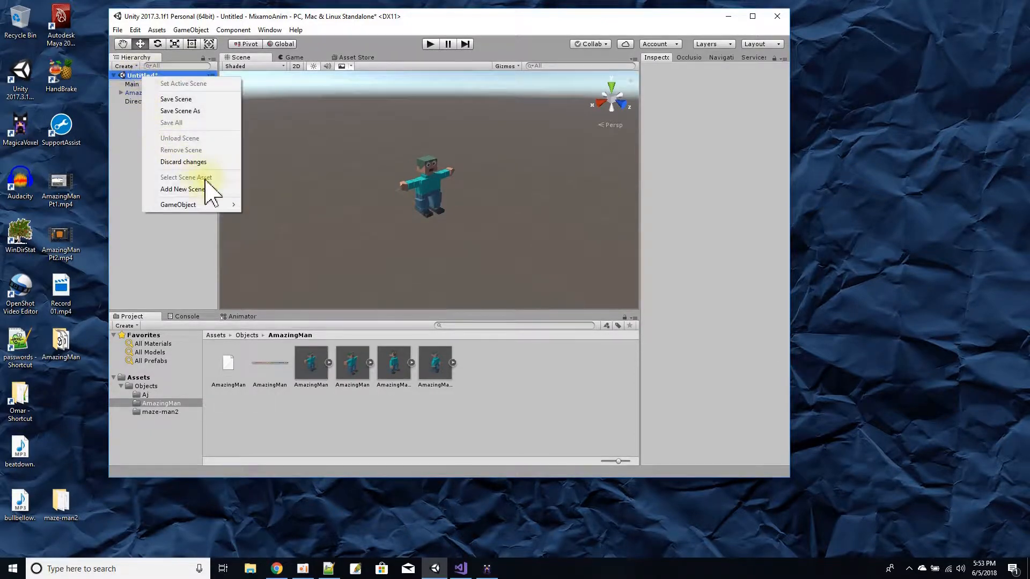
pyautogui.moveTo(214, 206)
pyautogui.moveTo(279, 217)
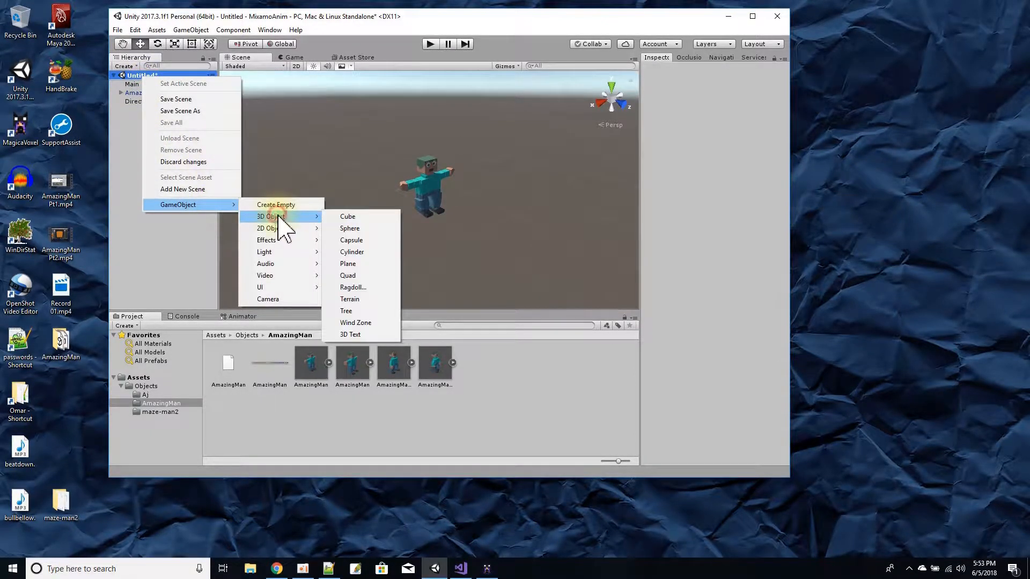
pyautogui.click(350, 215)
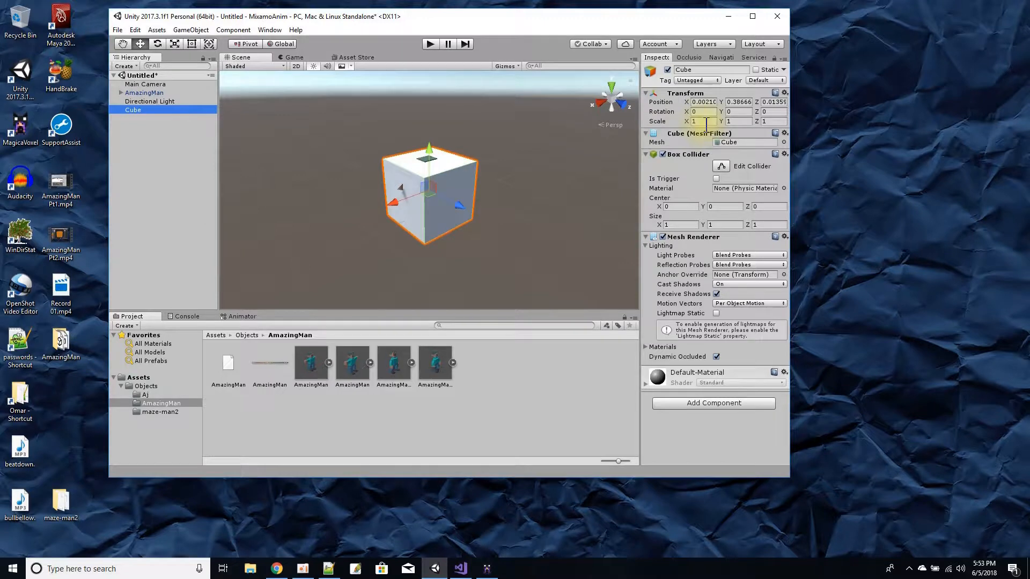
pyautogui.click(784, 93)
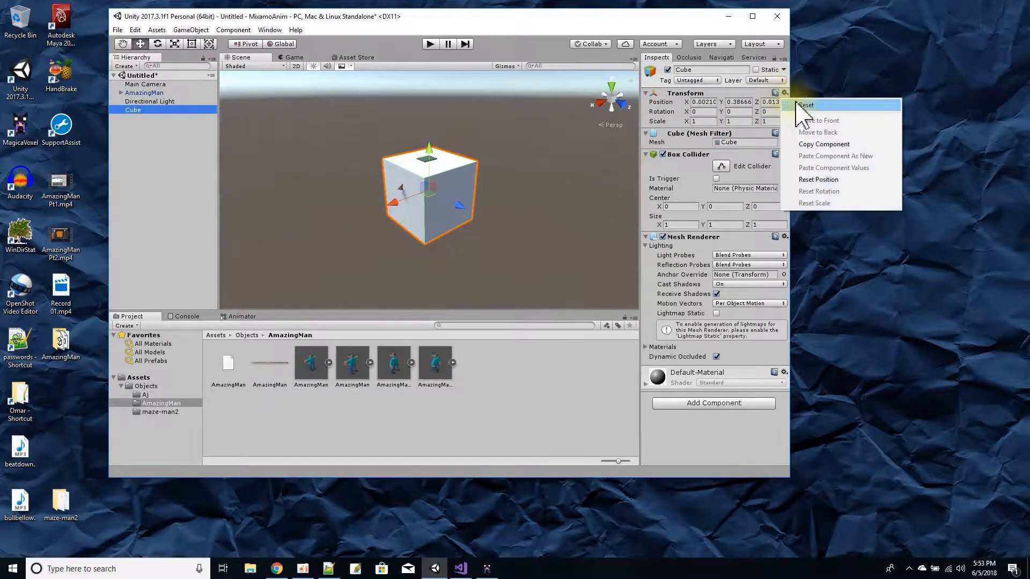
pyautogui.click(806, 105)
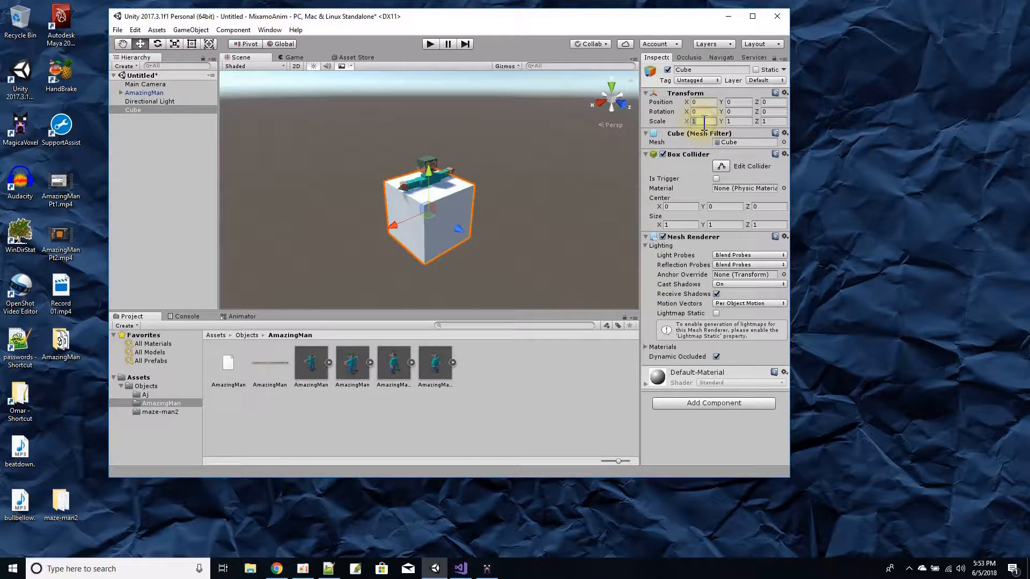
# Turn the cube into a floor with scale X 10, Y 1, Z 10 and Y position -1
pyautogui.write('10')
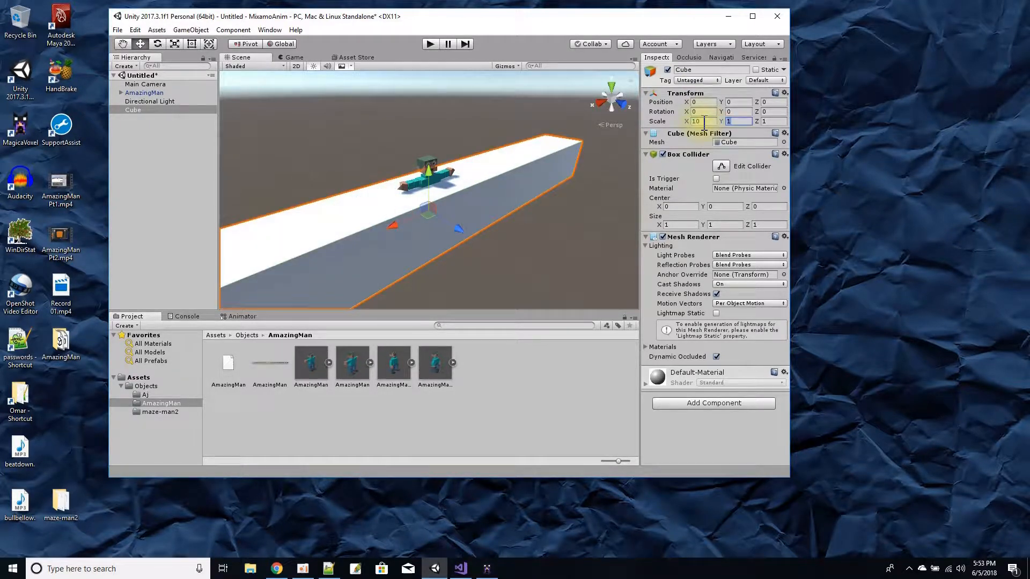
pyautogui.write('10')
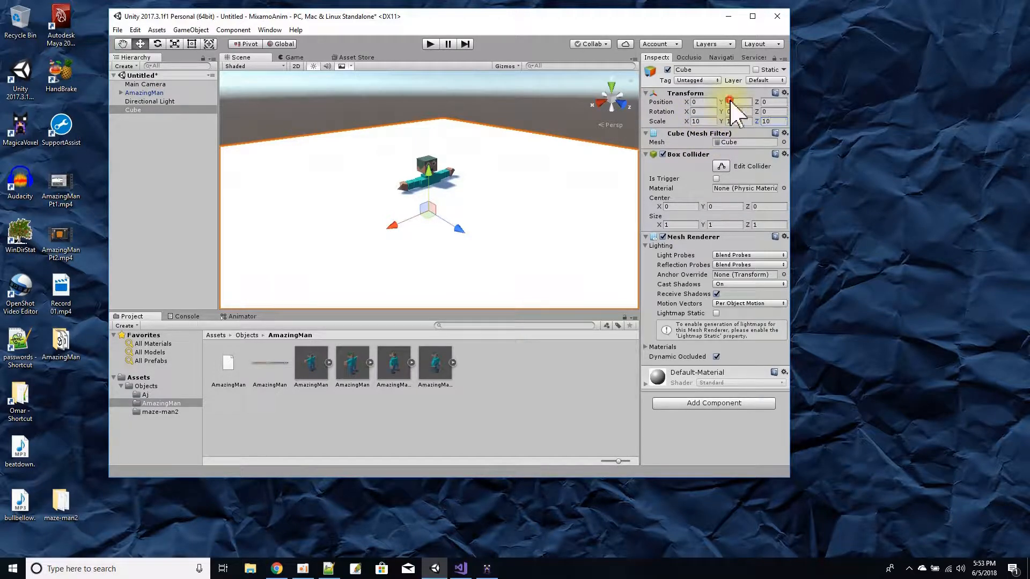
pyautogui.write('-1')
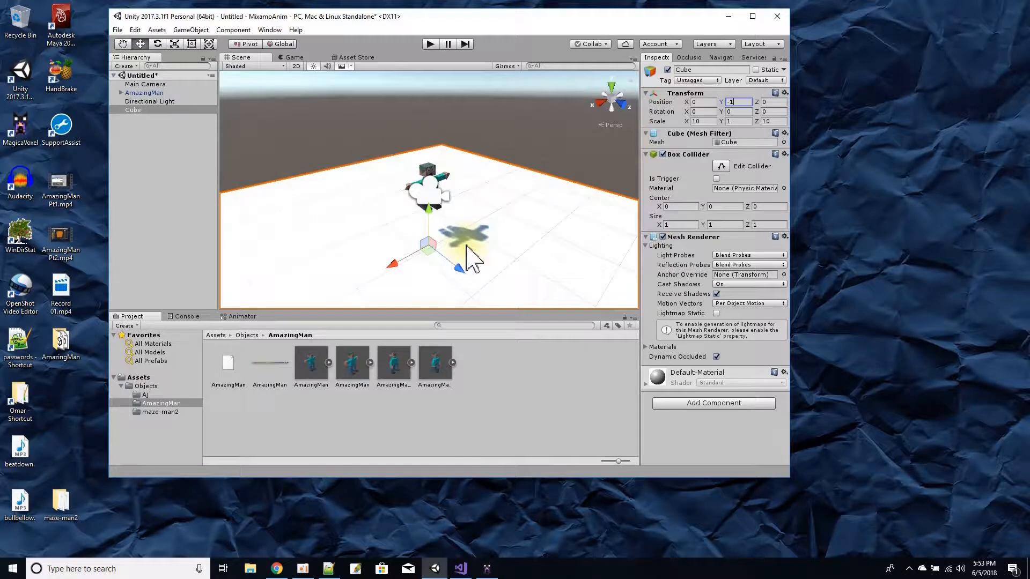
# Align the Main Camera with a raised scene view from behind AmazingMan that shows the floor
pyautogui.keyDown('alt'); pyautogui.moveTo(467, 259); pyautogui.dragTo(356, 252); pyautogui.keyUp('alt')
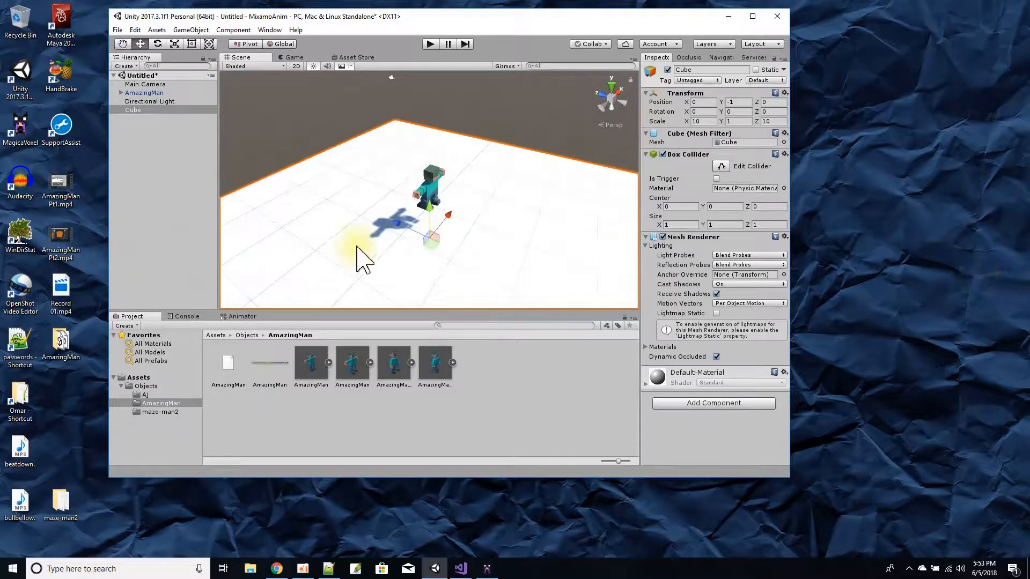
pyautogui.click(150, 85)
pyautogui.click(191, 30)
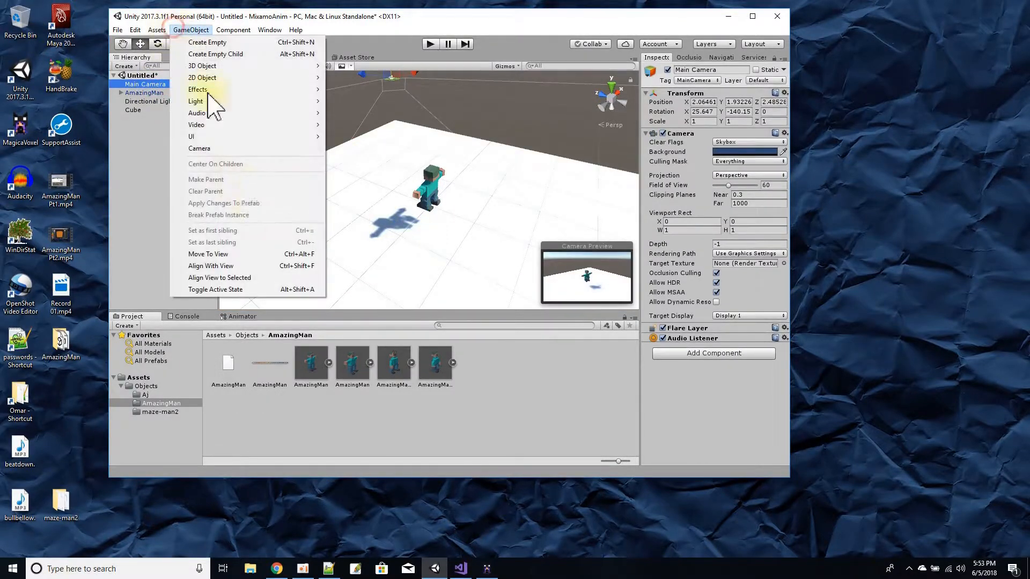
pyautogui.click(236, 266)
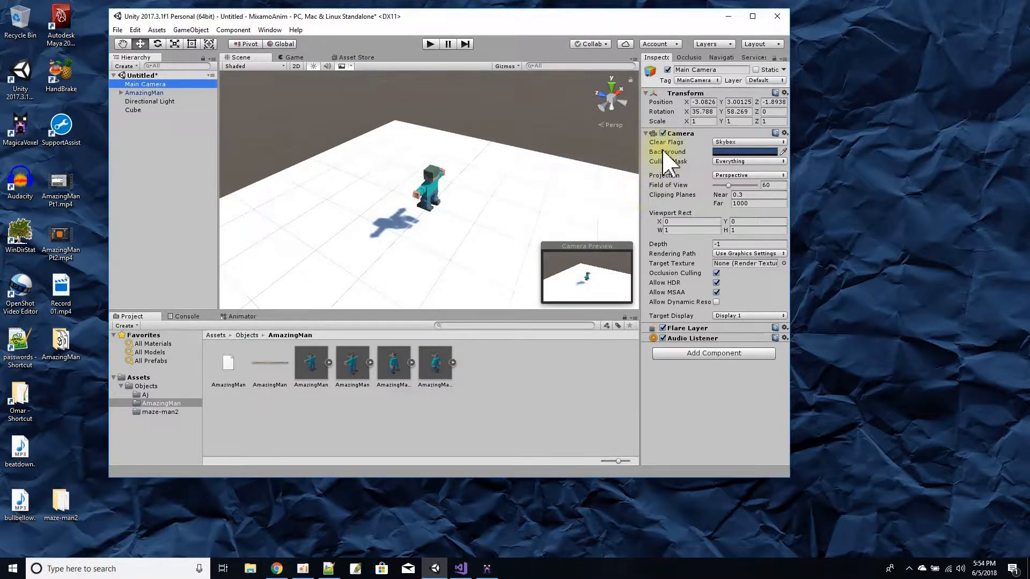
# Create an Animator Controller named AmzingManController in the AmazingMan assets folder
pyautogui.click(150, 92)
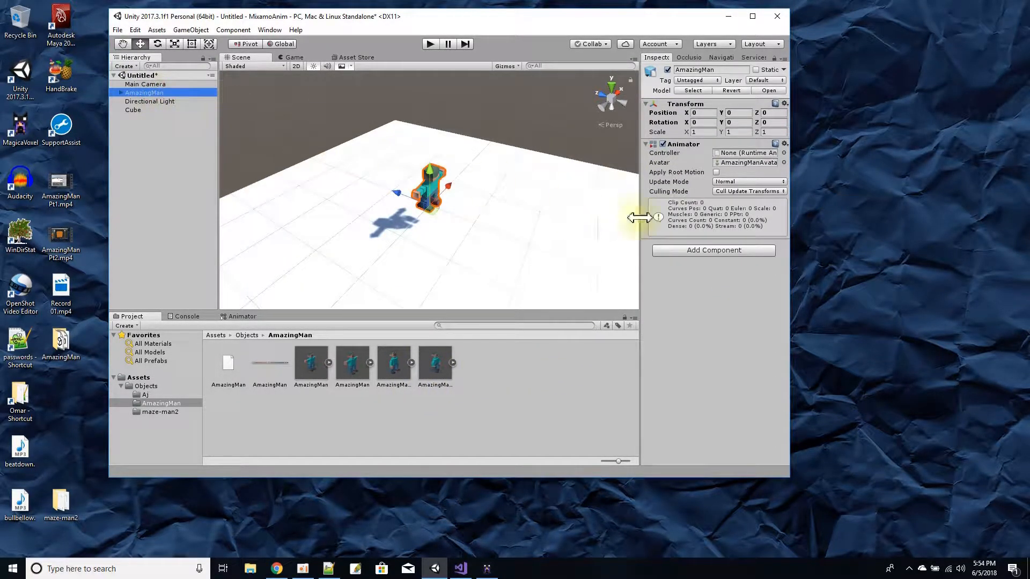
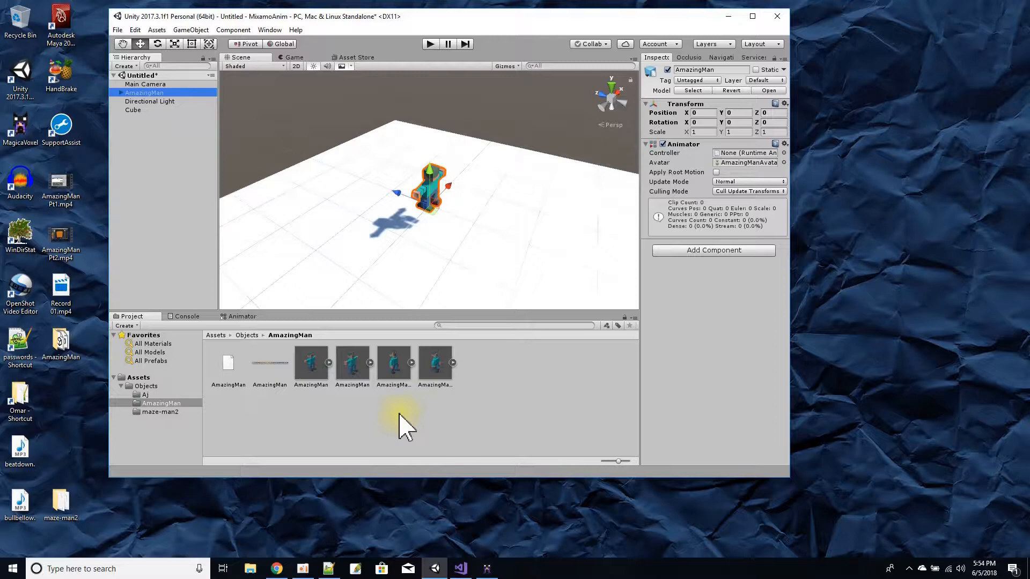
pyautogui.rightClick(484, 378)
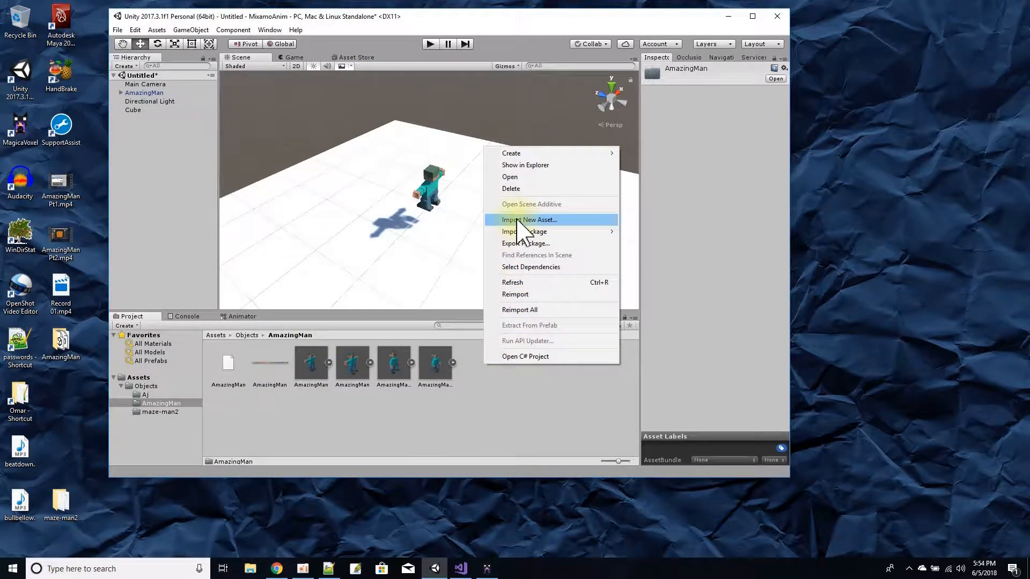
pyautogui.moveTo(528, 154)
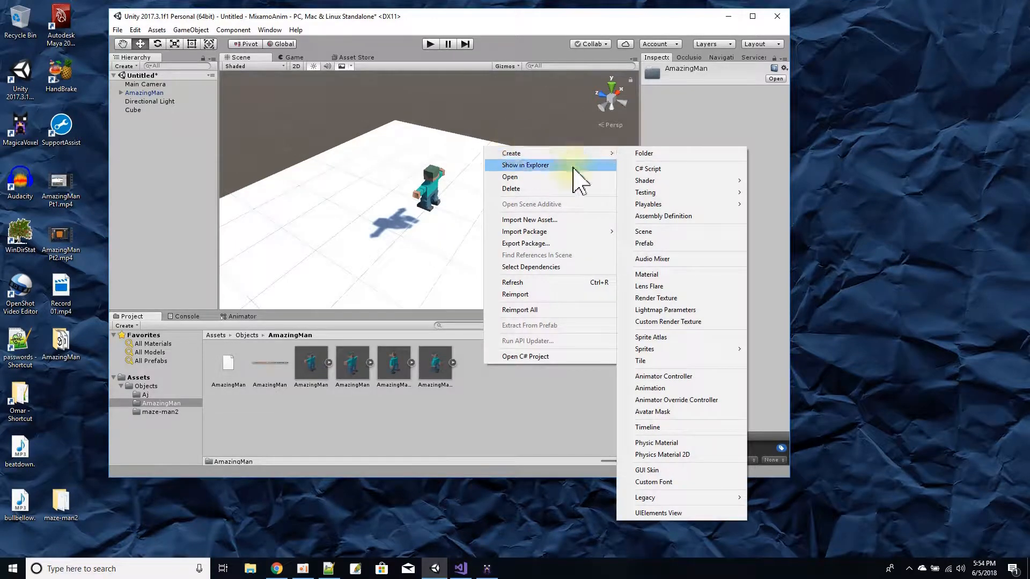
pyautogui.click(682, 376)
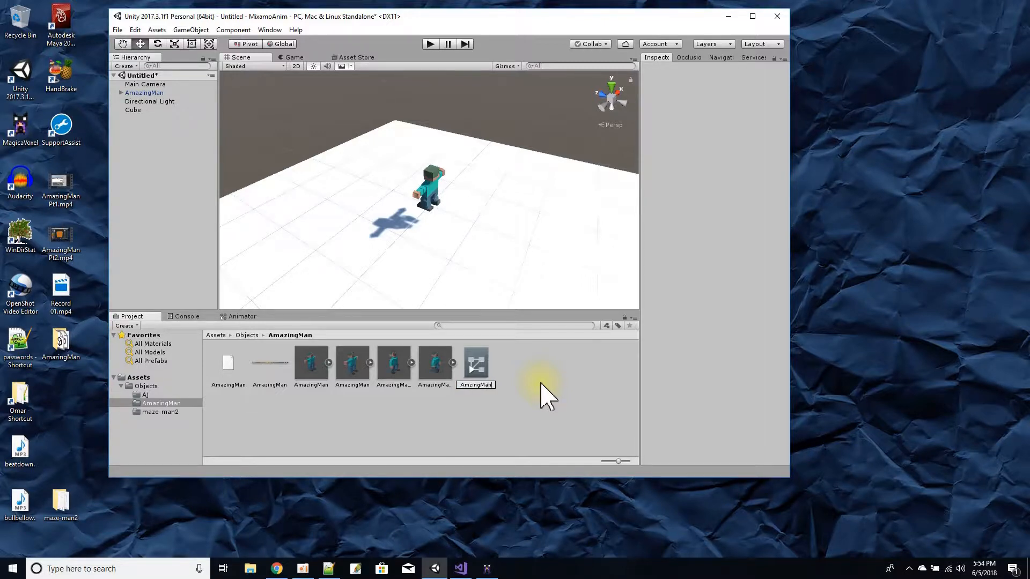
pyautogui.click(539, 382)
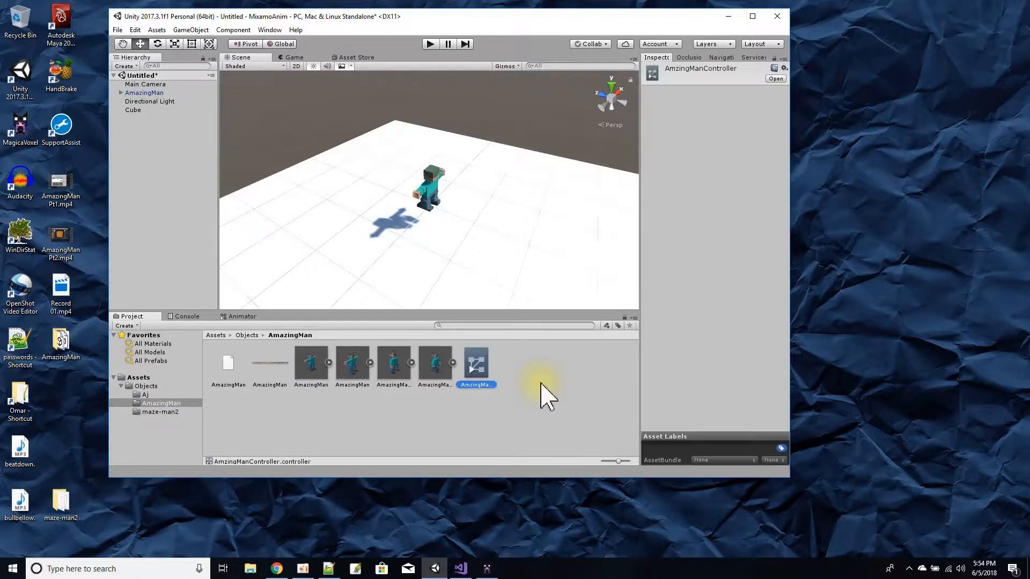
# Assign AmzingManController as the controller of the scene AmazingMan's Animator component
pyautogui.click(144, 92)
pyautogui.moveTo(481, 376); pyautogui.dragTo(741, 156)
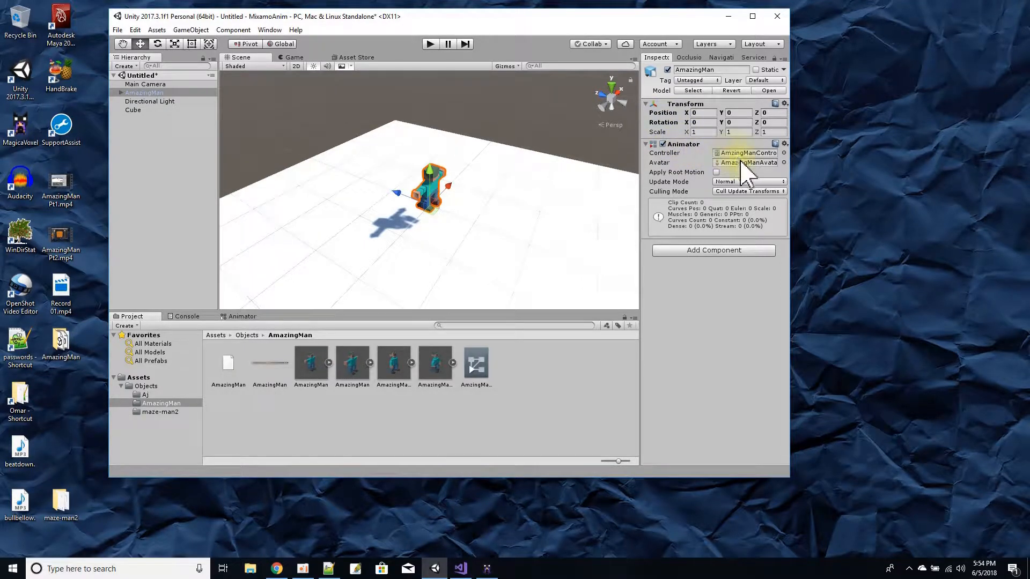
# Rename the misspelled animator controller asset as AmazingManController
pyautogui.rightClick(477, 387)
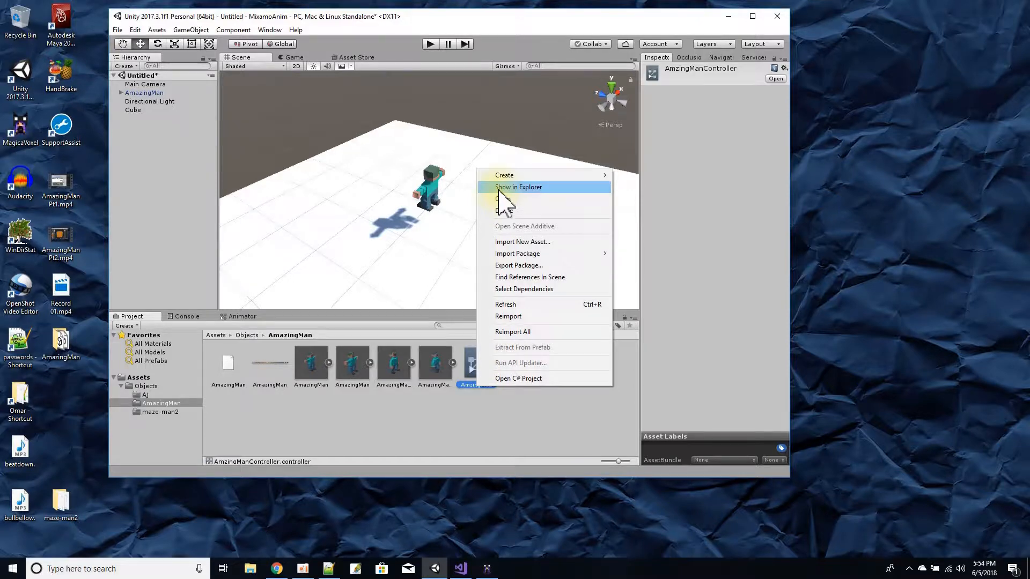
pyautogui.click(503, 432)
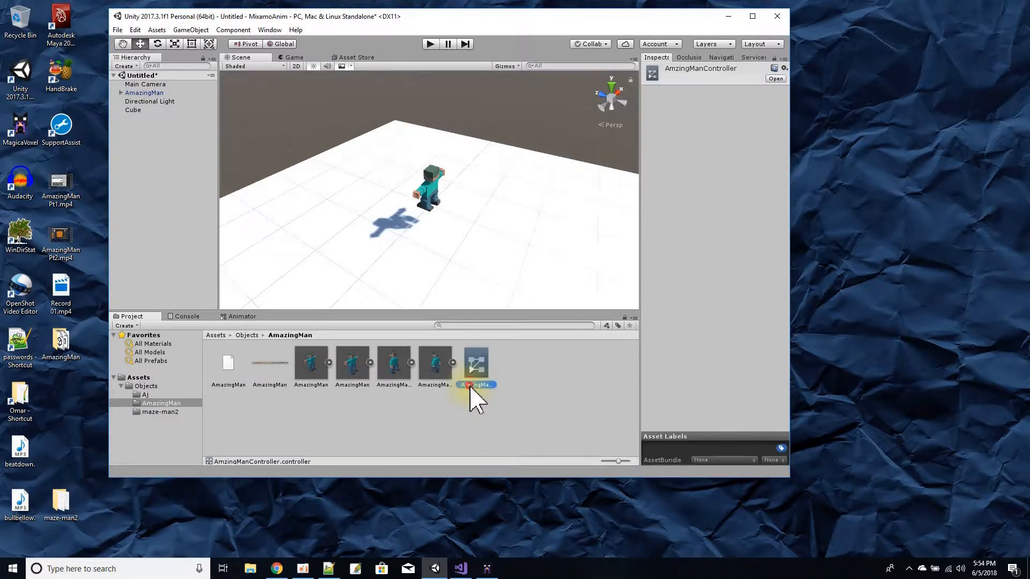
pyautogui.click(472, 385)
pyautogui.press('Return')
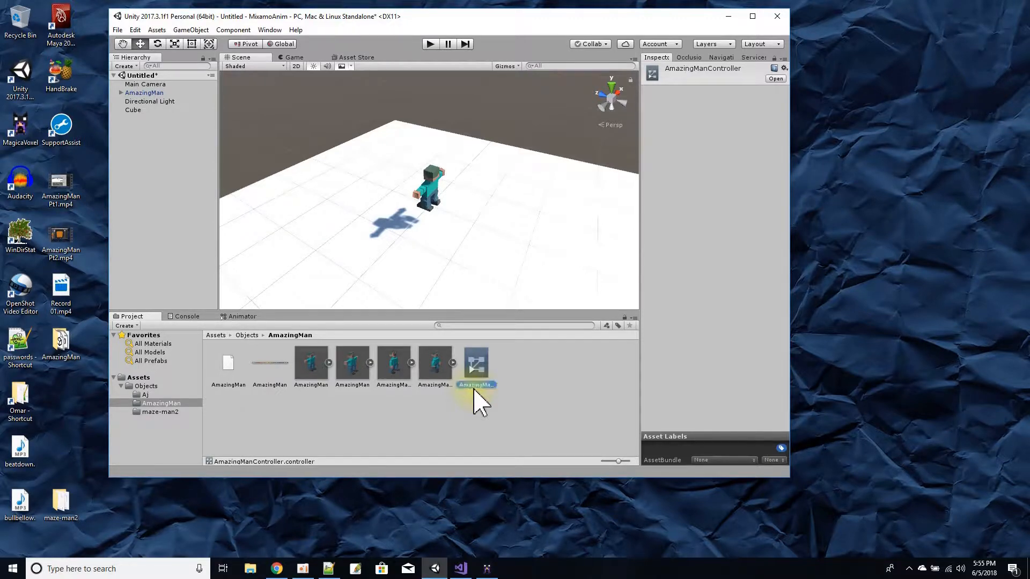
pyautogui.click(536, 400)
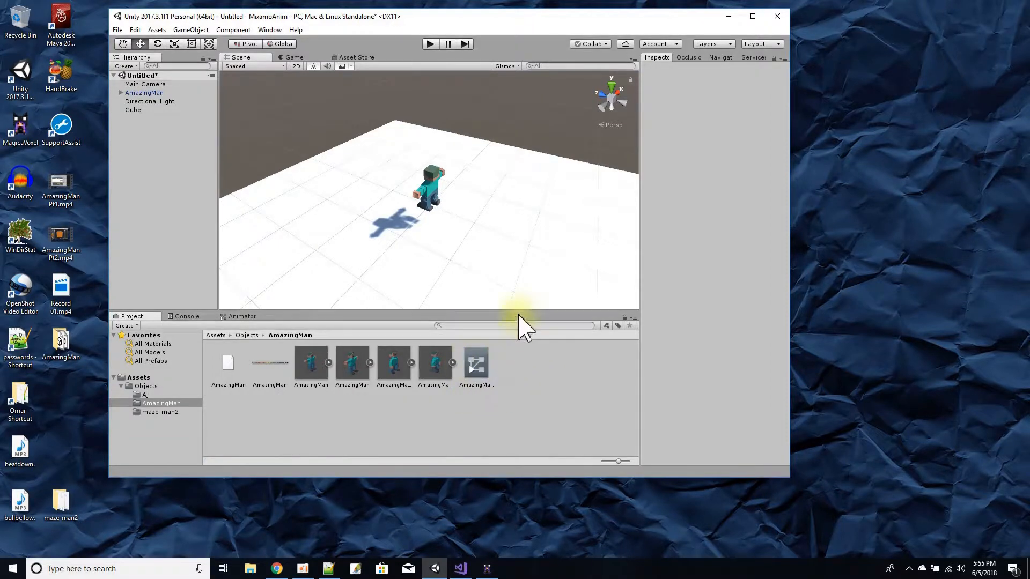
# Open AmazingManController in the Animator window and dock that window beside the Scene, Game and Asset Store views
pyautogui.click(144, 93)
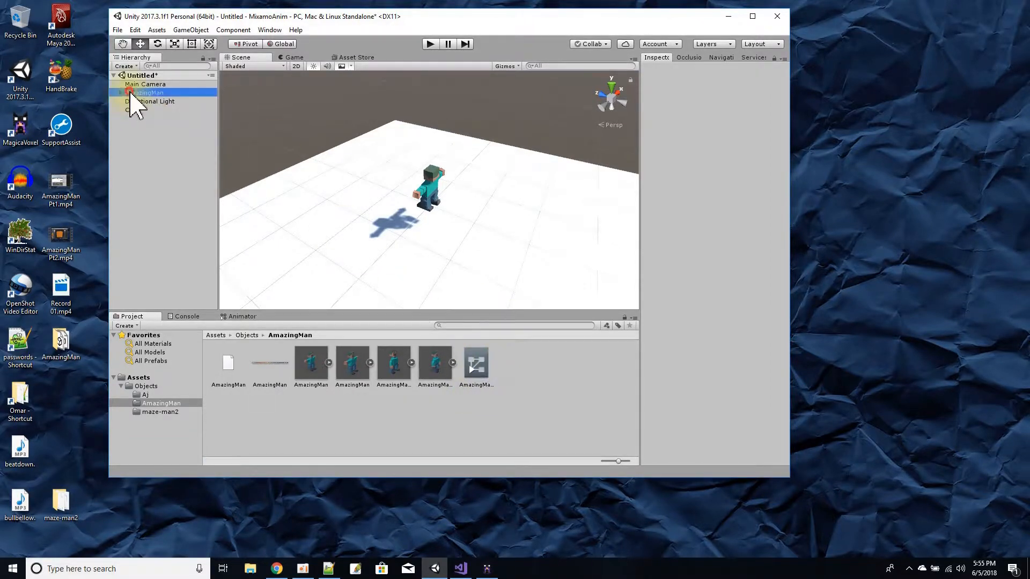
pyautogui.doubleClick(477, 369)
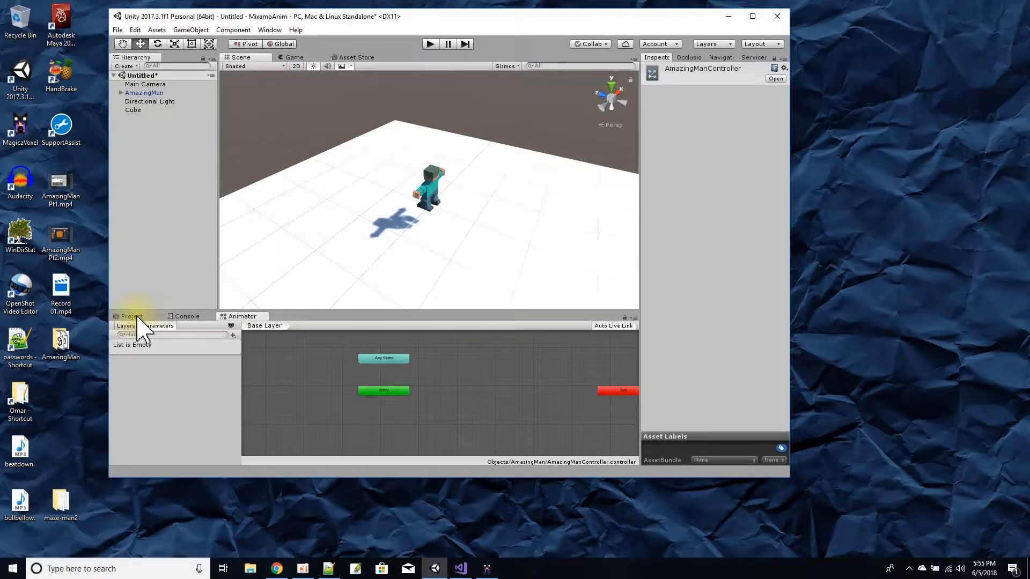
pyautogui.moveTo(241, 317); pyautogui.dragTo(423, 62)
# Select the AmazingMan@Happy Idle model in the AmazingMan assets folder
pyautogui.click(351, 378)
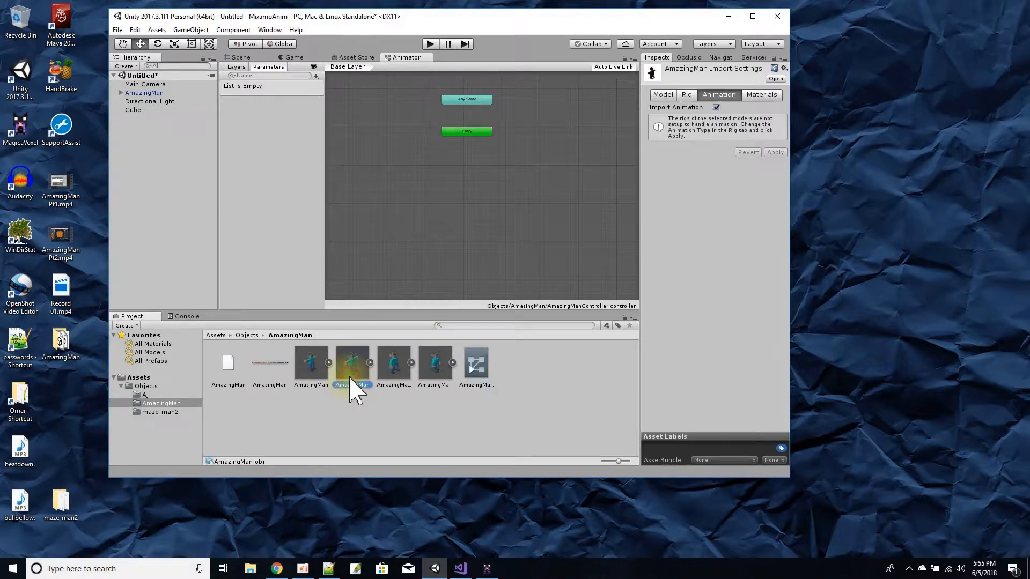
pyautogui.click(394, 374)
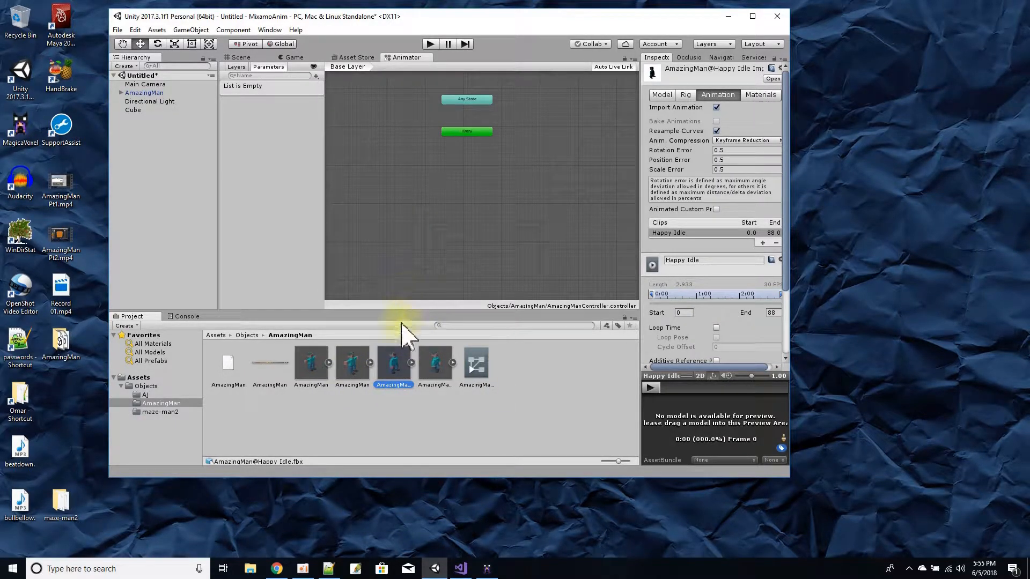
# Add the Happy Idle animation as a state beside Entry in the AmazingManController state graph and narrow the parameters pane
pyautogui.moveTo(393, 367); pyautogui.dragTo(529, 131)
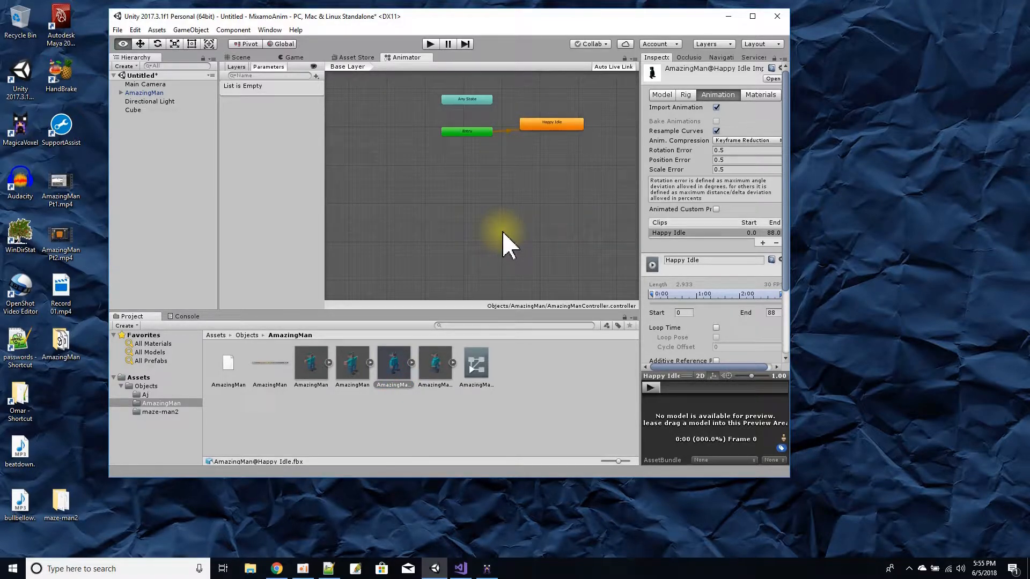
pyautogui.scroll(2, 502, 246)
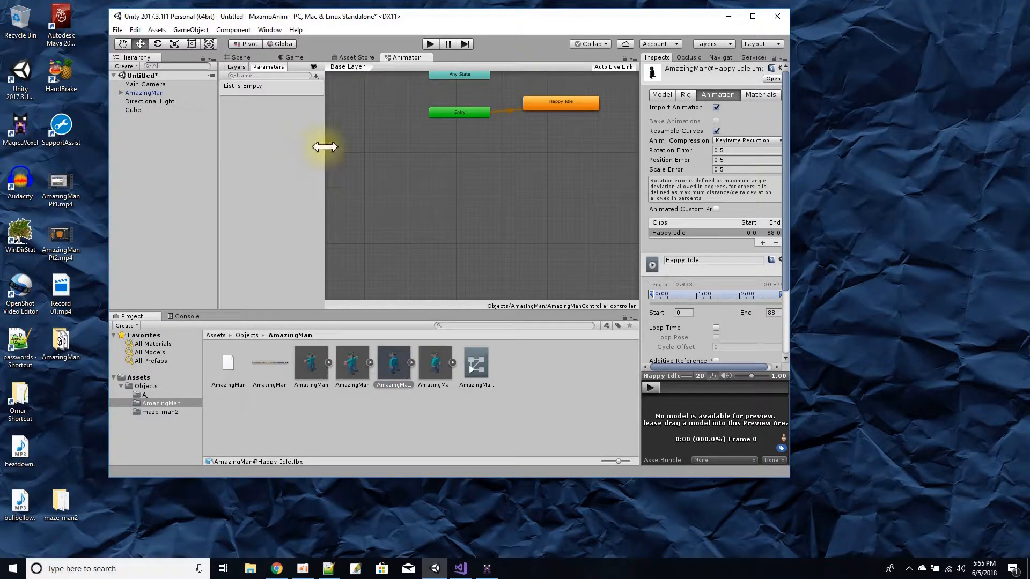
pyautogui.moveTo(325, 147); pyautogui.dragTo(296, 138)
pyautogui.moveTo(485, 167); pyautogui.dragTo(466, 229, button='middle')
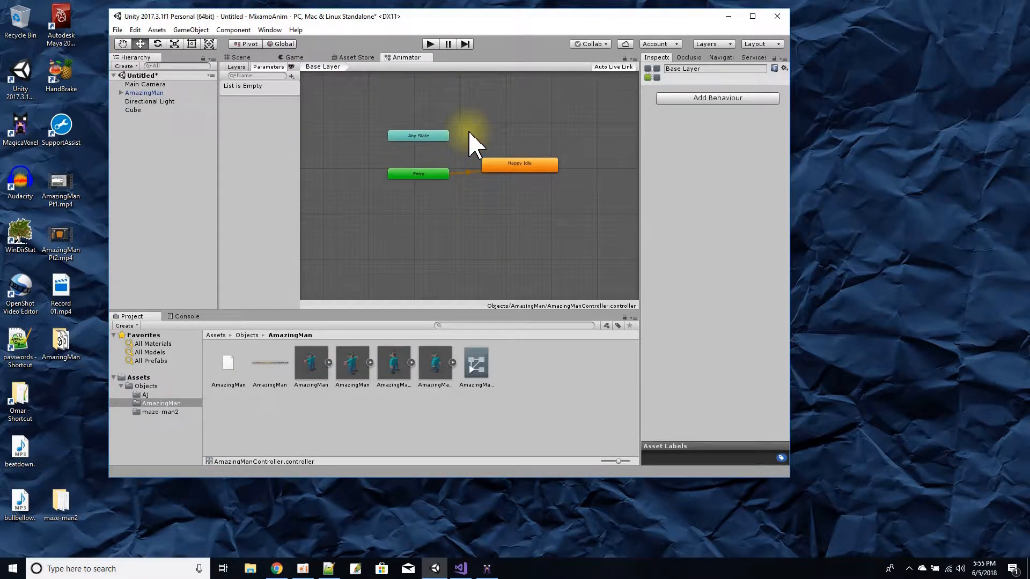
pyautogui.moveTo(473, 143); pyautogui.dragTo(422, 145, button='middle')
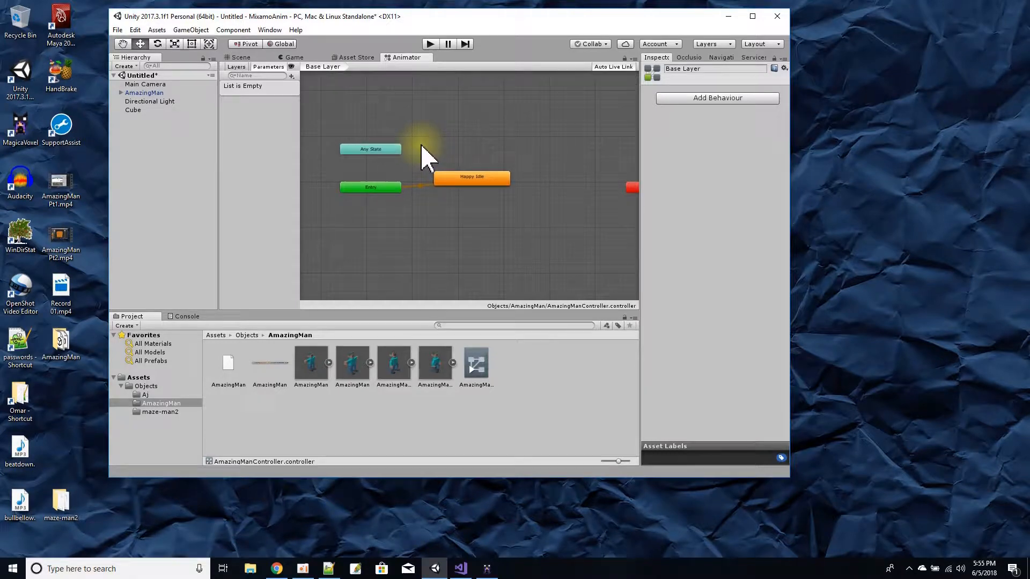
pyautogui.scroll(-2, 465, 156)
pyautogui.scroll(-2, 464, 153)
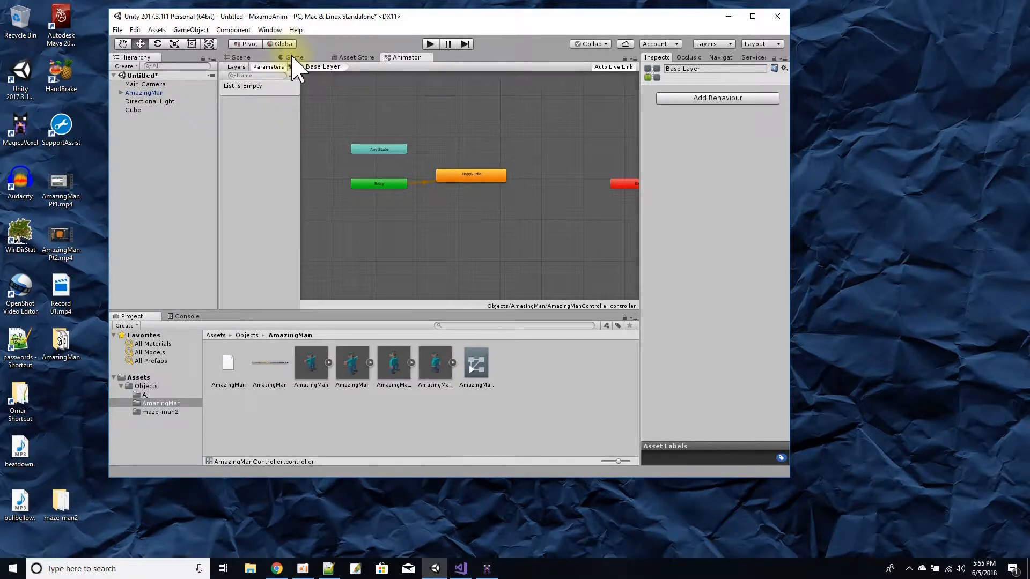
# Select AmazingMan in the scene, play the game to check his idle animation, and stop playback
pyautogui.click(143, 93)
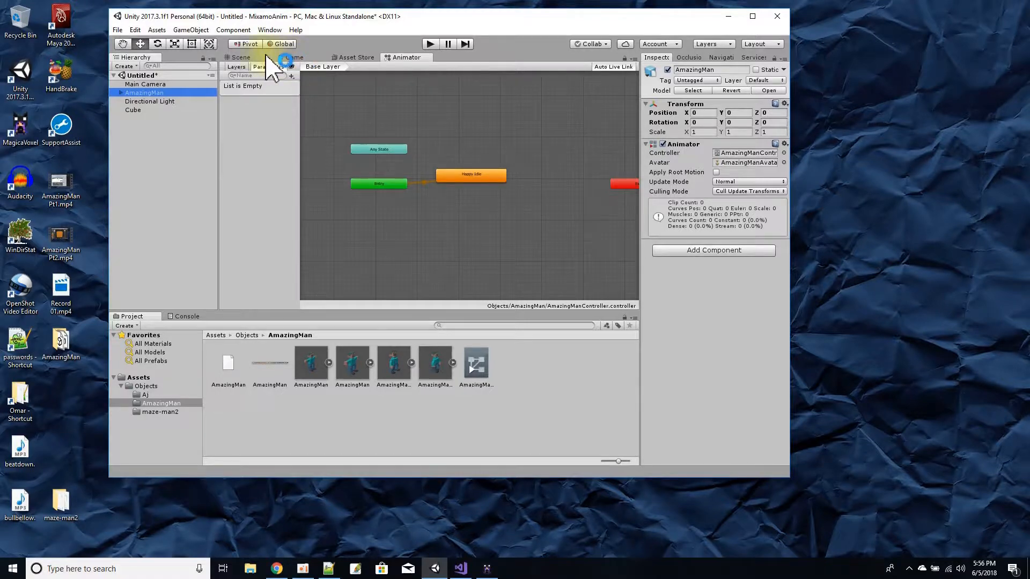
pyautogui.click(238, 57)
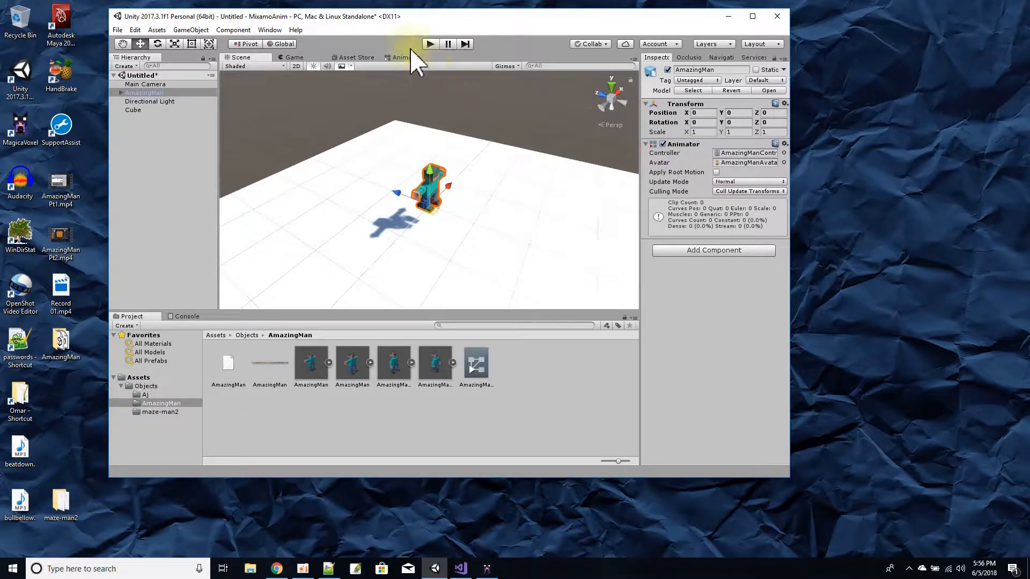
pyautogui.click(430, 44)
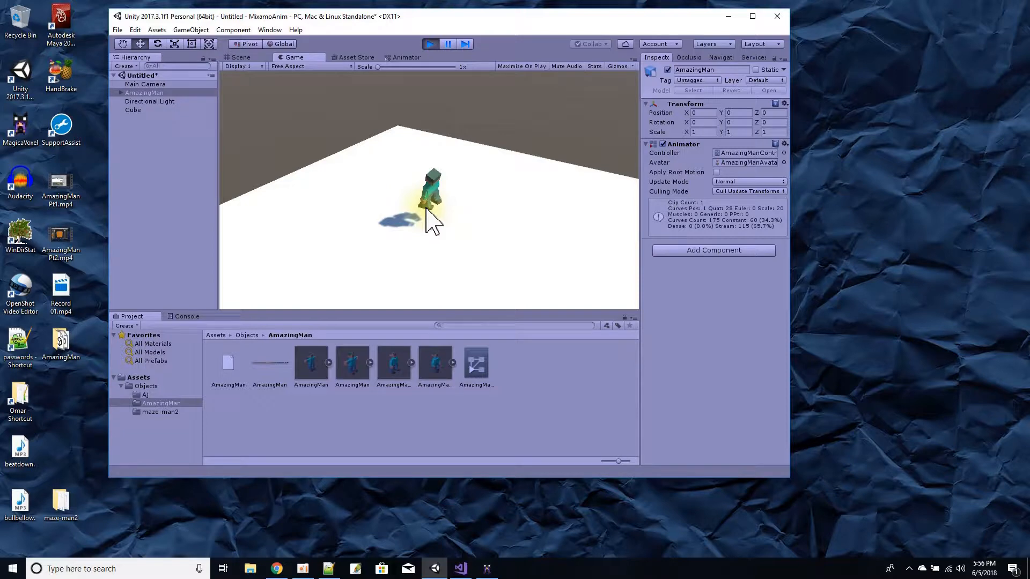
pyautogui.click(430, 44)
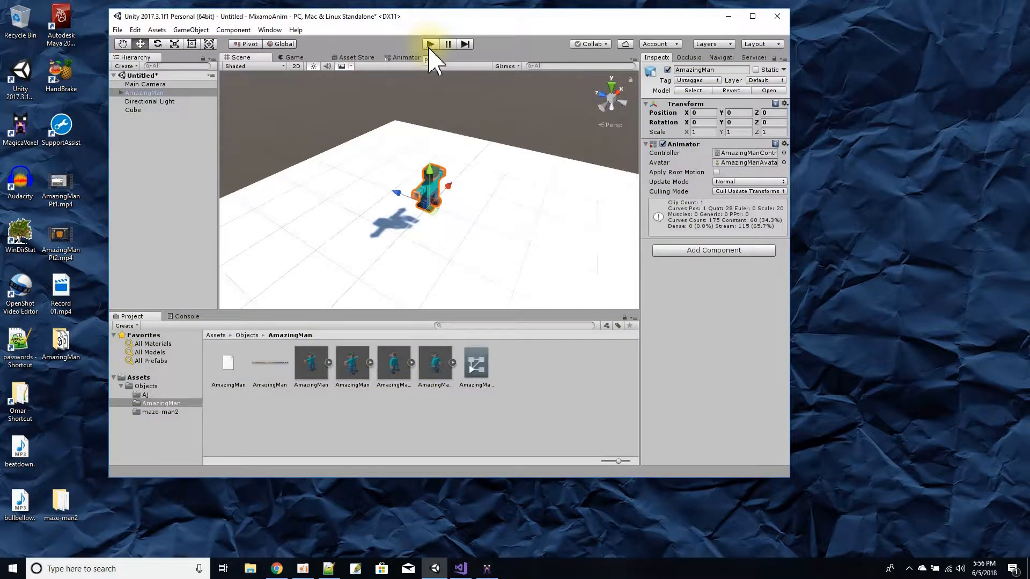
# Enable Loop Time for the AmazingMan@Happy Idle clip, widening the import settings area, and apply the change
pyautogui.click(476, 364)
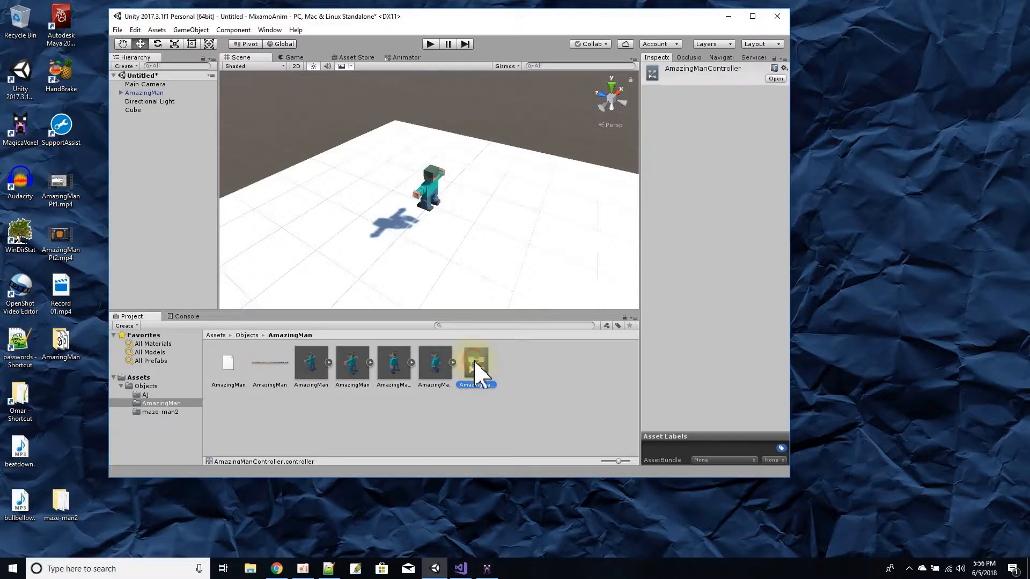
pyautogui.click(394, 370)
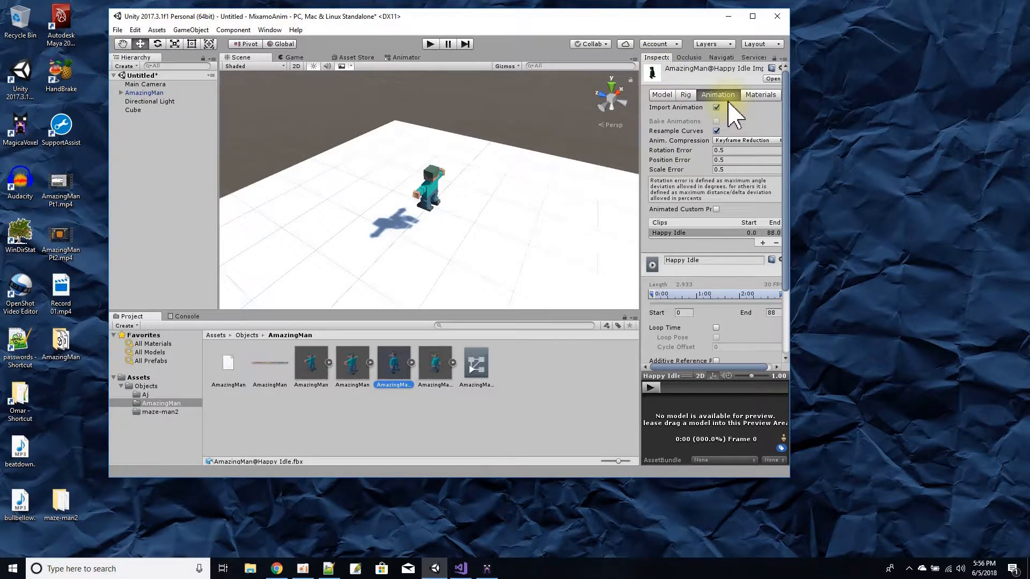
pyautogui.scroll(-5, 739, 220)
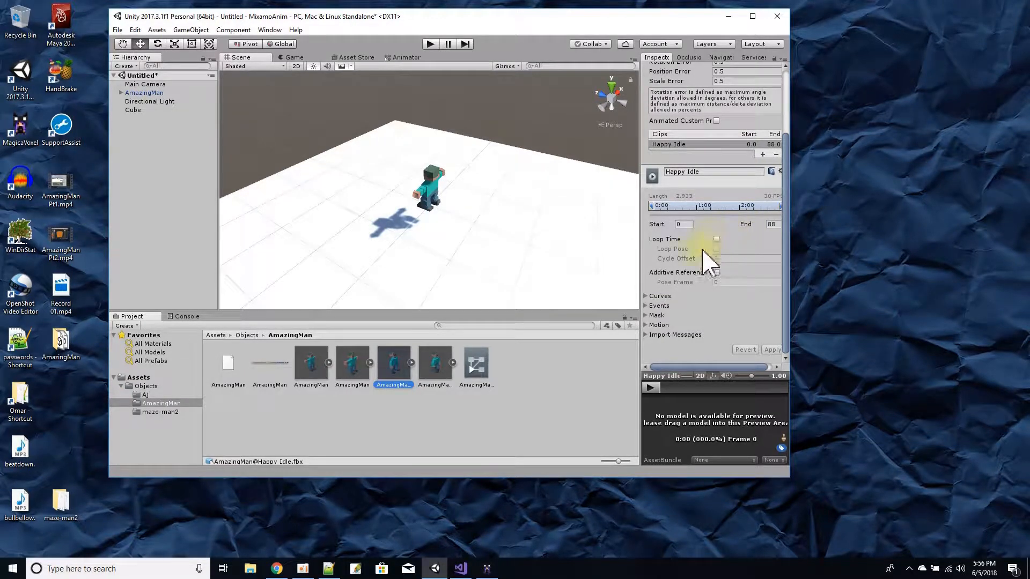
pyautogui.moveTo(639, 292); pyautogui.dragTo(619, 287)
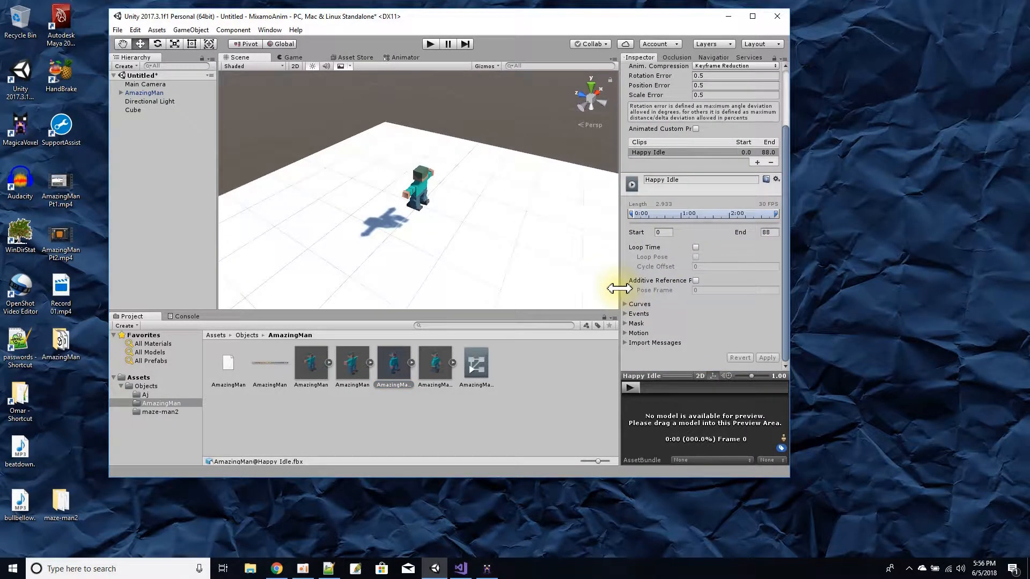
pyautogui.click(695, 247)
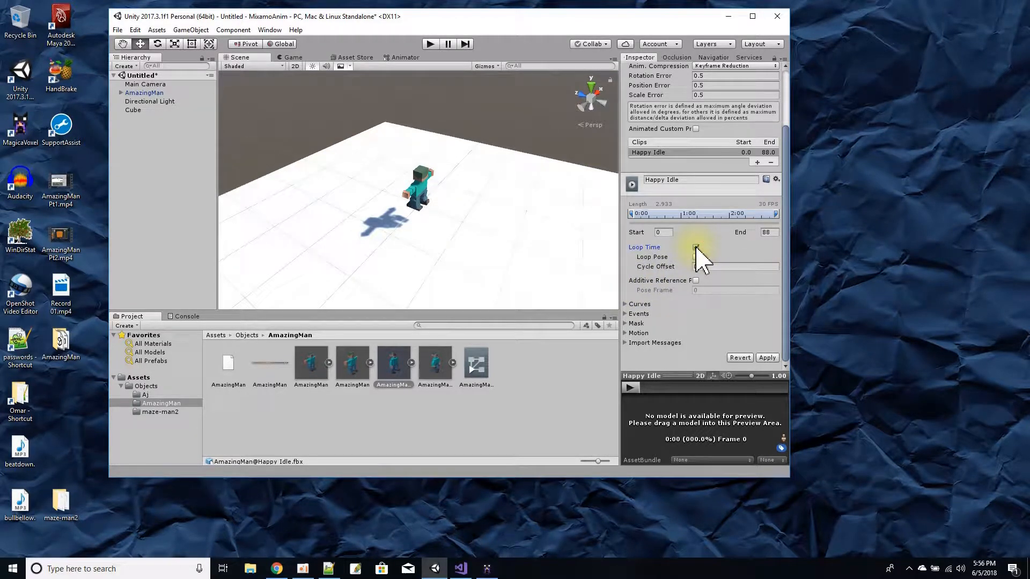
pyautogui.click(768, 358)
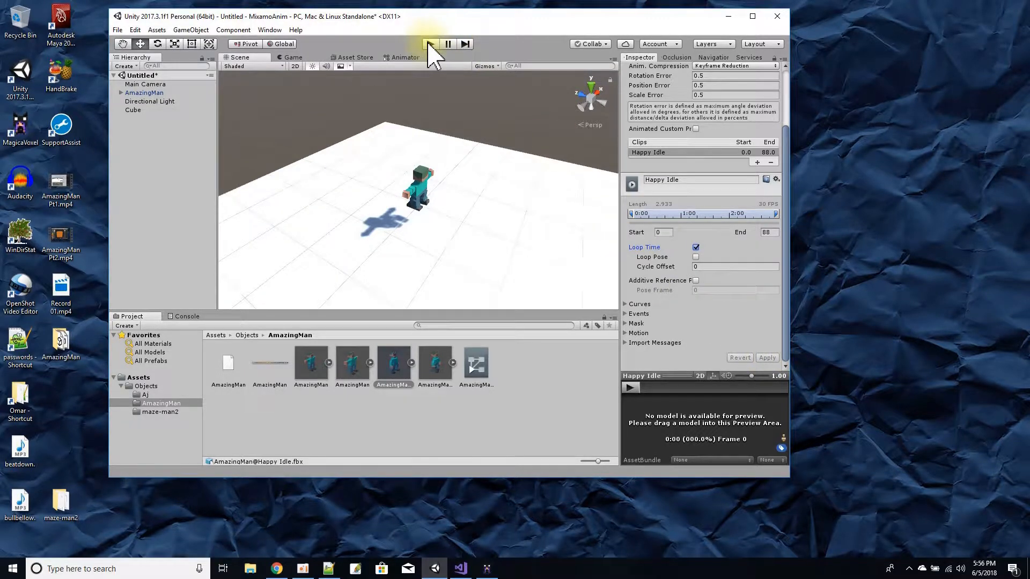
# Align the Main Camera with a closer scene view of AmazingMan
pyautogui.scroll(3, 434, 214)
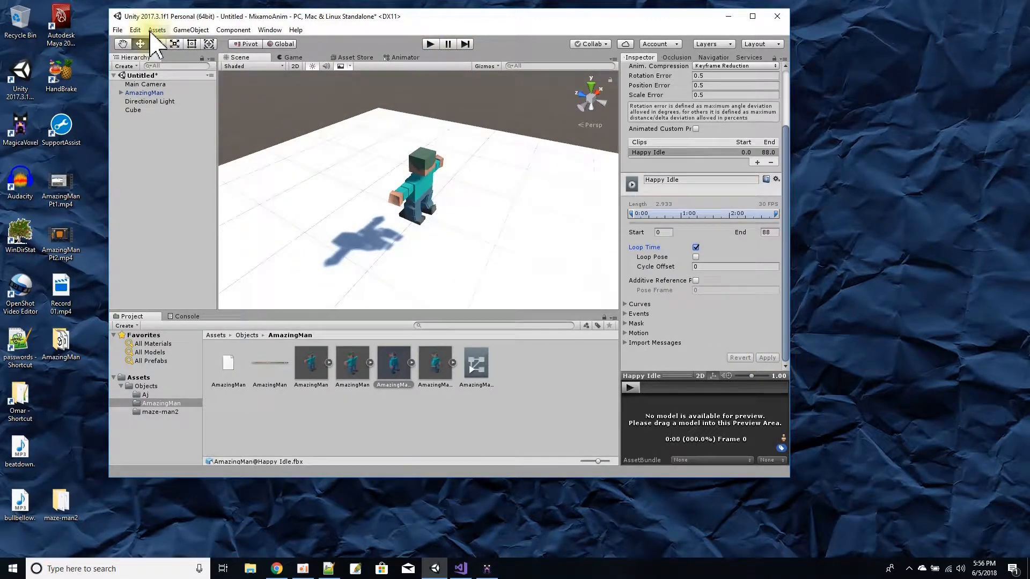
pyautogui.click(148, 85)
pyautogui.click(187, 30)
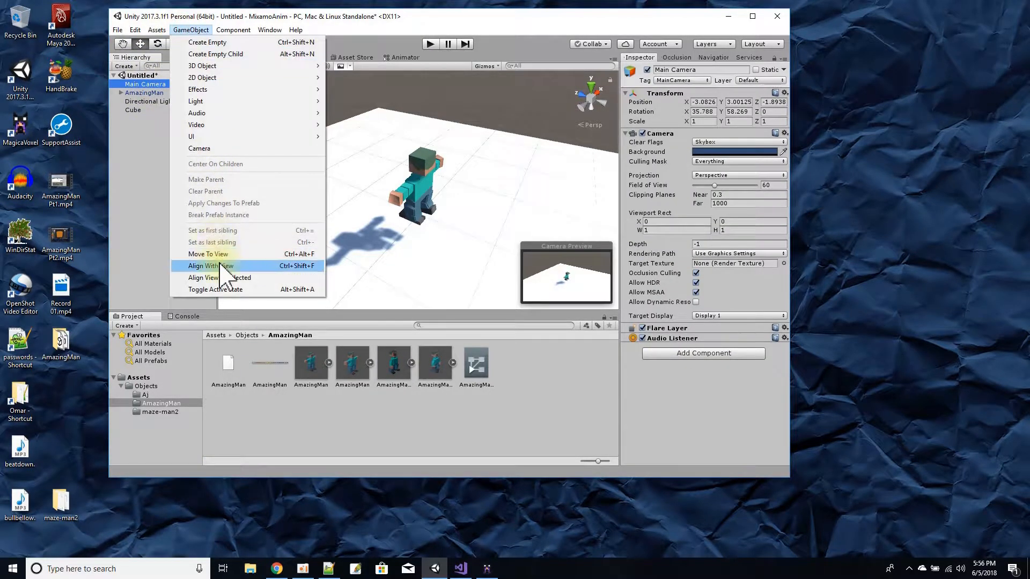
pyautogui.click(212, 282)
# Play the game and watch AmazingMan's looping idle from the front in the scene view, then stop playback
pyautogui.keyDown('alt'); pyautogui.moveTo(379, 203); pyautogui.dragTo(610, 196); pyautogui.keyUp('alt')
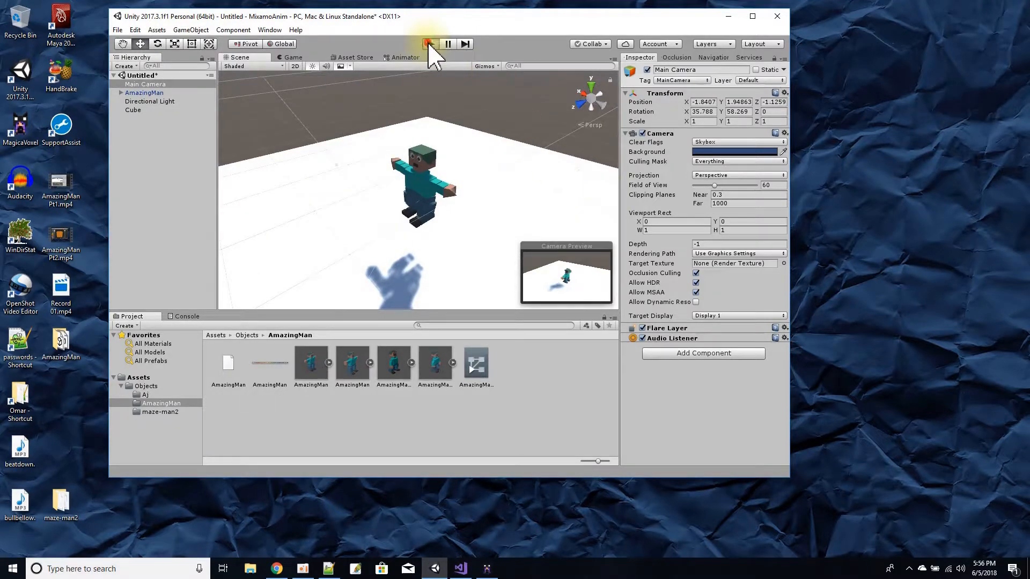
pyautogui.click(431, 43)
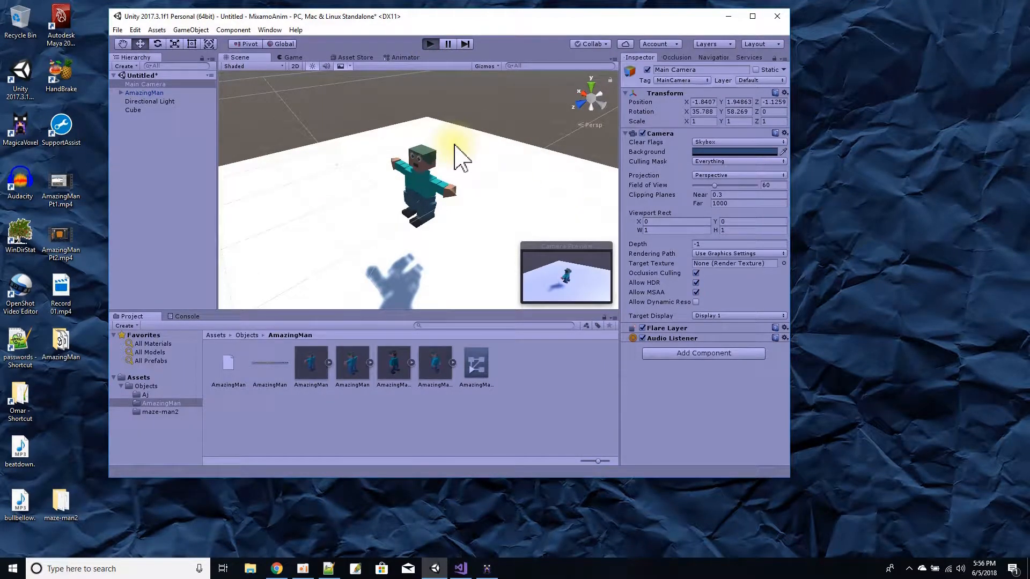
pyautogui.click(239, 58)
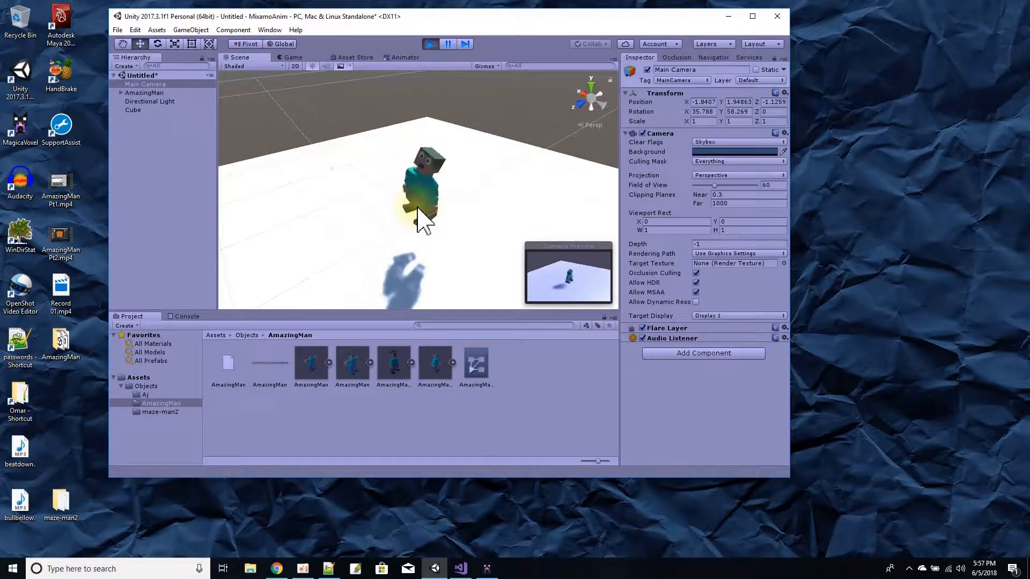
pyautogui.click(429, 44)
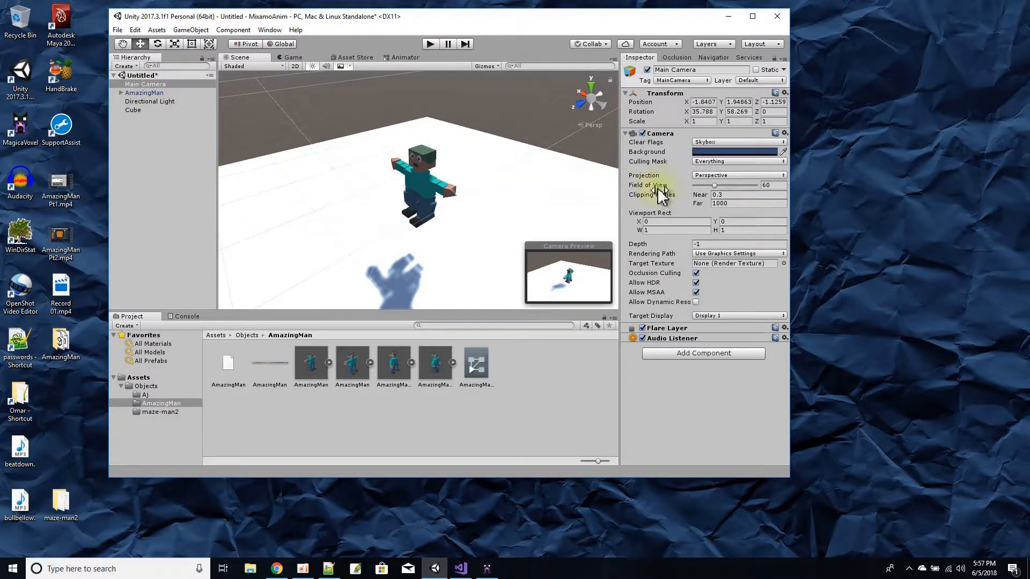
# Open AmazingManController and add the AmazingMan@Walking animation as a state just below Happy Idle
pyautogui.click(475, 363)
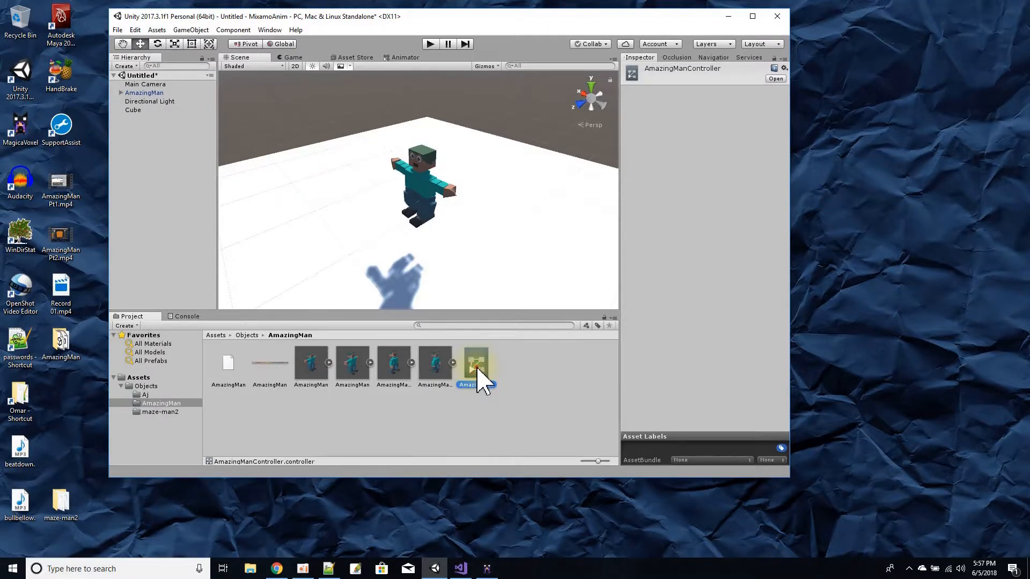
pyautogui.doubleClick(477, 368)
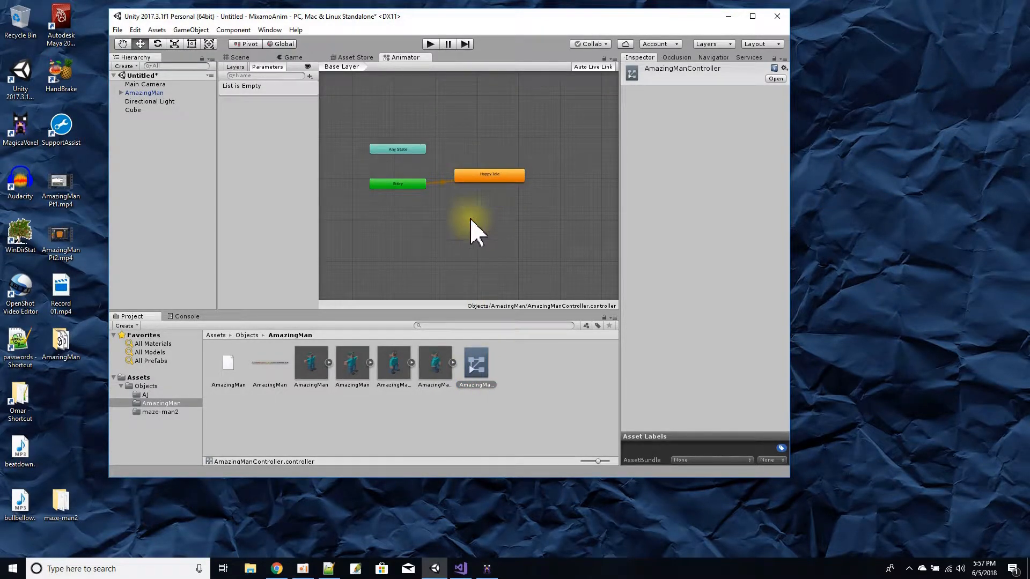
pyautogui.click(394, 373)
pyautogui.click(424, 368)
pyautogui.moveTo(424, 369); pyautogui.dragTo(470, 213)
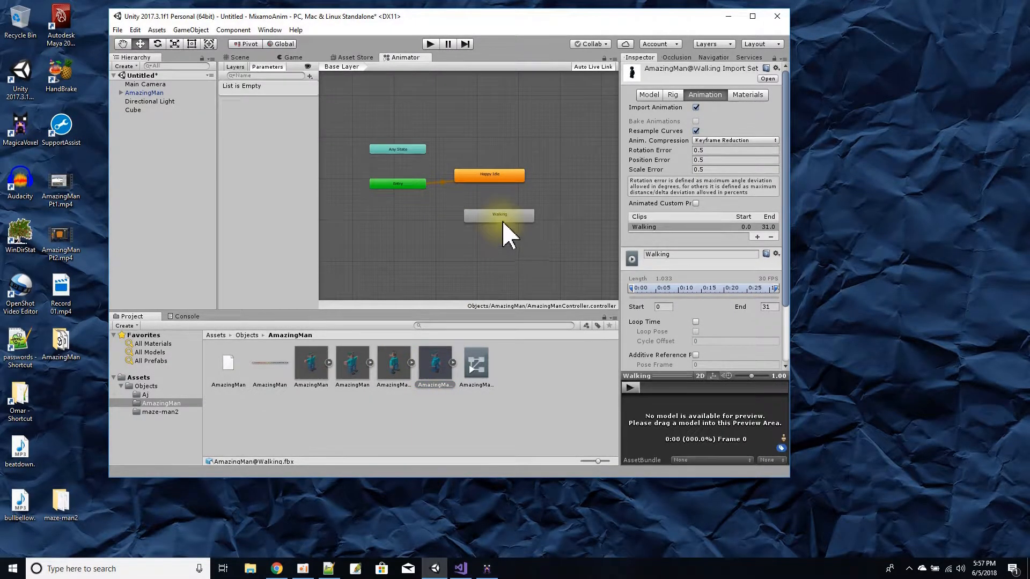
pyautogui.click(491, 210)
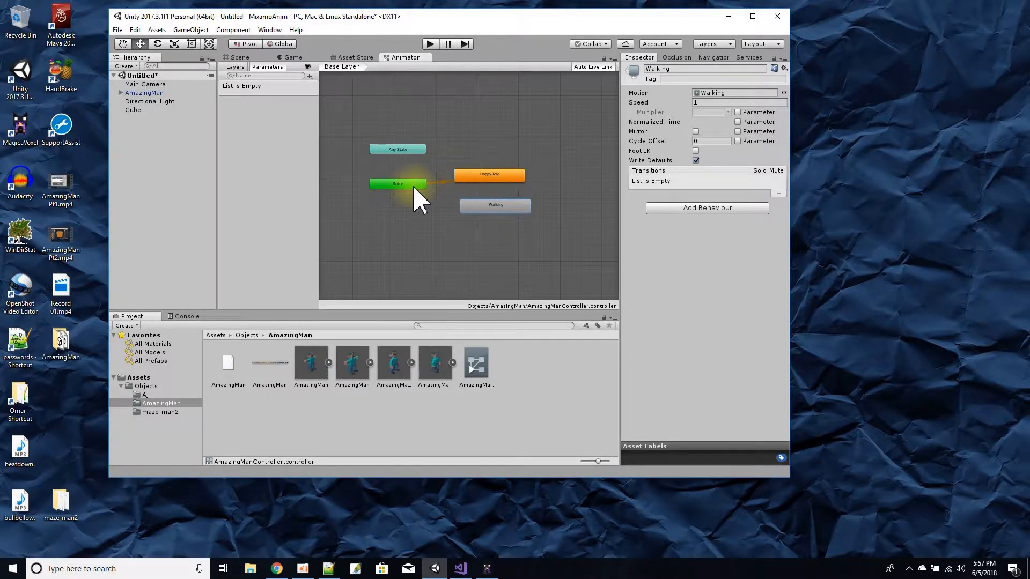
pyautogui.moveTo(499, 207); pyautogui.dragTo(495, 215)
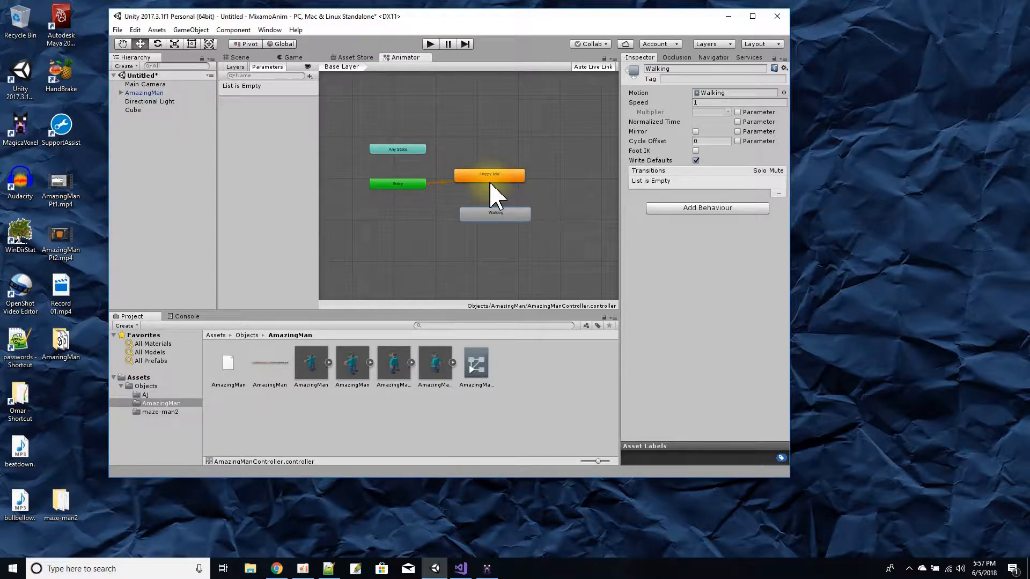
# Create a transition from the Happy Idle state to the Walking state and inspect its settings
pyautogui.click(440, 183)
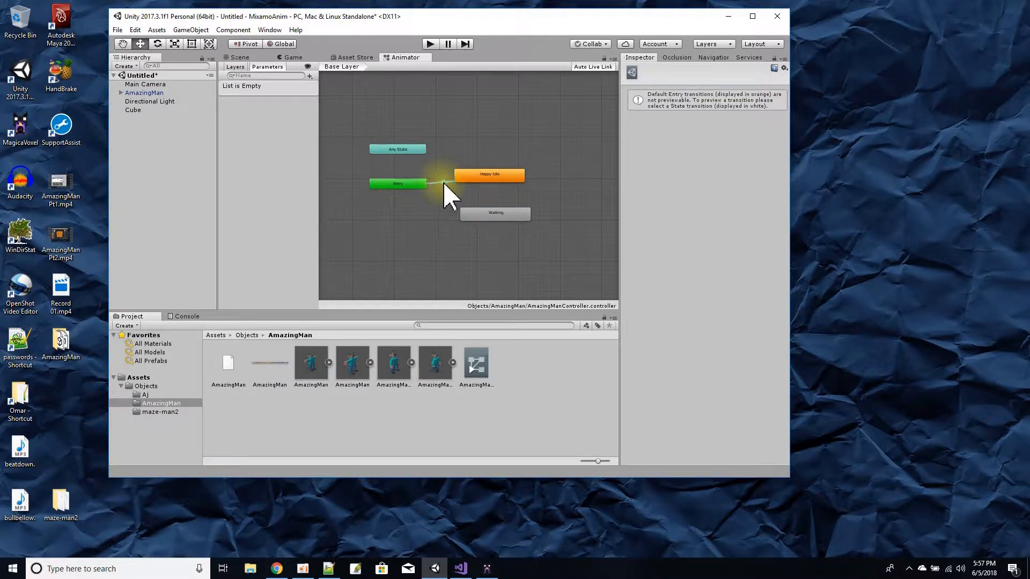
pyautogui.click(481, 178)
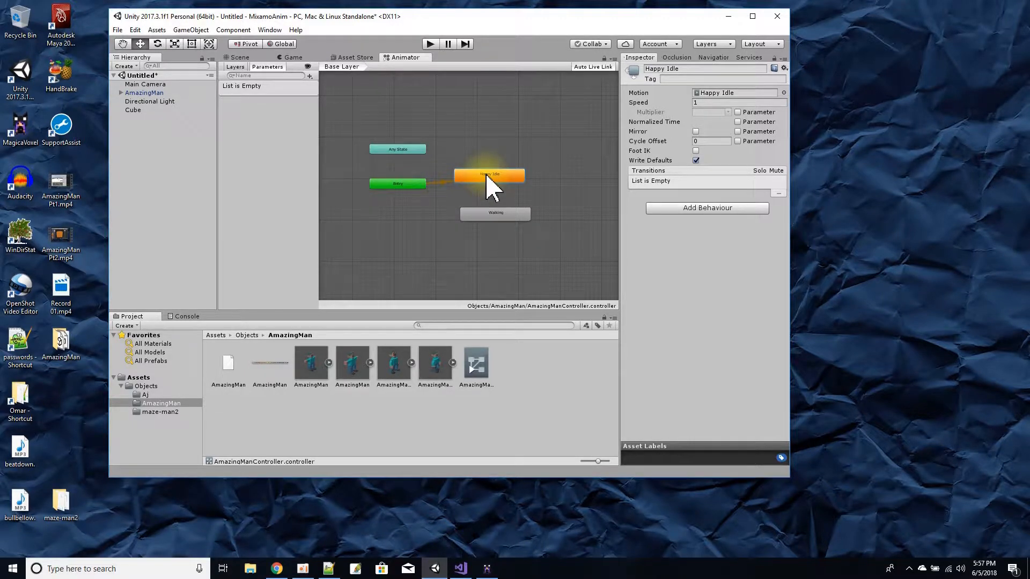
pyautogui.rightClick(487, 176)
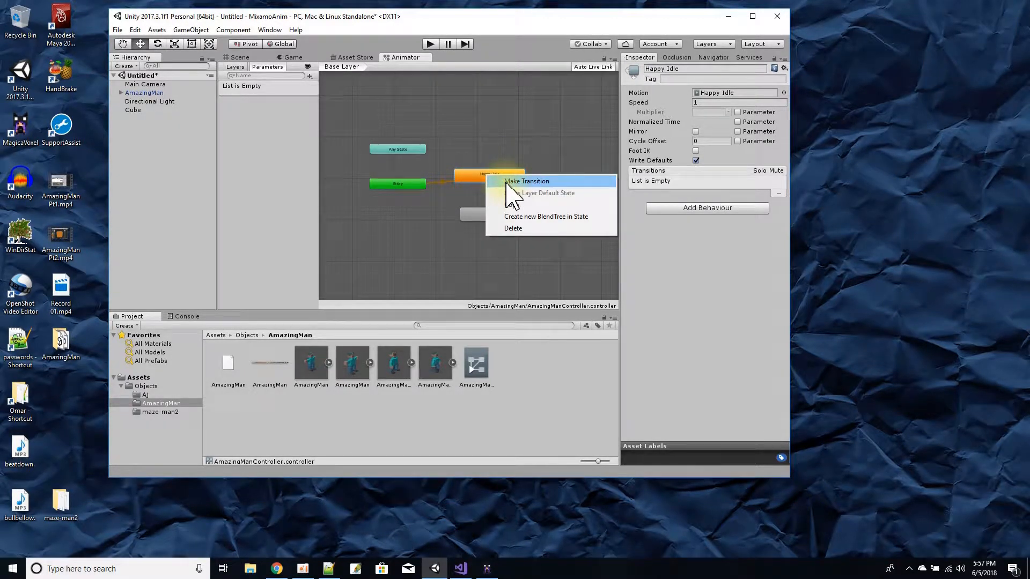
pyautogui.click(509, 181)
pyautogui.click(485, 215)
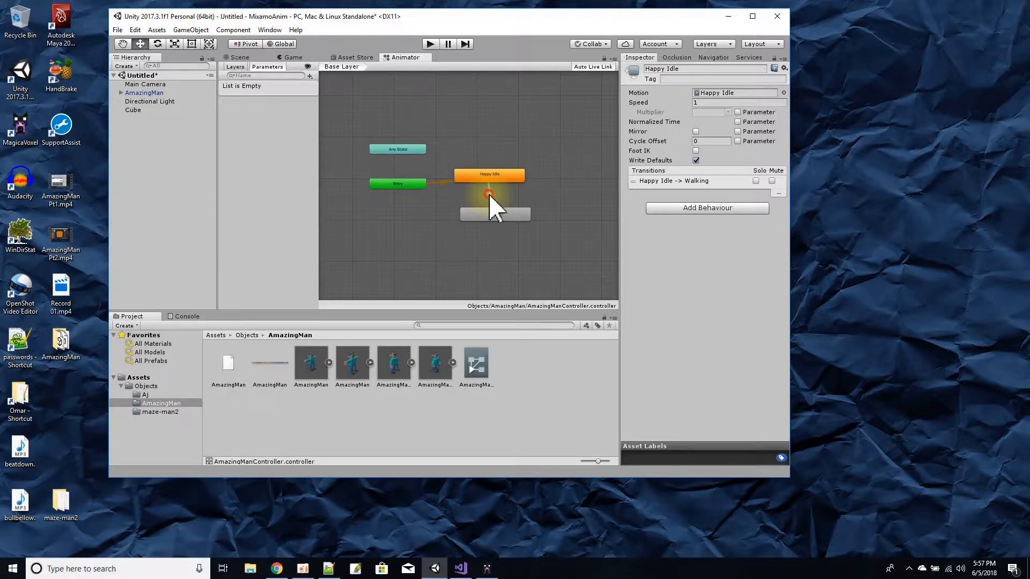
pyautogui.click(488, 195)
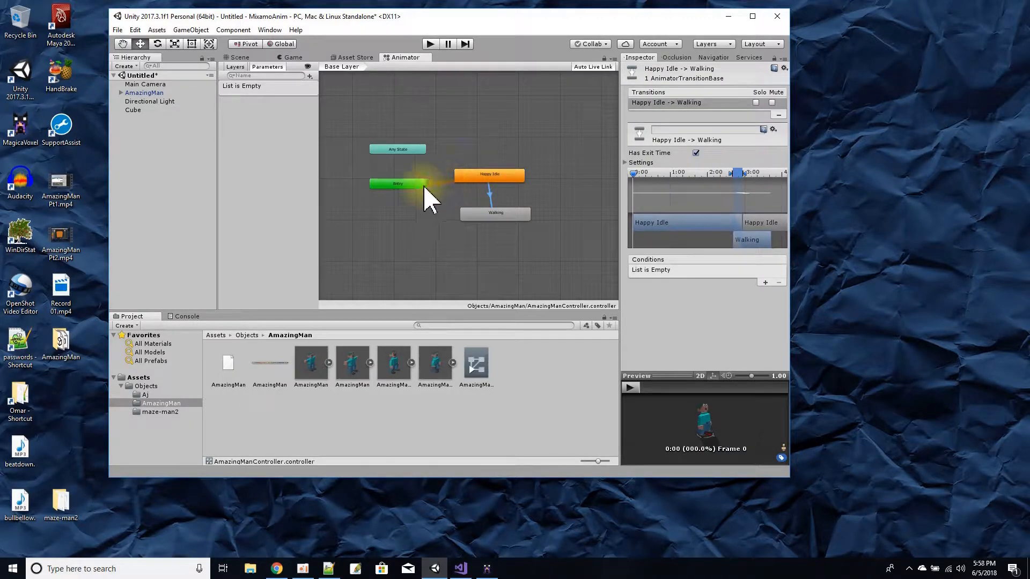
pyautogui.click(499, 213)
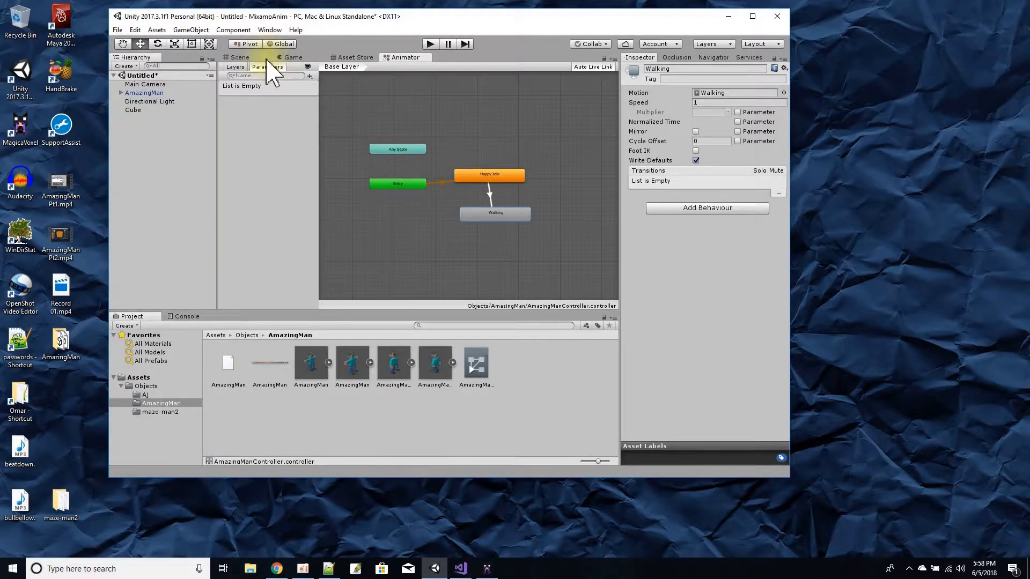
# Return to the scene and align the Main Camera with the current front view of AmazingMan
pyautogui.click(239, 58)
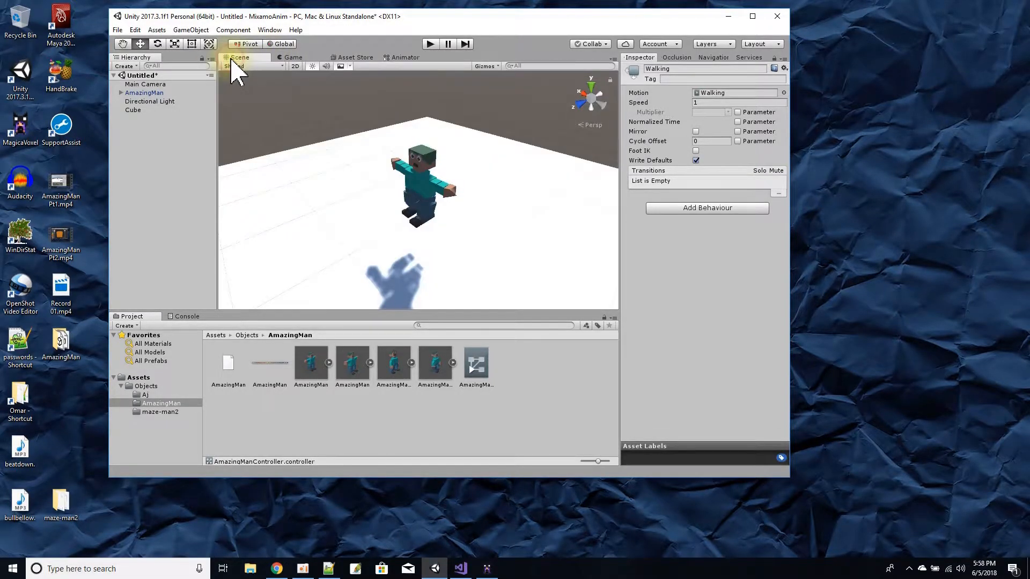
pyautogui.click(144, 84)
pyautogui.click(190, 30)
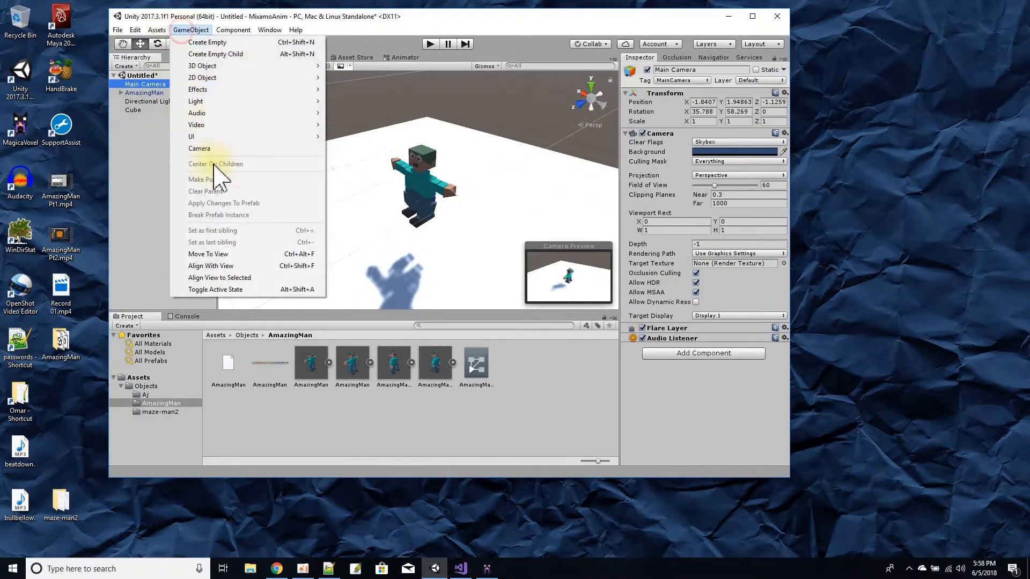
pyautogui.click(236, 266)
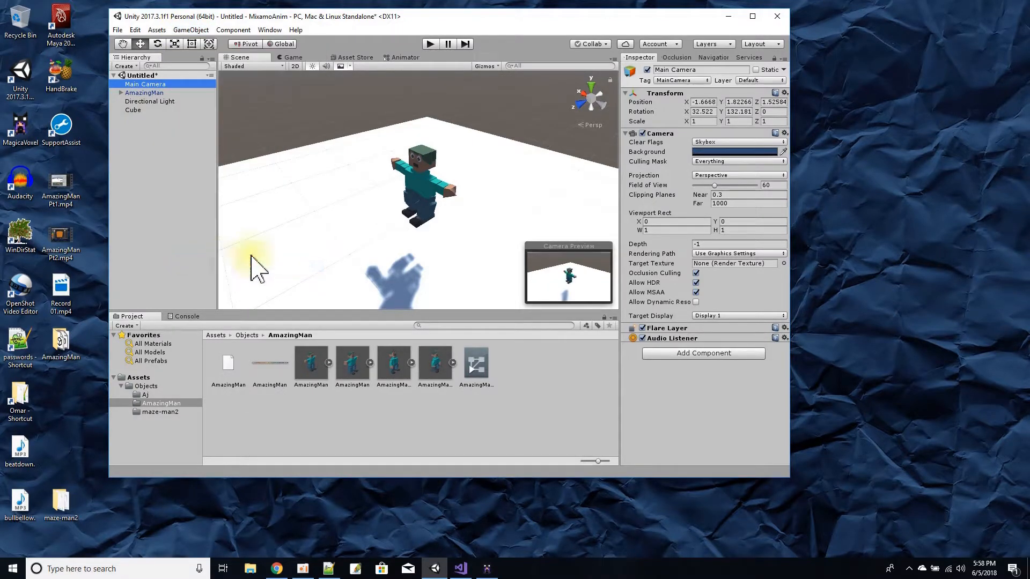
# Play the game to view AmazingMan's animation through the Main Camera, and stop playback
pyautogui.click(431, 44)
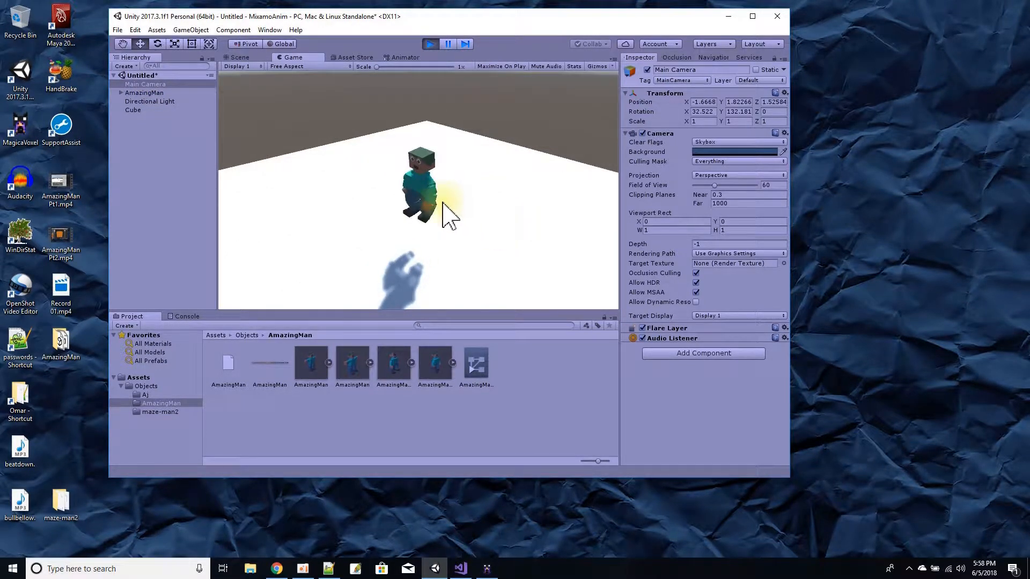
pyautogui.click(429, 44)
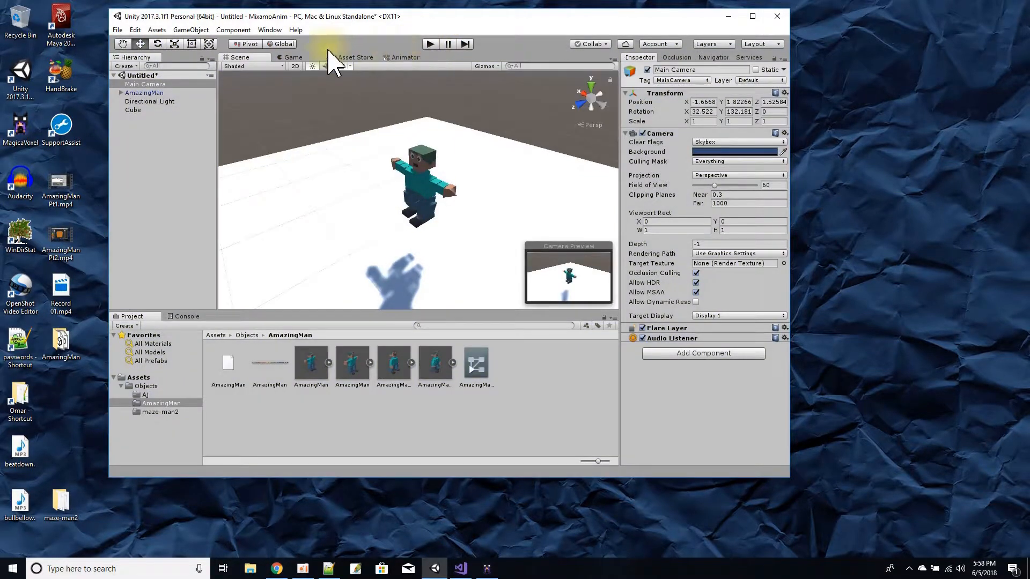
# Enable Loop Time for the Walking clip of AmazingMan@Walking and apply the import settings
pyautogui.click(433, 365)
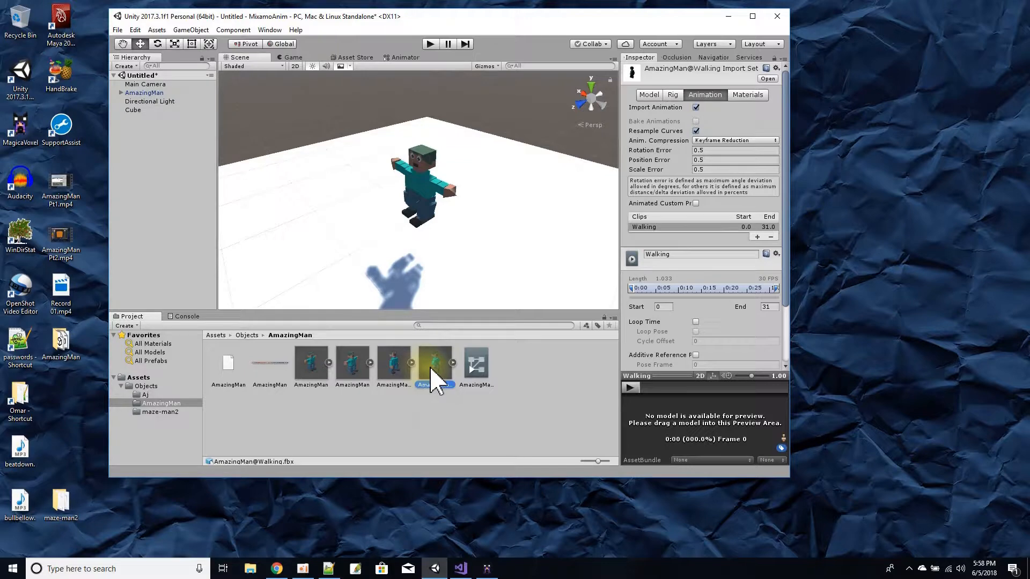
pyautogui.click(701, 96)
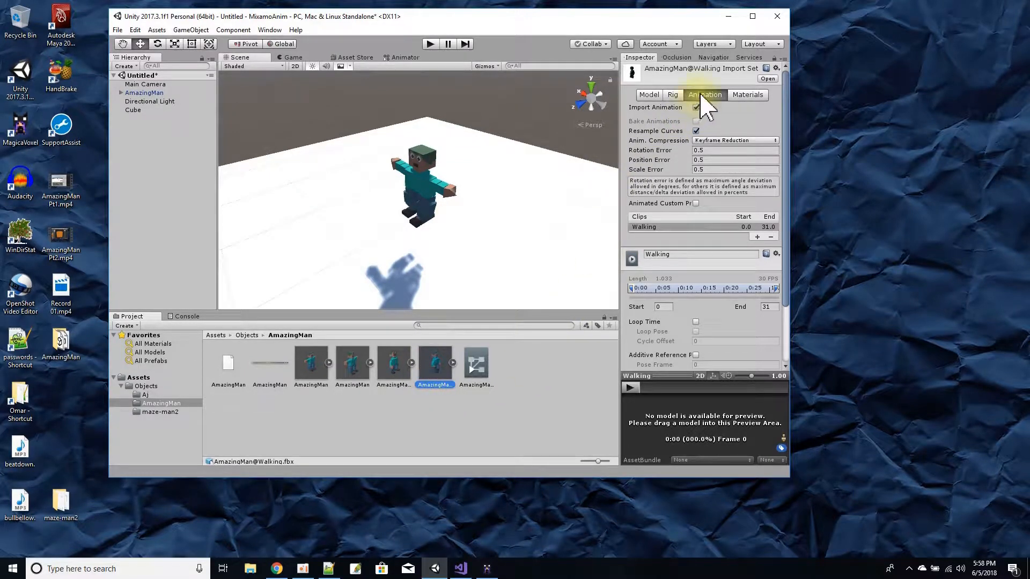
pyautogui.click(696, 322)
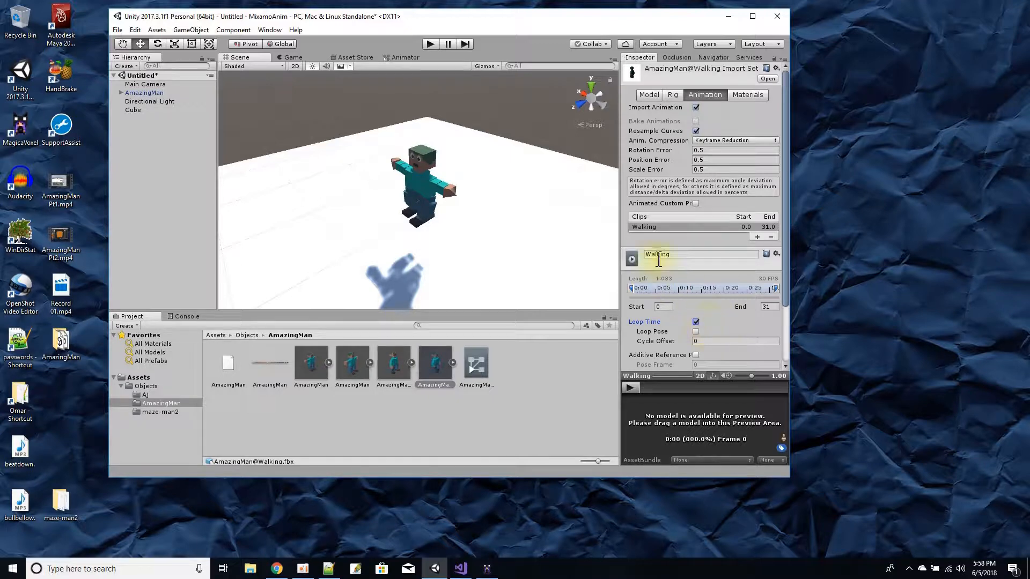
pyautogui.scroll(-3, 724, 330)
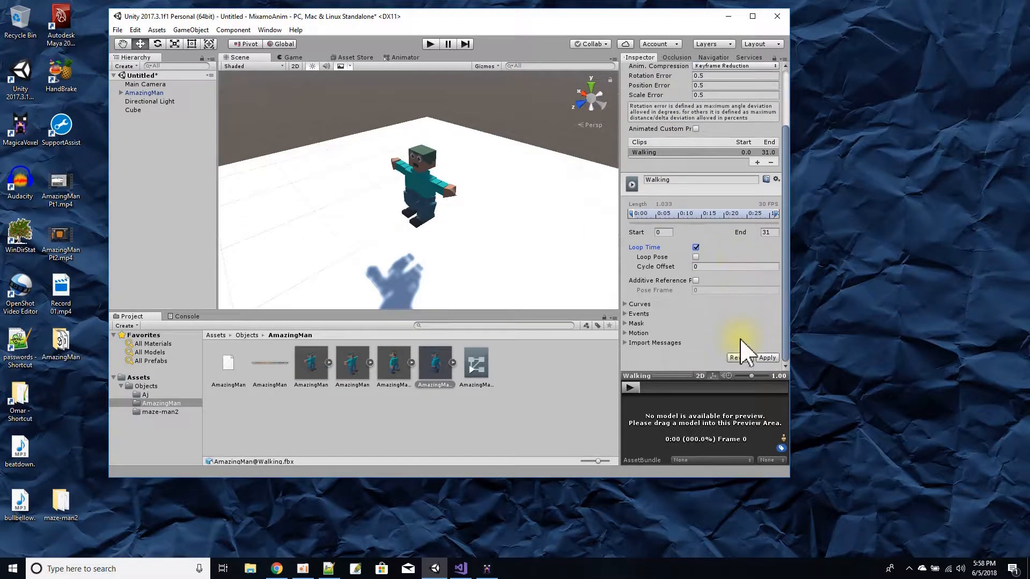
pyautogui.click(767, 358)
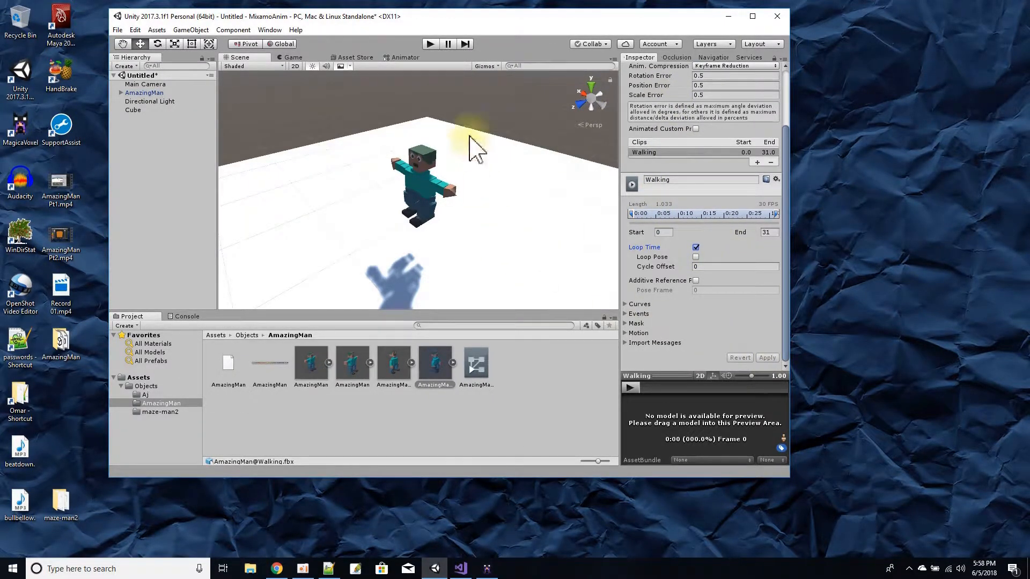
# Review the Happy Idle and Walking states in the animator, play the game to watch both animations, and stop playback
pyautogui.click(402, 57)
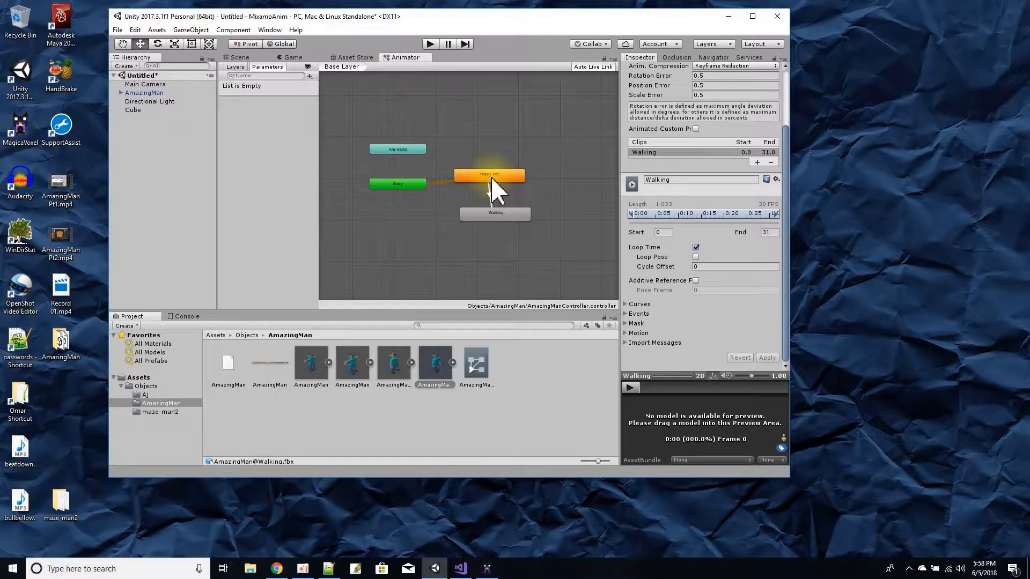
pyautogui.click(494, 213)
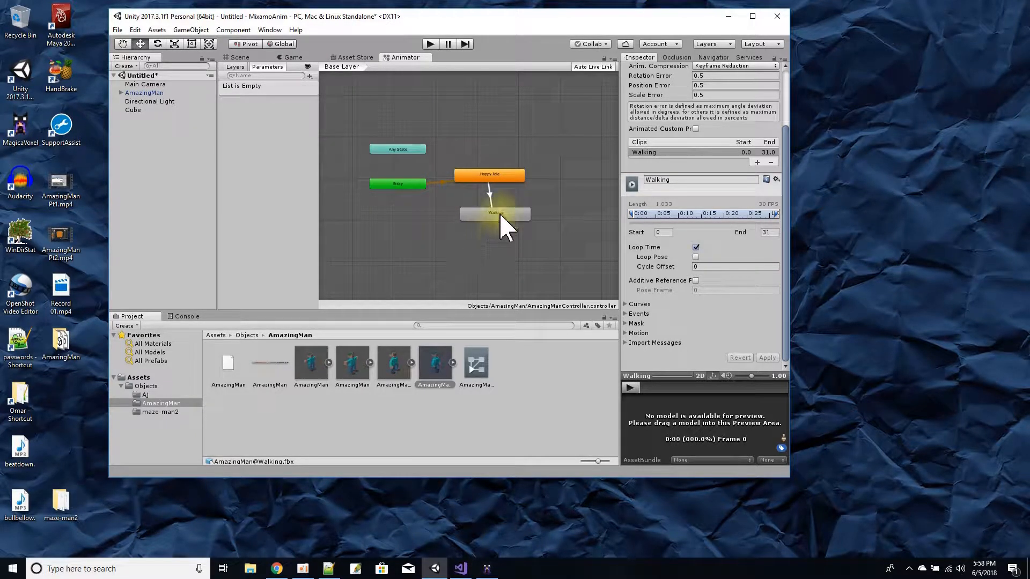
pyautogui.click(430, 44)
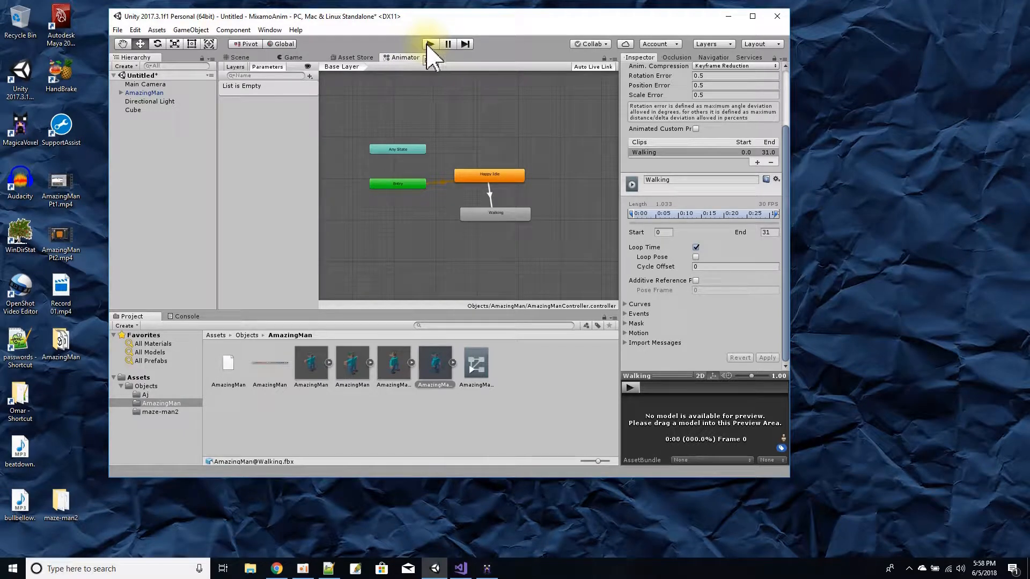
pyautogui.click(239, 57)
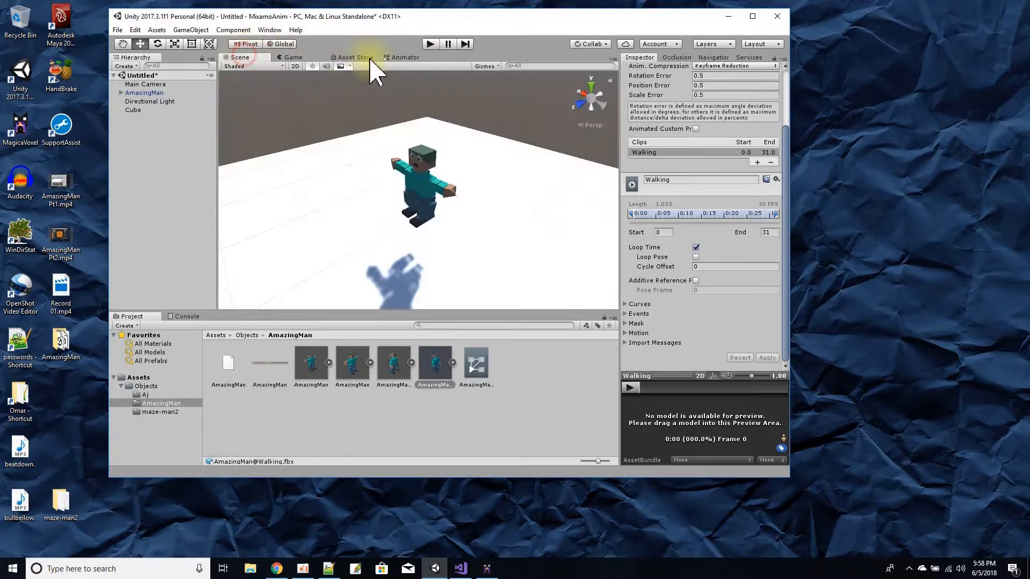
pyautogui.click(429, 45)
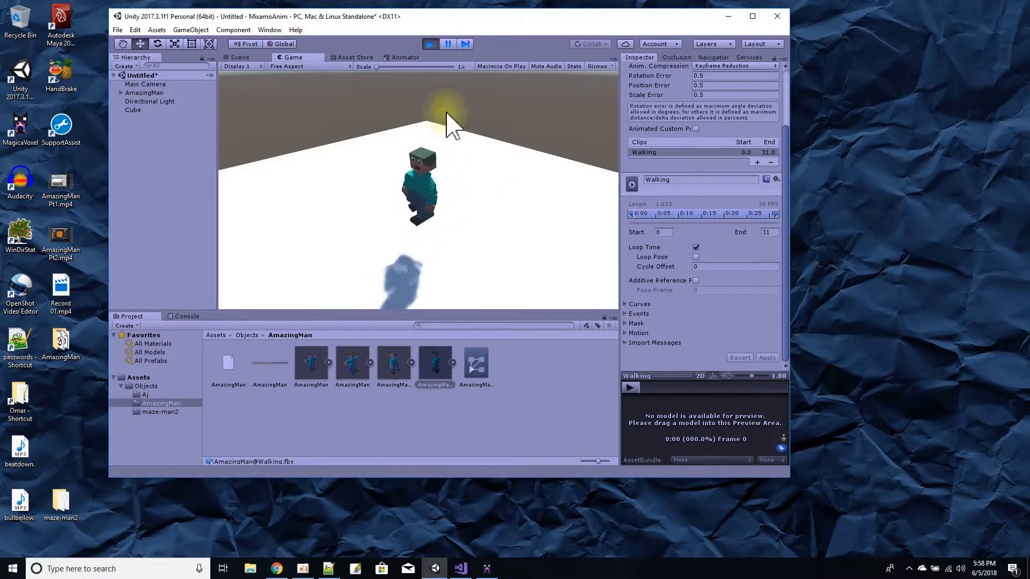
pyautogui.click(428, 45)
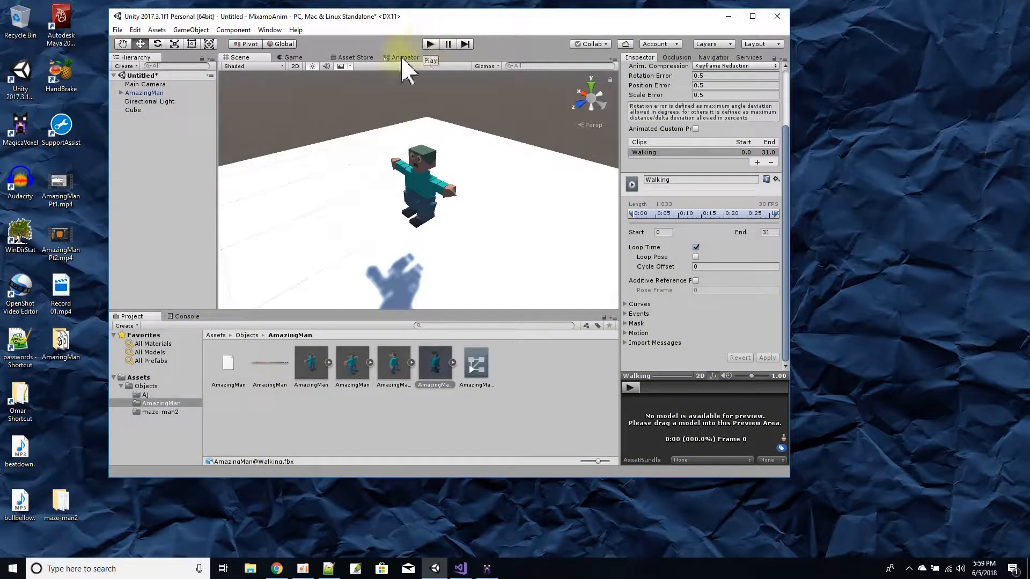
# Save the scene in the Assets folder as Scene2
pyautogui.click(117, 31)
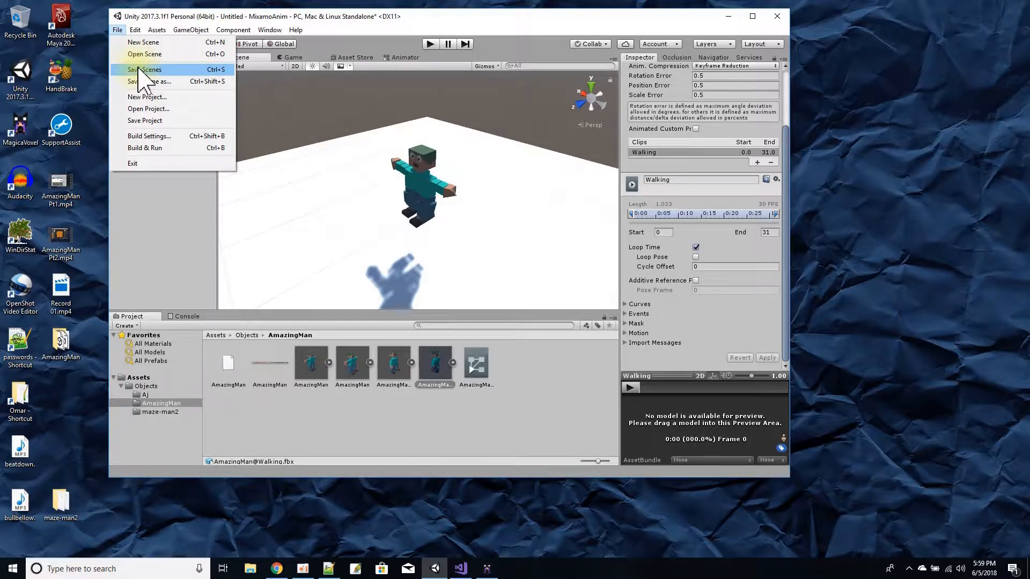
pyautogui.click(141, 69)
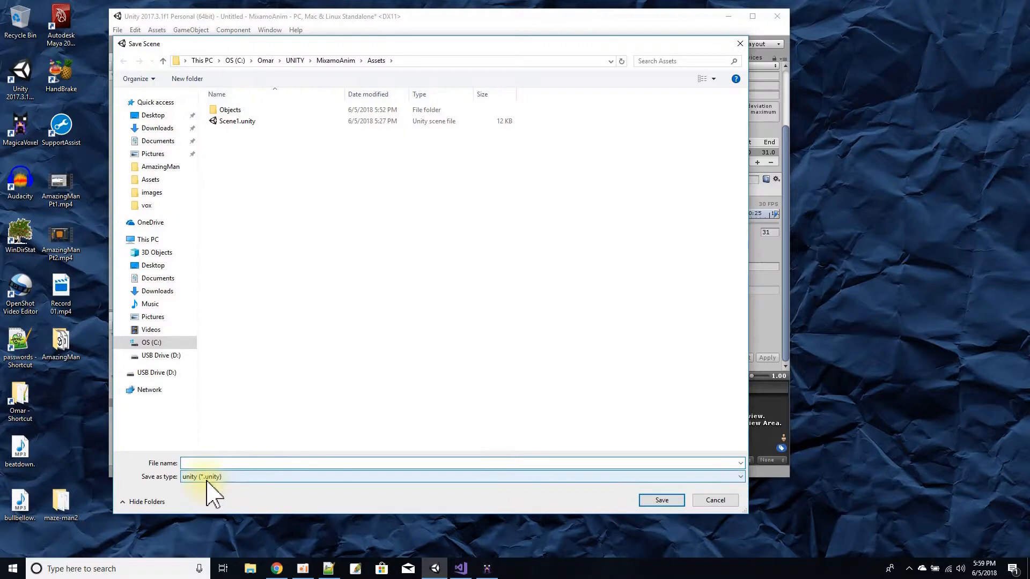
pyautogui.write('Scene2')
pyautogui.press('Return')
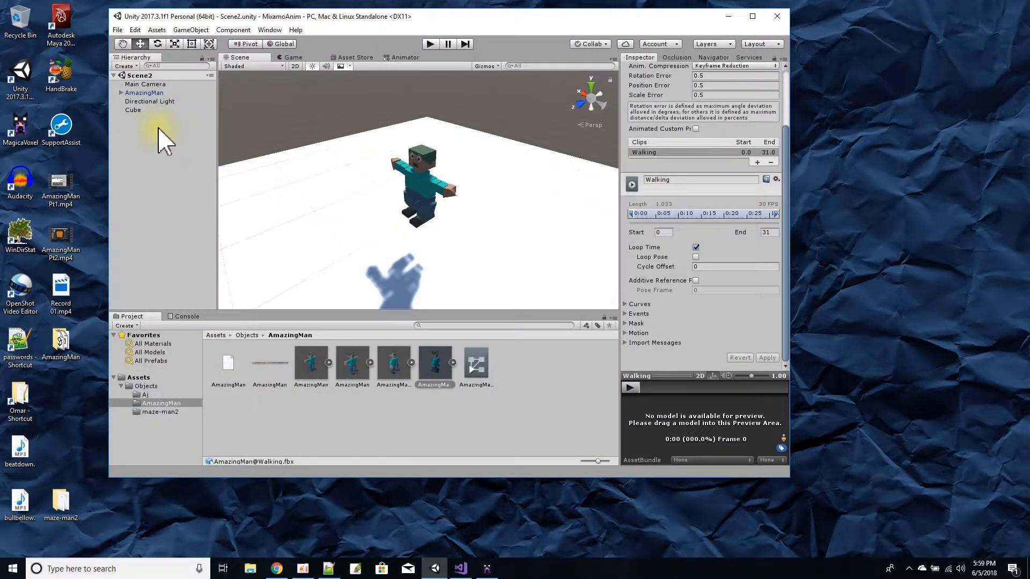
# Open AmazingManController, widen the state graph area and select the transition from Happy Idle to Walking
pyautogui.click(144, 92)
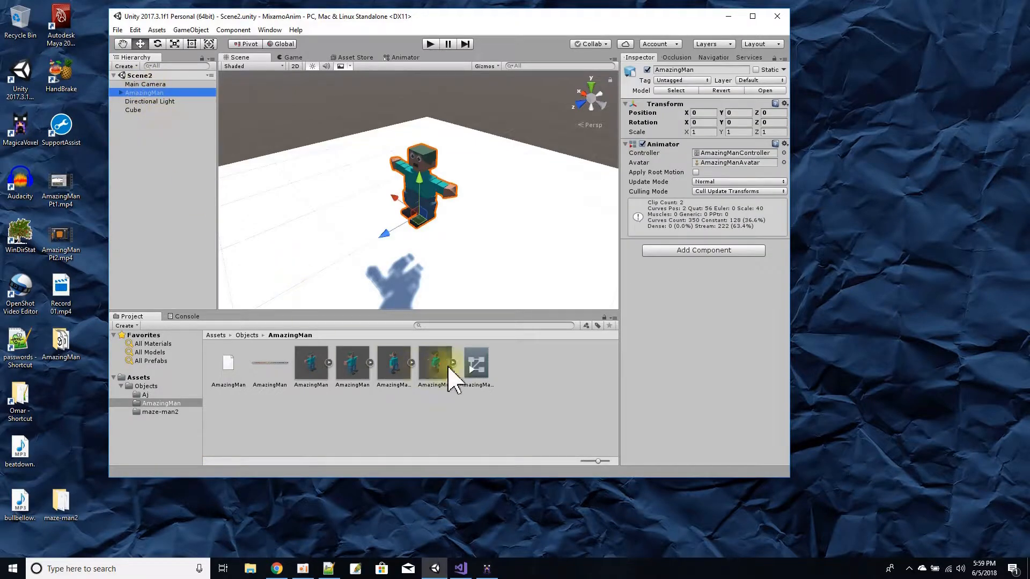
pyautogui.click(476, 367)
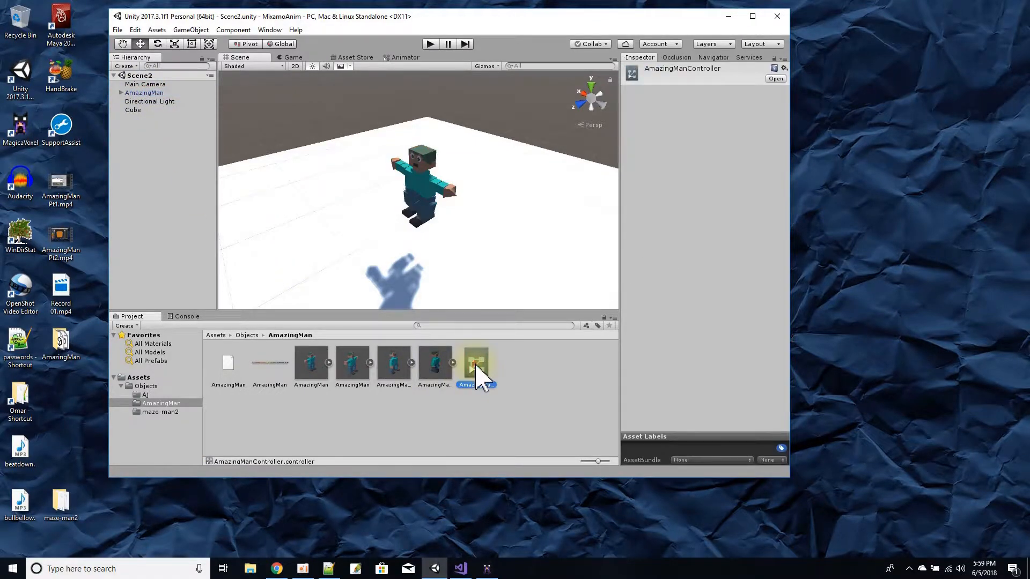
pyautogui.doubleClick(476, 366)
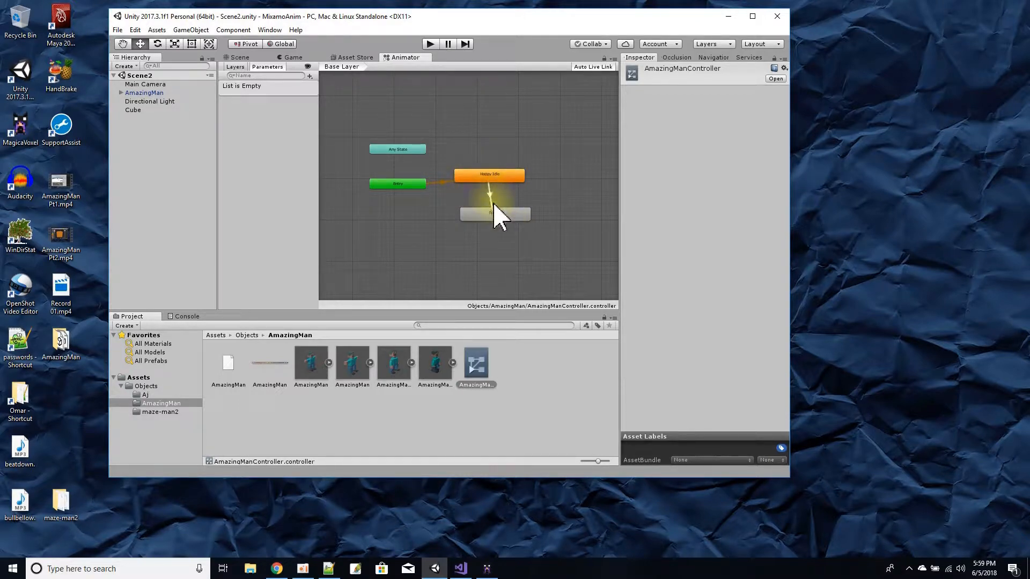
pyautogui.keyDown('alt'); pyautogui.scroll(5, 499, 217); pyautogui.keyUp('alt')
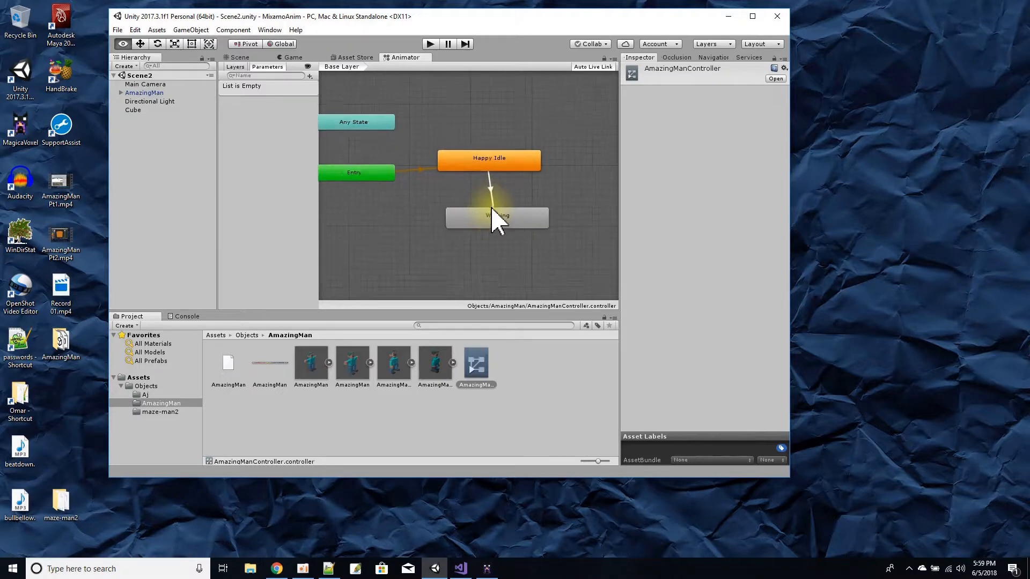
pyautogui.keyDown('alt'); pyautogui.scroll(2, 498, 217); pyautogui.keyUp('alt')
pyautogui.click(498, 217)
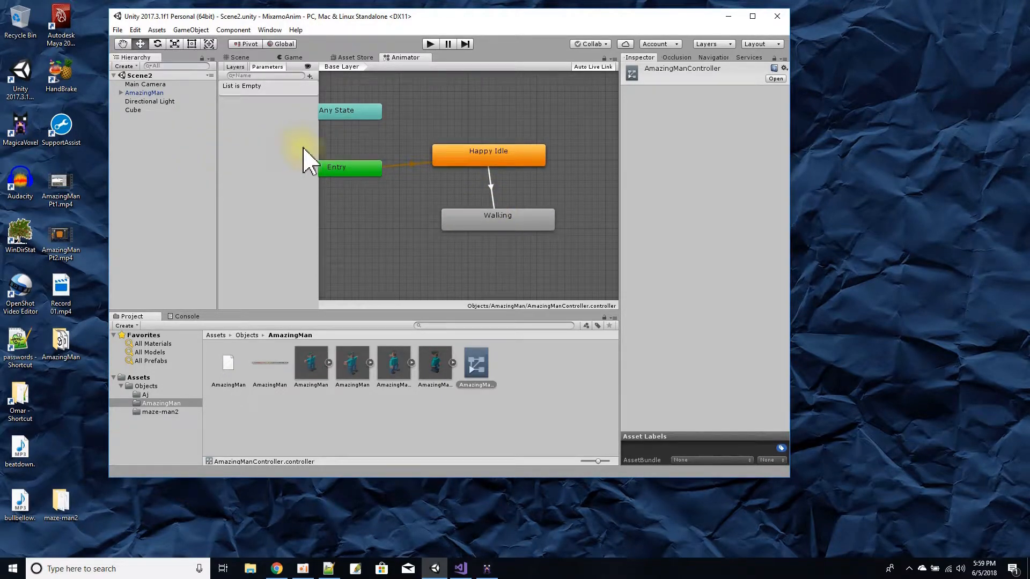
pyautogui.moveTo(314, 145); pyautogui.dragTo(299, 145)
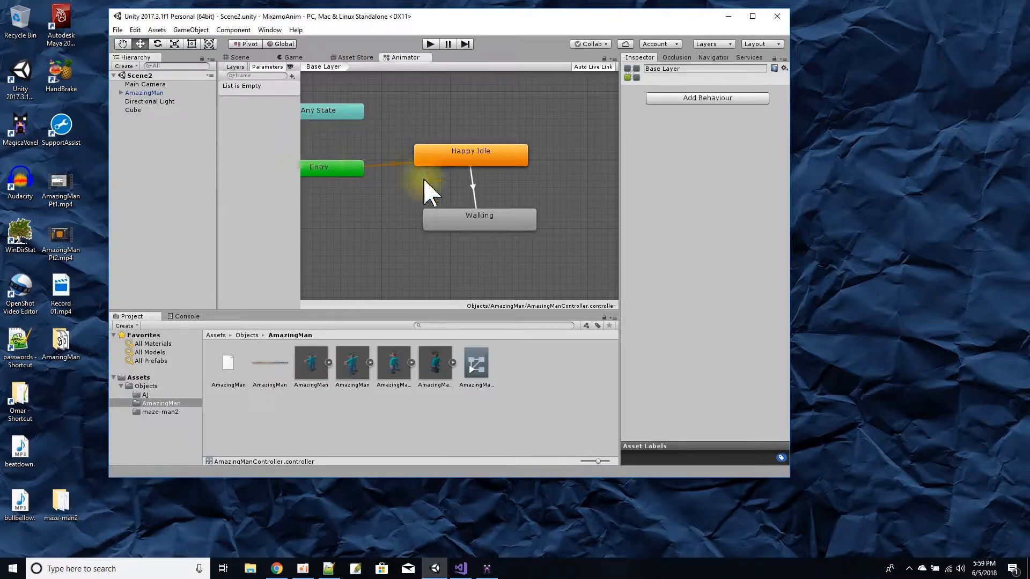
pyautogui.moveTo(617, 166); pyautogui.dragTo(667, 169)
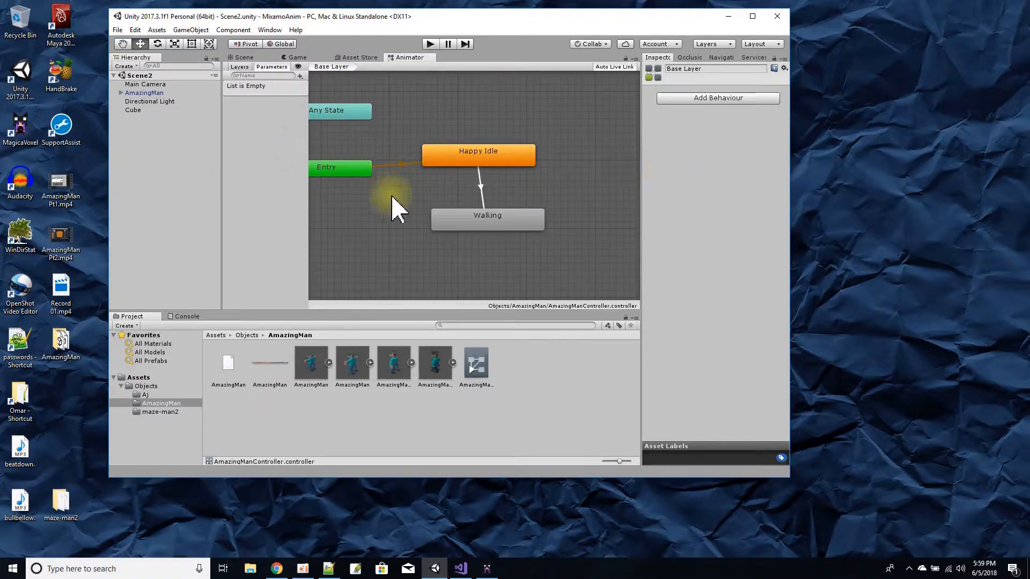
pyautogui.scroll(-2, 392, 202)
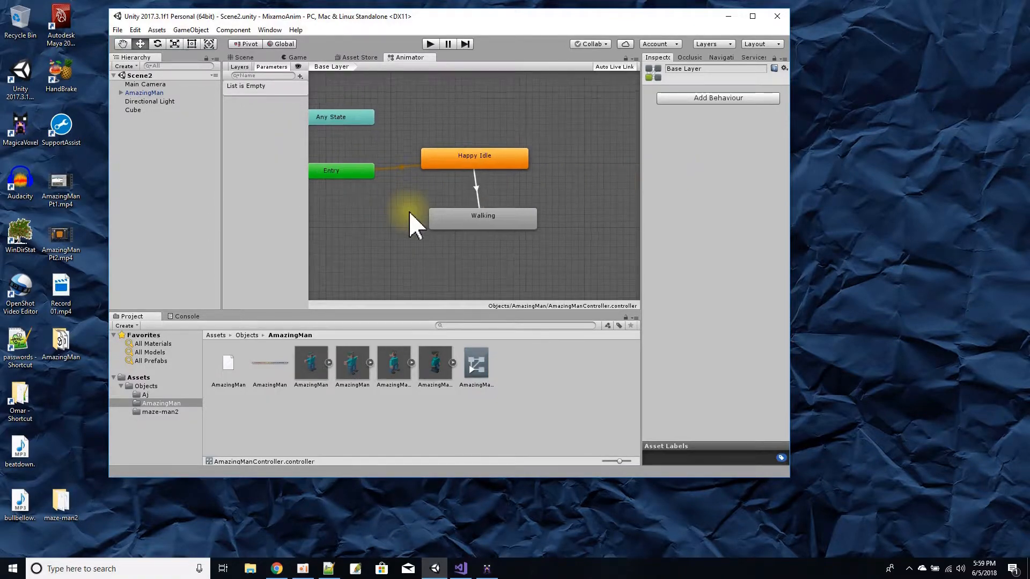
pyautogui.click(472, 192)
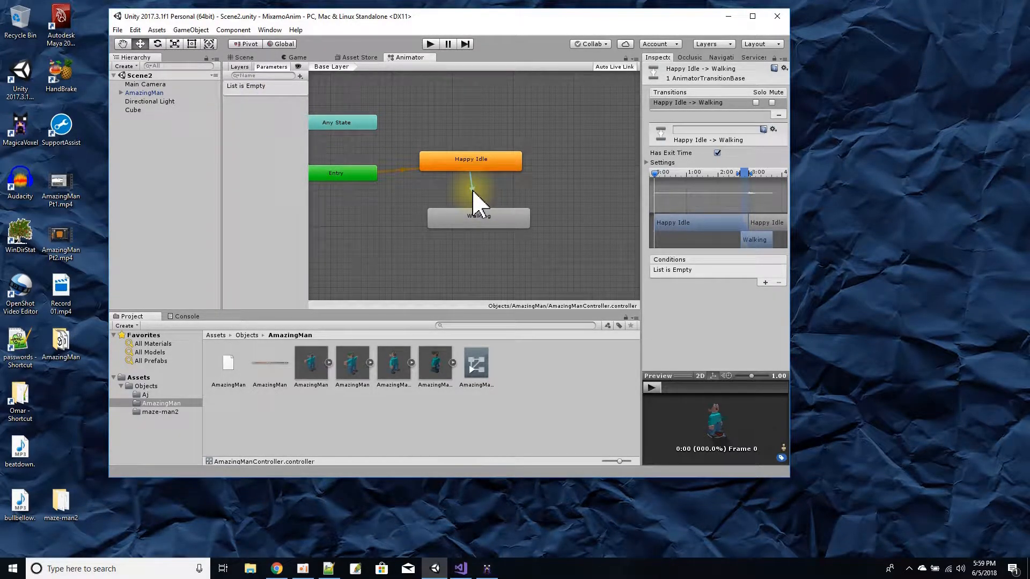
# Add a Bool parameter named isWalking to AmazingManController
pyautogui.click(268, 67)
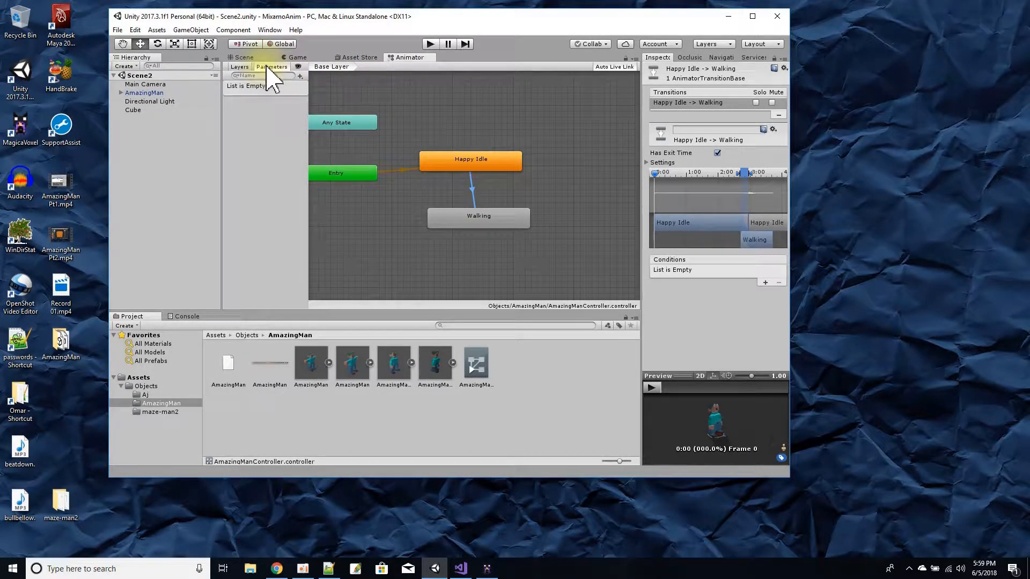
pyautogui.click(300, 76)
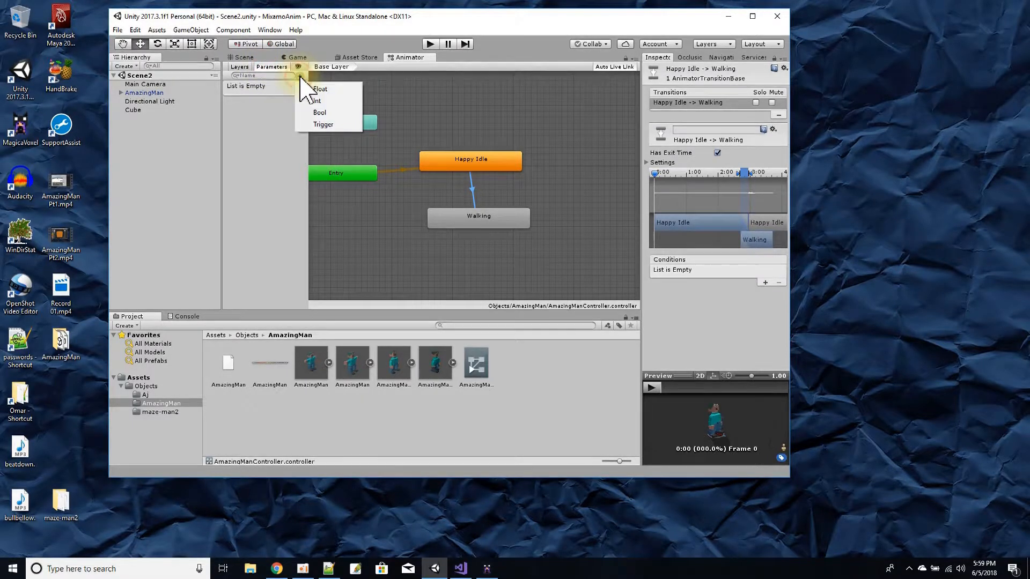
pyautogui.click(325, 112)
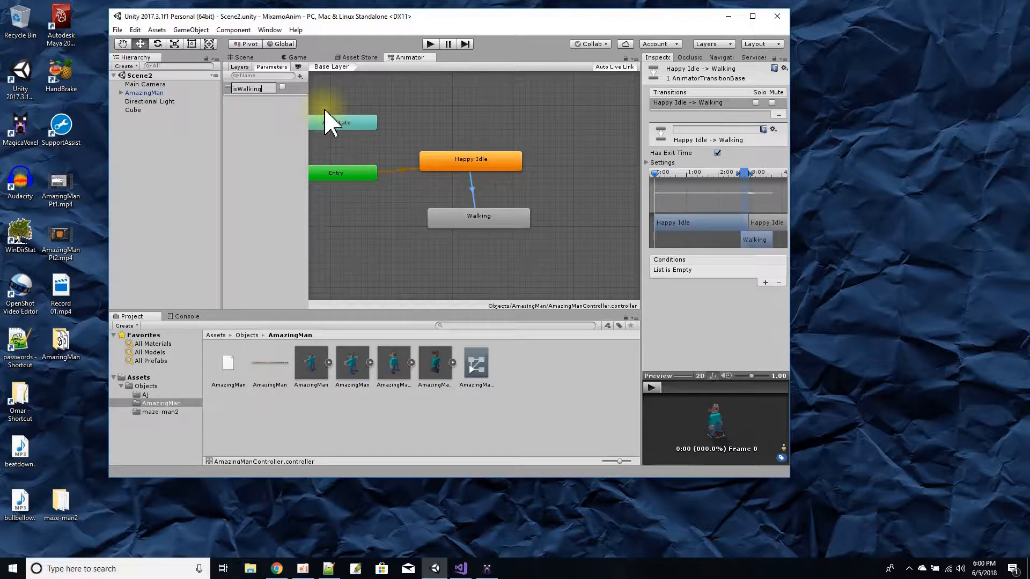
pyautogui.press('Return')
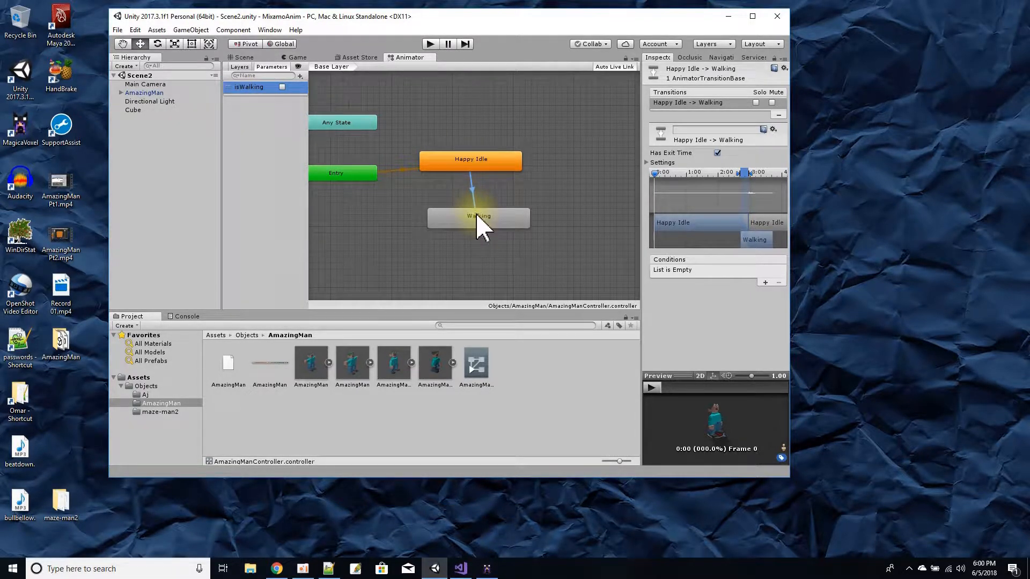
# Create a transition from the Walking state back to the Happy Idle state
pyautogui.rightClick(494, 215)
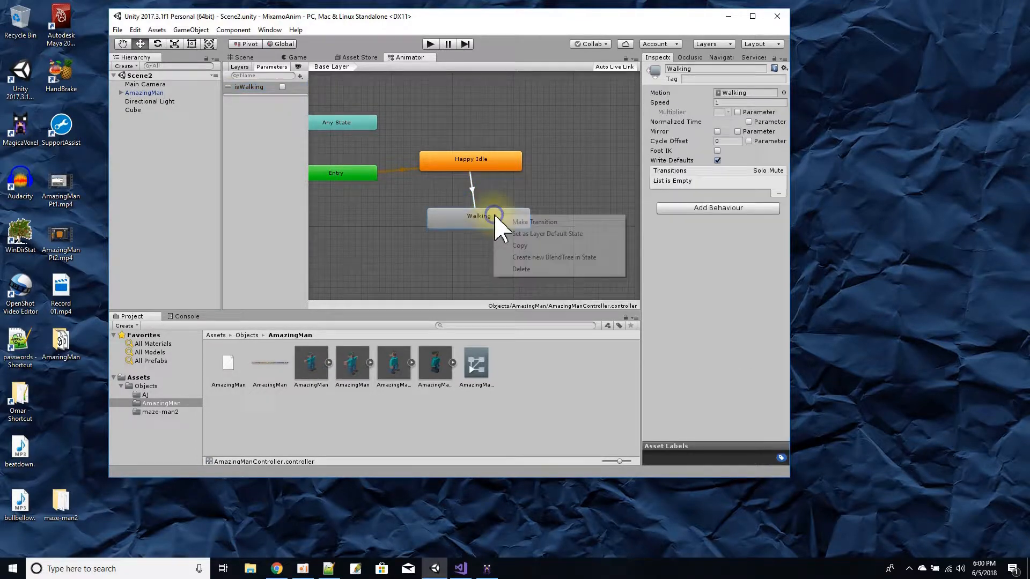
pyautogui.click(531, 222)
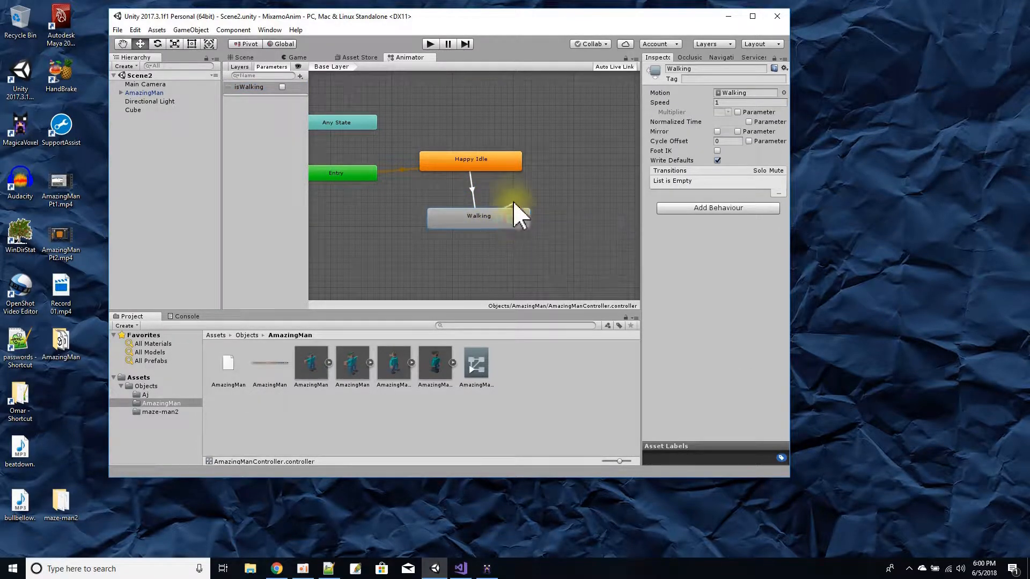
pyautogui.click(487, 164)
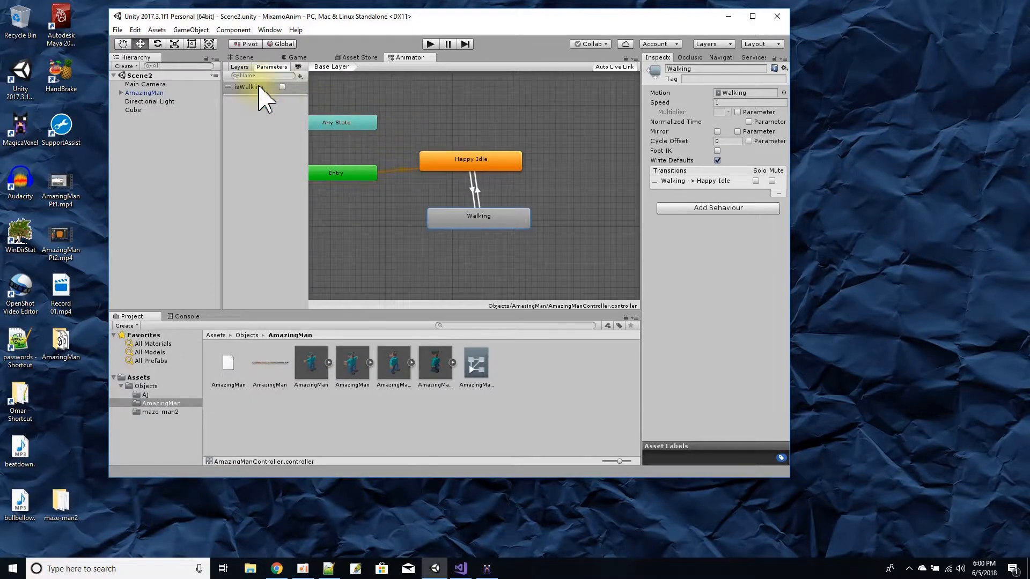
# Add the condition isWalking = true to the transition from Happy Idle to Walking
pyautogui.click(472, 189)
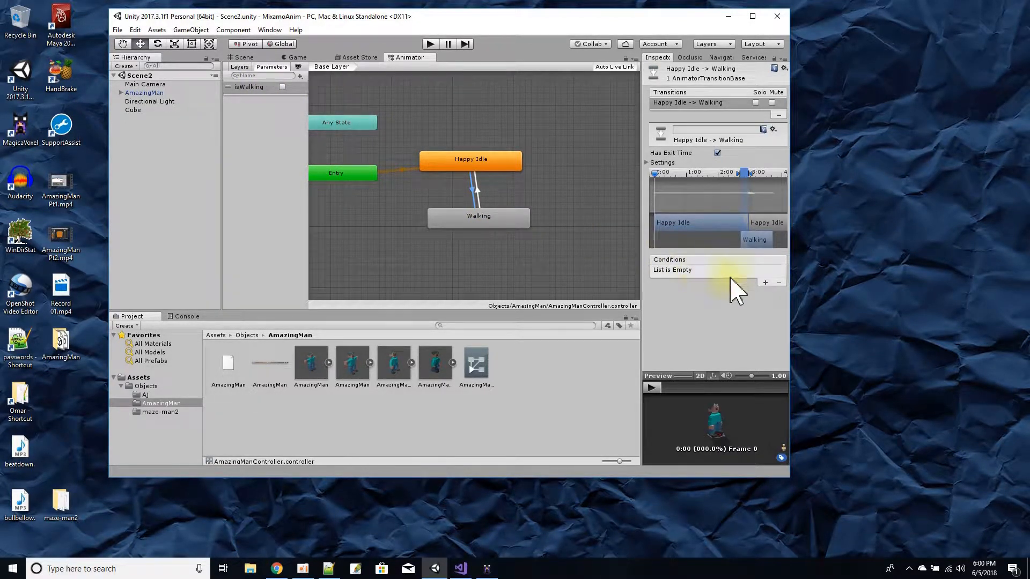
pyautogui.click(764, 283)
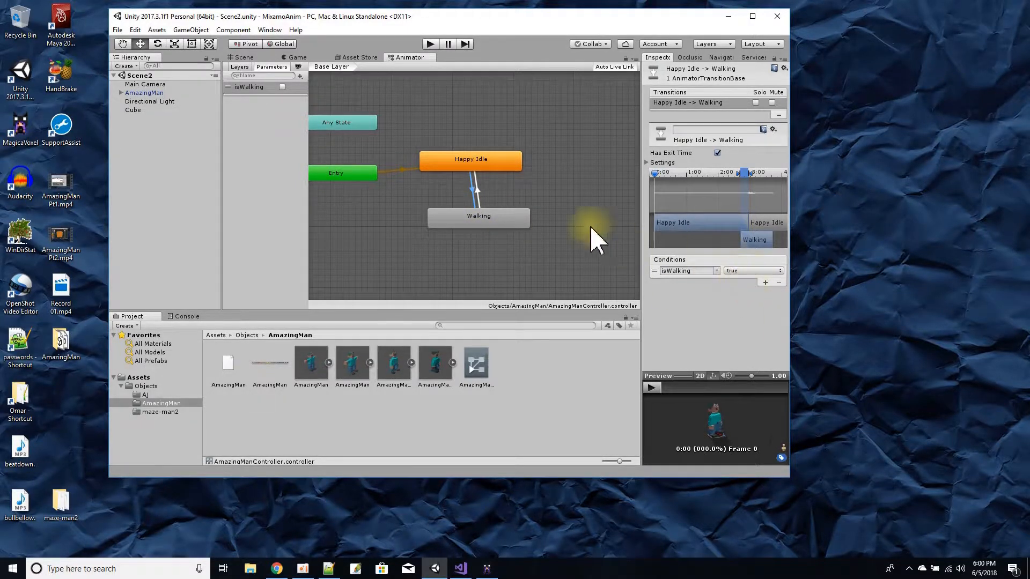
# Add the condition isWalking = false to the transition from Walking to Happy Idle
pyautogui.click(476, 191)
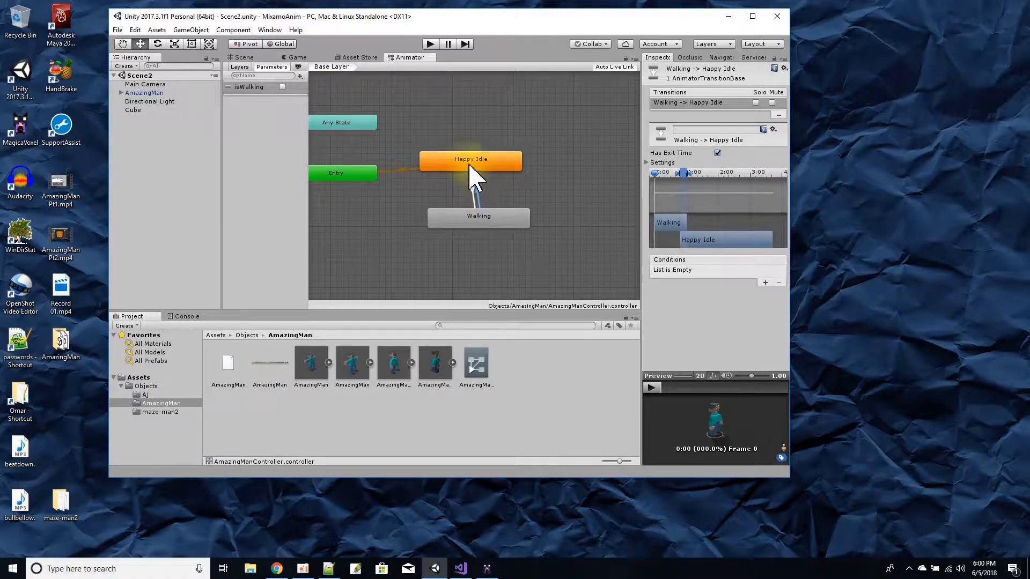
pyautogui.click(765, 282)
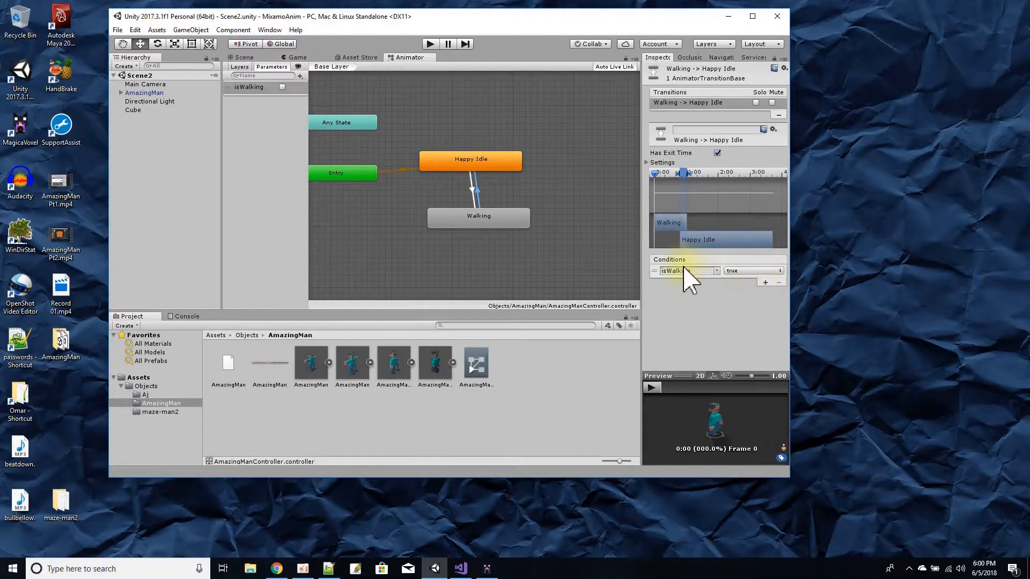
pyautogui.click(713, 271)
pyautogui.click(720, 276)
pyautogui.click(719, 274)
pyautogui.click(741, 272)
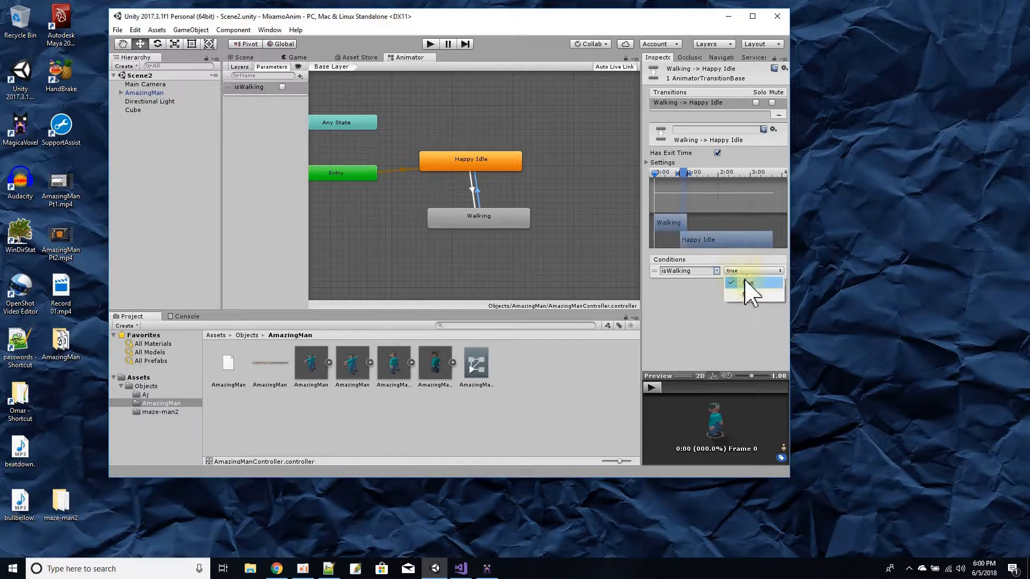
pyautogui.click(750, 293)
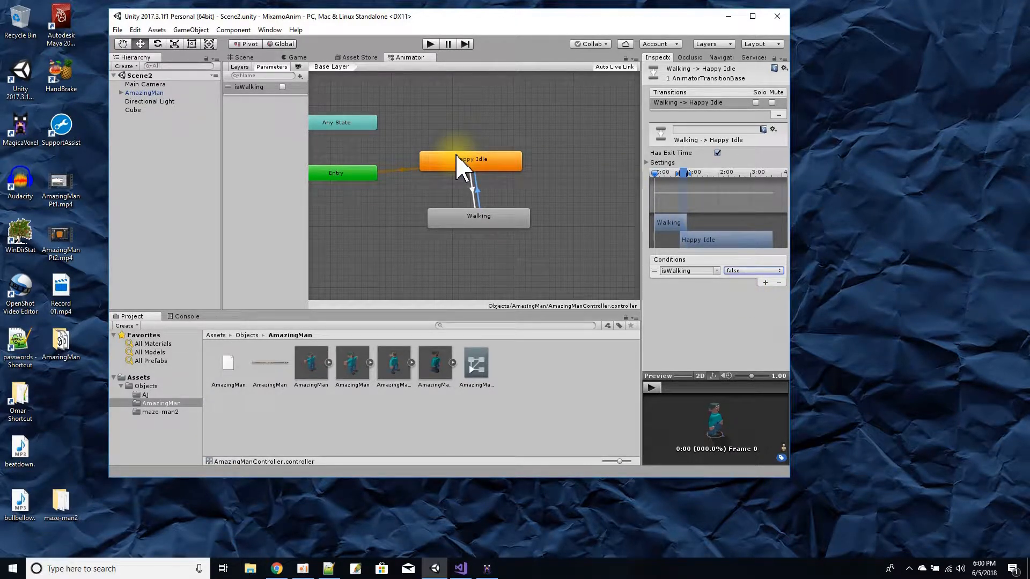
# Dock the Animator window beside the Console below the Scene view, with all states of the graph in sight
pyautogui.moveTo(407, 58); pyautogui.dragTo(245, 320)
pyautogui.scroll(-3, 414, 402)
pyautogui.moveTo(417, 429); pyautogui.dragTo(452, 404, button='middle')
pyautogui.scroll(1, 450, 406)
pyautogui.scroll(1, 450, 396)
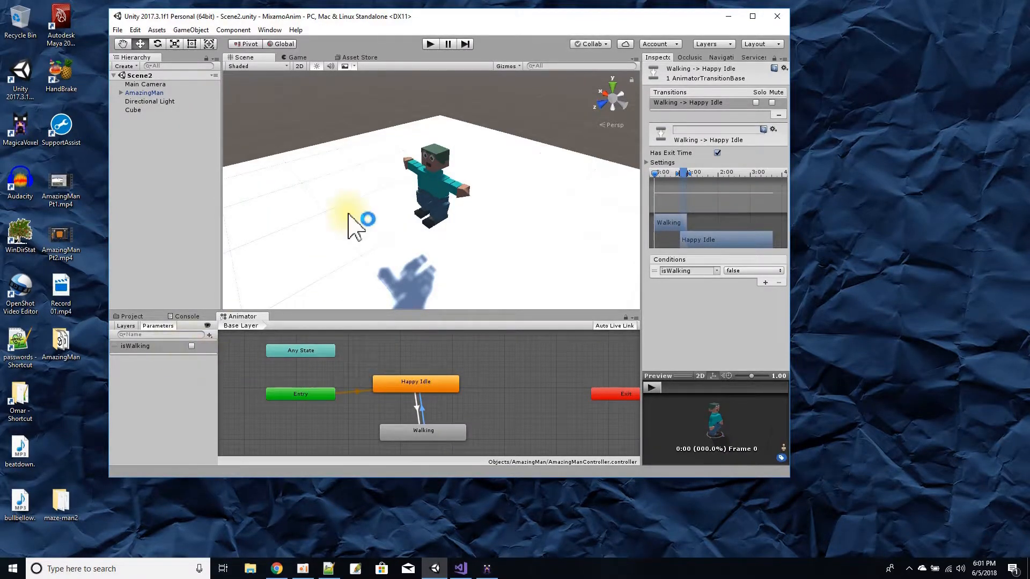
# Play the scene, switch the isWalking parameter on and off to test the character's animation changes, and stop playback
pyautogui.click(433, 45)
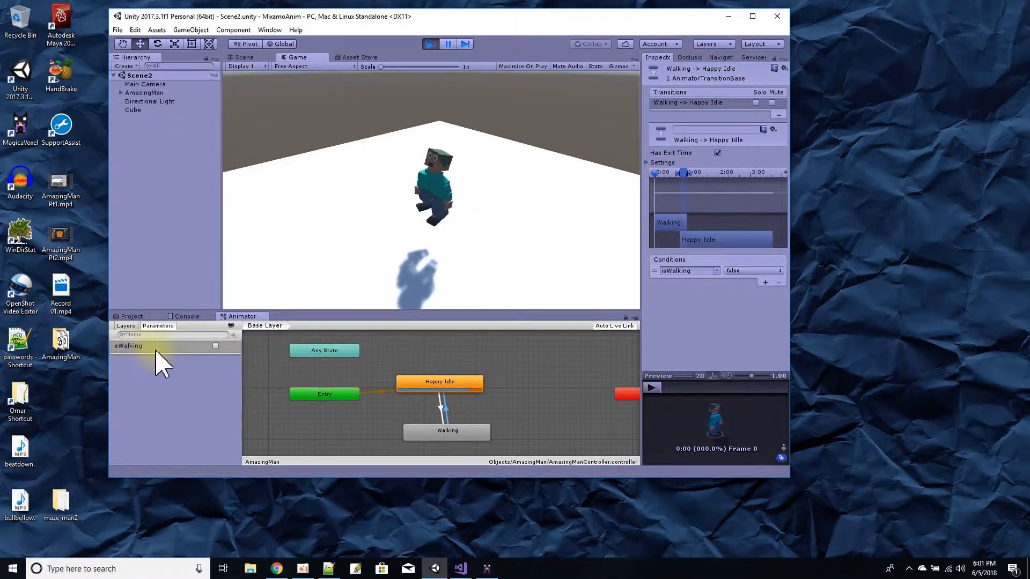
pyautogui.click(215, 345)
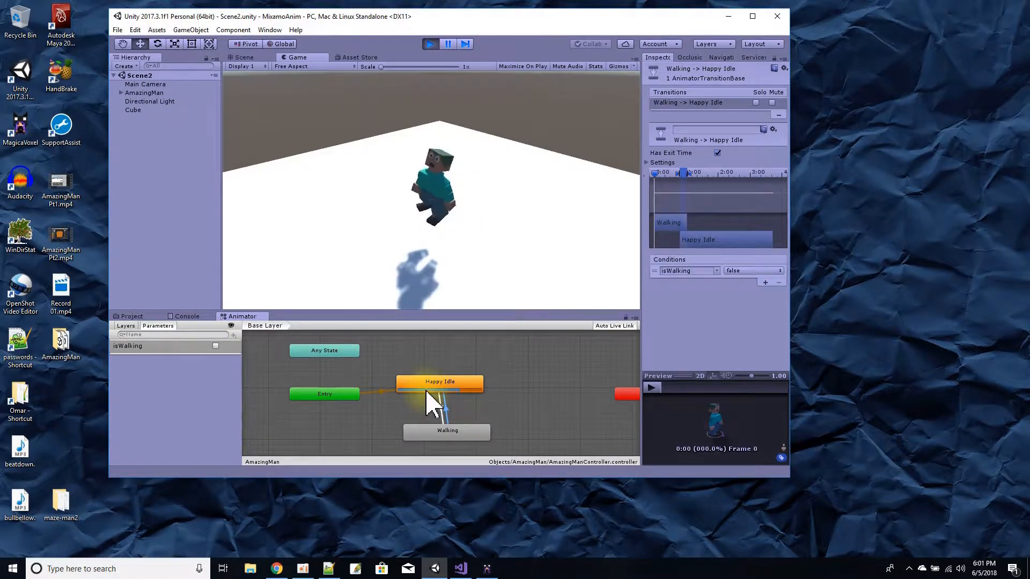
pyautogui.click(215, 346)
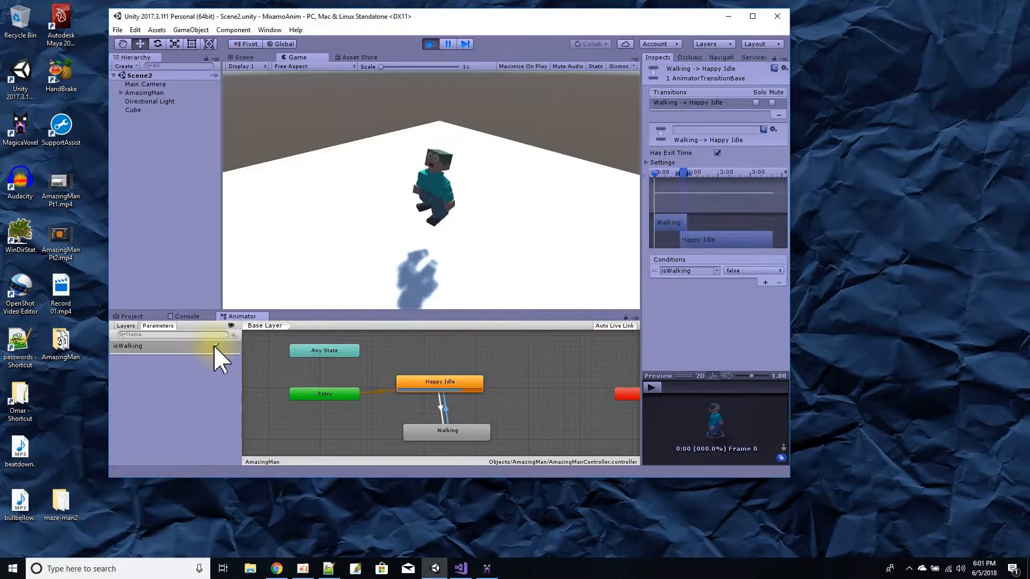
pyautogui.click(215, 346)
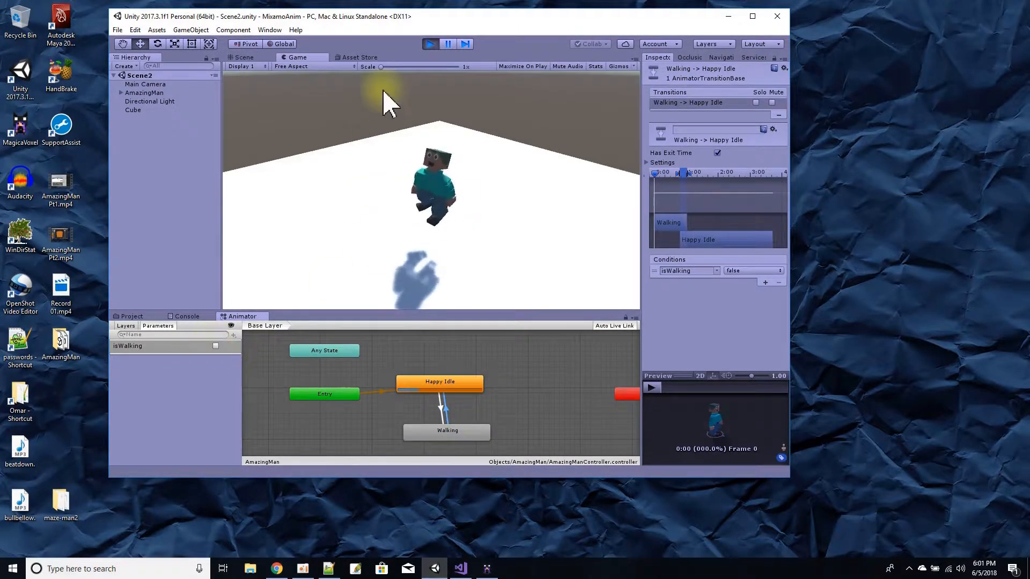
pyautogui.click(427, 44)
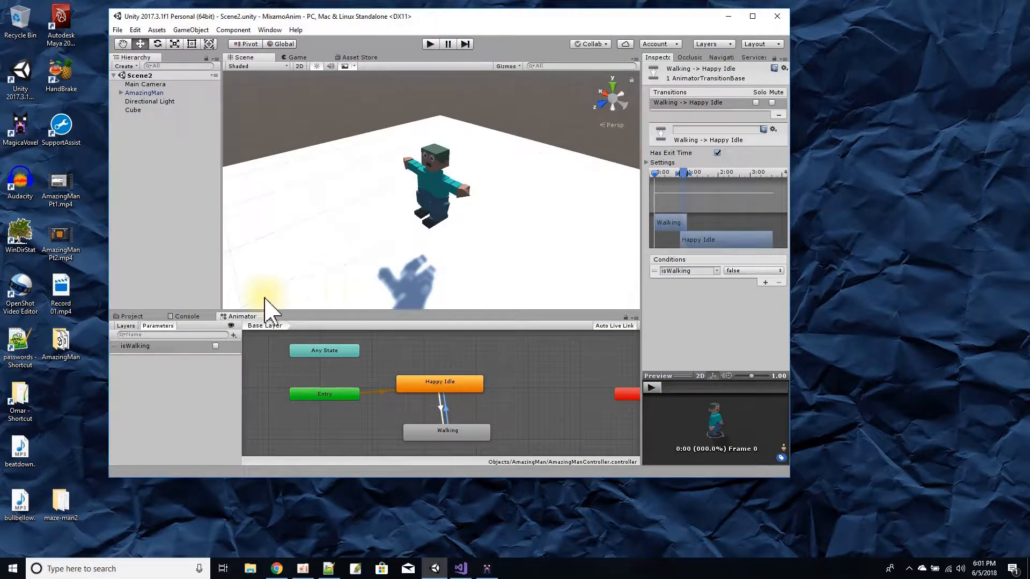
# Turn off Has Exit Time on both transitions between Happy Idle and Walking
pyautogui.click(439, 406)
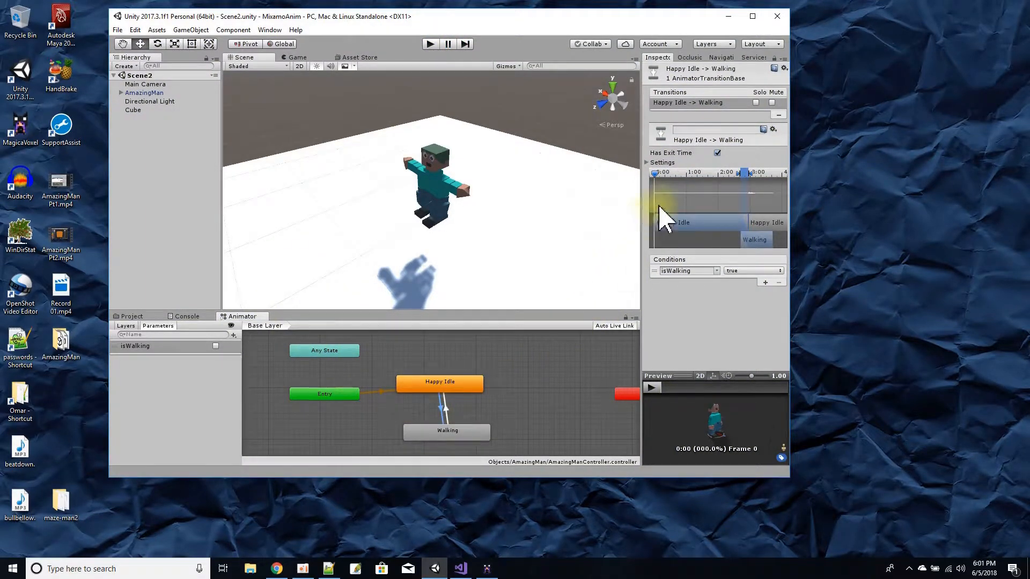
pyautogui.click(717, 153)
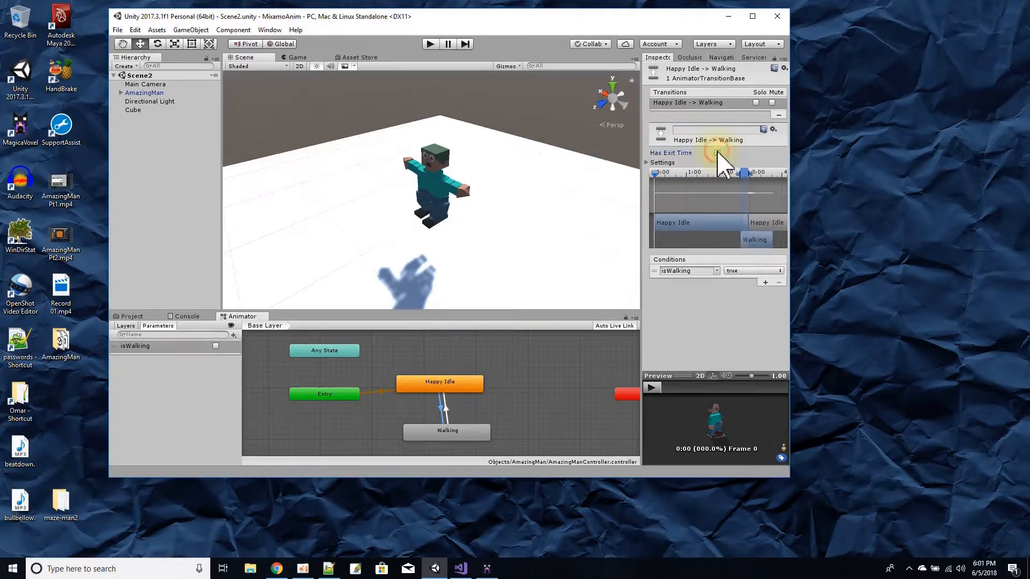
pyautogui.click(445, 410)
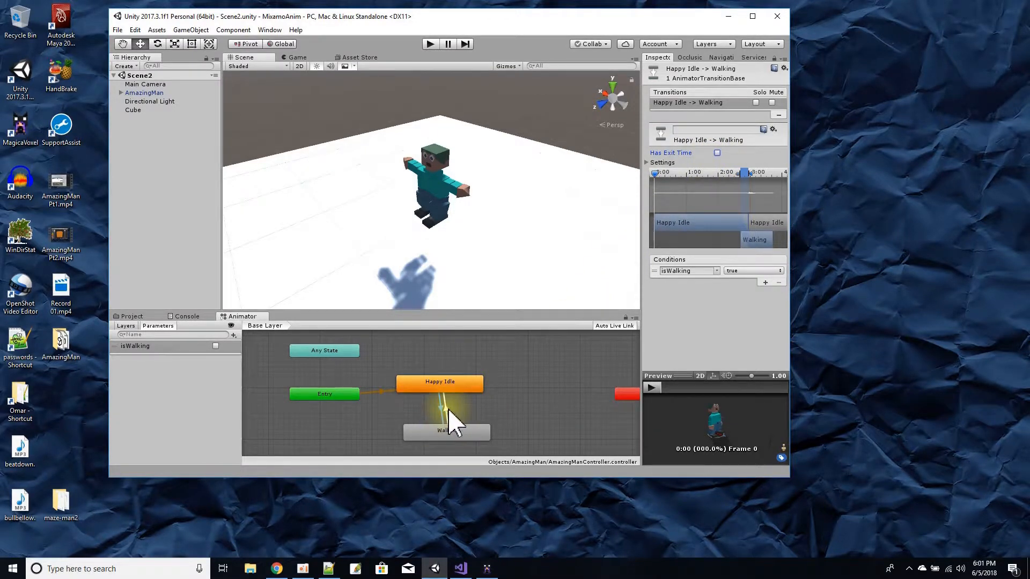
pyautogui.click(717, 152)
# Replay the scene without exit times, toggling isWalking on and off to check how quickly the states switch, and stop it
pyautogui.click(431, 44)
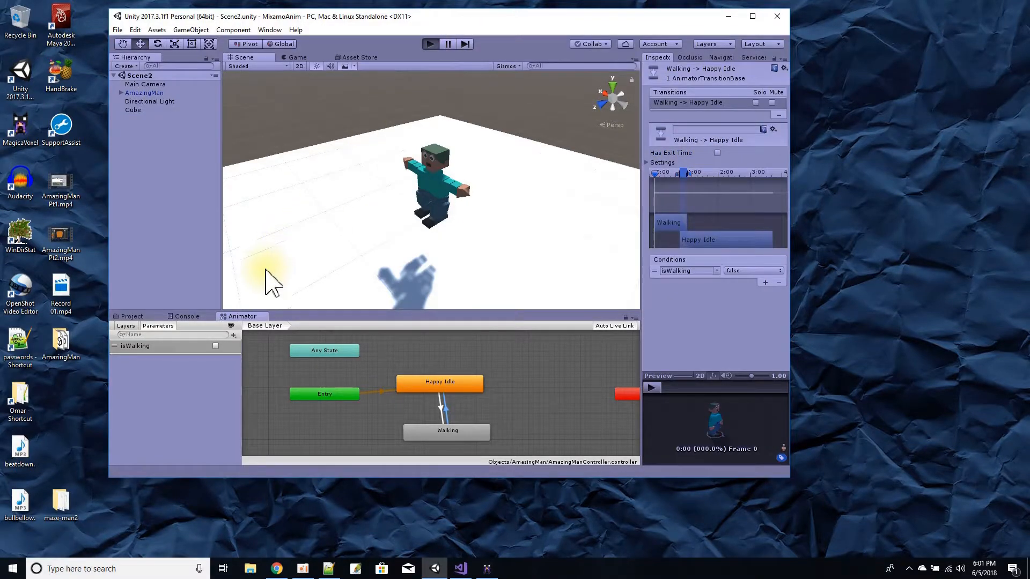
pyautogui.click(215, 346)
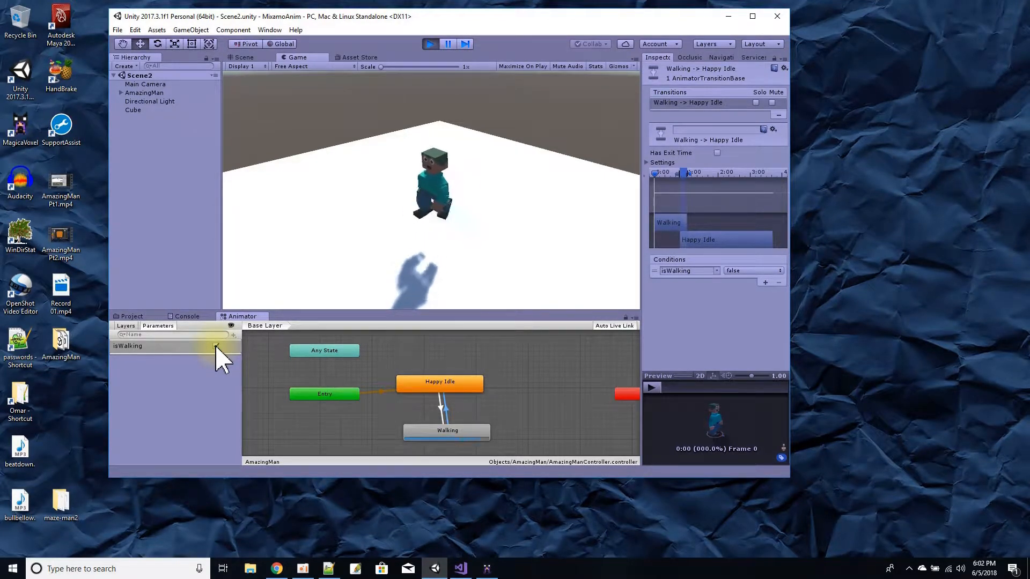
pyautogui.click(215, 346)
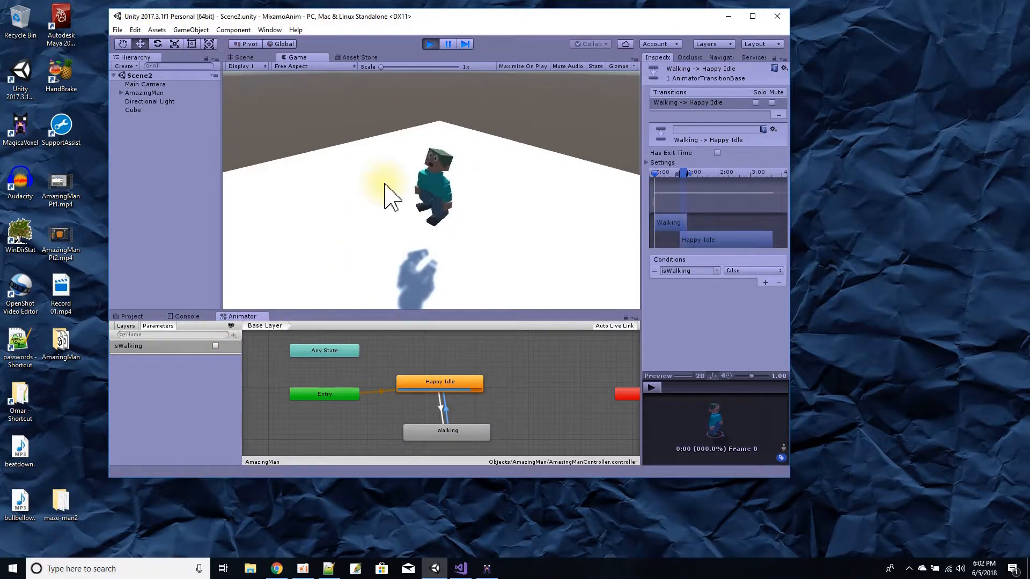
pyautogui.click(430, 44)
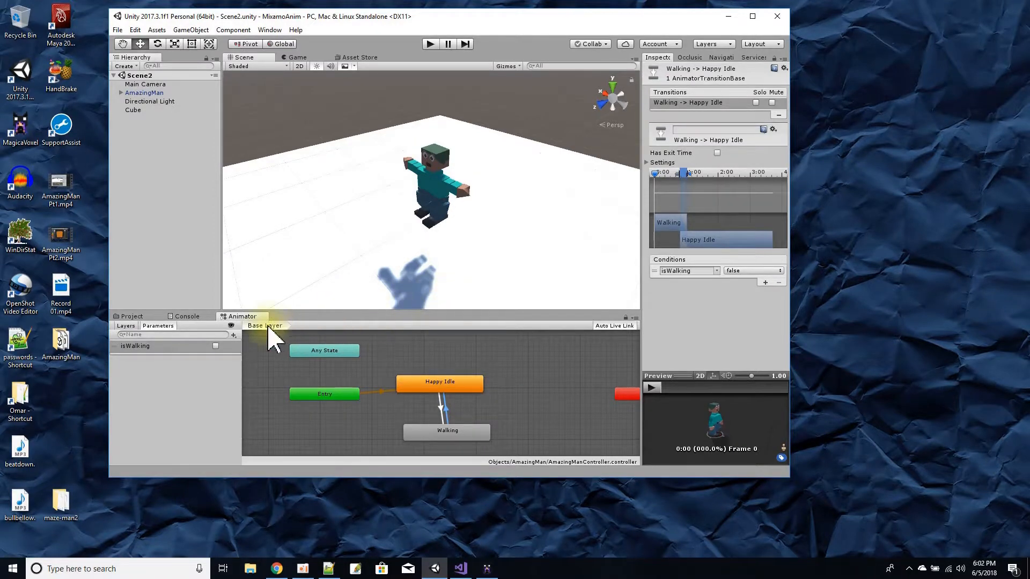
# Create a new script named AmazingMan and add it as a component to the AmazingMan object
pyautogui.click(144, 93)
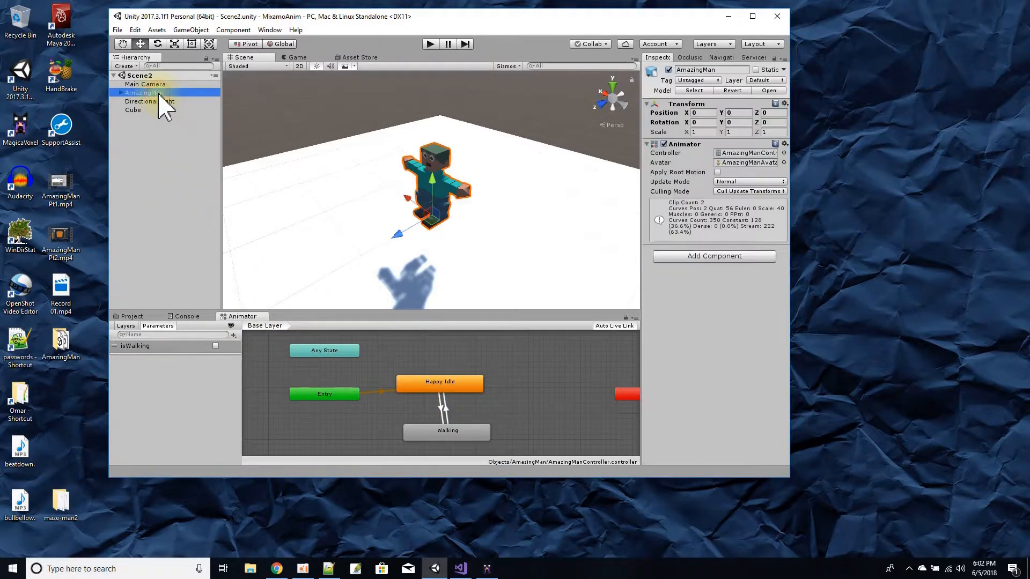
pyautogui.click(717, 257)
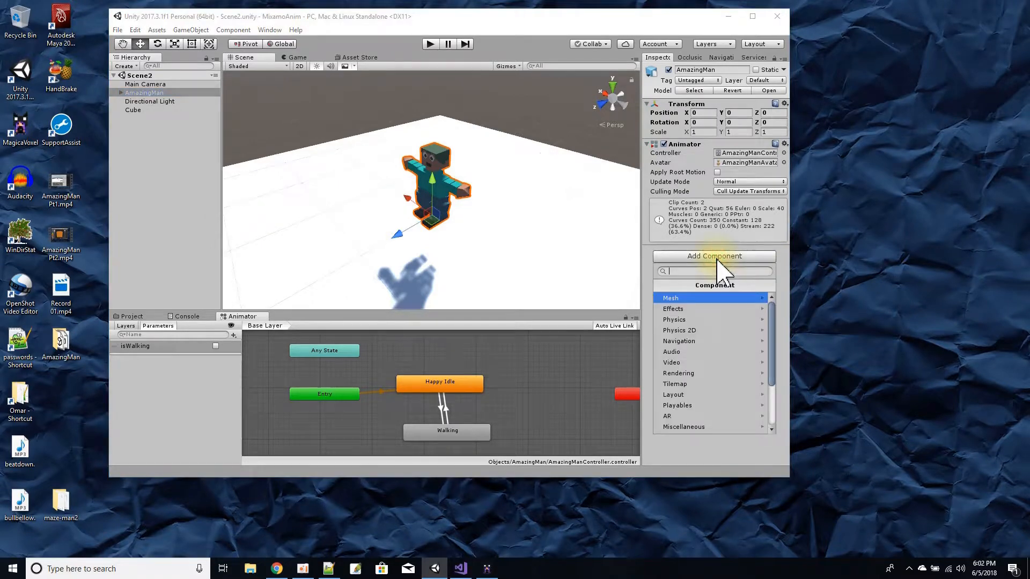
pyautogui.scroll(-3, 719, 386)
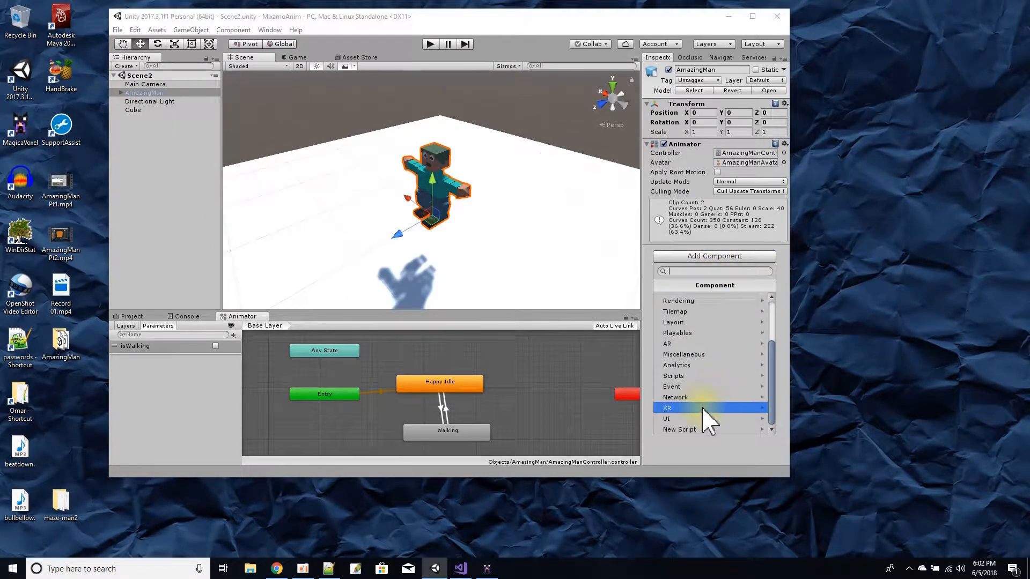
pyautogui.click(692, 375)
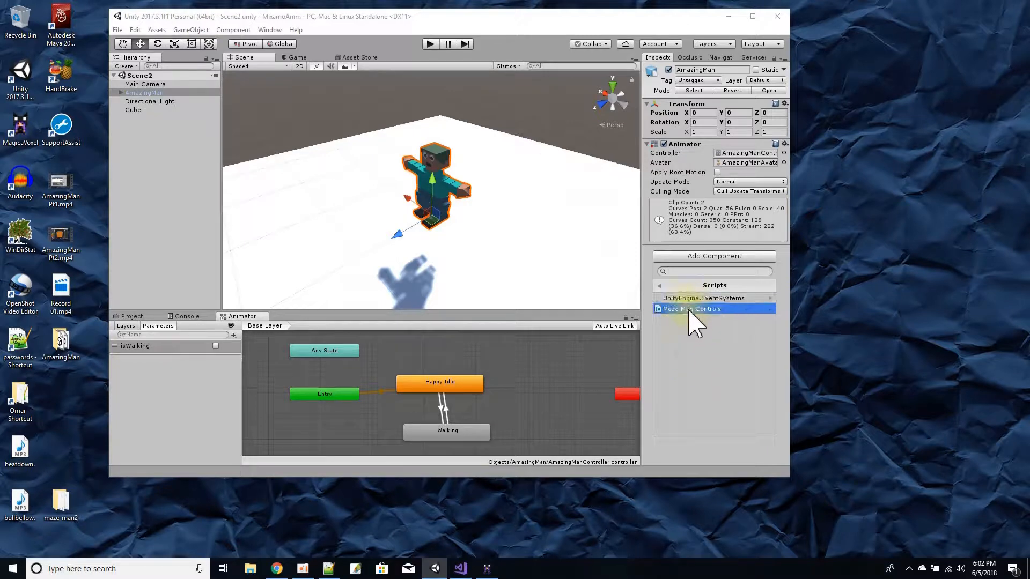
pyautogui.click(659, 285)
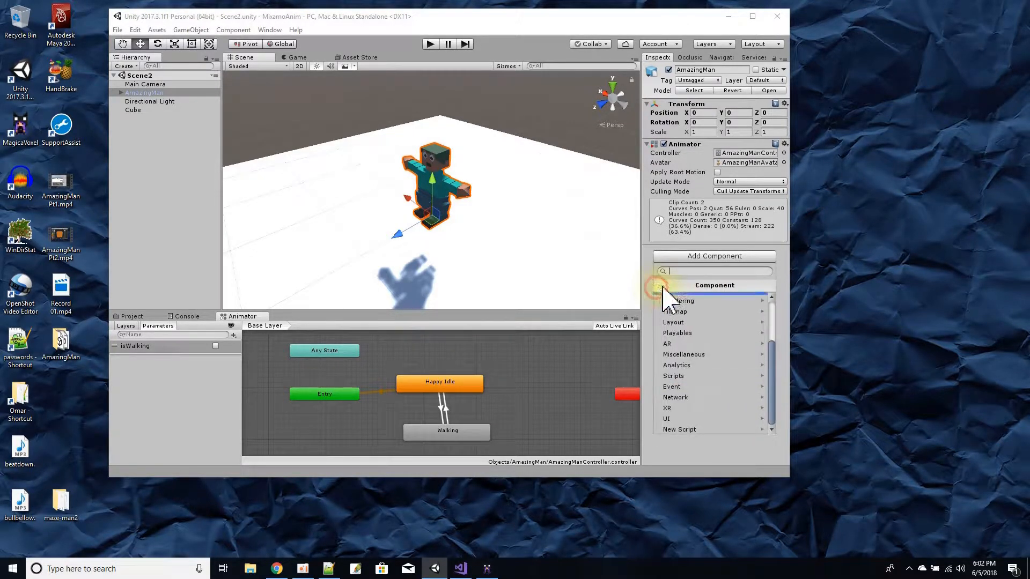
pyautogui.write('Amz')
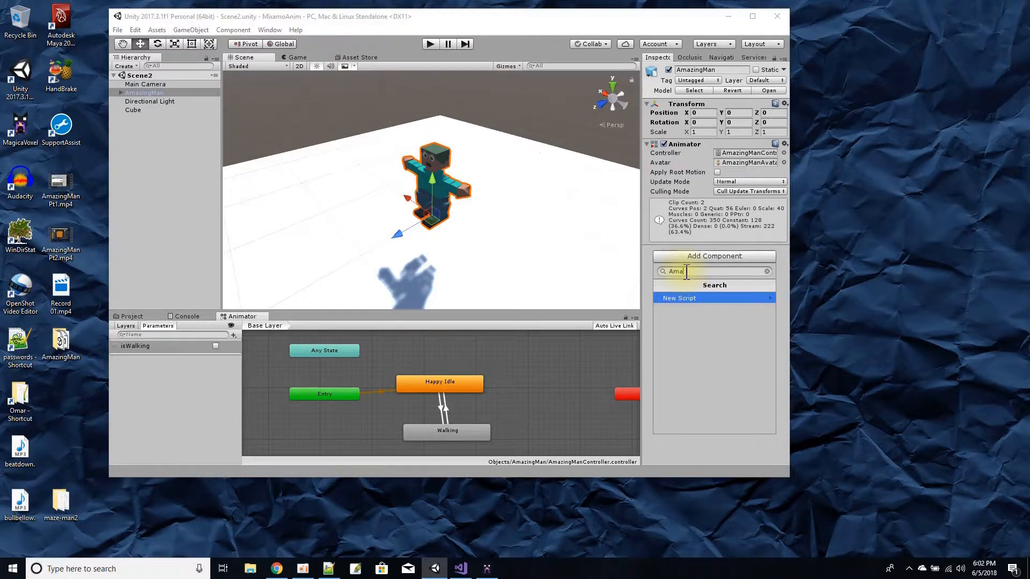
pyautogui.click(702, 298)
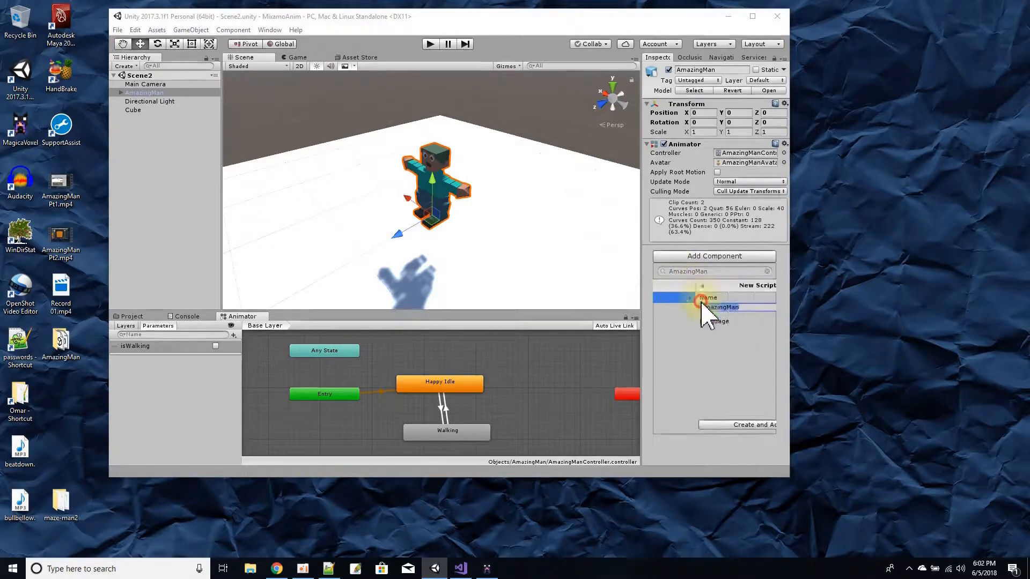
pyautogui.click(738, 425)
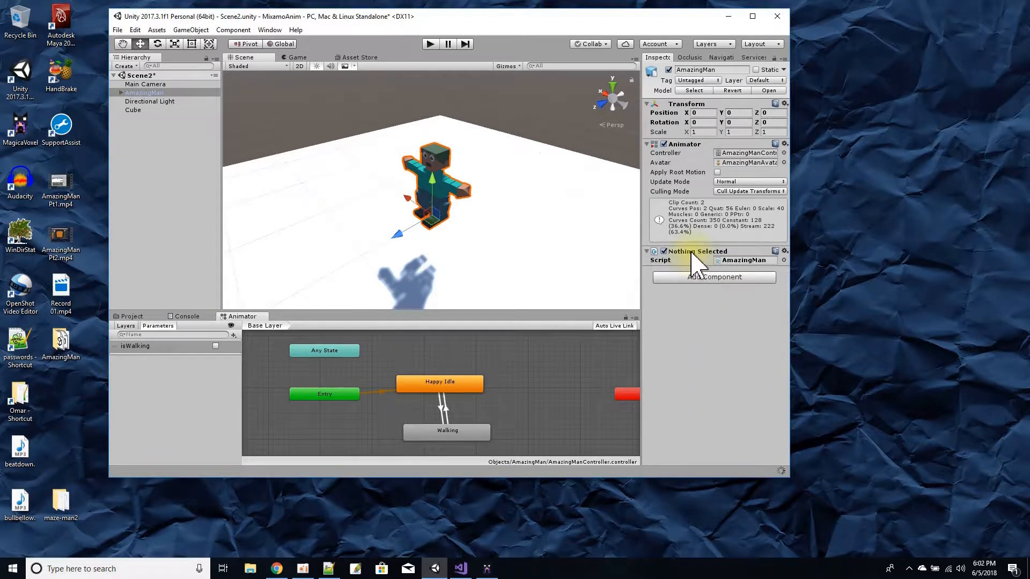
# Open the new AmazingMan script in Visual Studio for editing
pyautogui.doubleClick(743, 260)
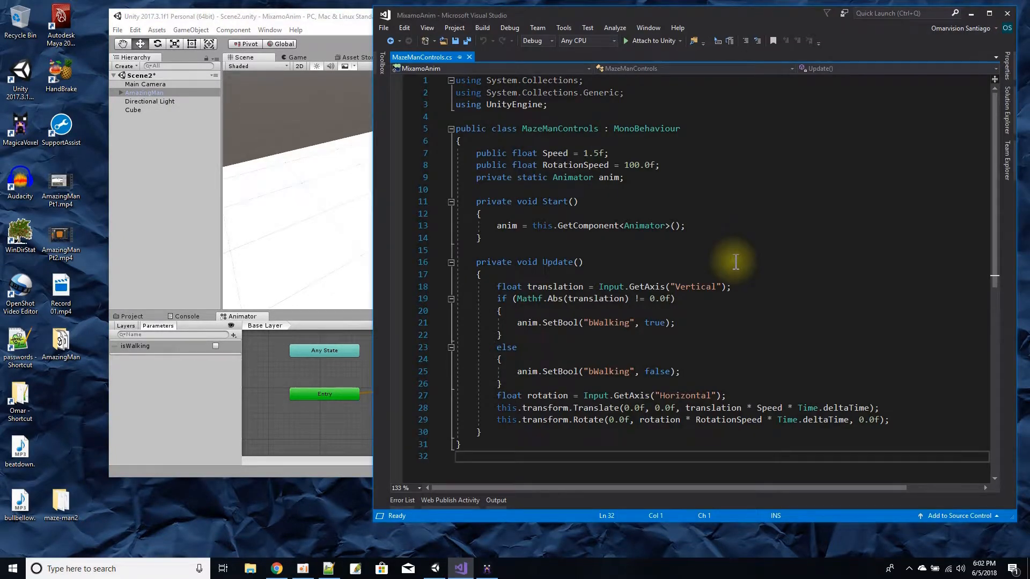
pyautogui.click(335, 20)
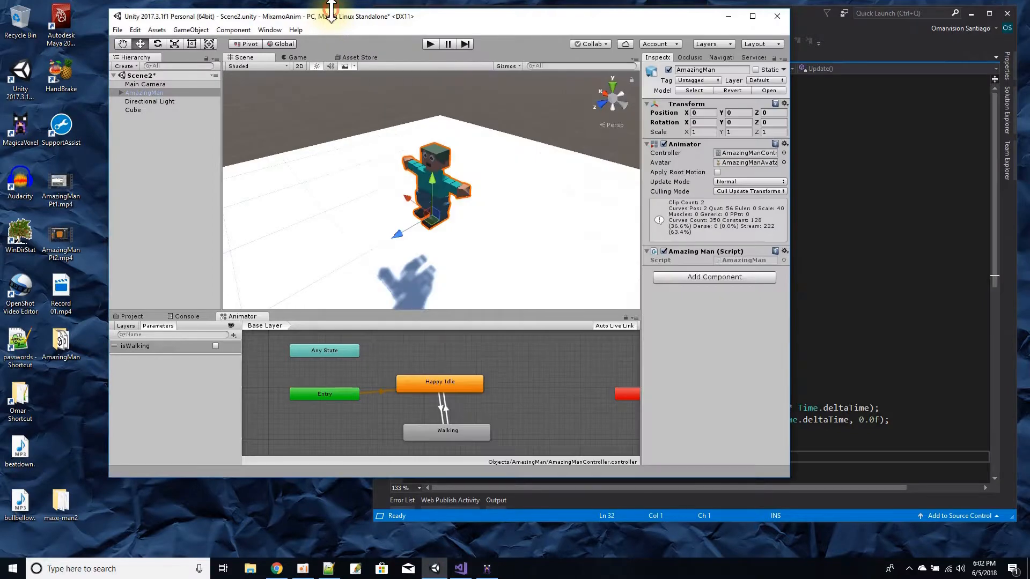
pyautogui.doubleClick(747, 260)
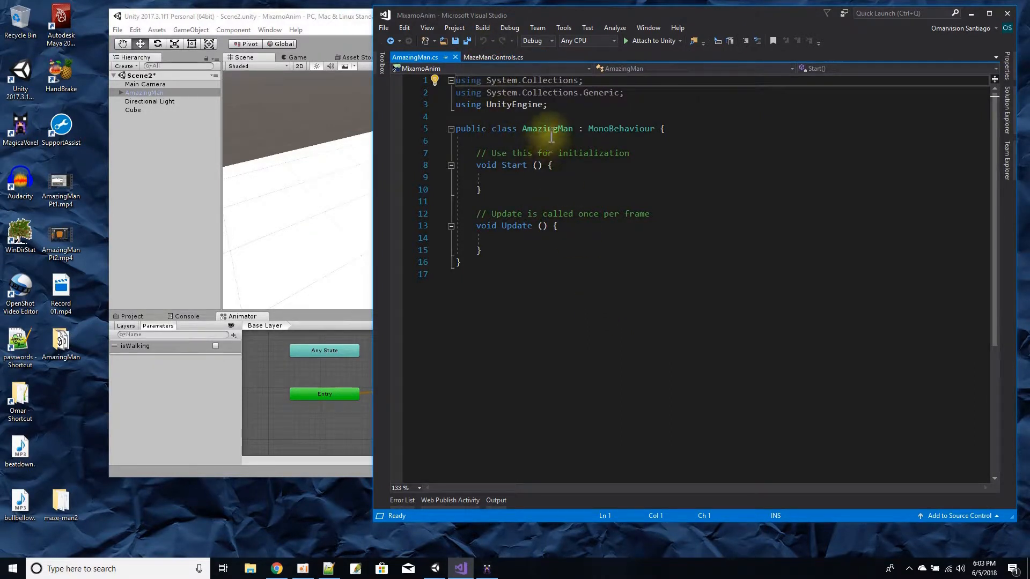
# Move the opening braces of the AmazingMan class and the Start and Update methods onto their own lines
pyautogui.click(658, 128)
pyautogui.press('Return')
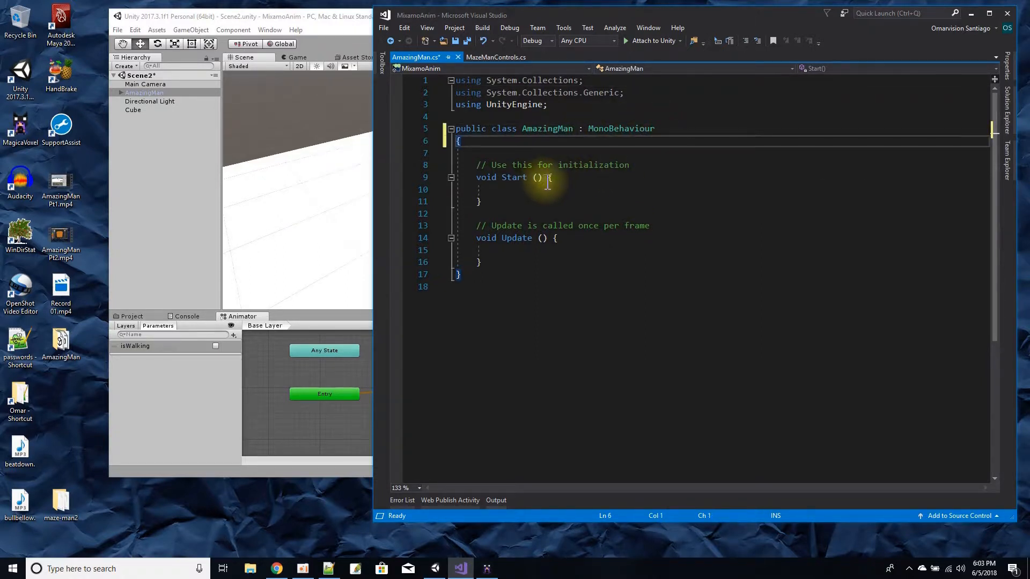
pyautogui.click(548, 178)
pyautogui.press('Return')
pyautogui.click(554, 250)
pyautogui.press('Return')
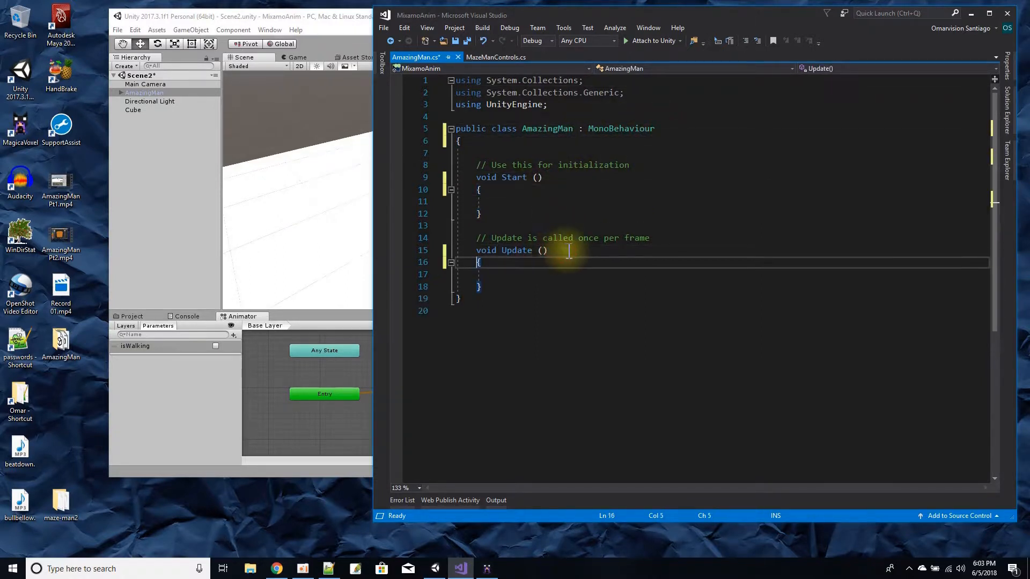
# Delete the default comment lines above the Update and Start methods
pyautogui.tripleClick(640, 240)
pyautogui.press('Delete')
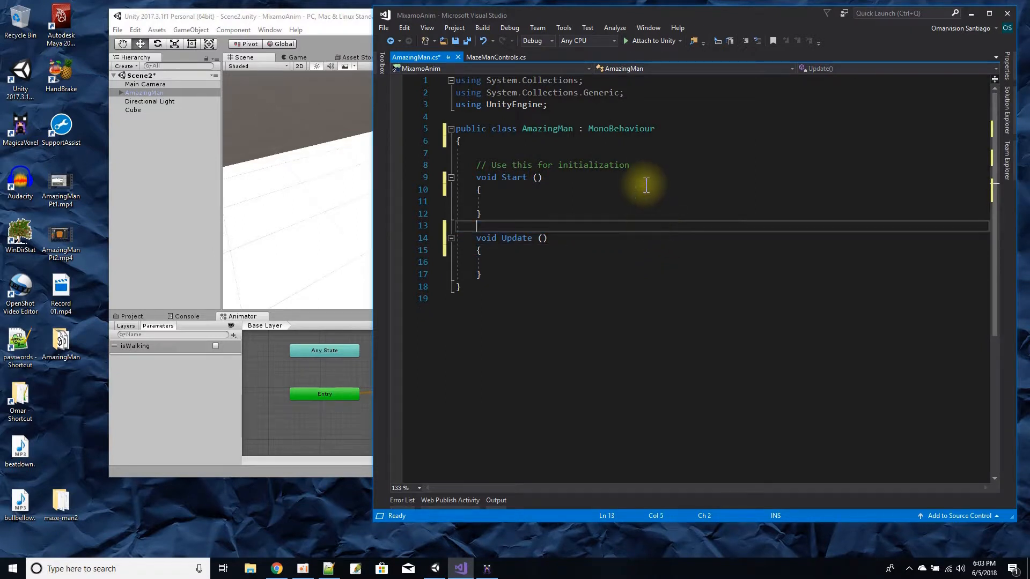
pyautogui.tripleClick(638, 166)
pyautogui.press('Delete')
# Make the Start and Update methods private and remove the space before Start's parentheses
pyautogui.click(476, 167)
pyautogui.write('private')
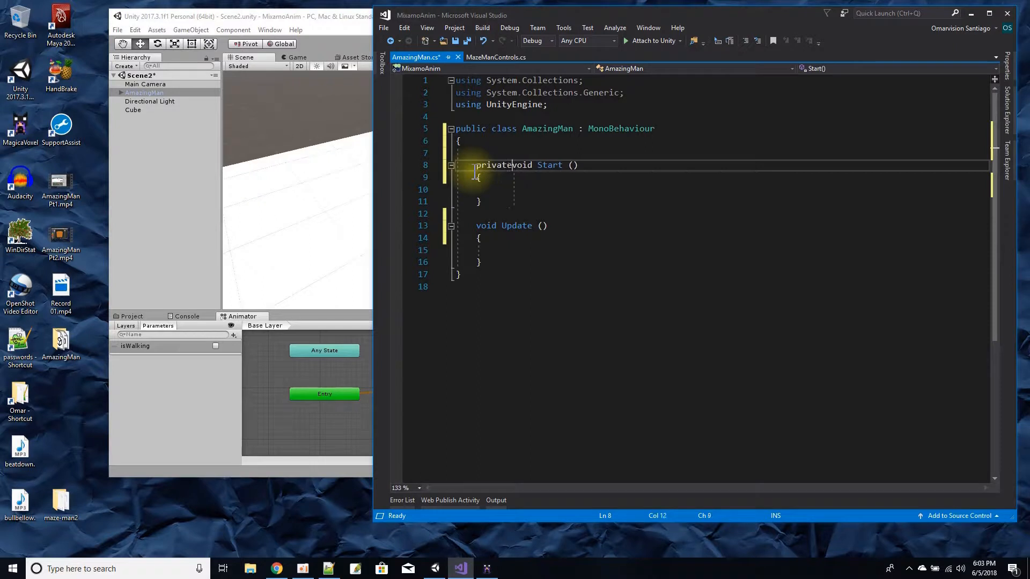
pyautogui.click(575, 166)
pyautogui.press('BackSpace')
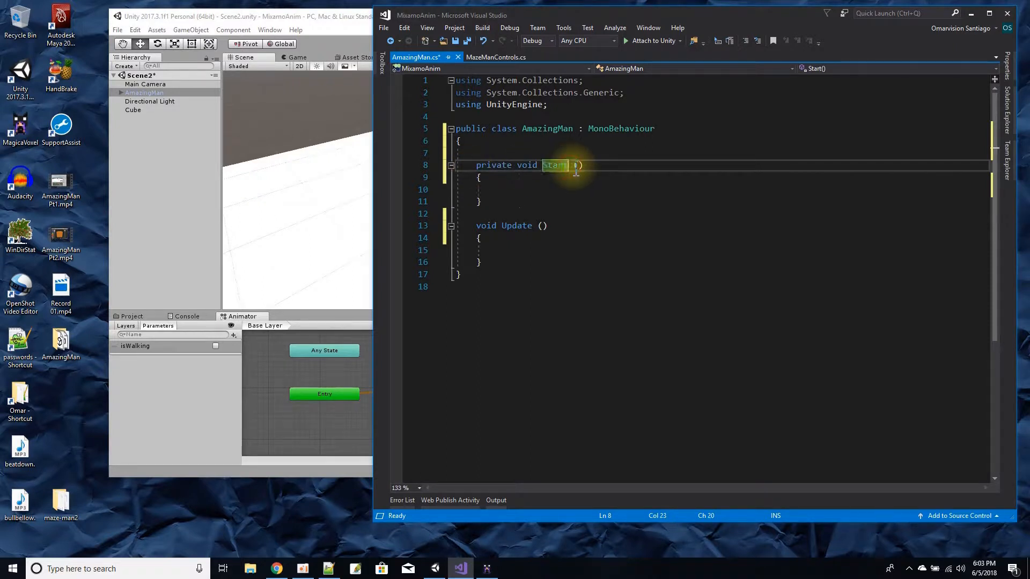
pyautogui.click(476, 225)
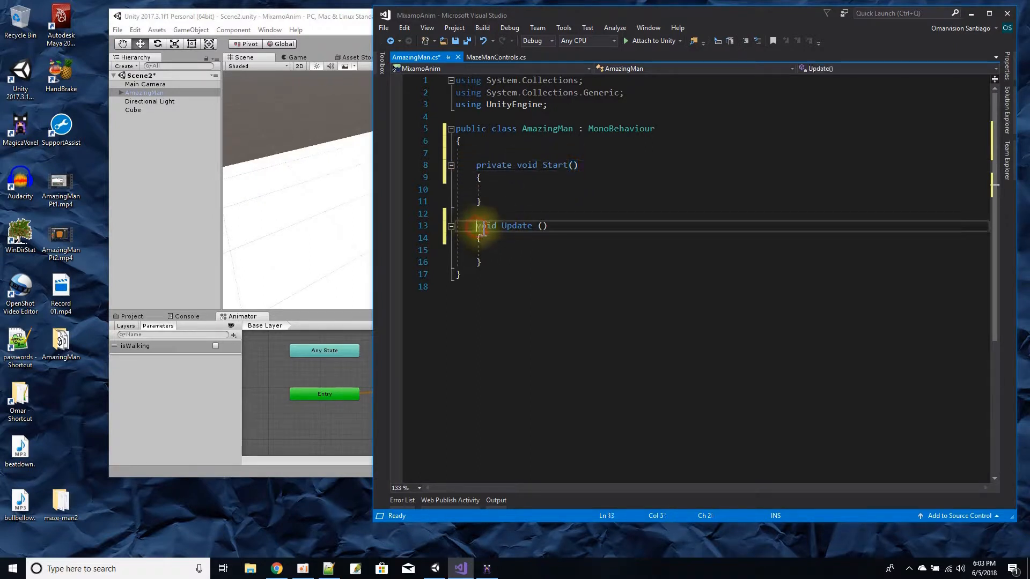
pyautogui.write('private')
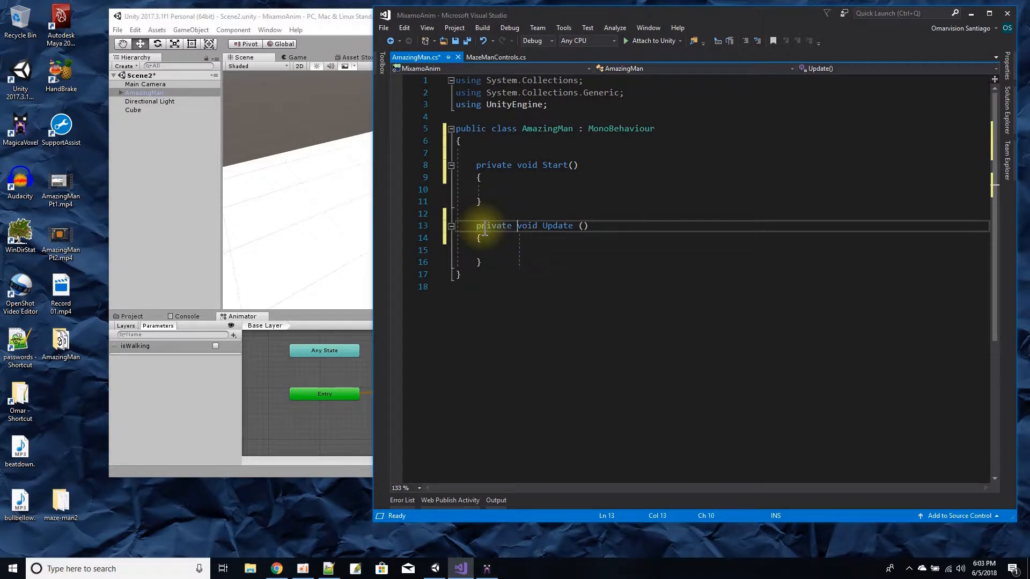
# Remove the space before the parentheses of the Update method
pyautogui.click(578, 225)
pyautogui.press('BackSpace')
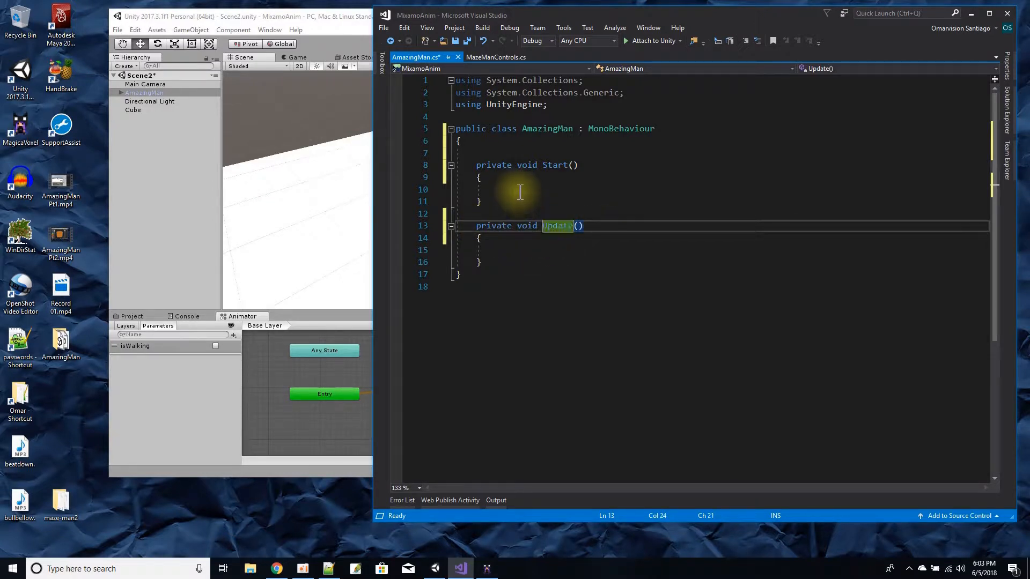
# Declare the field "private Animator anim = null;" at the start of the AmazingMan class
pyautogui.click(338, 17)
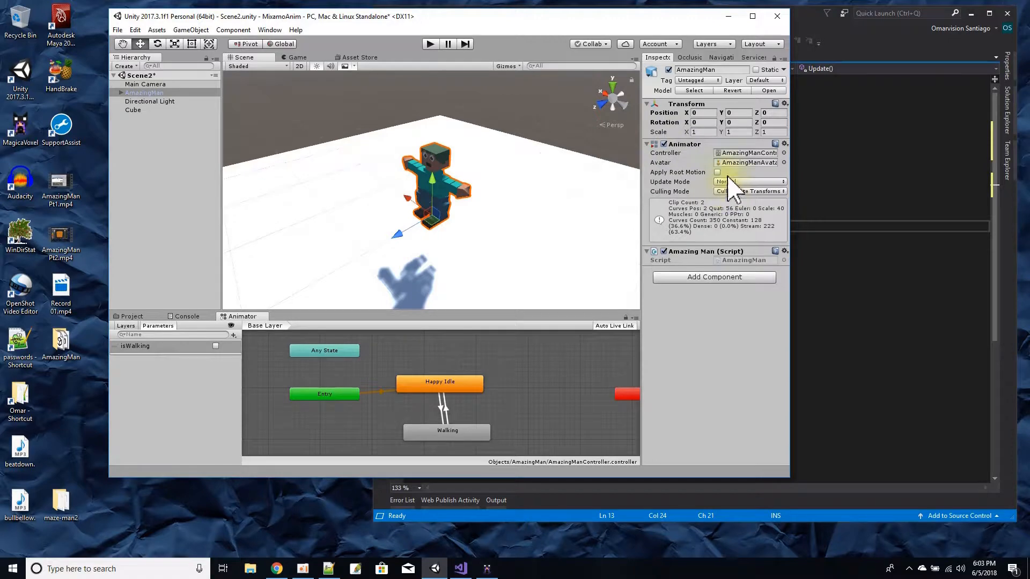
pyautogui.click(844, 152)
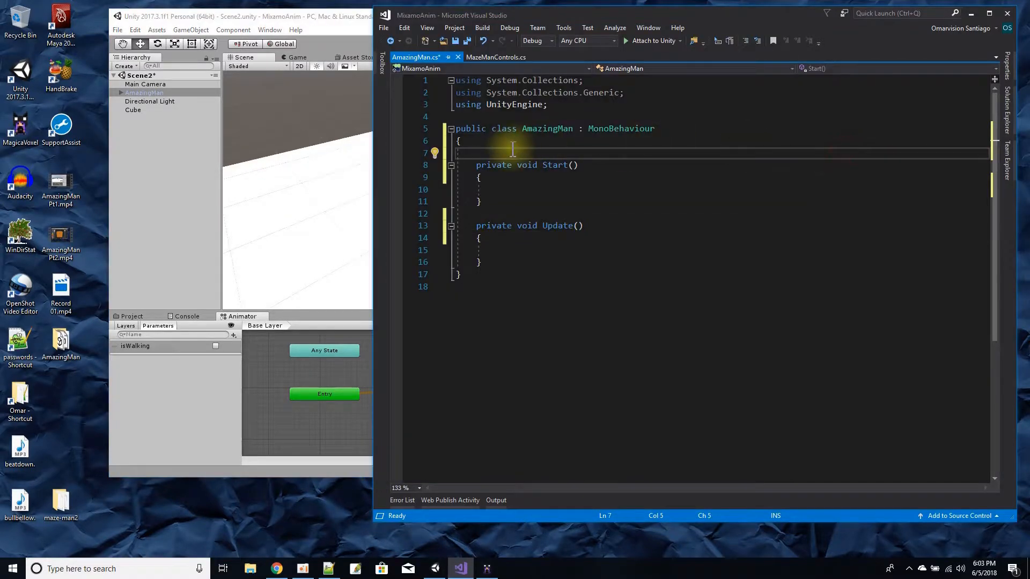
pyautogui.write('pri')
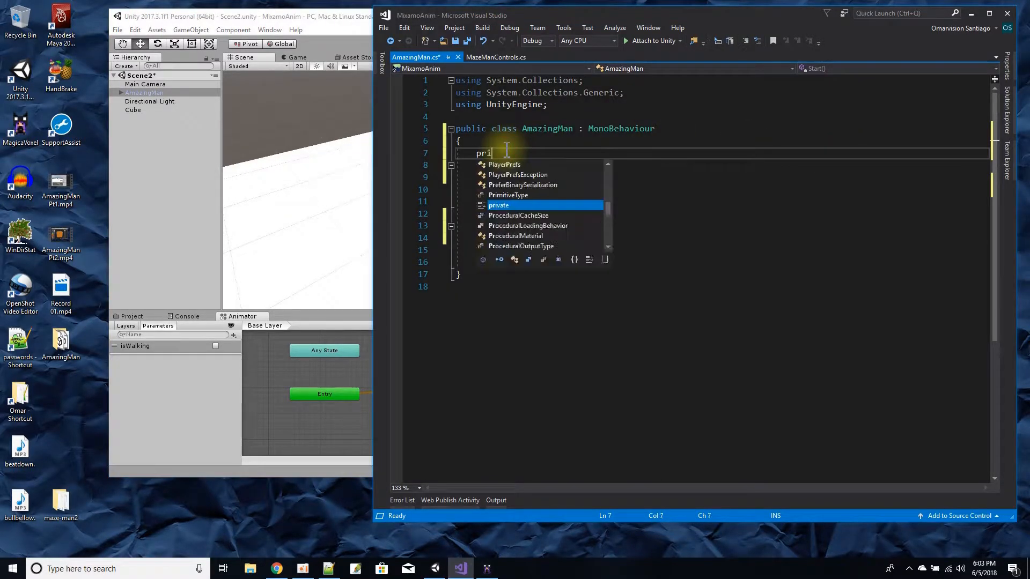
pyautogui.write('vate Anim')
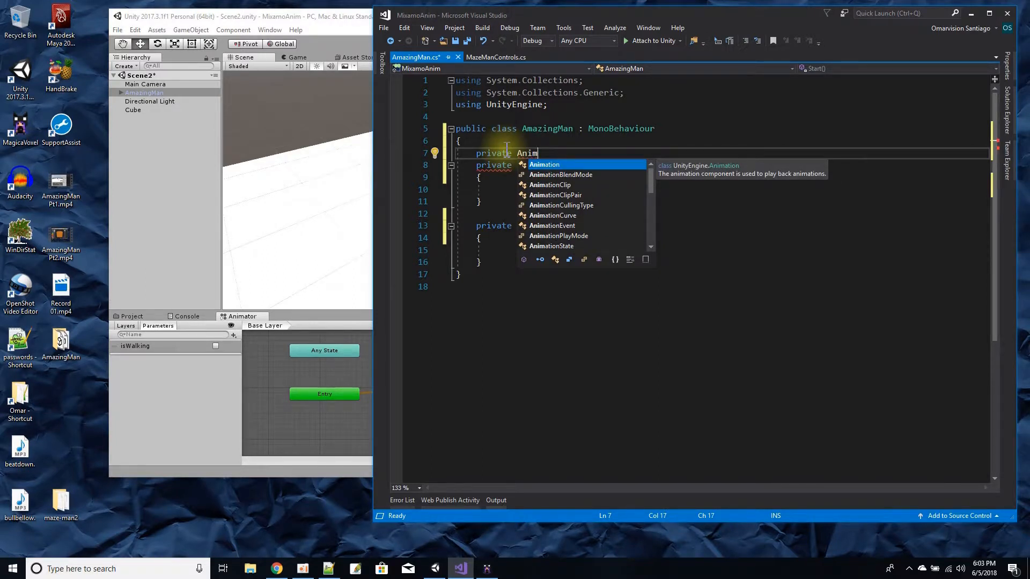
pyautogui.write('at')
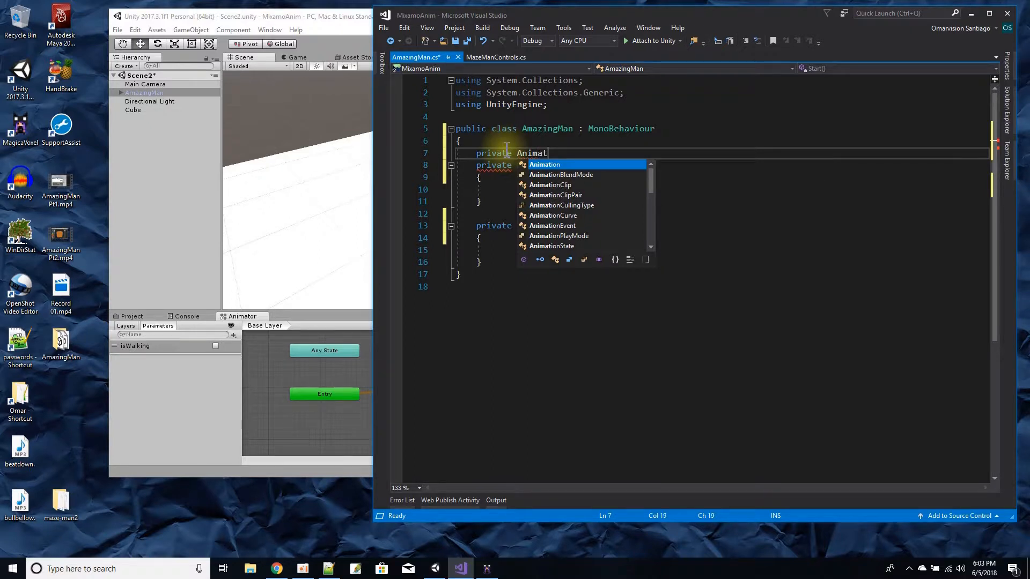
pyautogui.write('or ')
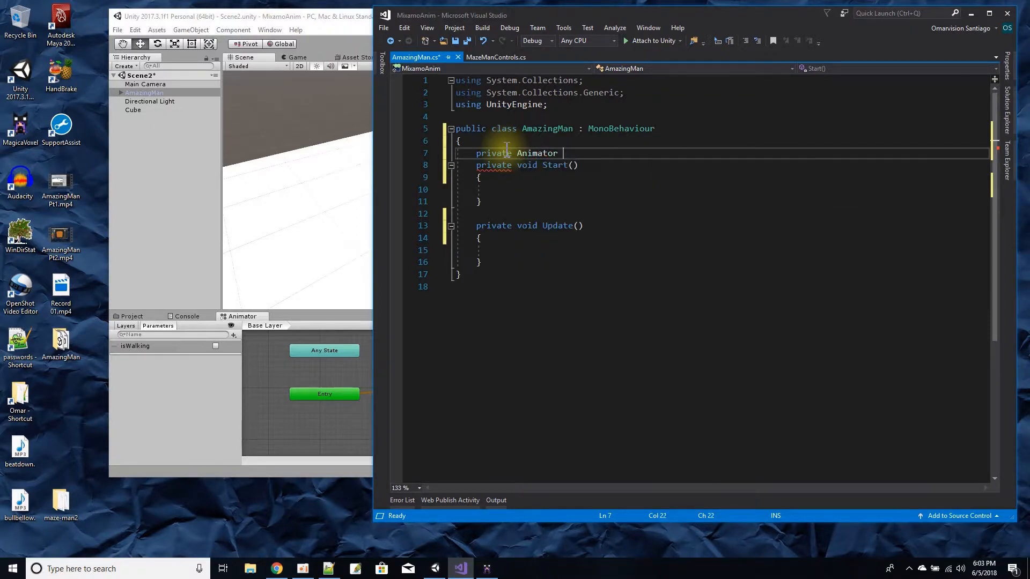
pyautogui.write('anim = null;')
pyautogui.press('Return')
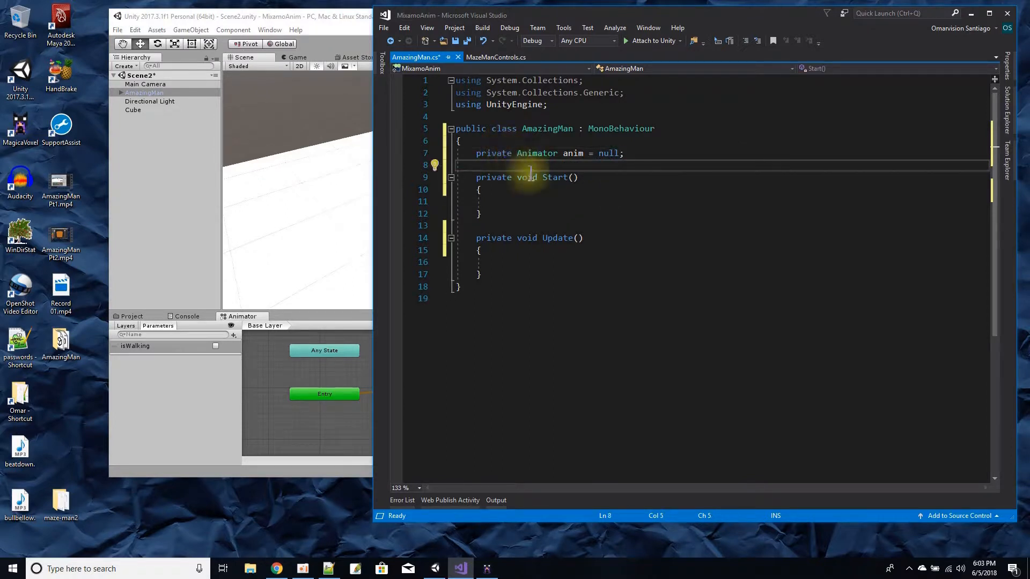
# In the Start method, assign the character's Animator component with "anim = this.GetComponent<Animator>();"
pyautogui.click(540, 205)
pyautogui.write('anim')
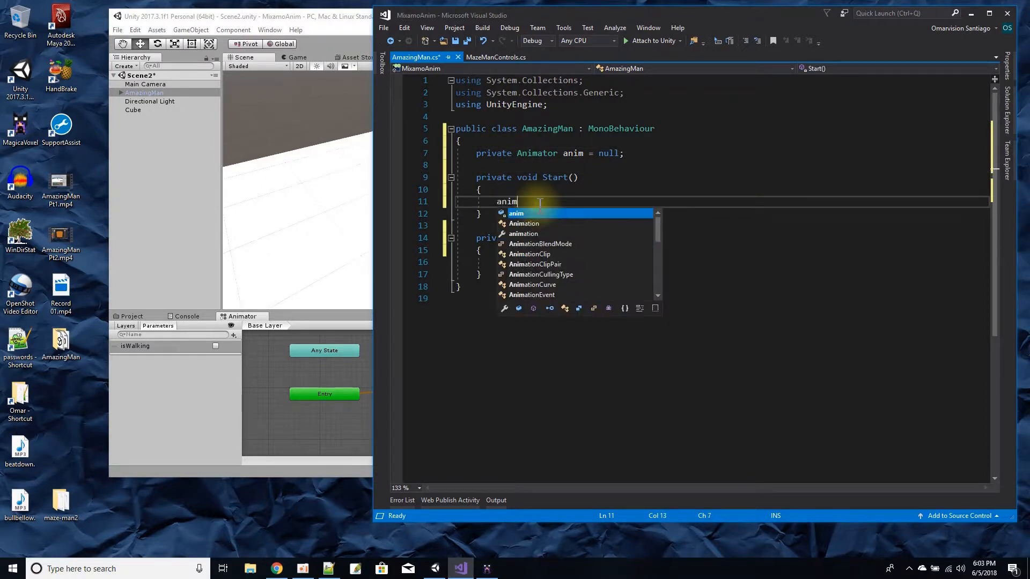
pyautogui.write(' = this.')
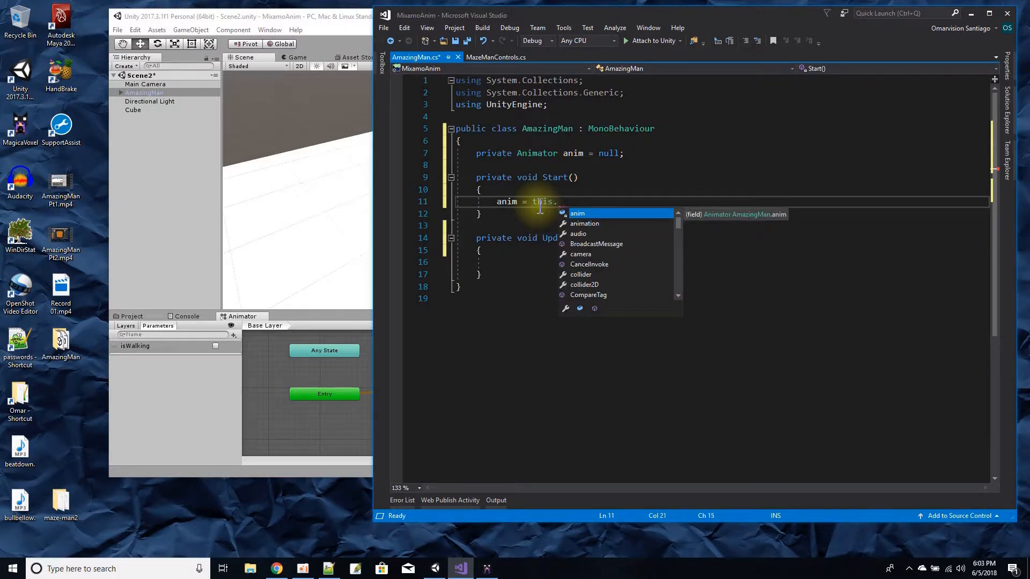
pyautogui.write('GetComponent')
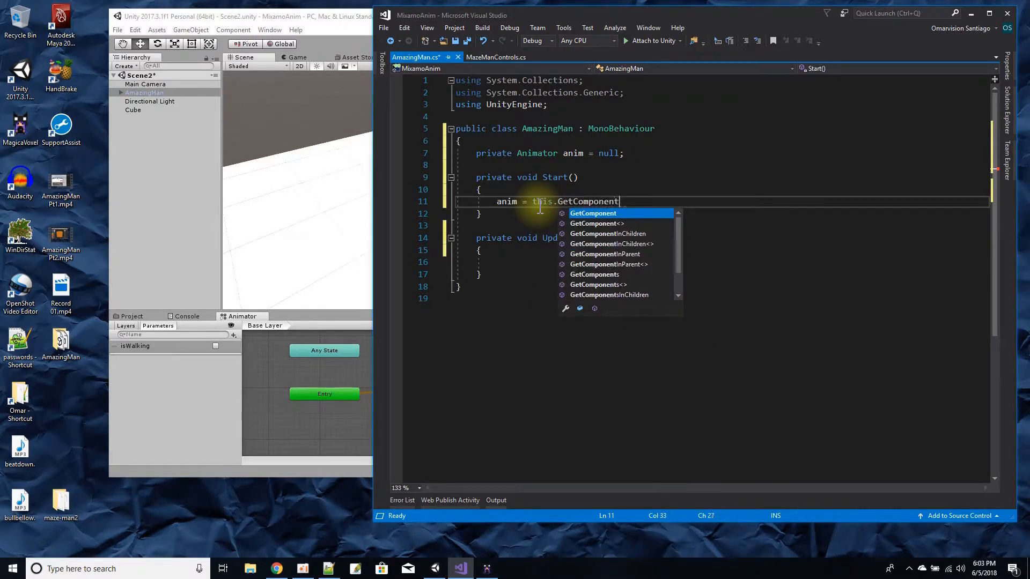
pyautogui.write('<Animator')
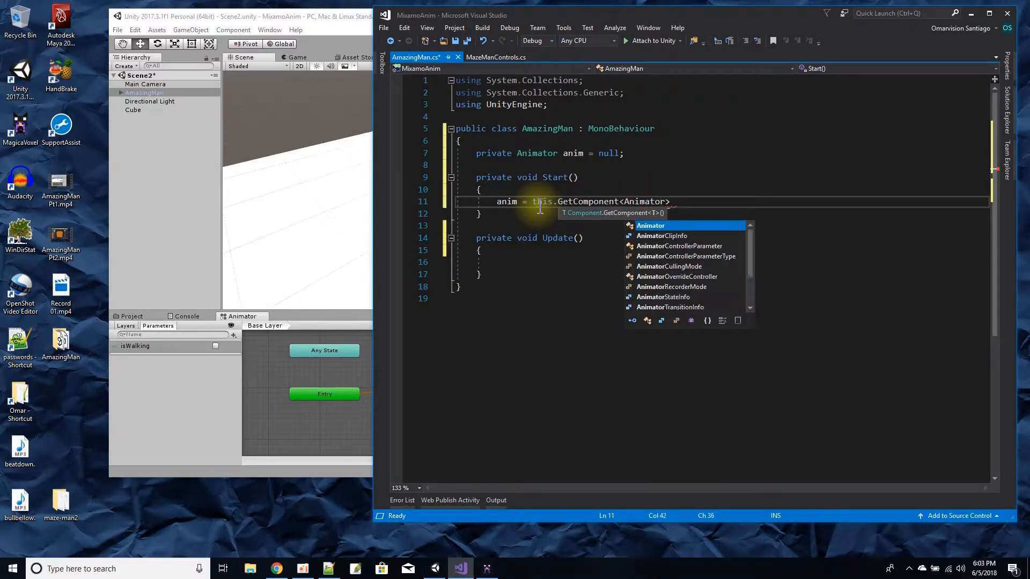
pyautogui.write('>();')
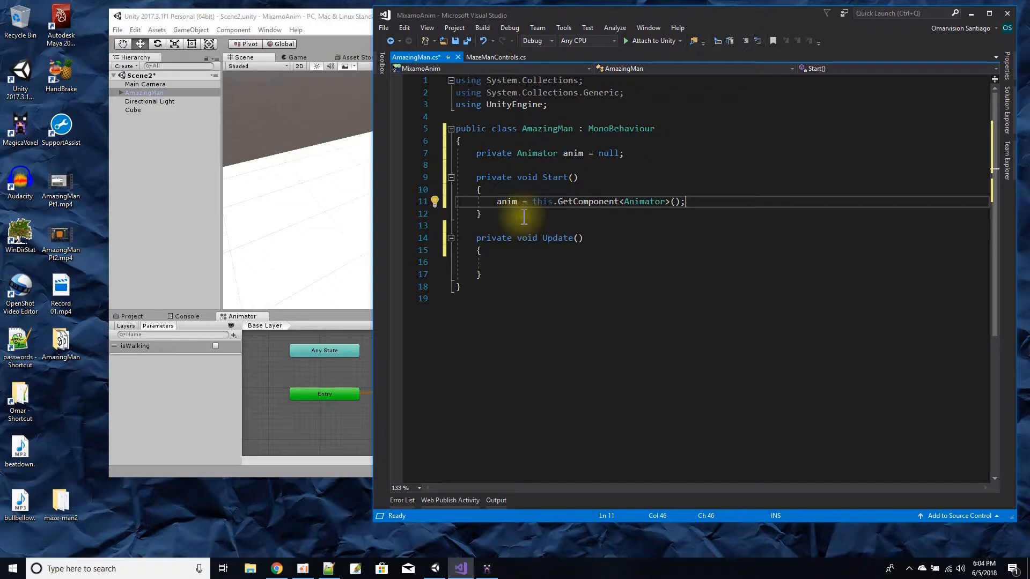
# Declare public float fields WalkSpeed = 1.5f and TurnSpeed = 100.0f above the anim field
pyautogui.click(630, 154)
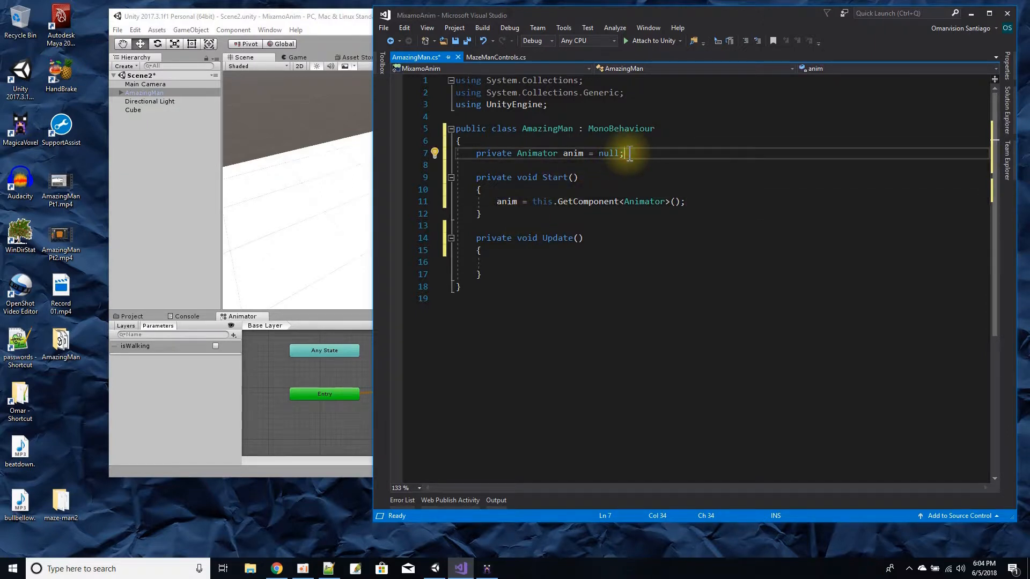
pyautogui.press('Return')
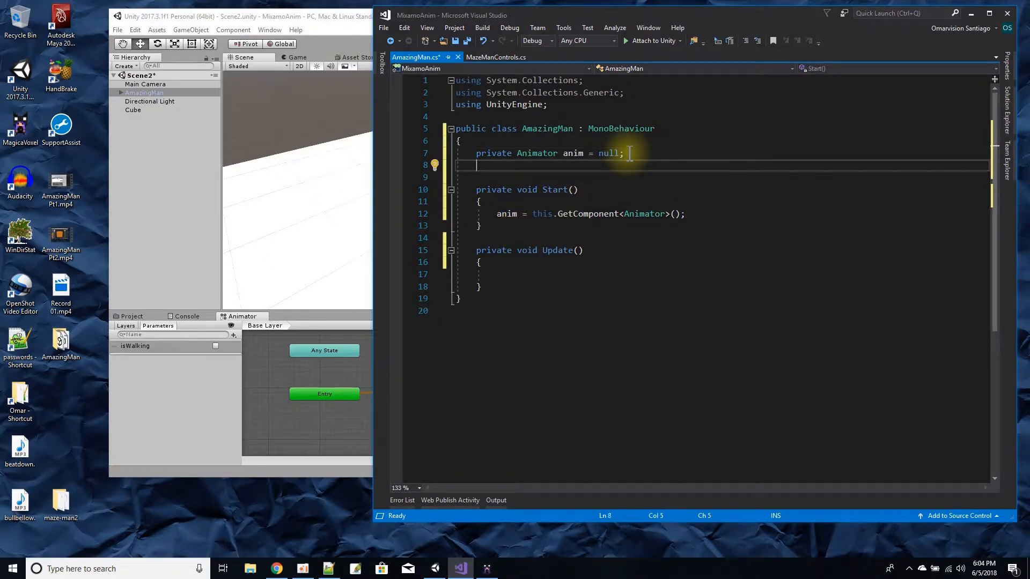
pyautogui.press('BackSpace')
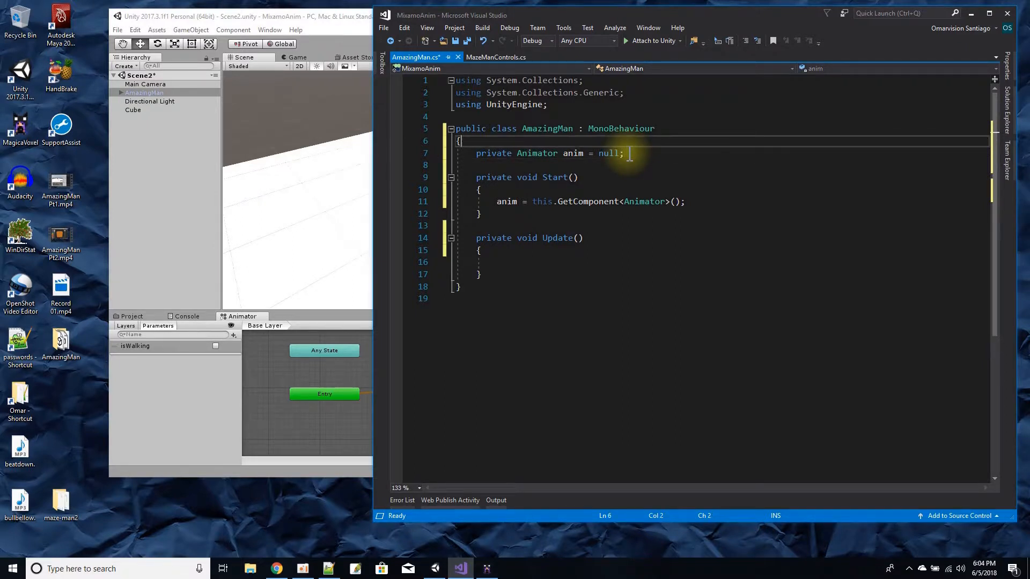
pyautogui.hotkey('ctrl', 'Return')
pyautogui.write('public WalkSpeed =')
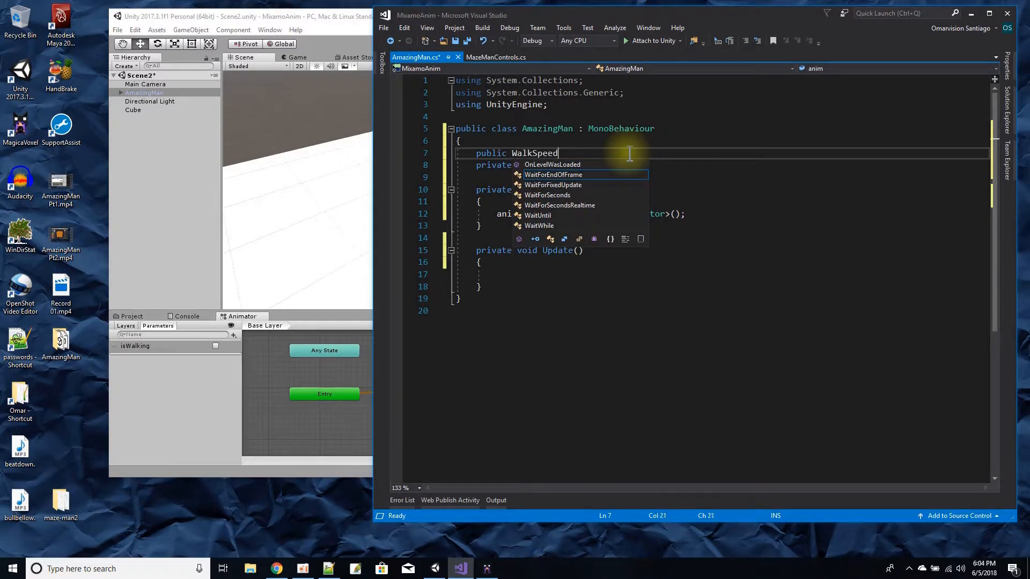
pyautogui.press('BackSpace')
pyautogui.press('BackSpace')
pyautogui.press('BackSpace')
pyautogui.press('BackSpace')
pyautogui.press('BackSpace')
pyautogui.press('BackSpace')
pyautogui.press('BackSpace')
pyautogui.press('BackSpace')
pyautogui.press('BackSpace')
pyautogui.press('BackSpace')
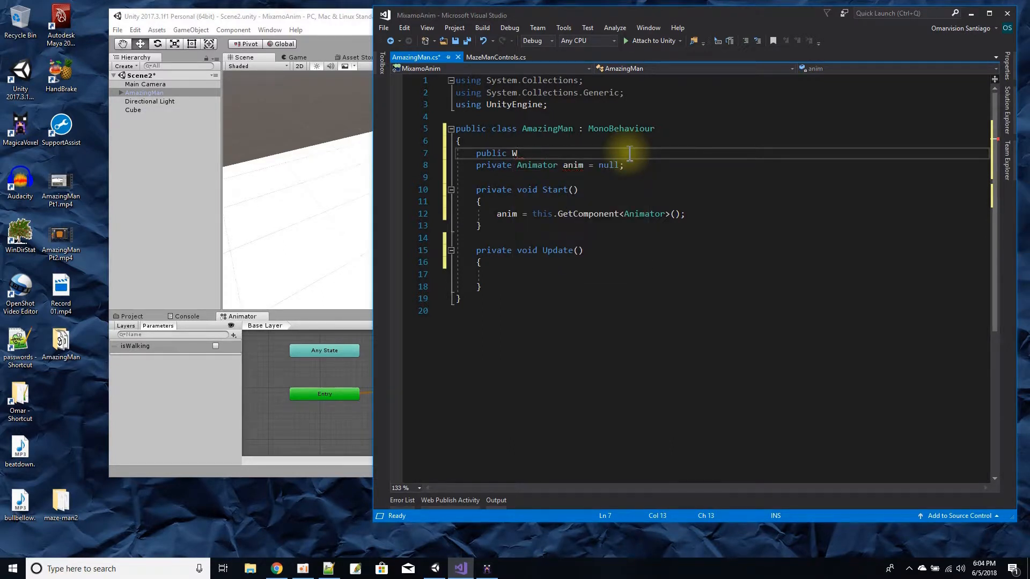
pyautogui.write('float WalkSpeed ')
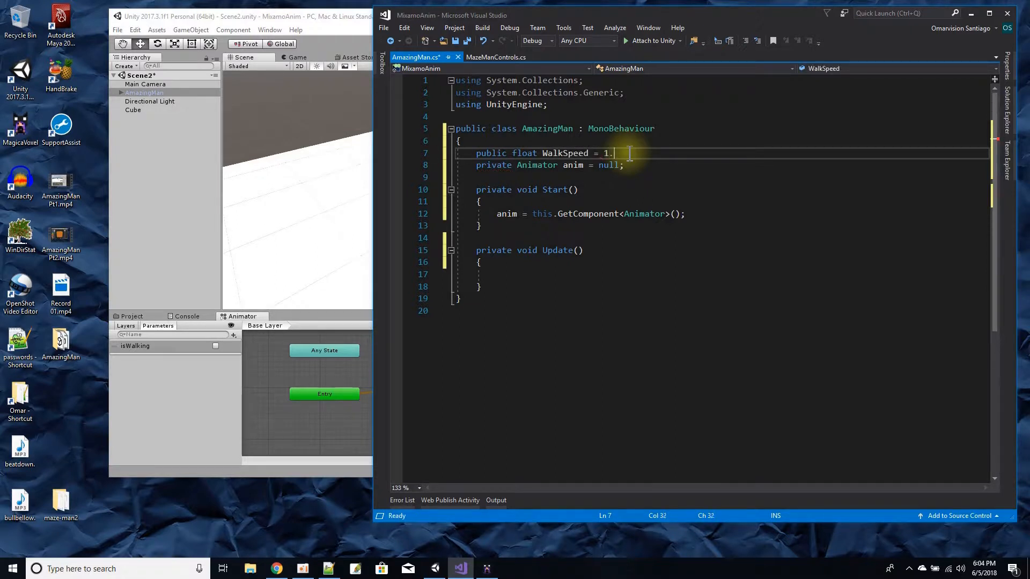
pyautogui.write('= 1.5f;')
pyautogui.press('Return')
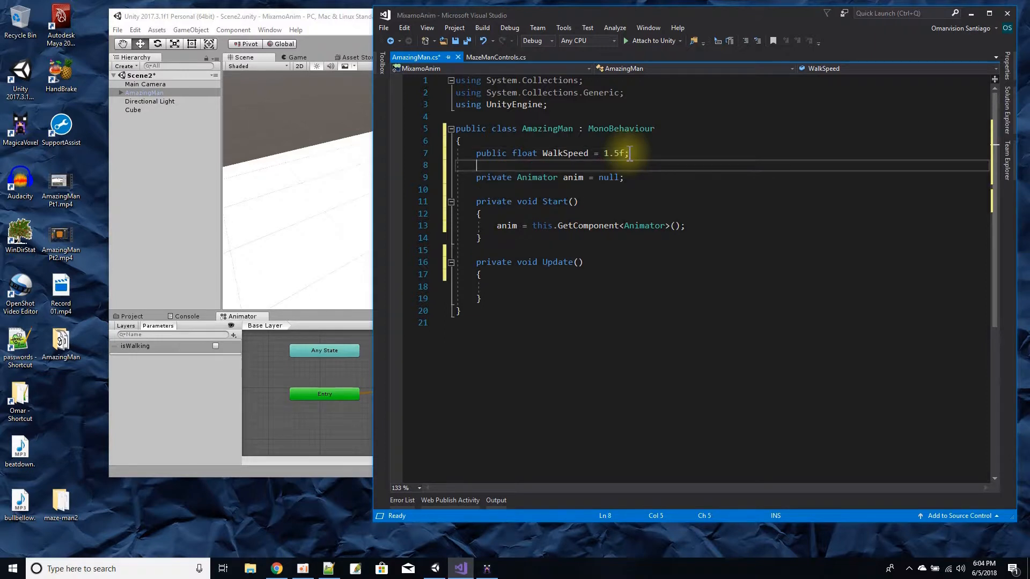
pyautogui.write('public float TurnSpeed = 100.0f;')
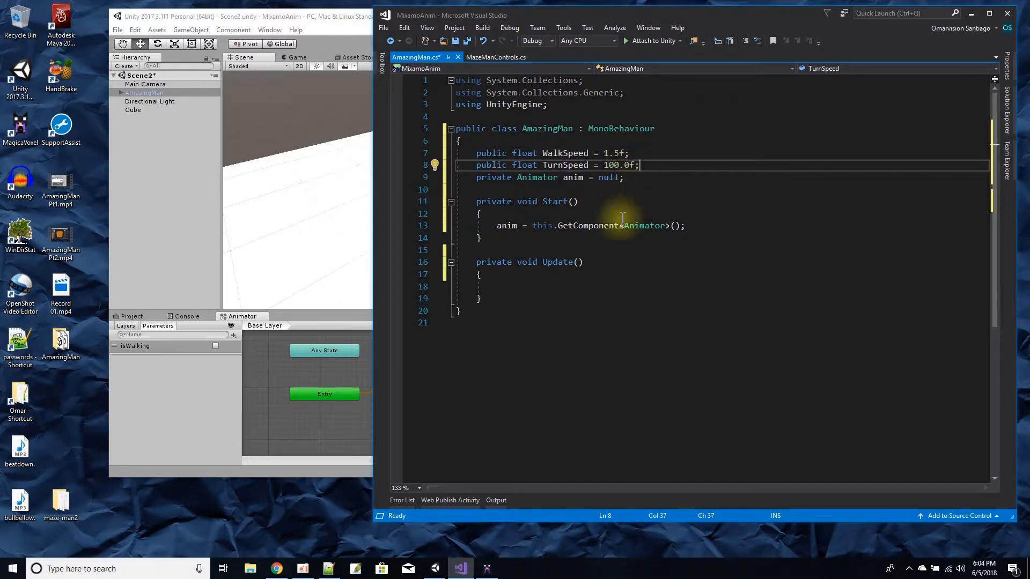
# In the Update method, read the vertical axis with "float vert = Input.GetAxis("Vertical");"
pyautogui.click(561, 287)
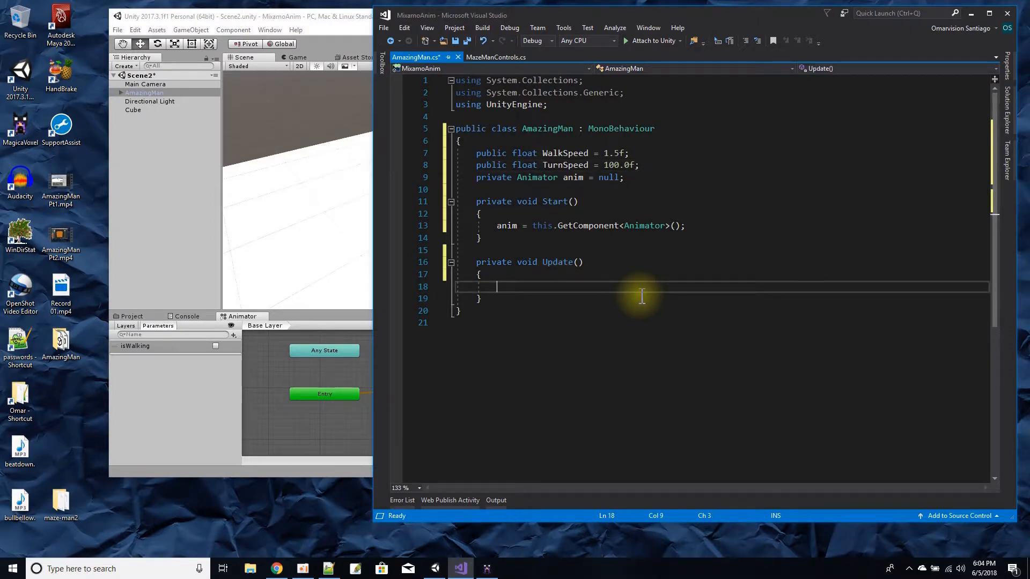
pyautogui.write('loat')
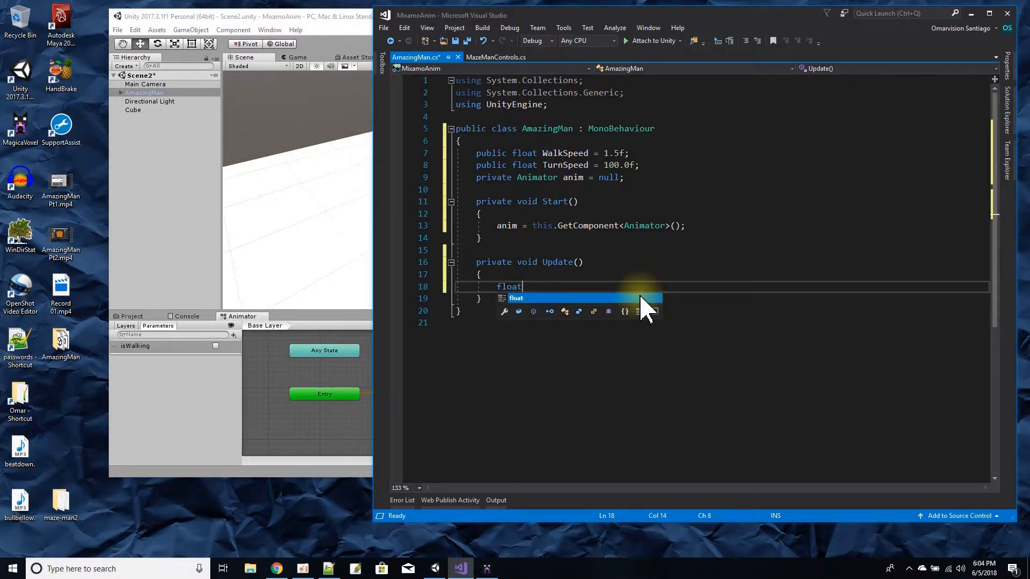
pyautogui.write(' vet')
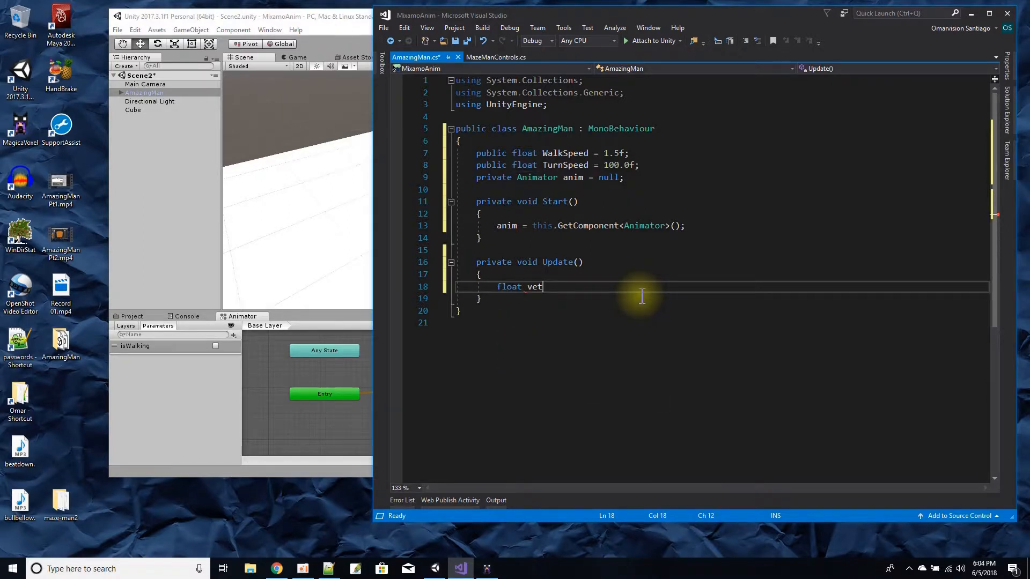
pyautogui.press('BackSpace')
pyautogui.write('rt = Inpu')
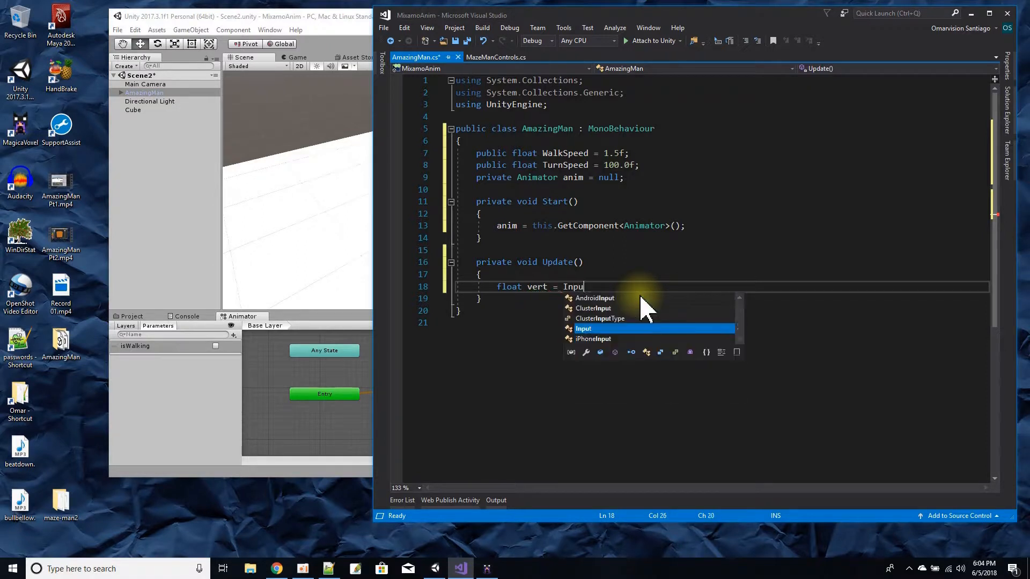
pyautogui.write('t.GetA')
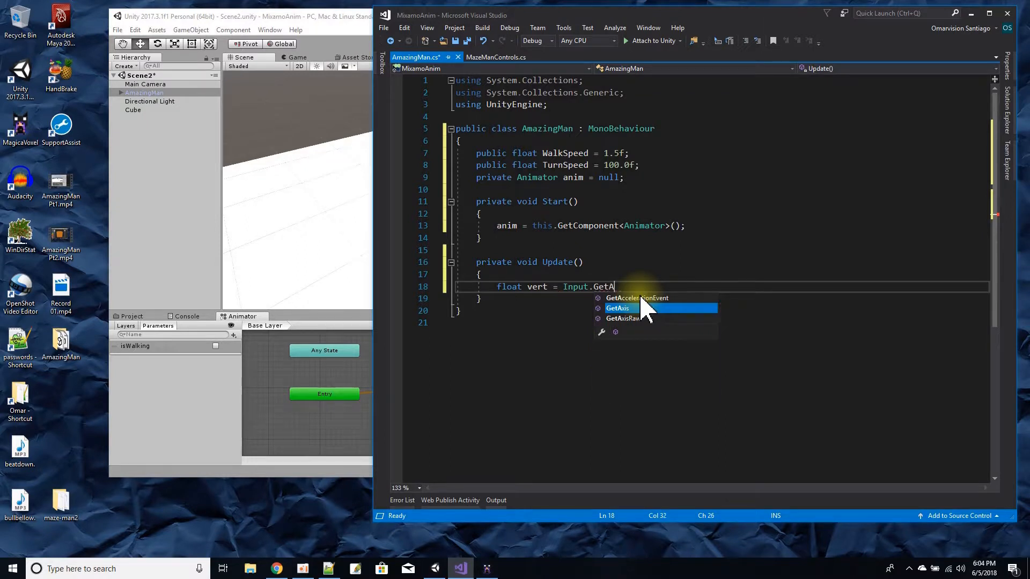
pyautogui.write('xis("')
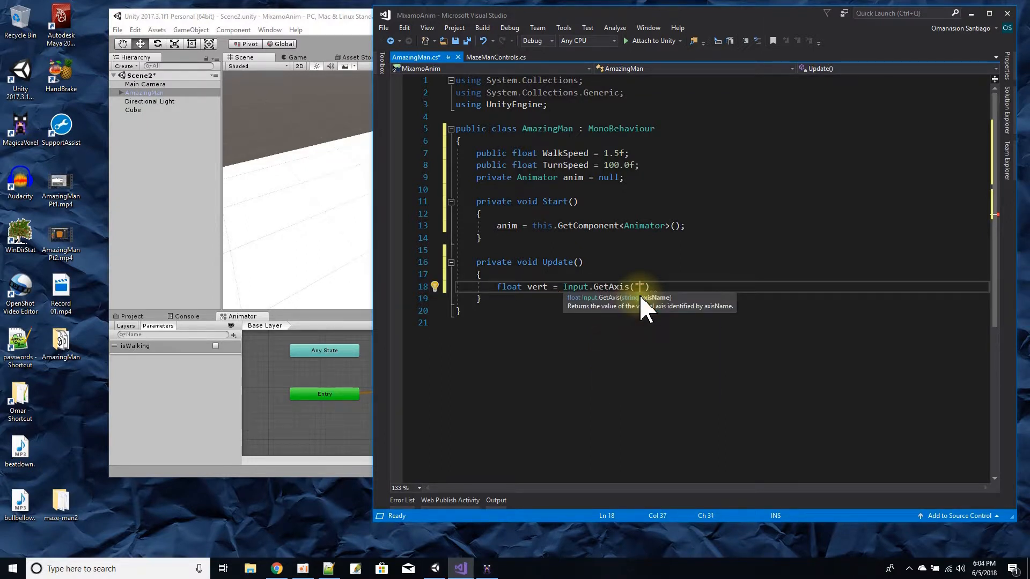
pyautogui.write('Vertical")')
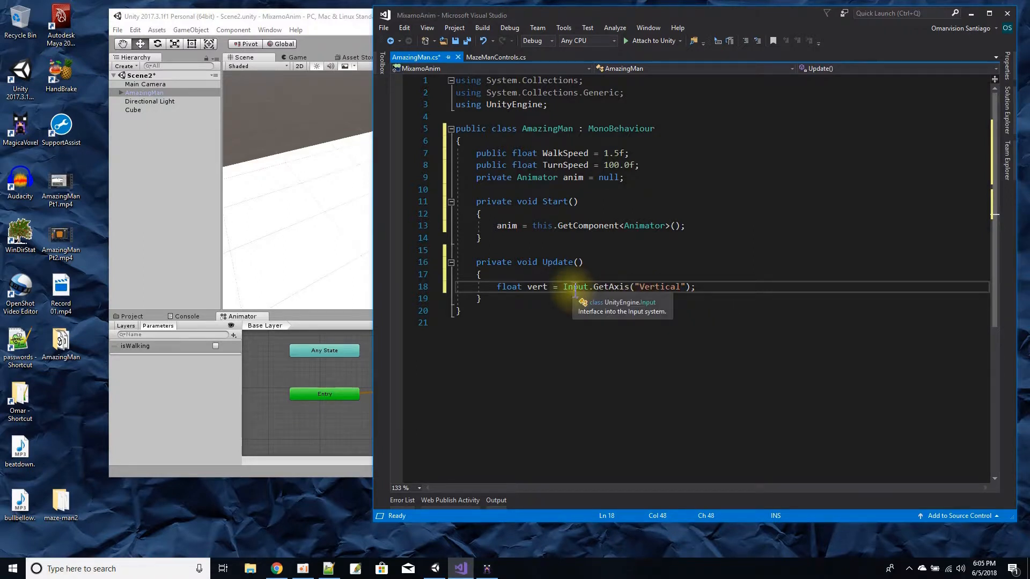
# Switch to Unity and open the project's Input settings to examine the list of axes
pyautogui.doubleClick(656, 286)
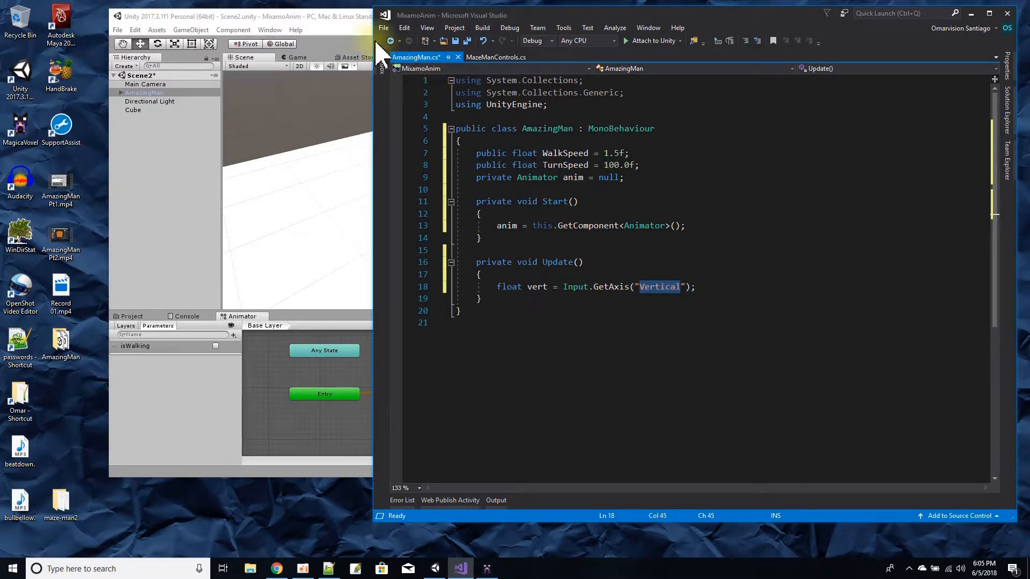
pyautogui.click(344, 16)
pyautogui.click(117, 30)
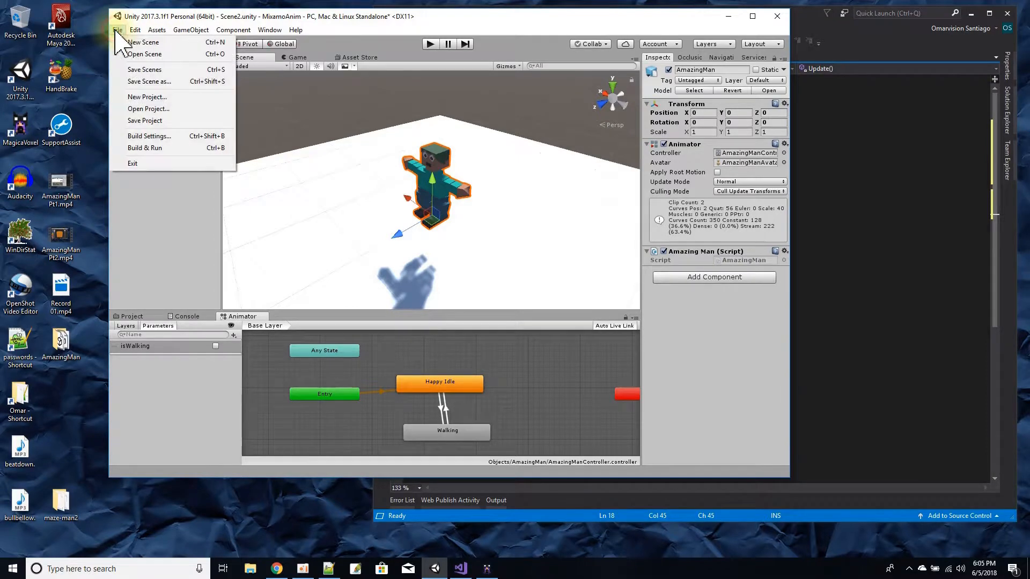
pyautogui.moveTo(131, 31)
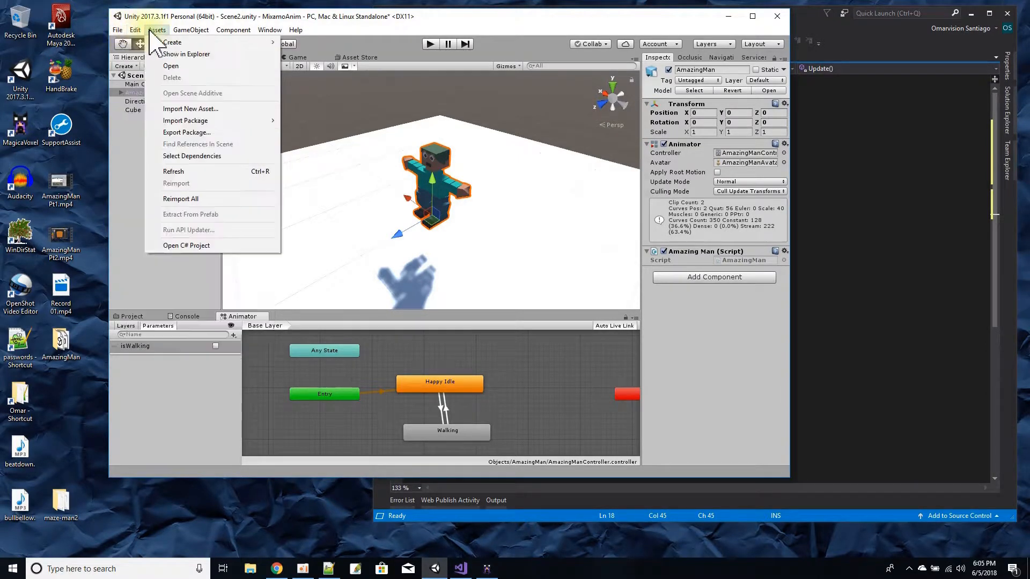
pyautogui.click(270, 29)
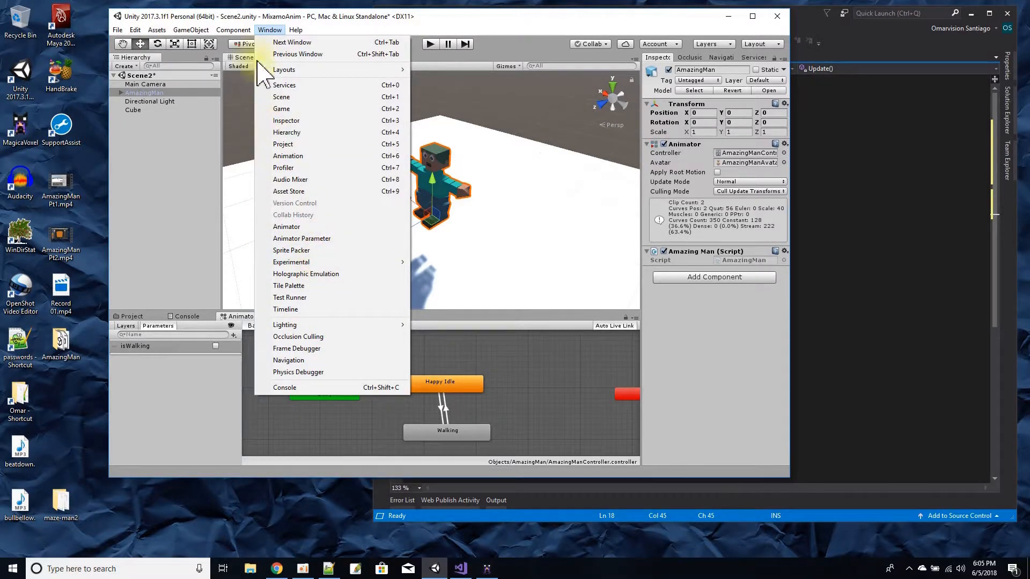
pyautogui.moveTo(158, 31)
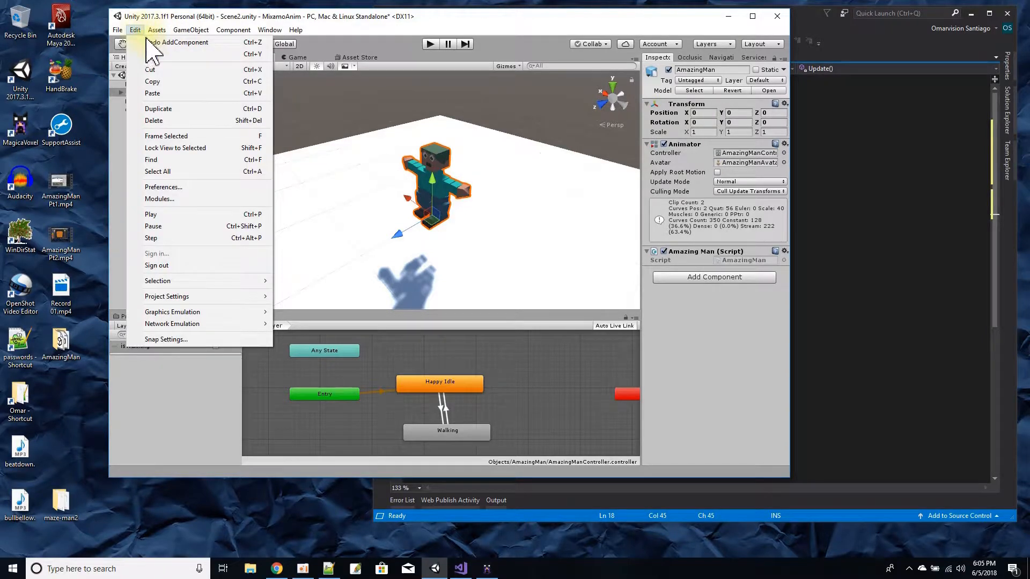
pyautogui.moveTo(258, 299)
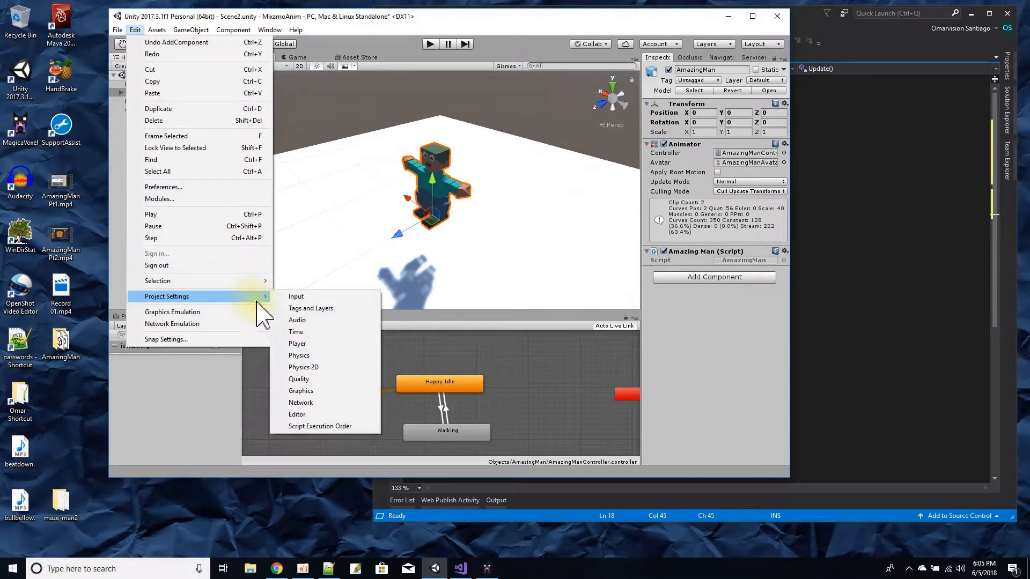
pyautogui.click(297, 298)
pyautogui.click(651, 93)
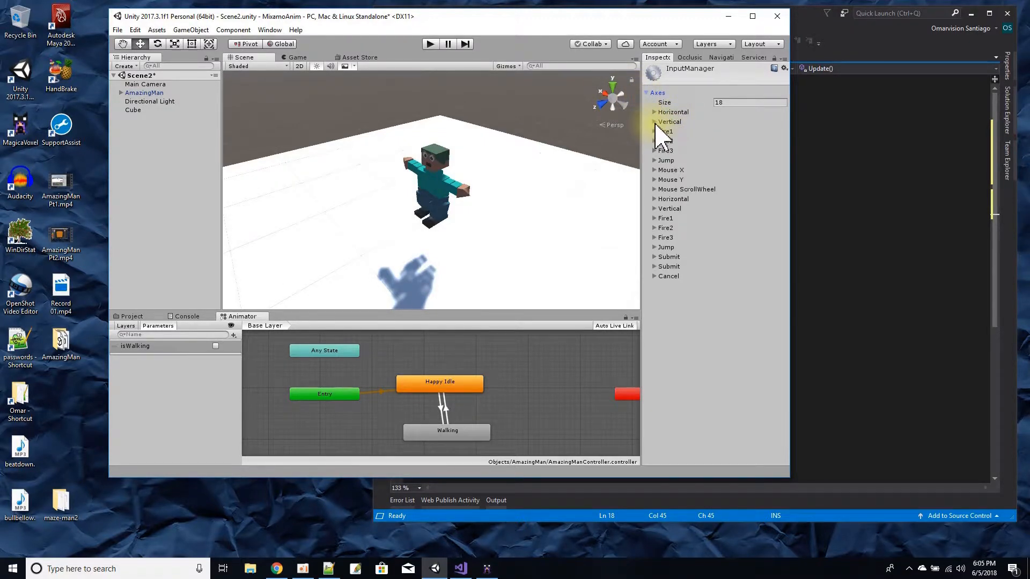
# Examine the Vertical axis's input settings and match its name against the GetAxis call in the Visual Studio script
pyautogui.click(663, 122)
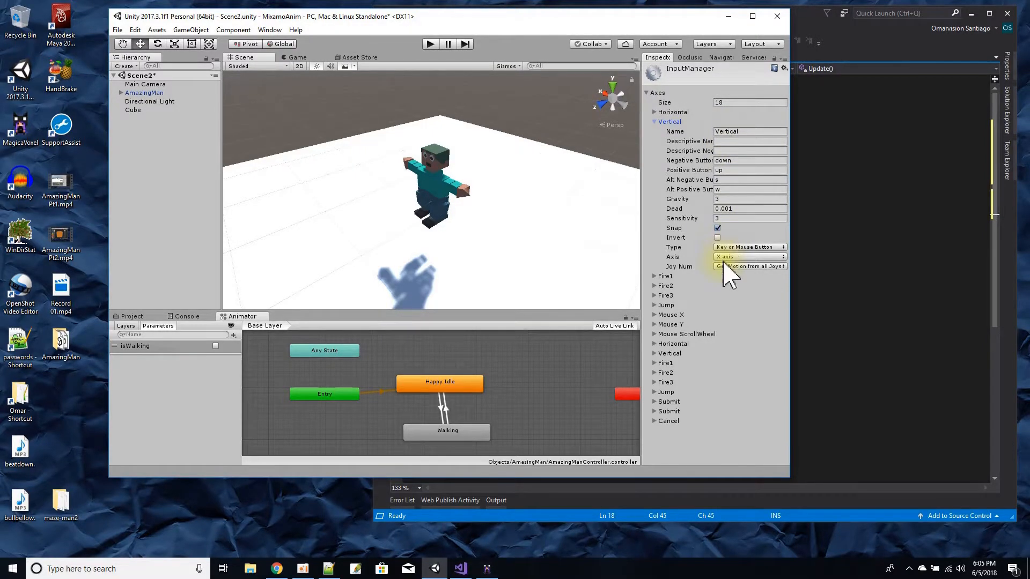
pyautogui.click(835, 253)
pyautogui.click(661, 288)
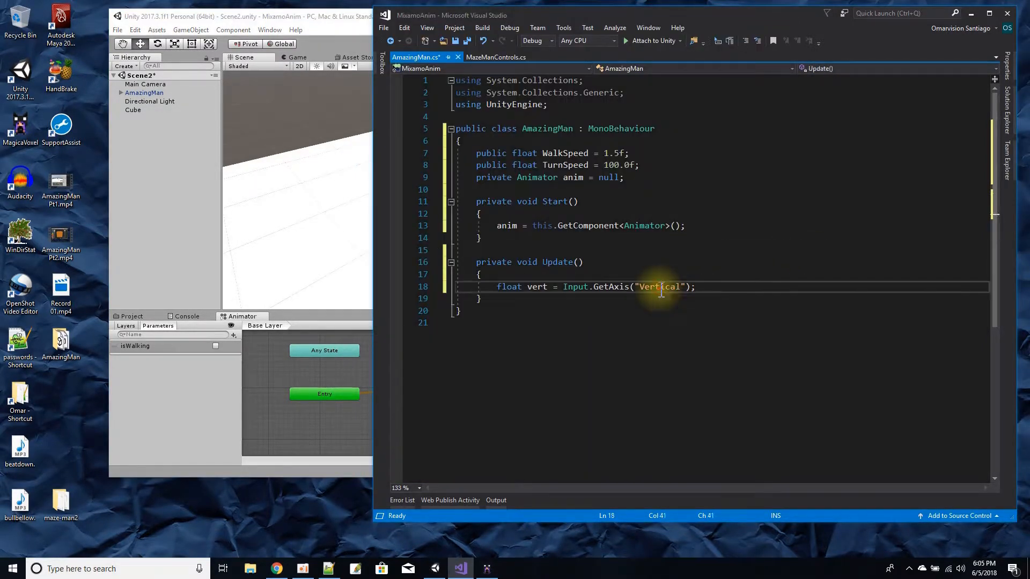
pyautogui.doubleClick(662, 290)
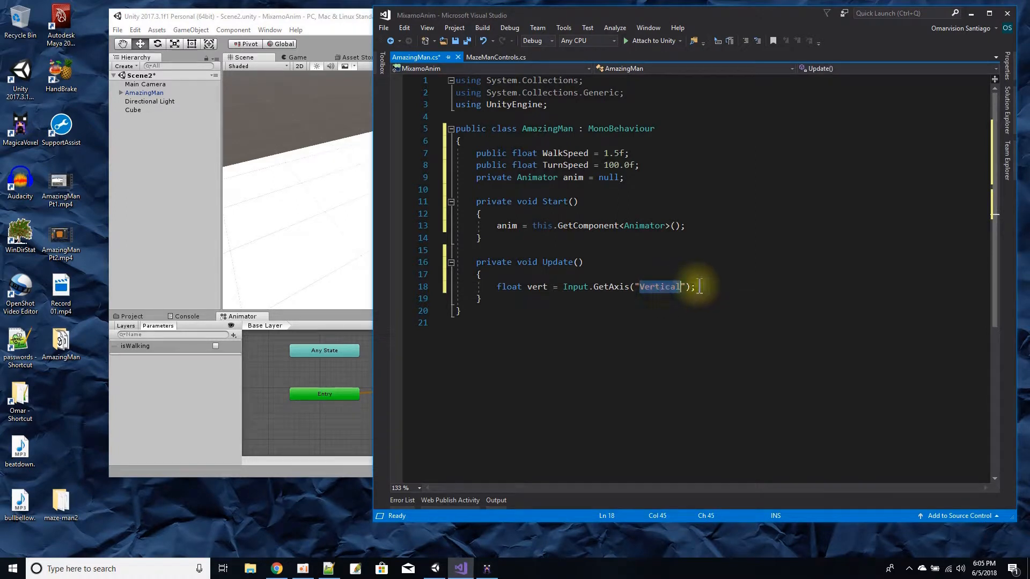
# Append the comment "// -1..1" to the line that reads the vertical axis
pyautogui.click(702, 288)
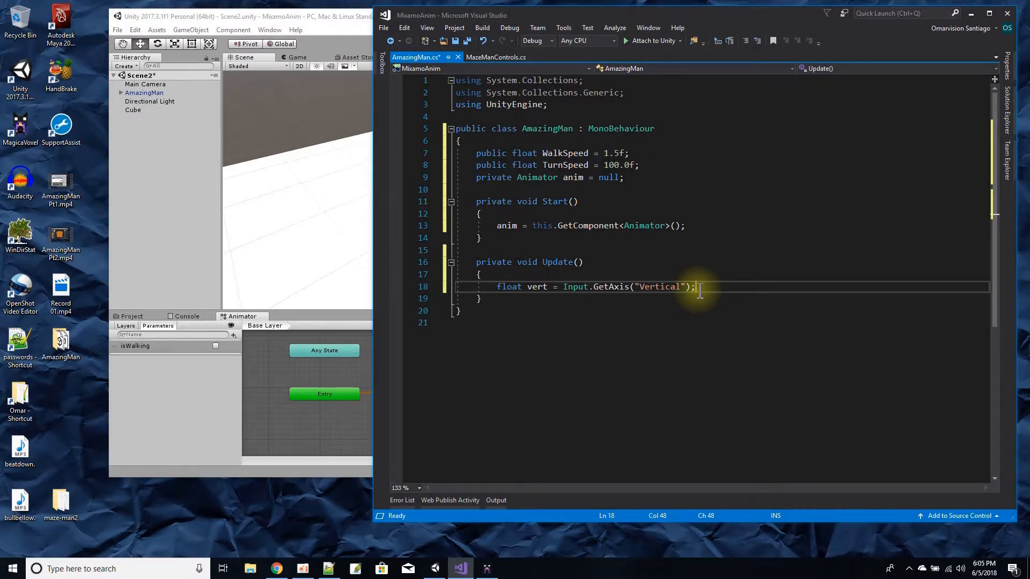
pyautogui.write('// -1..1')
pyautogui.press('Return')
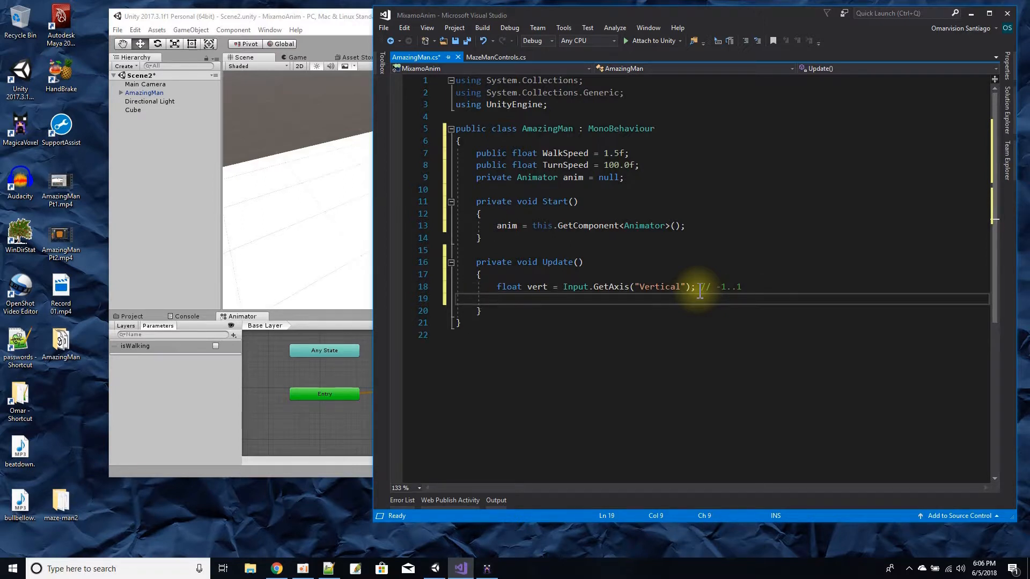
# Below the vertical axis line in Update, add an empty block for the condition "if (Mathf.Abs(vert) != 0.0f)"
pyautogui.press('Return')
pyautogui.write('if (mathf')
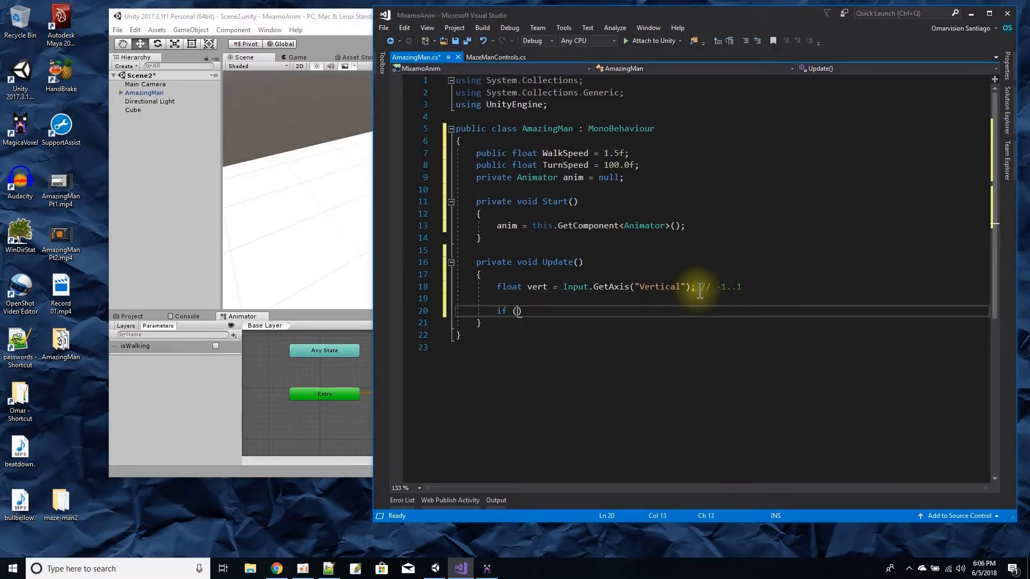
pyautogui.write('.Abs')
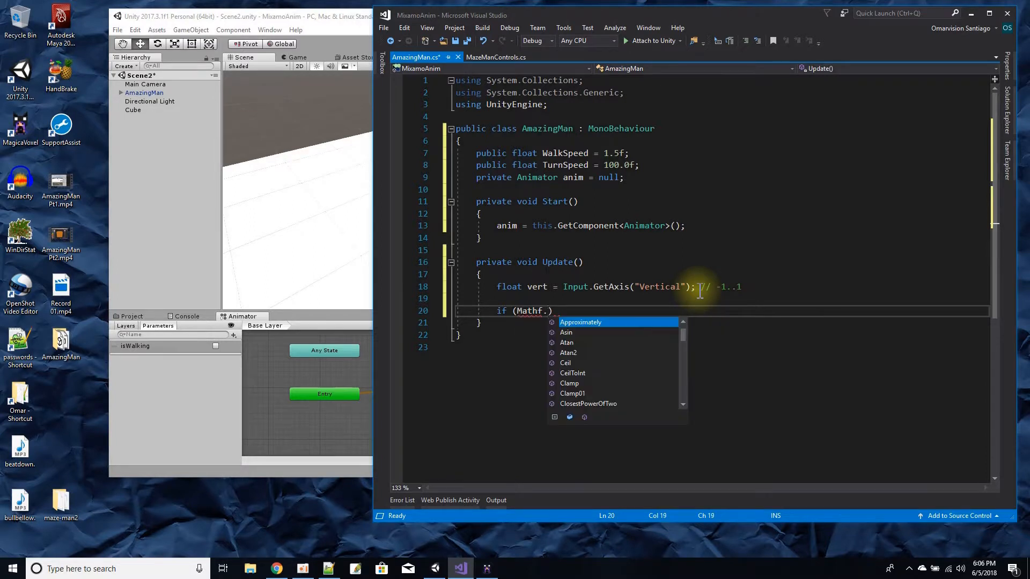
pyautogui.write('(')
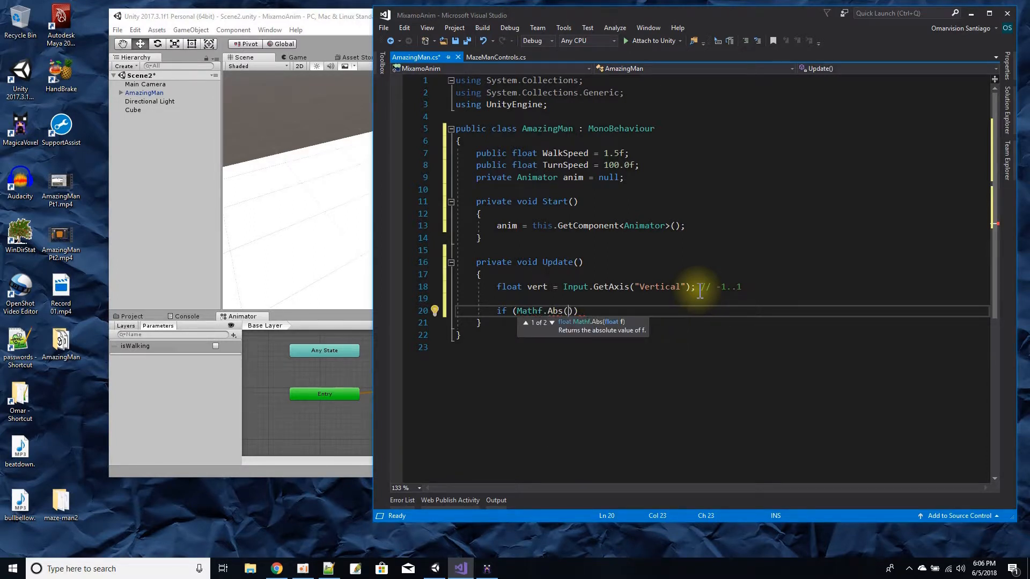
pyautogui.write('vert')
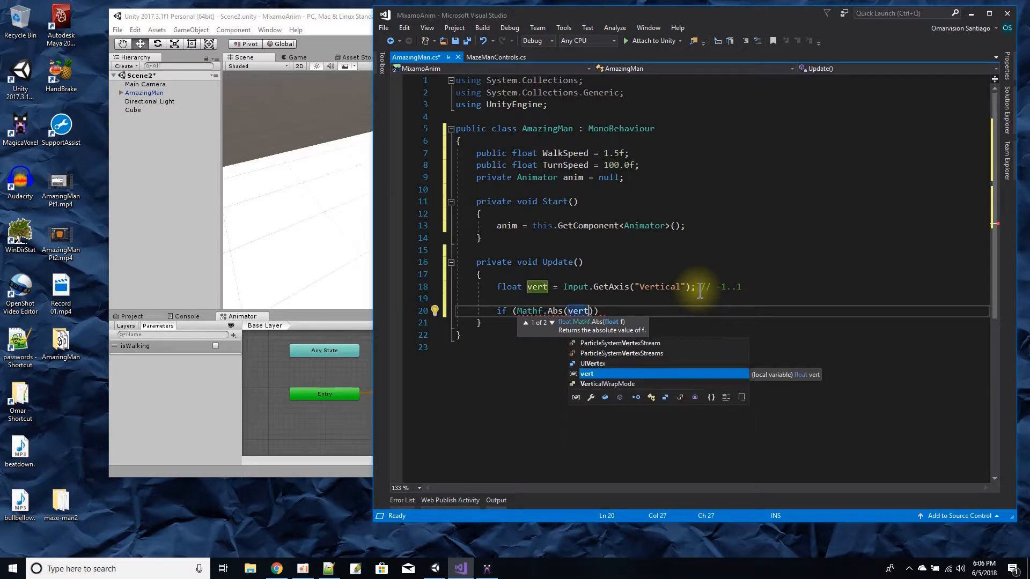
pyautogui.write(')')
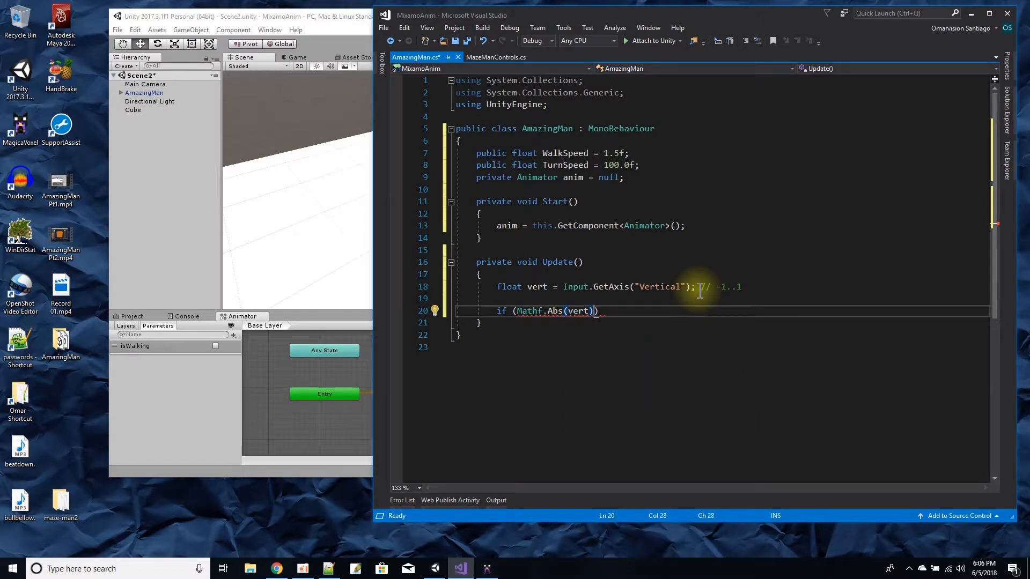
pyautogui.write(' != 0.0f')
pyautogui.press('End')
pyautogui.press('Return')
pyautogui.write('{')
pyautogui.press('Return')
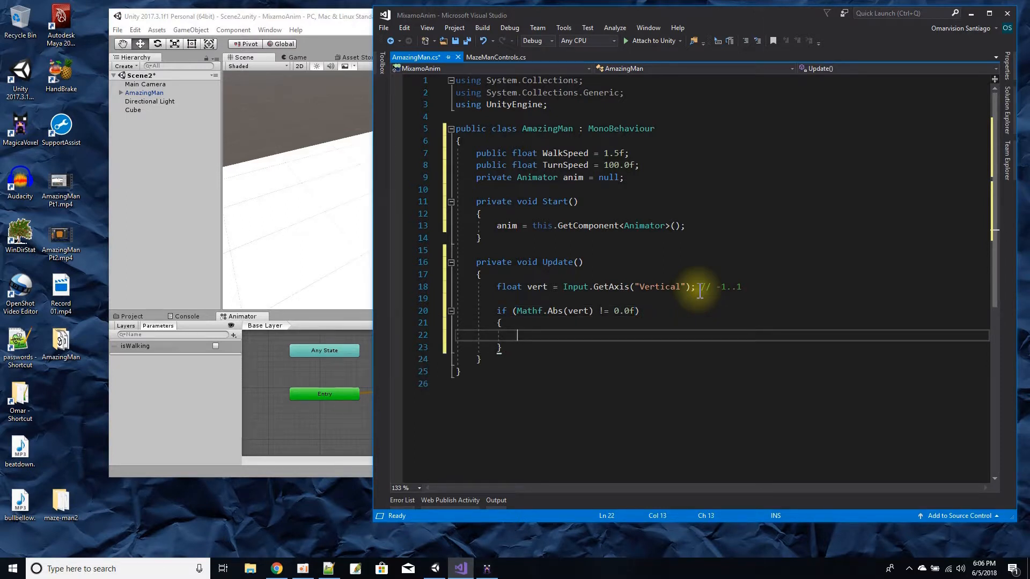
# Inside the if block, turn on the walking parameter with "anim.SetBool("isWalking", true);"
pyautogui.write('anim')
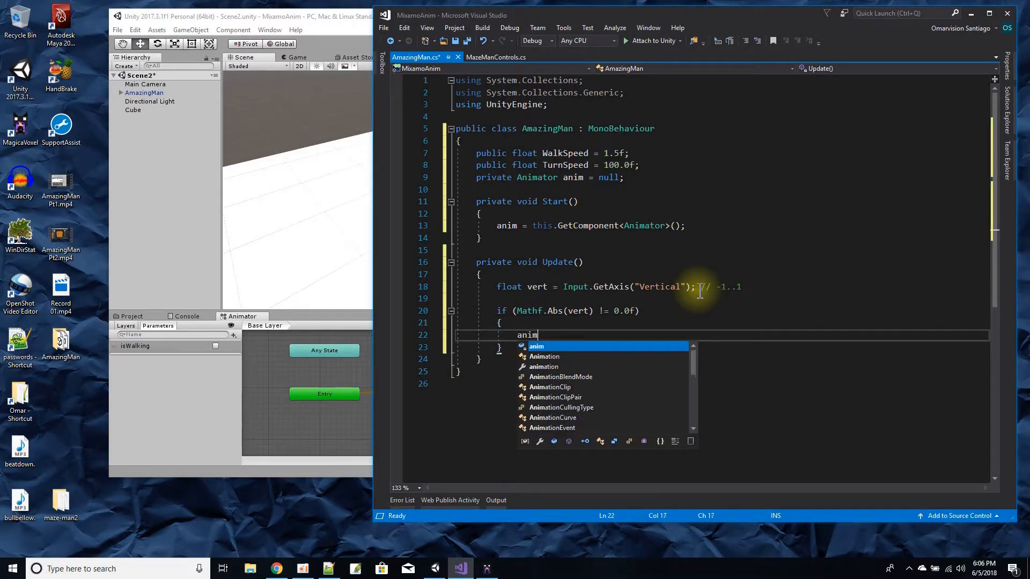
pyautogui.write(',.Set')
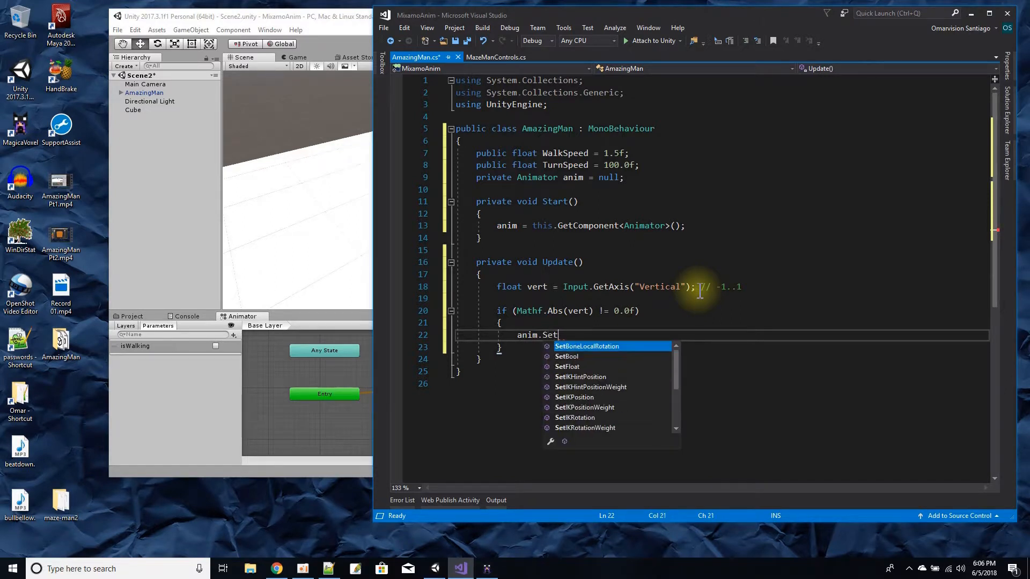
pyautogui.write('Bool')
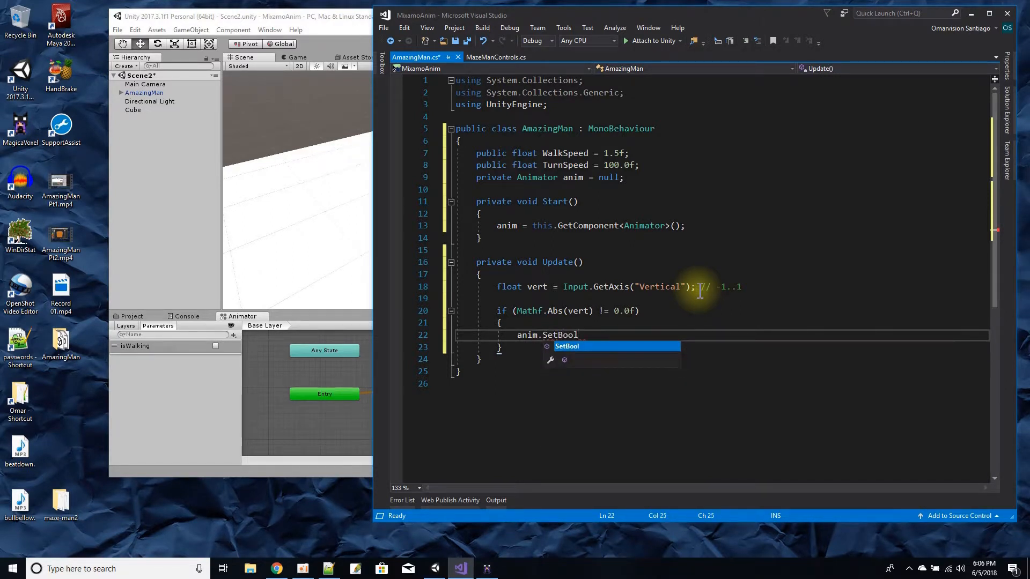
pyautogui.write('("is')
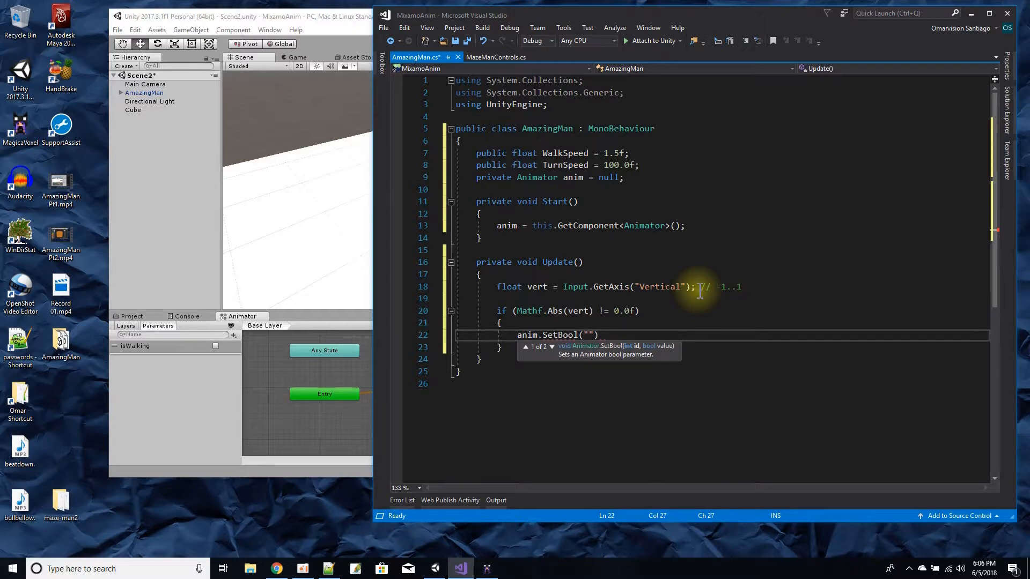
pyautogui.write('Walking')
pyautogui.write(', true);')
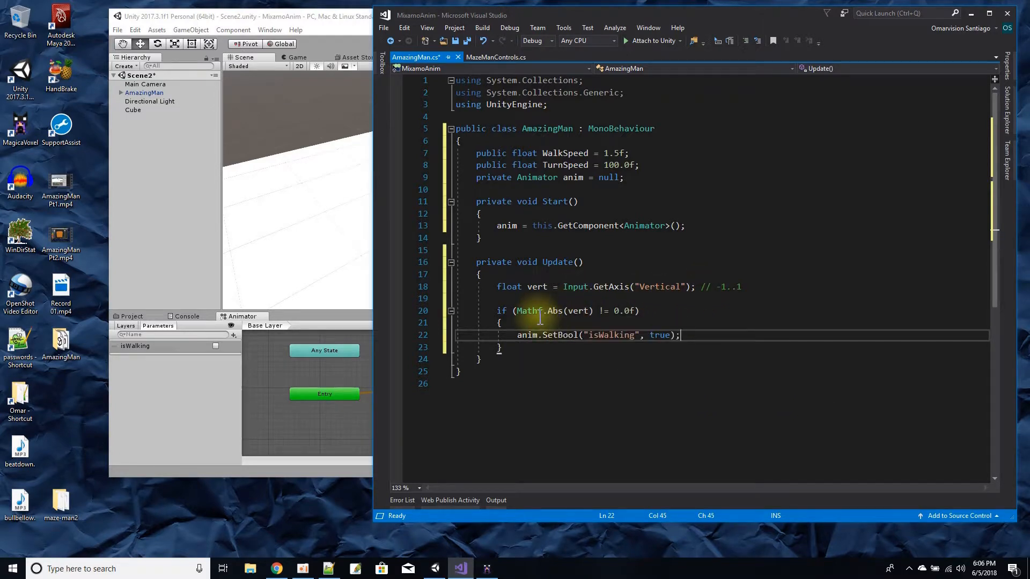
pyautogui.moveTo(556, 311)
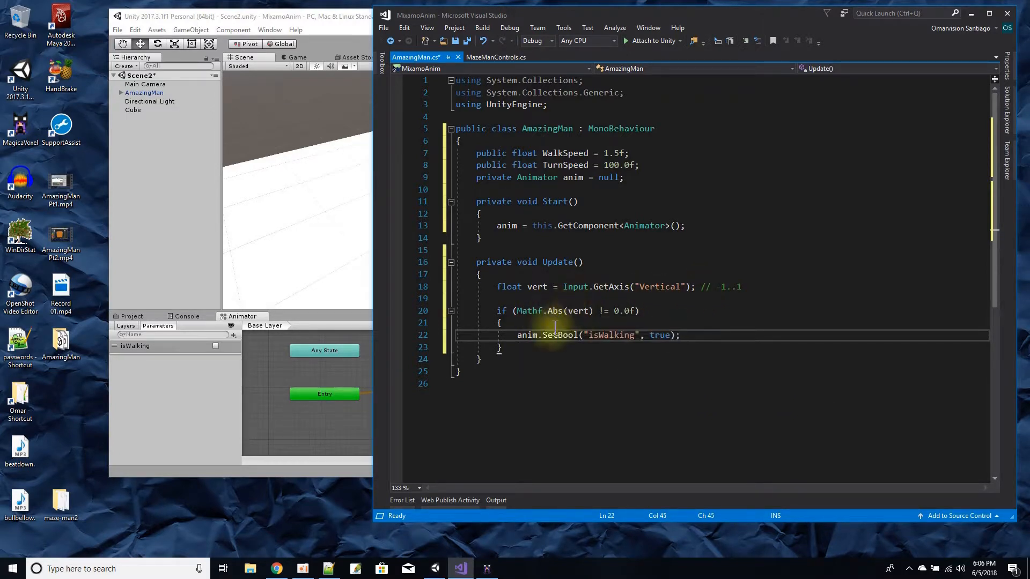
# Add an else block after the if block containing "anim.SetBool("isWalking", false);"
pyautogui.click(501, 349)
pyautogui.press('Return')
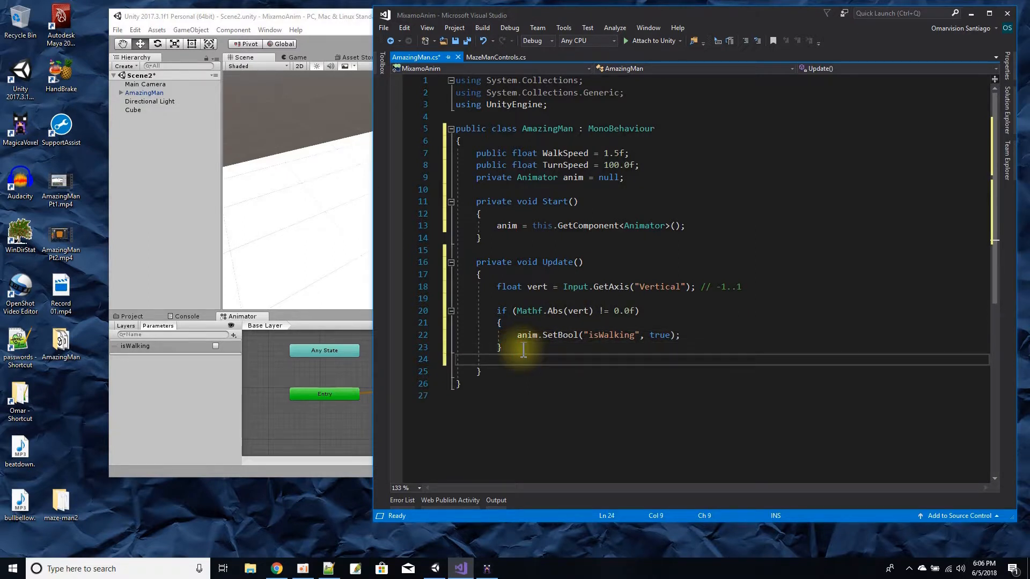
pyautogui.write('else')
pyautogui.press('Tab')
pyautogui.press('Tab')
pyautogui.write('anim.')
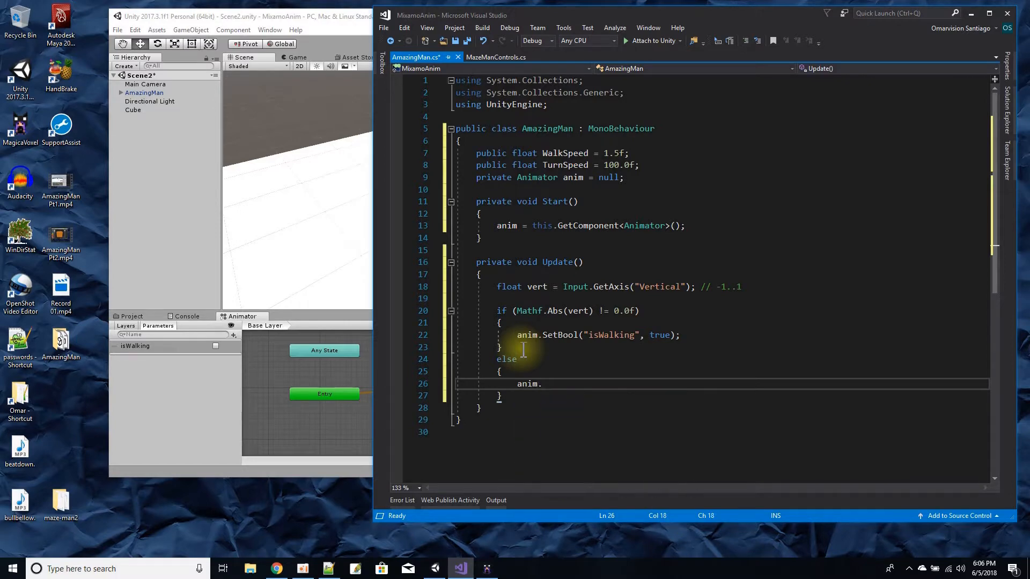
pyautogui.write('SetBool')
pyautogui.press('Tab')
pyautogui.write('("')
pyautogui.write('isWalking"')
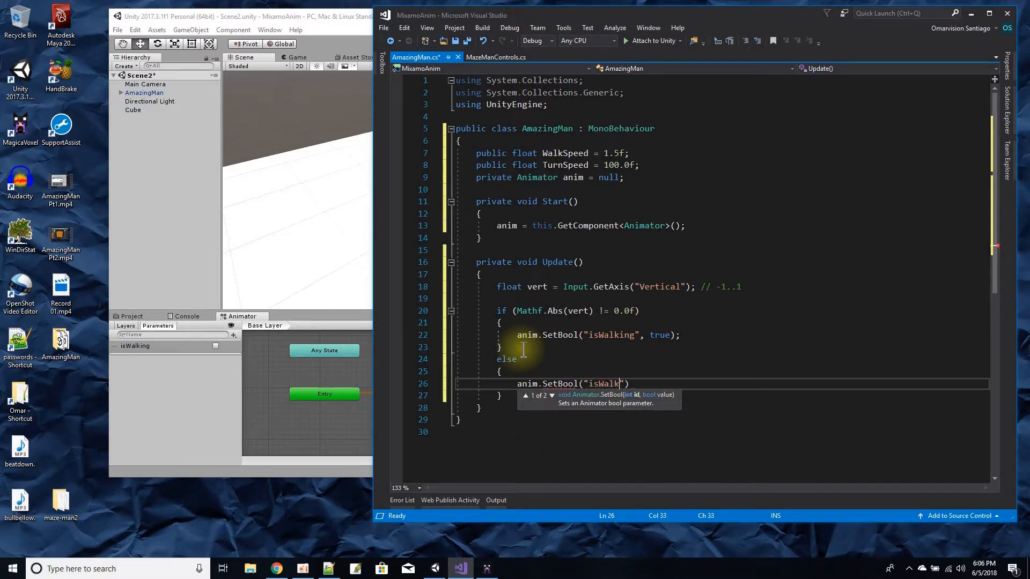
pyautogui.write(', false);')
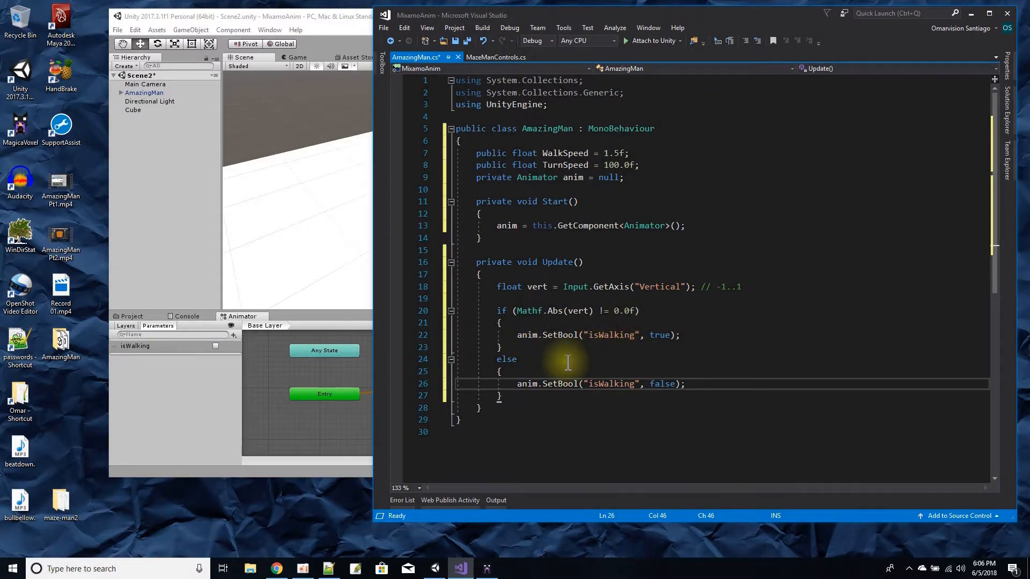
# Add the comments "//reading input" above the vertical axis line and "//controlling which animation plays" above the if statement
pyautogui.scroll(-1, 568, 362)
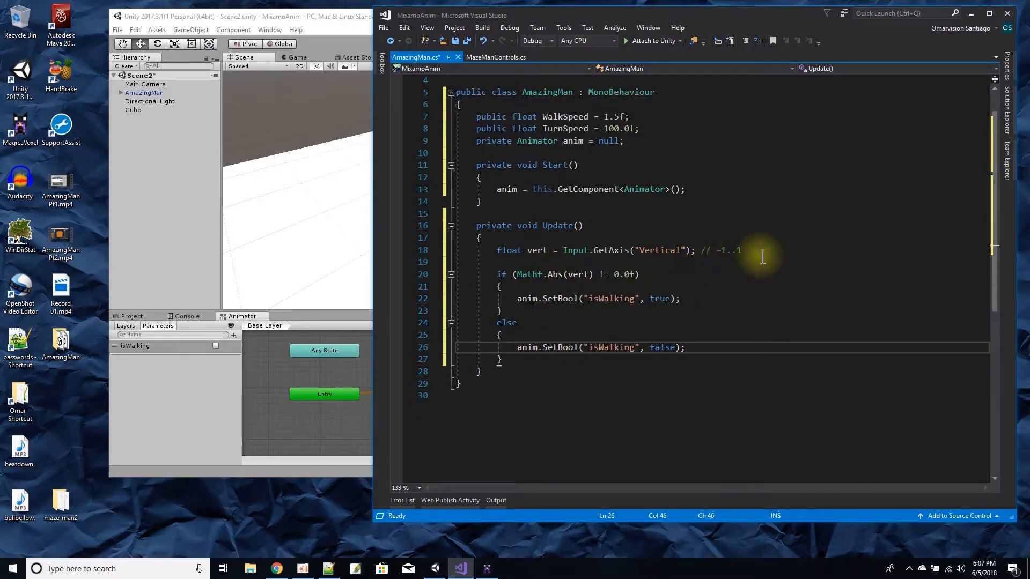
pyautogui.click(507, 263)
pyautogui.click(504, 237)
pyautogui.press('Return')
pyautogui.write('//reading input')
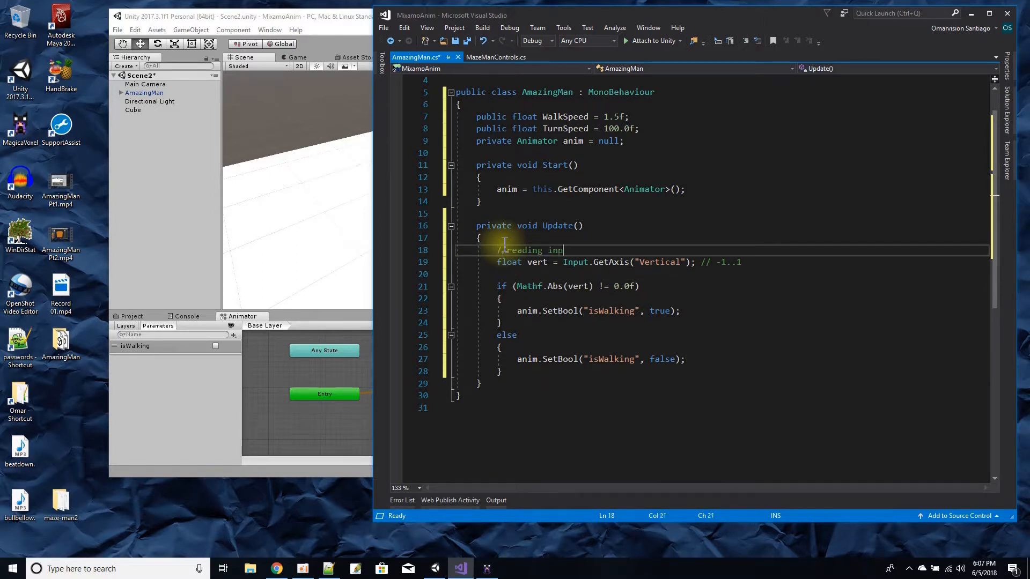
pyautogui.click(530, 274)
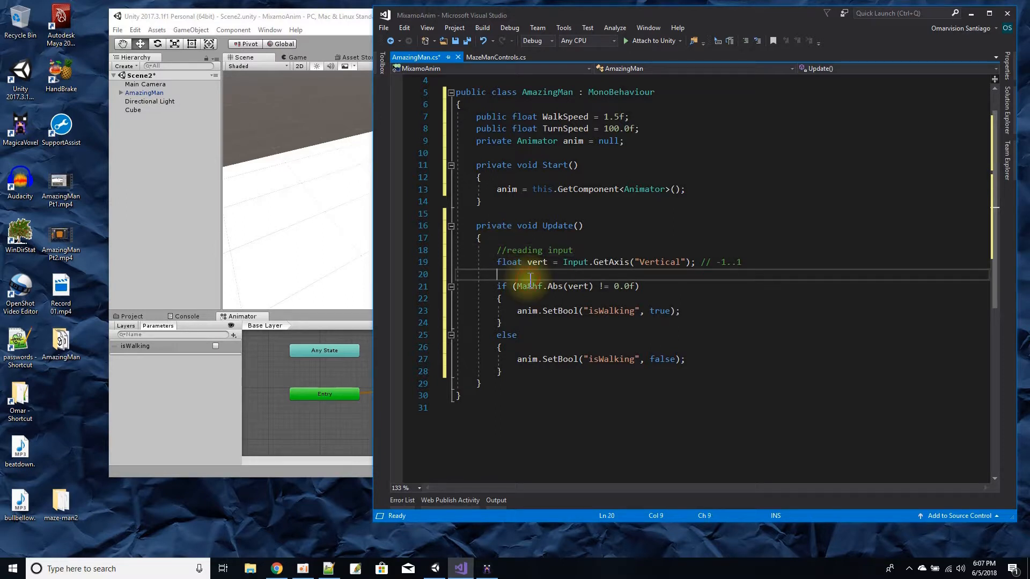
pyautogui.press('Return')
pyautogui.write('//controlling which animation plays')
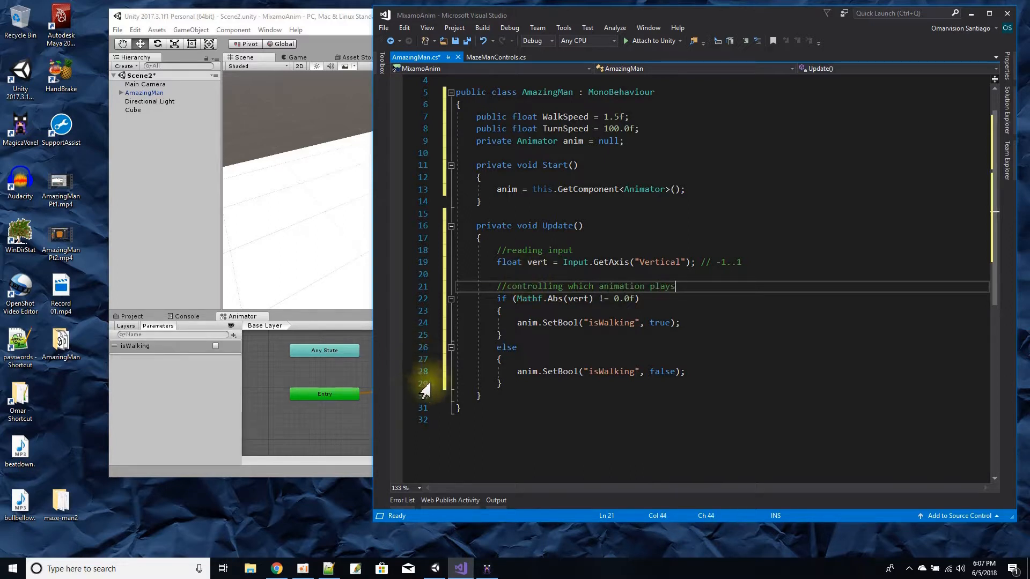
# After the else block, add the comment "//move and turn" with an empty line below it
pyautogui.click(529, 382)
pyautogui.press('Return')
pyautogui.press('Return')
pyautogui.write('//move')
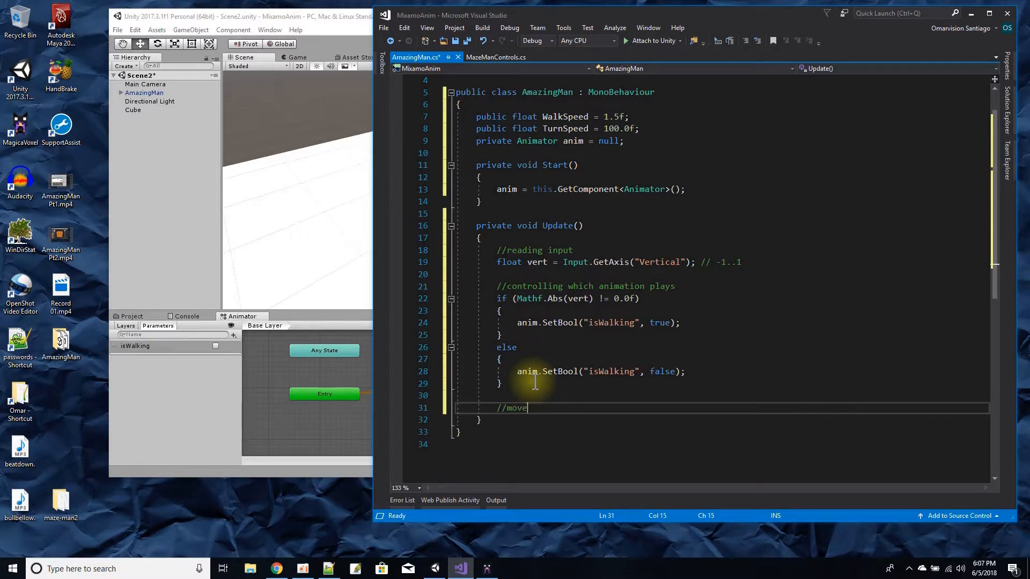
pyautogui.write(' and turn')
pyautogui.press('Return')
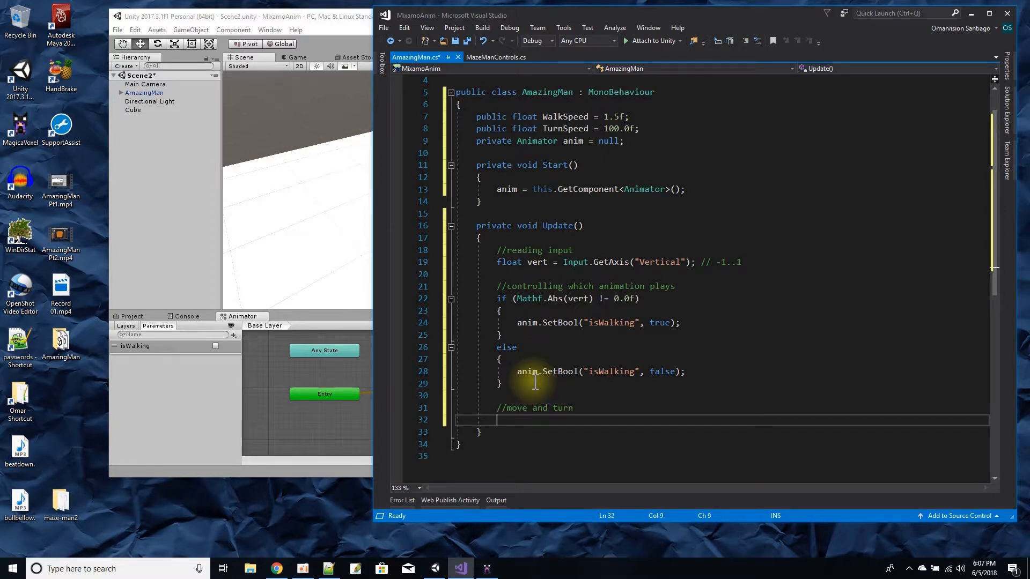
# Below the vertical axis line, add "float horz = Input.GetAxis("Horizontal"); // -1..1"
pyautogui.click(772, 264)
pyautogui.press('Return')
pyautogui.write('fl')
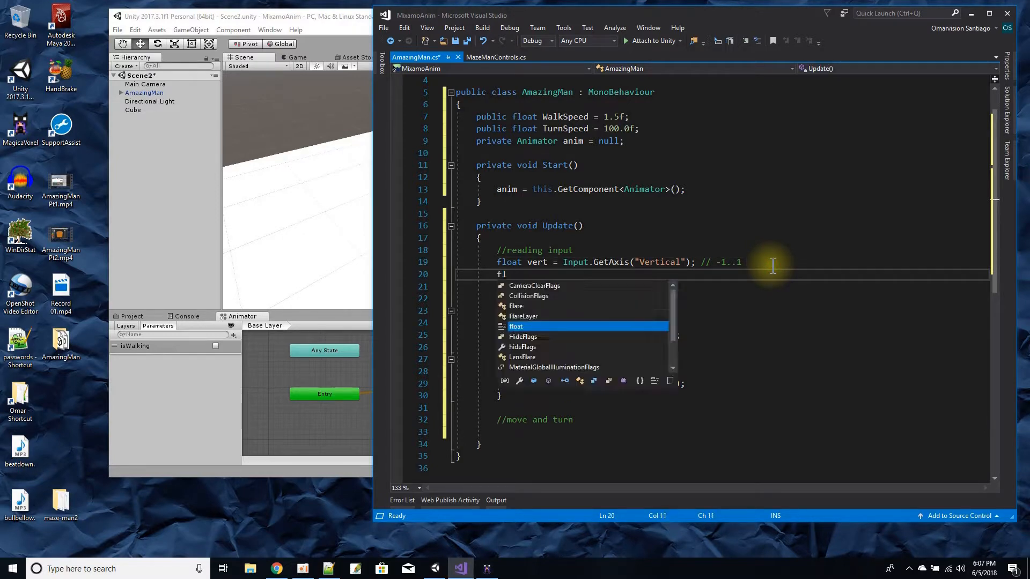
pyautogui.write('oat hor')
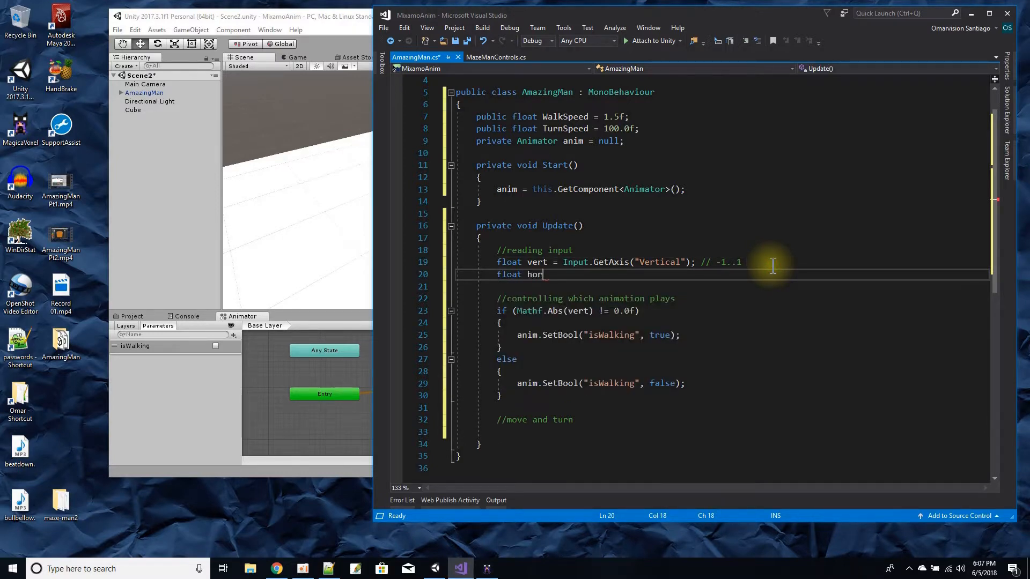
pyautogui.write('z = Input.')
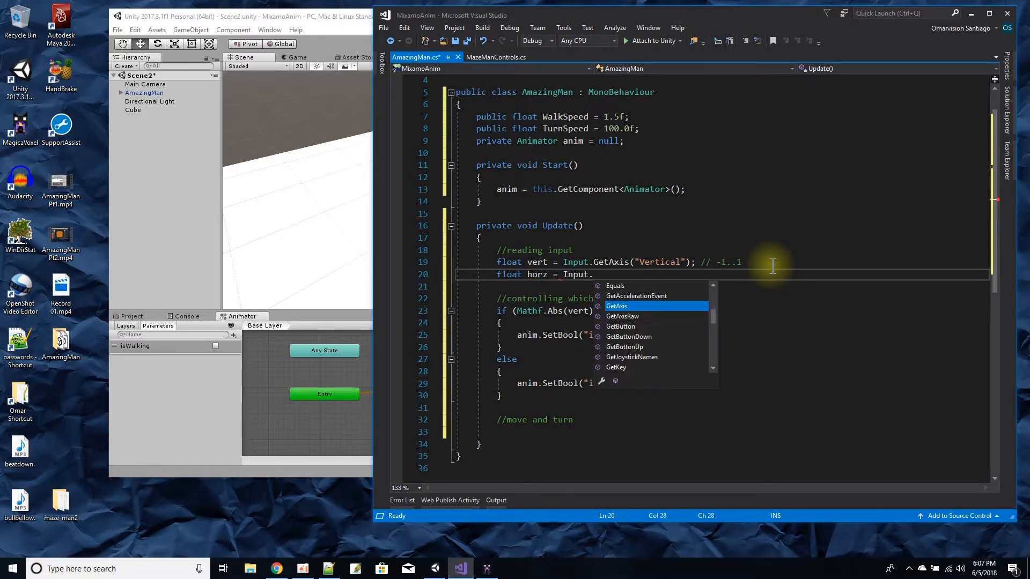
pyautogui.write('GetAxis')
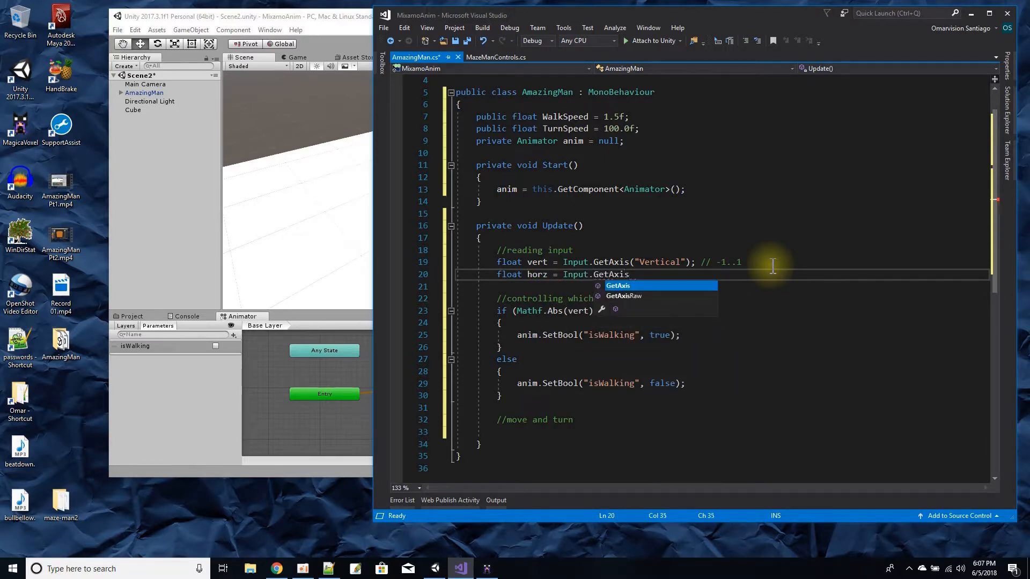
pyautogui.write('("Horizontal"')
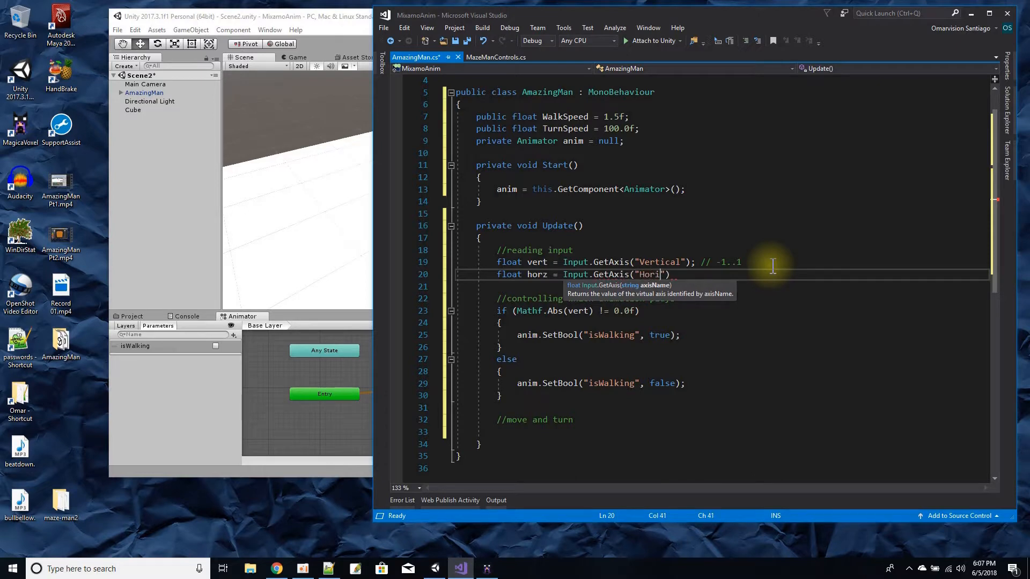
pyautogui.write('); //')
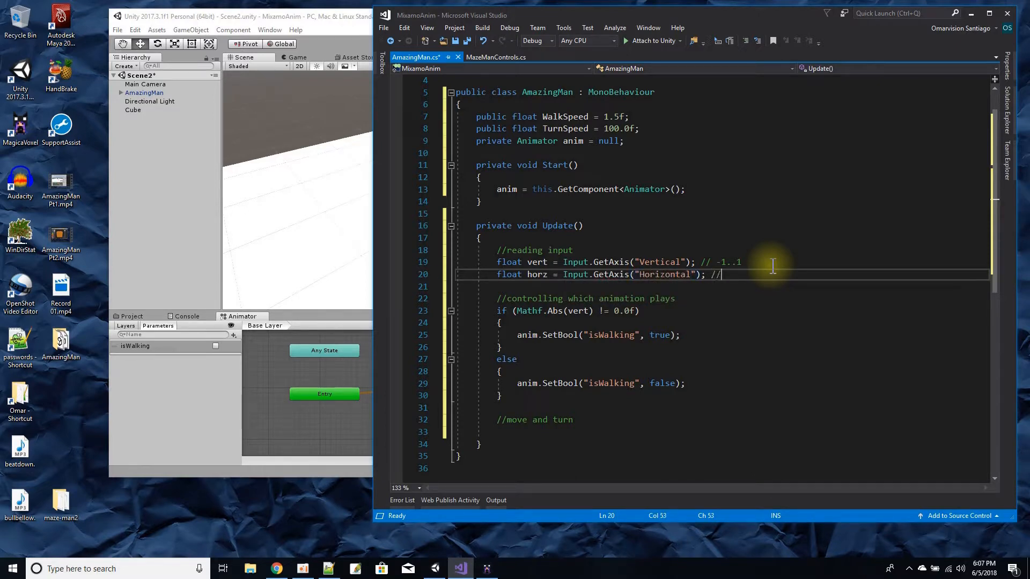
pyautogui.write(' -1..1')
# Switch to Unity and examine the Horizontal axis's name and key assignments in the input settings
pyautogui.click(302, 13)
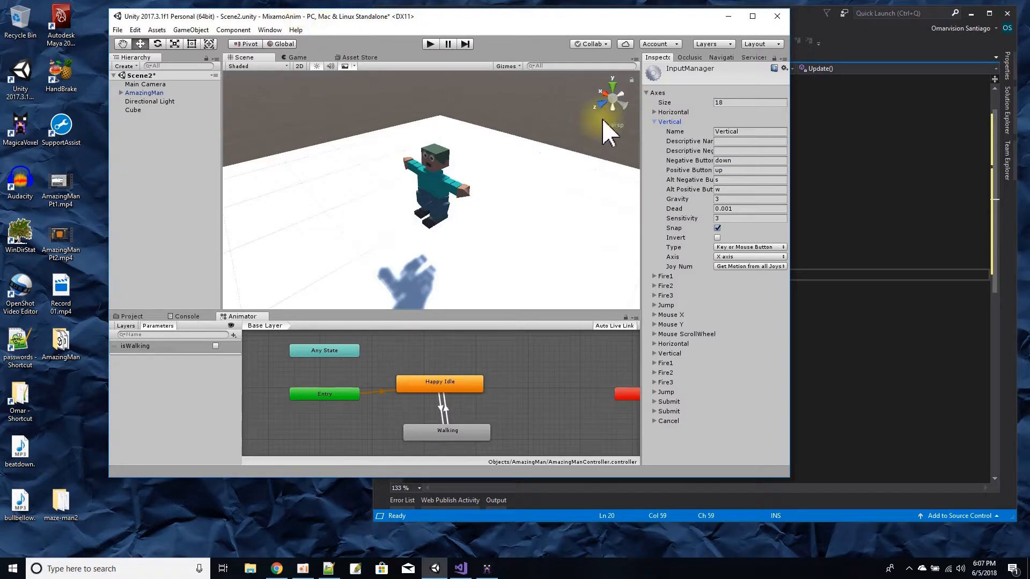
pyautogui.click(665, 112)
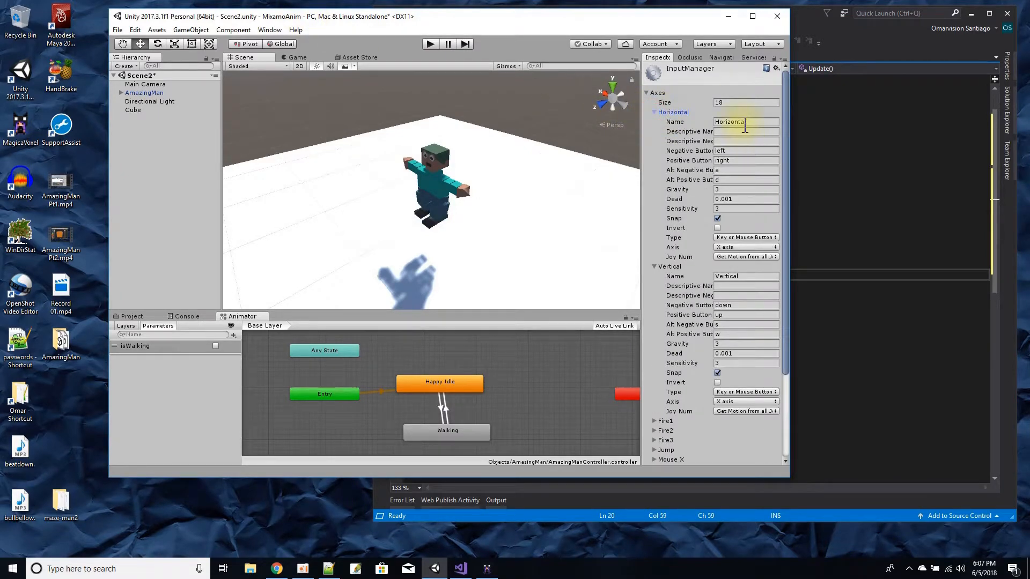
# Collapse the Horizontal and Vertical axes in the input settings and switch back to Visual Studio
pyautogui.click(654, 112)
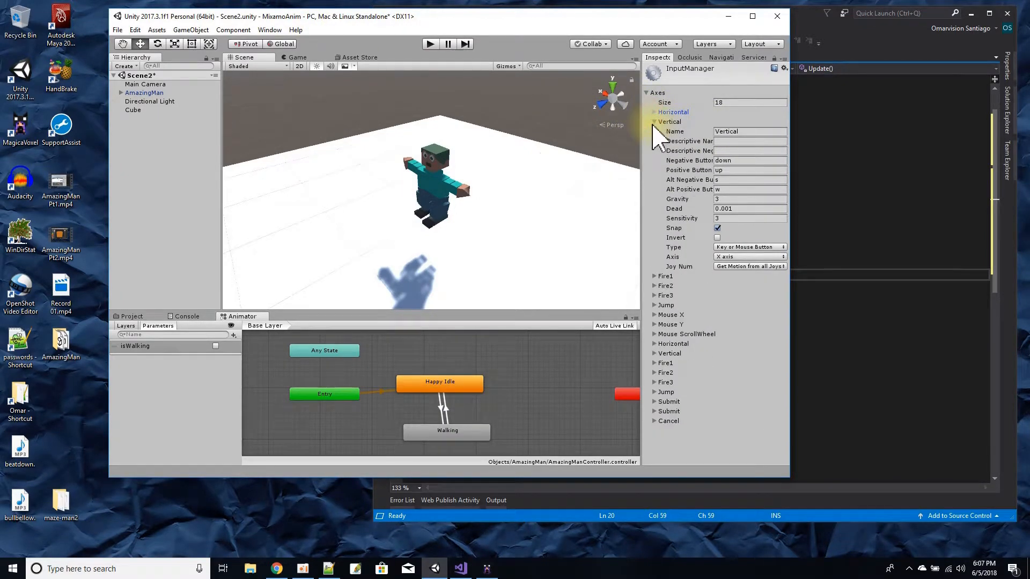
pyautogui.click(654, 122)
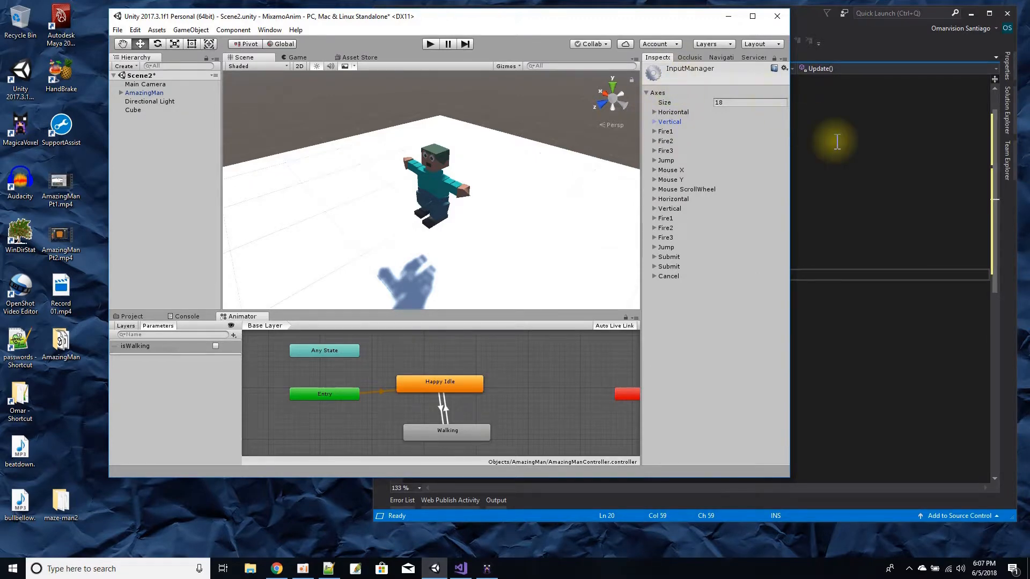
pyautogui.click(847, 160)
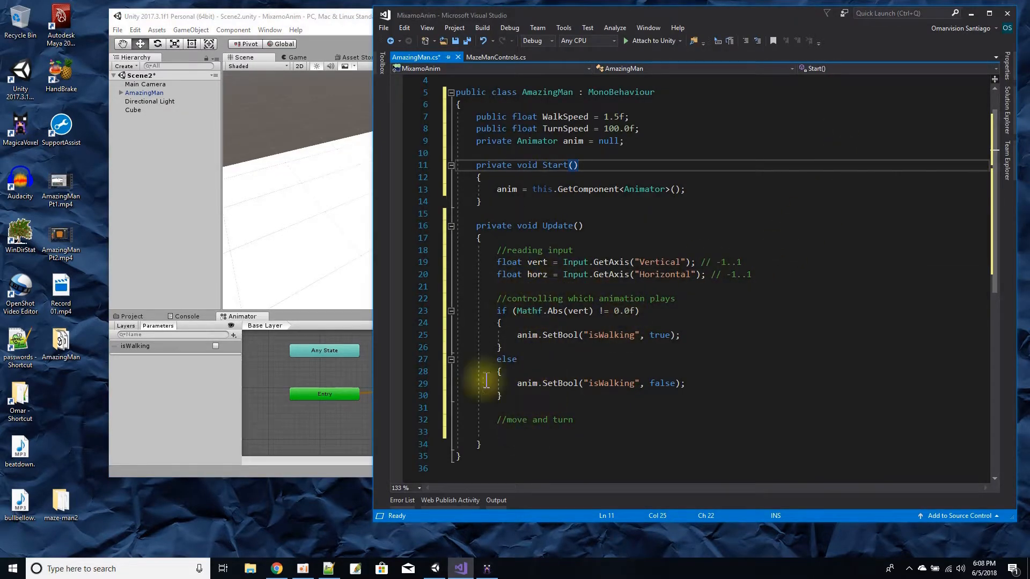
# Below the "//move and turn" comment, start the statement "this.transform.Translate(0.0f, 0.0f, " with the third argument left open
pyautogui.click(525, 432)
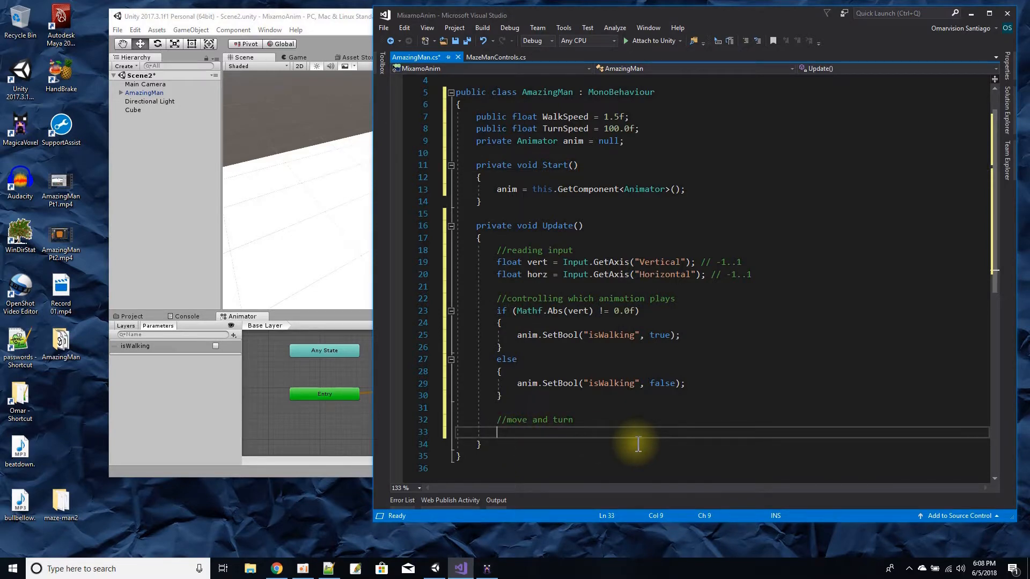
pyautogui.write('this.')
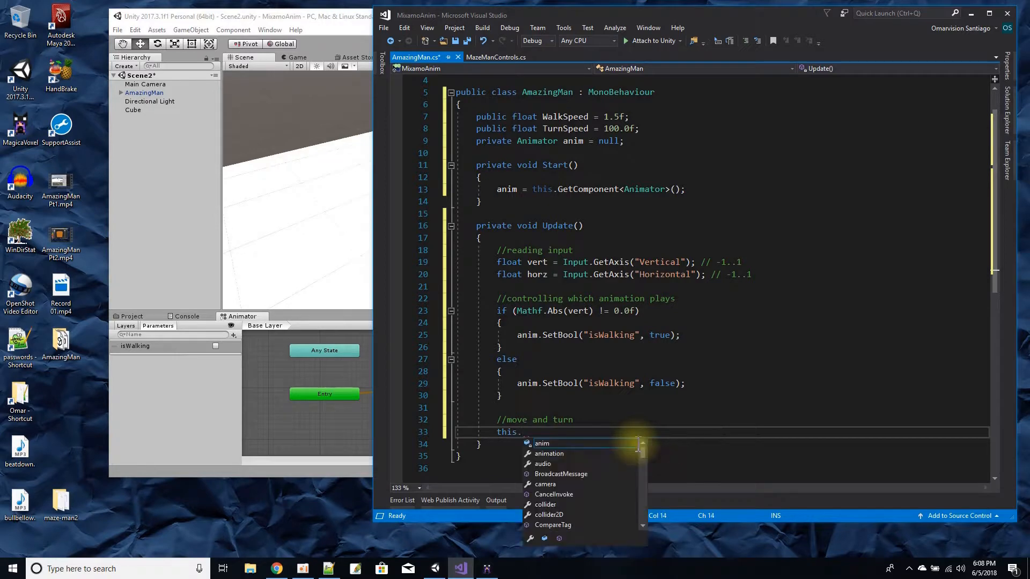
pyautogui.write('transform')
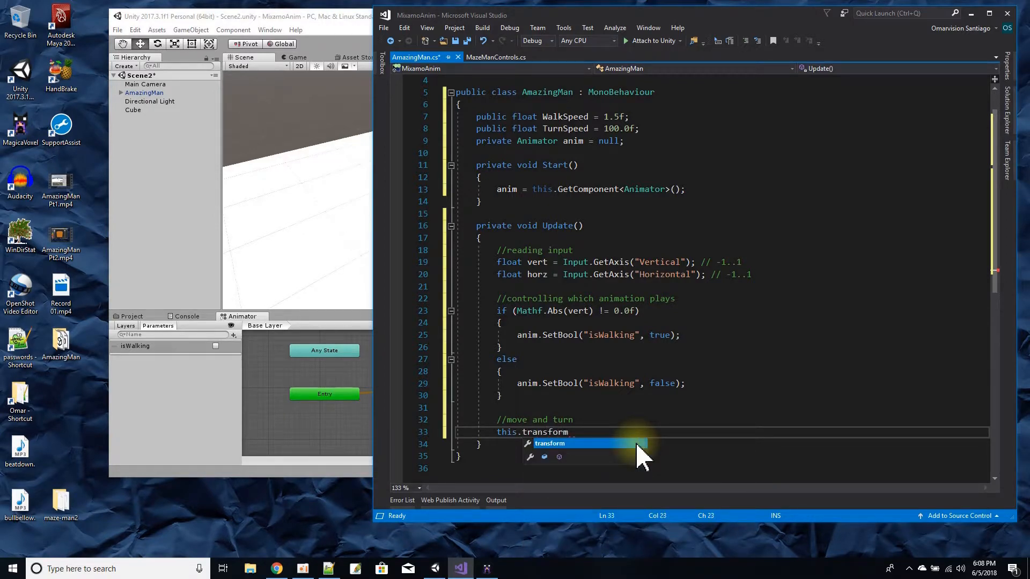
pyautogui.write('.Translate(')
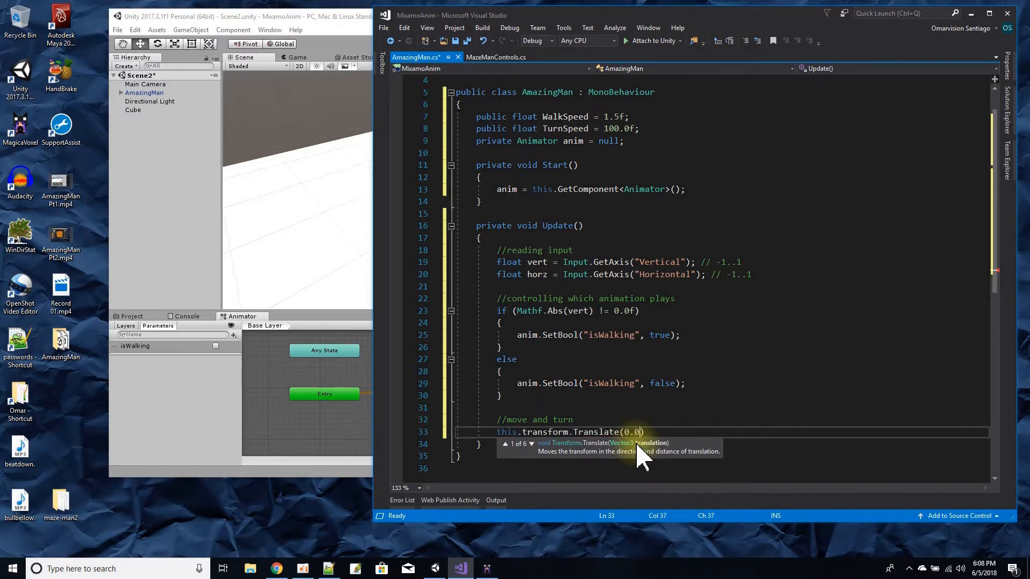
pyautogui.write('0.0f, 0.0f,')
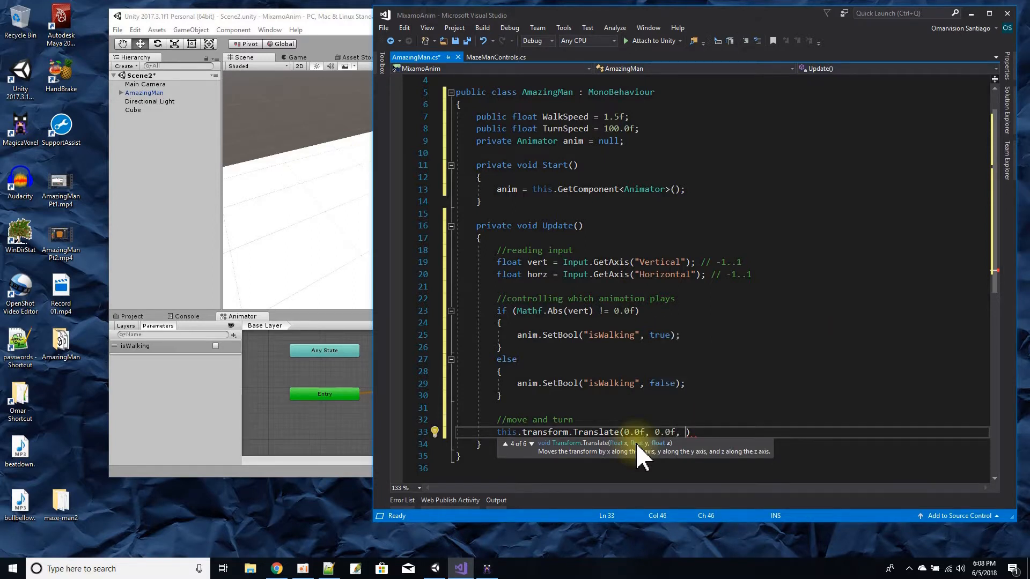
# Switch to Unity, reduce the Scene view's 3D icon size, and select AmazingMan to show its movement axes
pyautogui.click(326, 17)
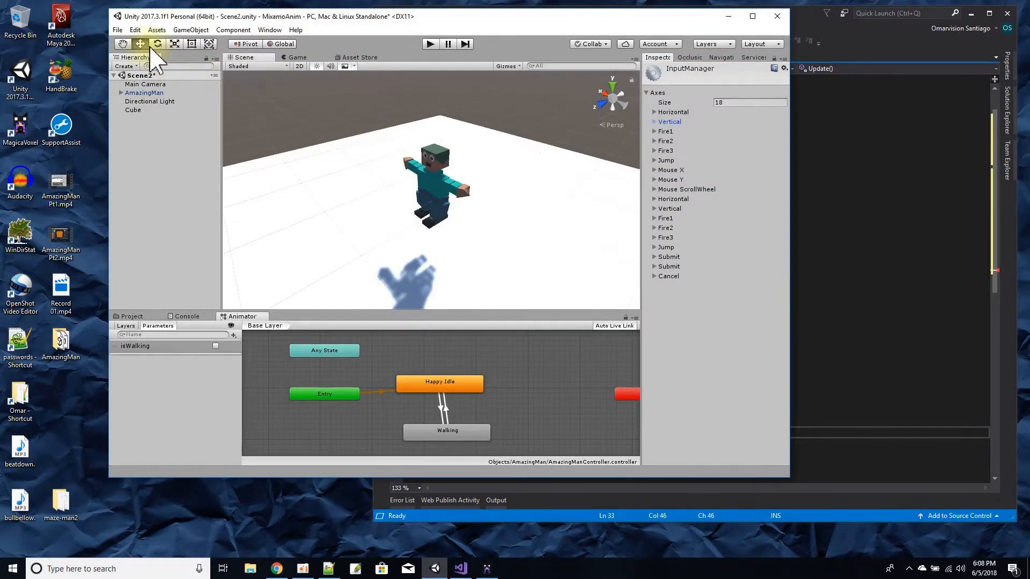
pyautogui.click(147, 93)
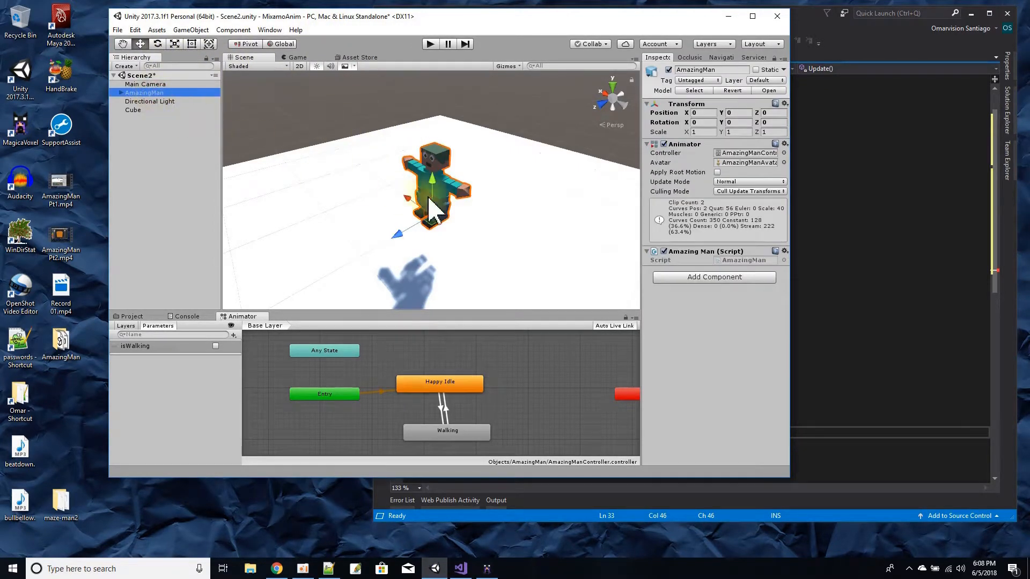
pyautogui.scroll(-5, 507, 232)
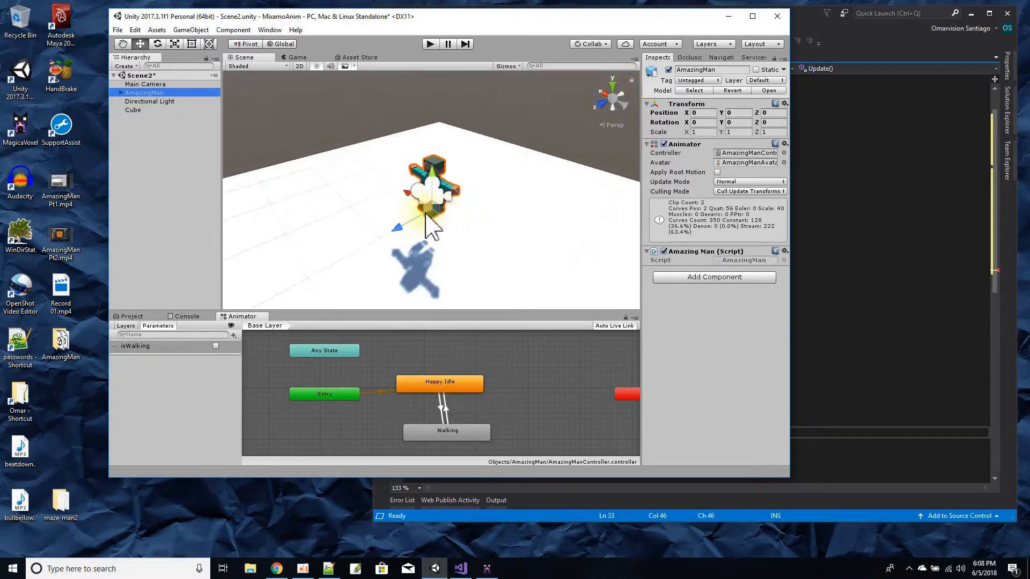
pyautogui.click(512, 66)
pyautogui.moveTo(581, 79); pyautogui.dragTo(577, 79)
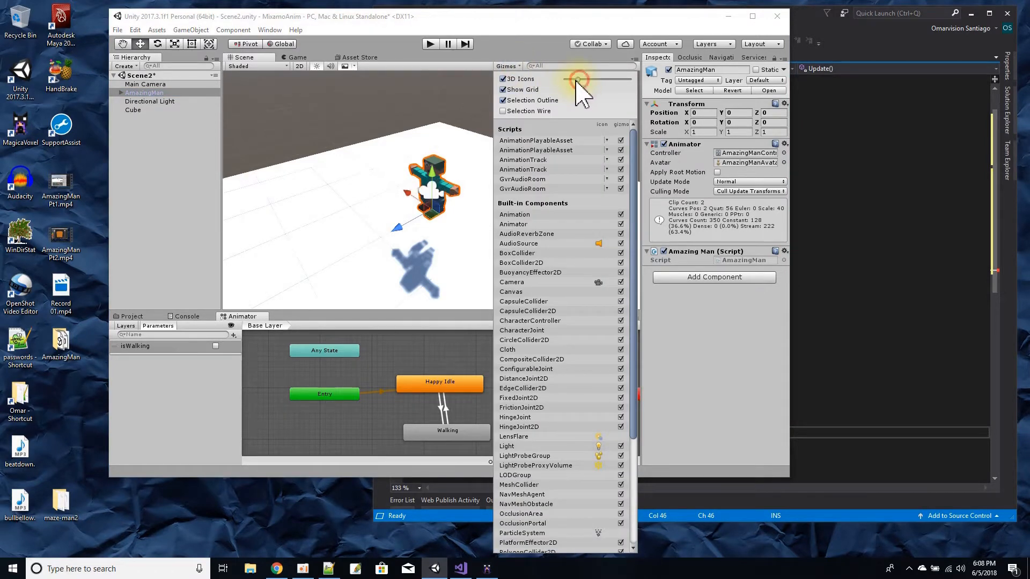
pyautogui.click(443, 114)
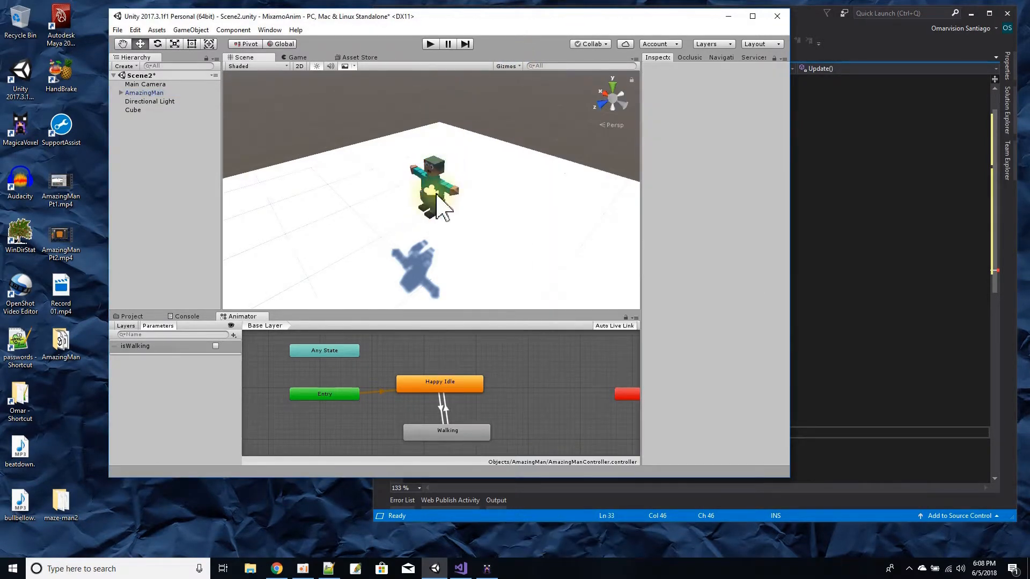
pyautogui.click(143, 93)
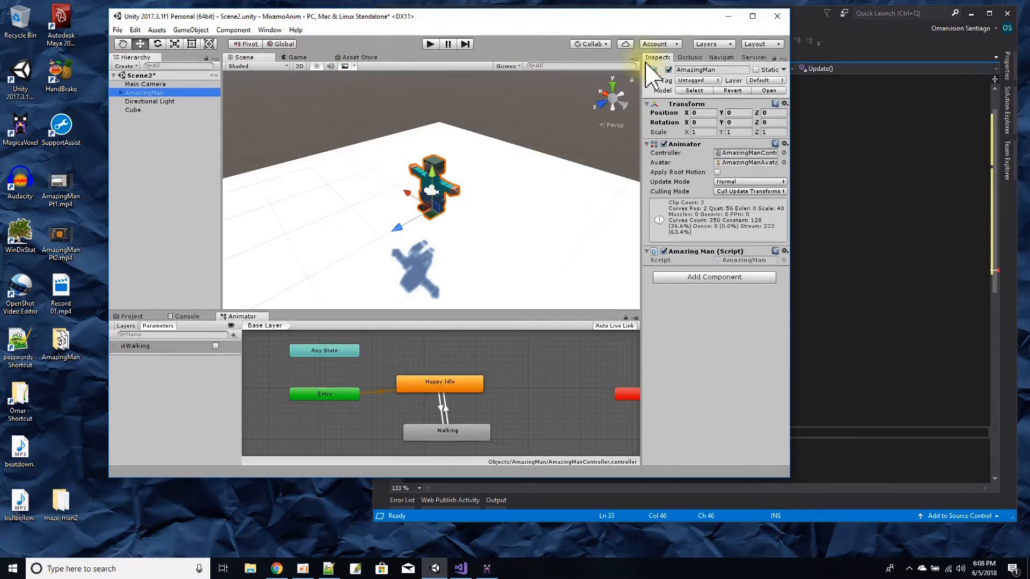
# Back in Visual Studio, complete the Translate call with "vert * WalkSpeed * Time.deltaTime);" as its third argument
pyautogui.click(856, 163)
pyautogui.click(687, 432)
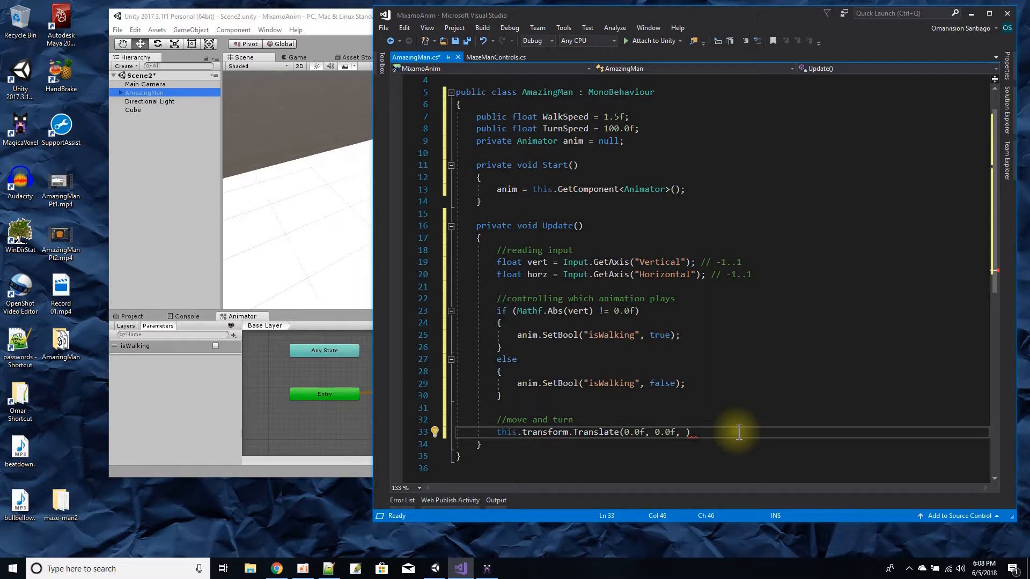
pyautogui.write('vert')
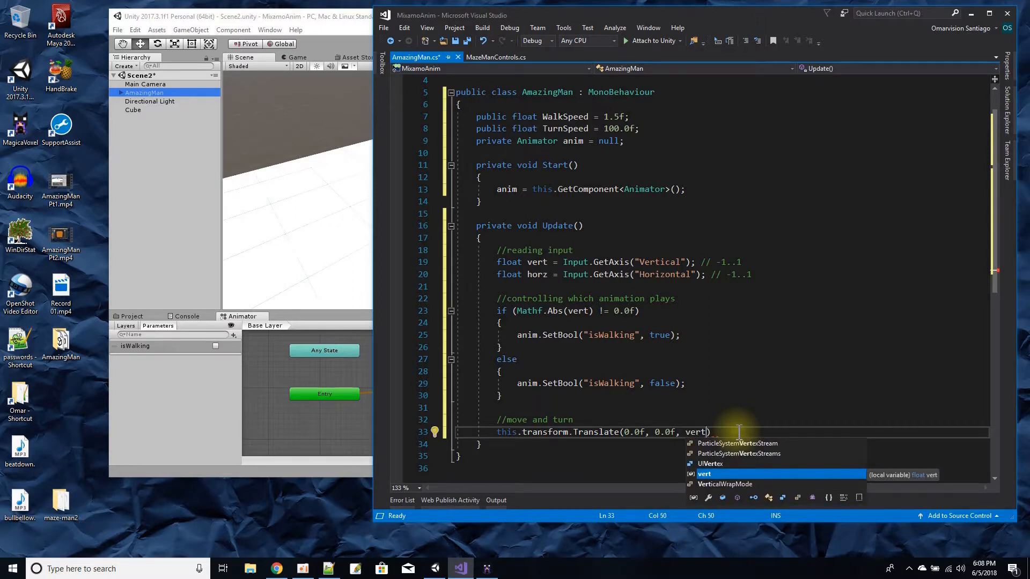
pyautogui.write(' * walkspeed * Time.deltaT')
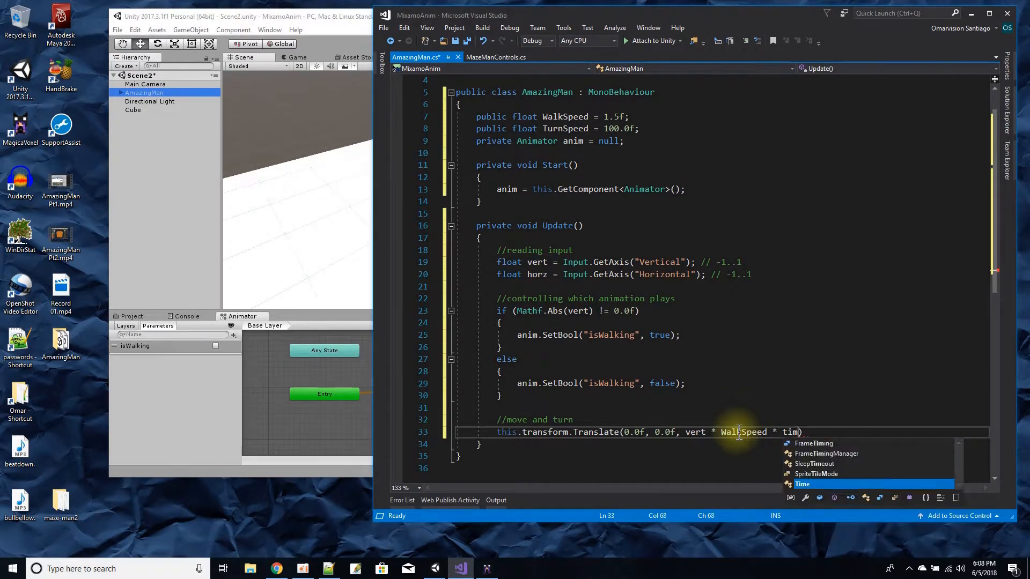
pyautogui.write('ime);')
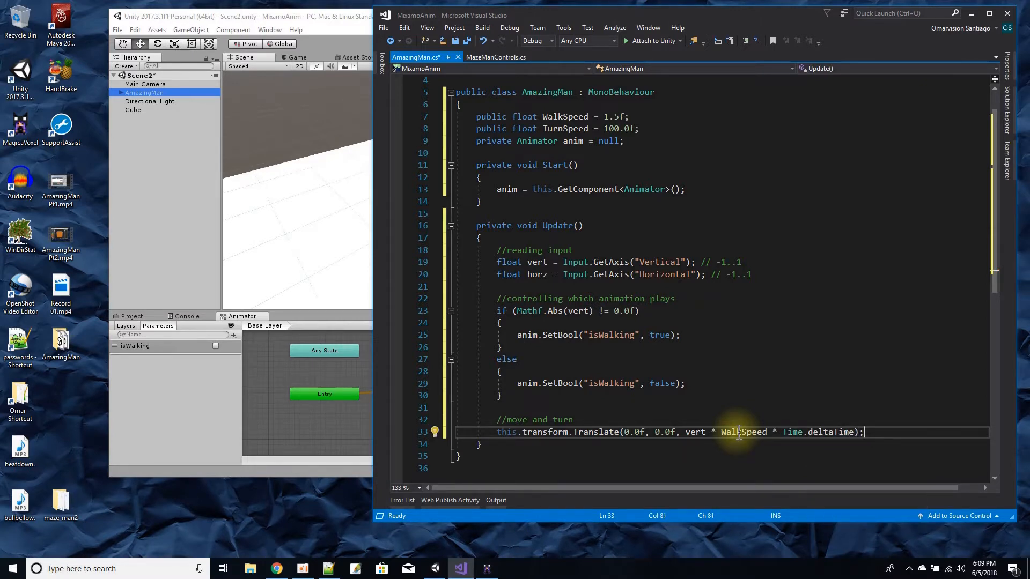
# On a new line below the Translate call, start the statement "this.transform.Rotate("
pyautogui.press('Return')
pyautogui.write('thi')
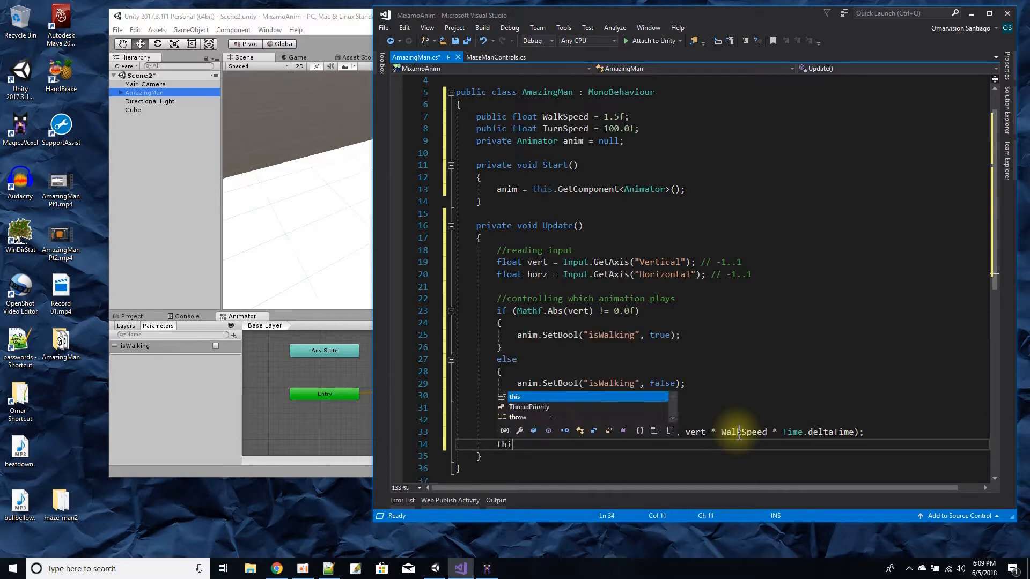
pyautogui.write('s.transf')
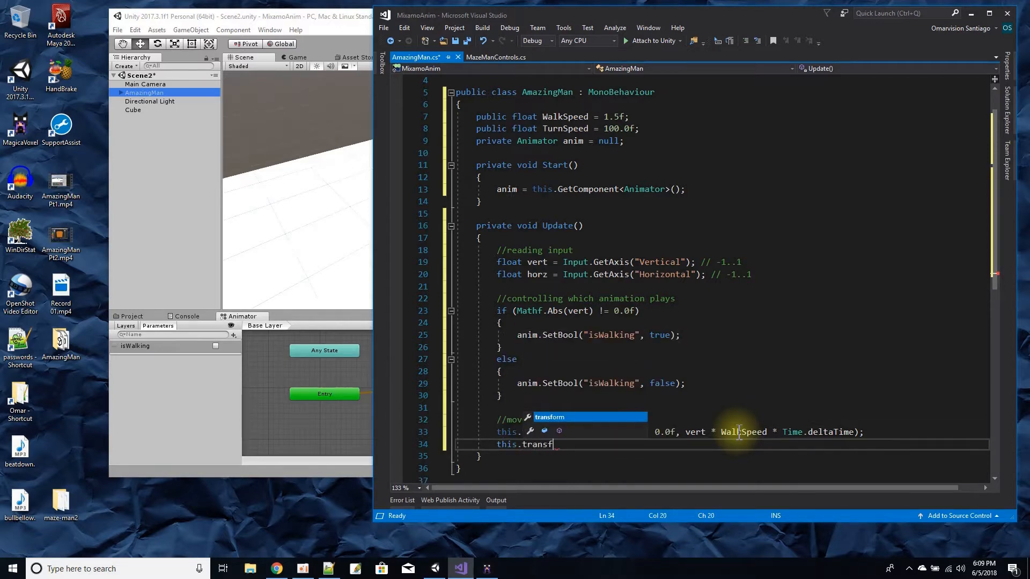
pyautogui.write('orm.R')
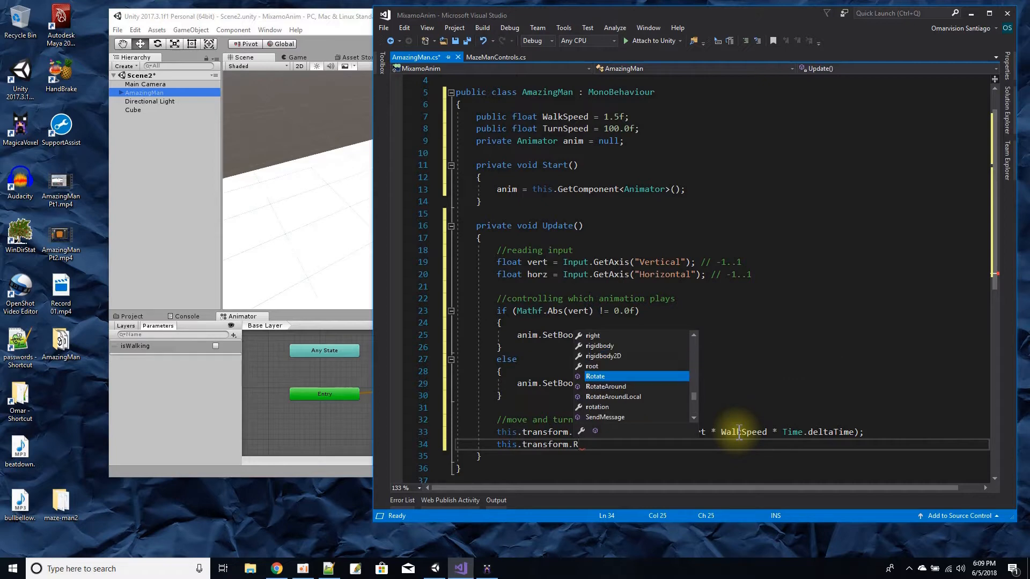
pyautogui.write('otate(')
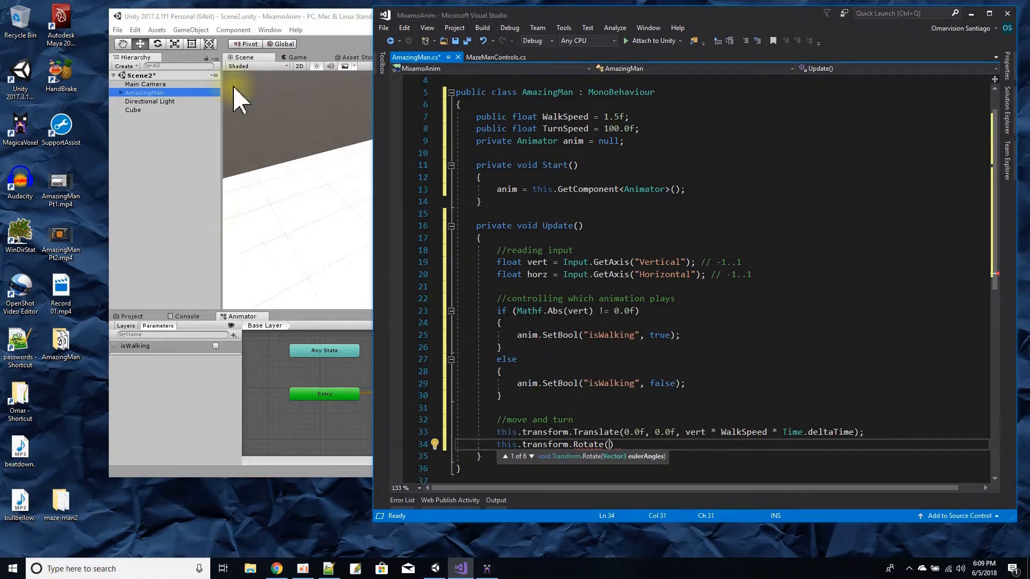
# Check AmazingMan's turning axis in the Unity scene, and return to the empty Rotate call in Visual Studio
pyautogui.click(346, 16)
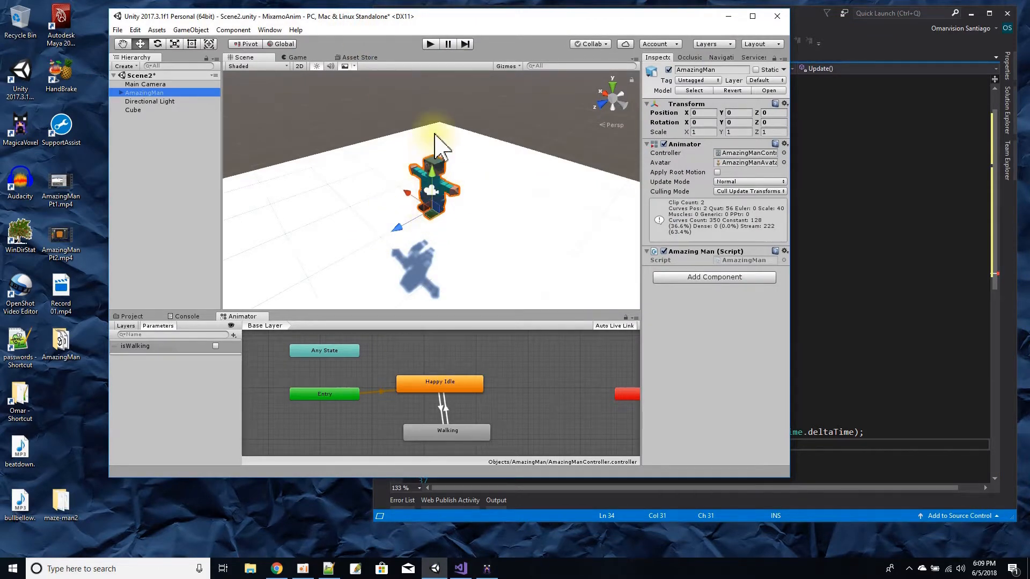
pyautogui.click(846, 288)
pyautogui.click(611, 446)
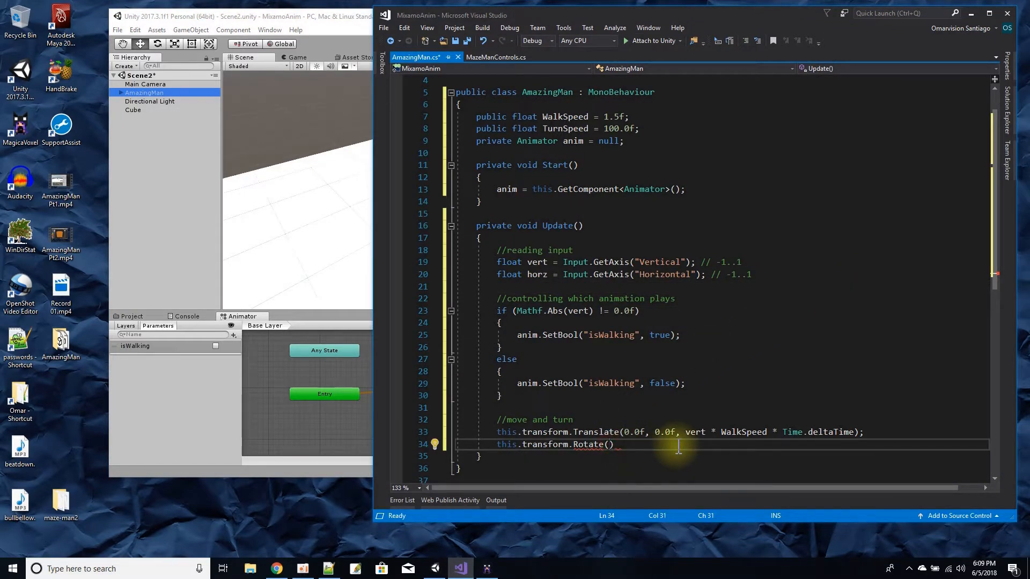
# Complete the Rotate call with the arguments "0.0f, horz * TurnSpeed * Time.deltaTime, 0.0f);"
pyautogui.write(', ')
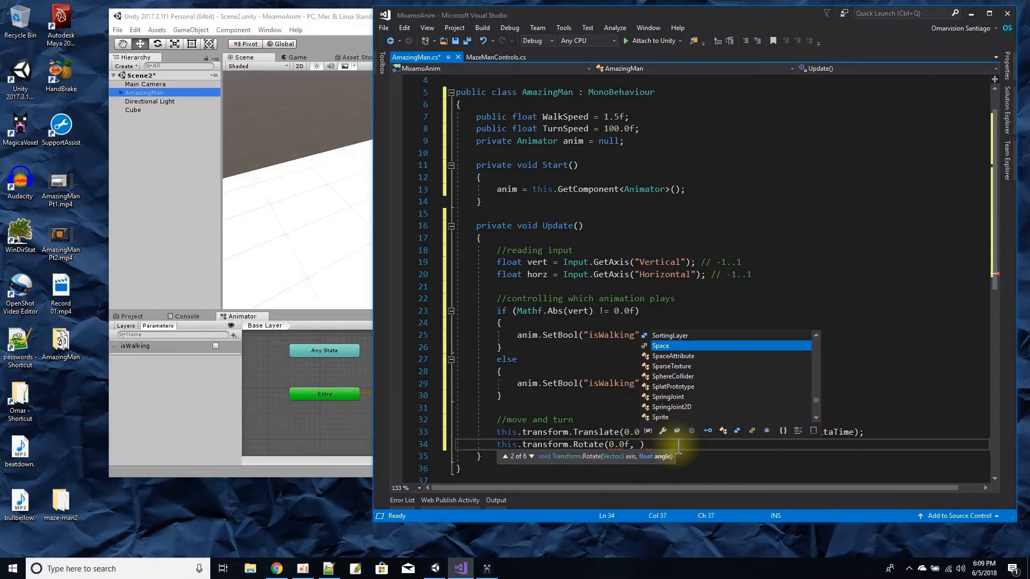
pyautogui.write('horz')
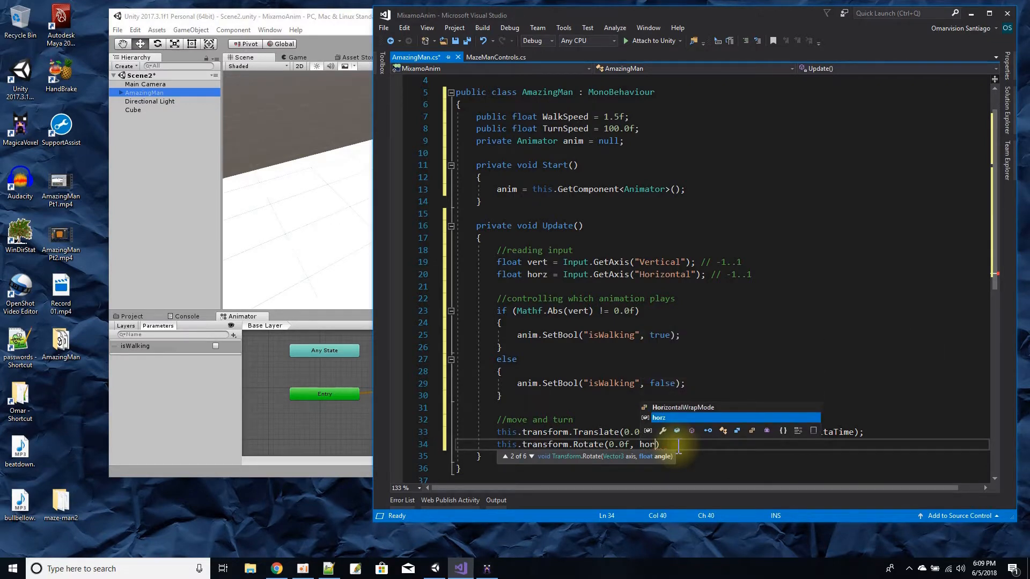
pyautogui.write(' * turnspeed ')
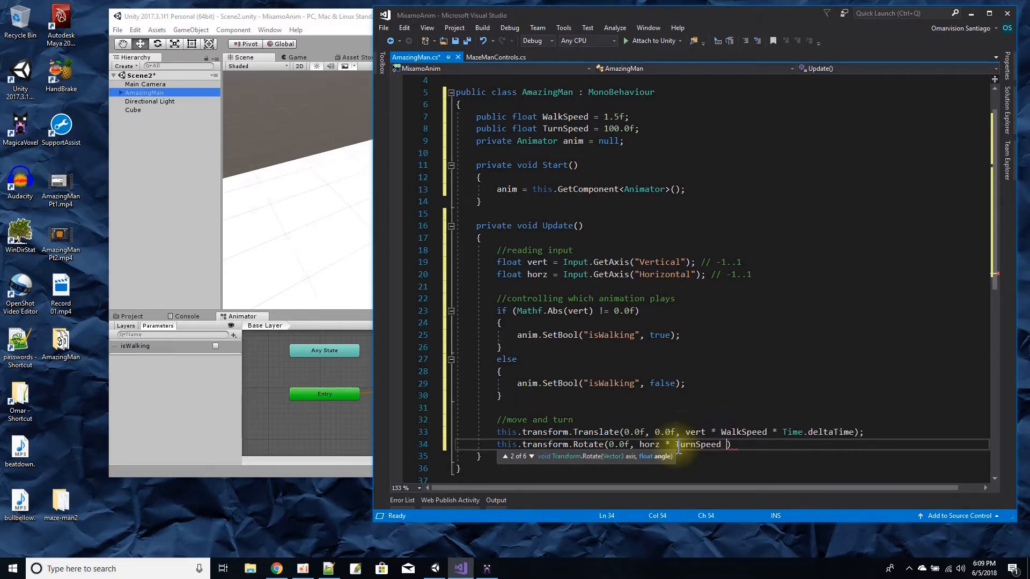
pyautogui.write('* Time.de')
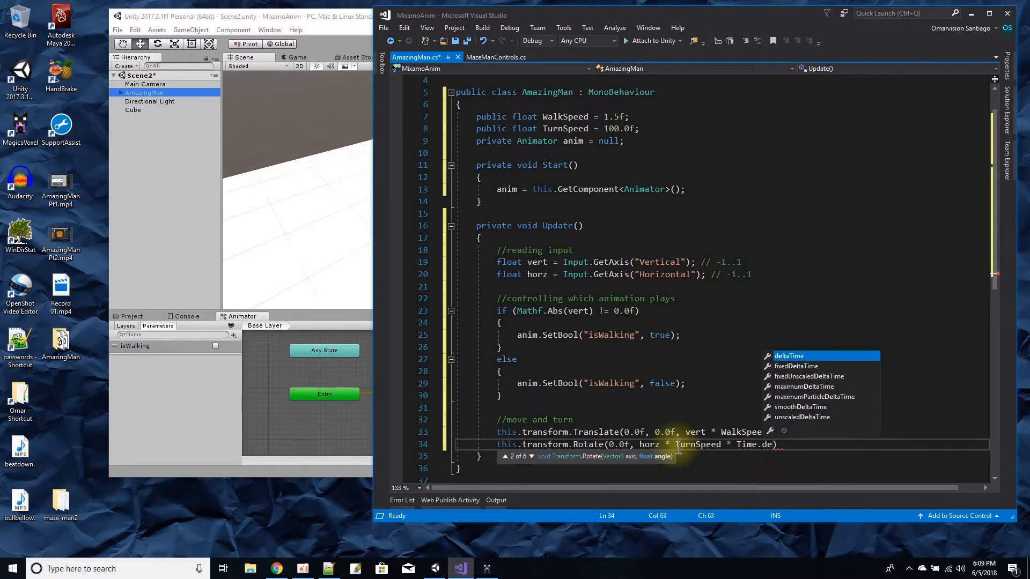
pyautogui.write('lta')
pyautogui.press('Tab')
pyautogui.write(',')
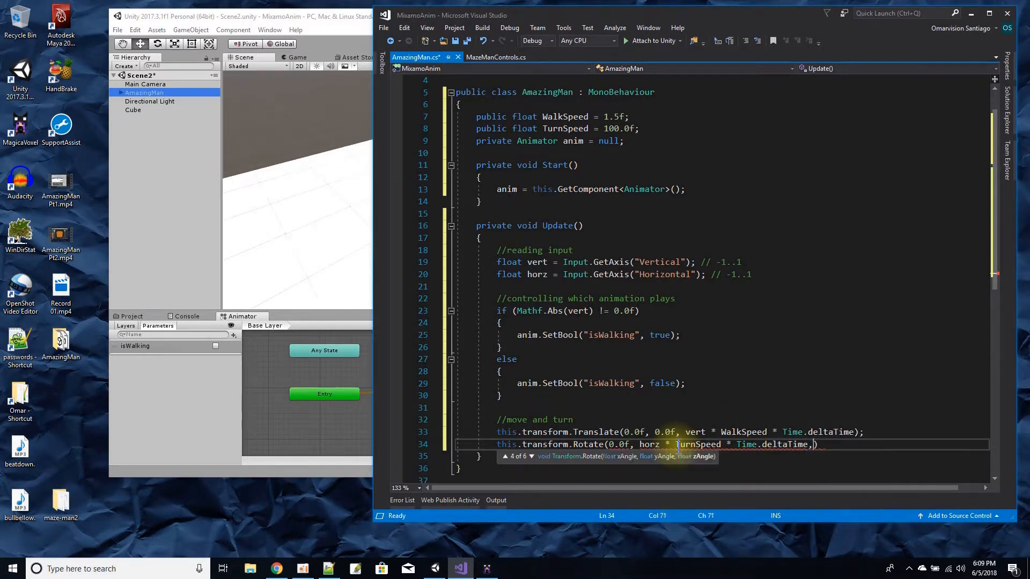
pyautogui.write(' 0.0f);')
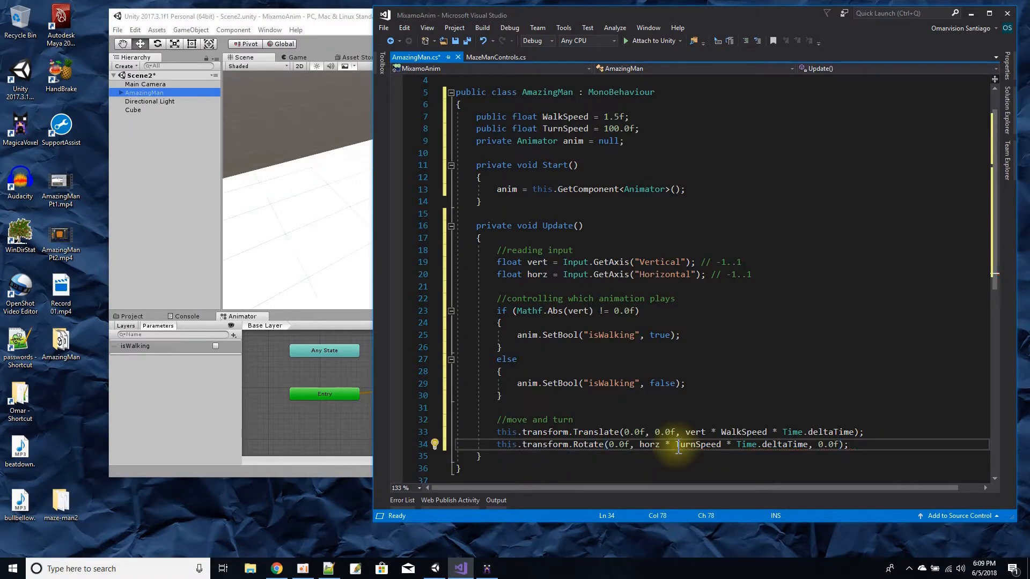
# Review the move-and-turn code in the Update method and save the AmazingMan.cs script
pyautogui.click(739, 383)
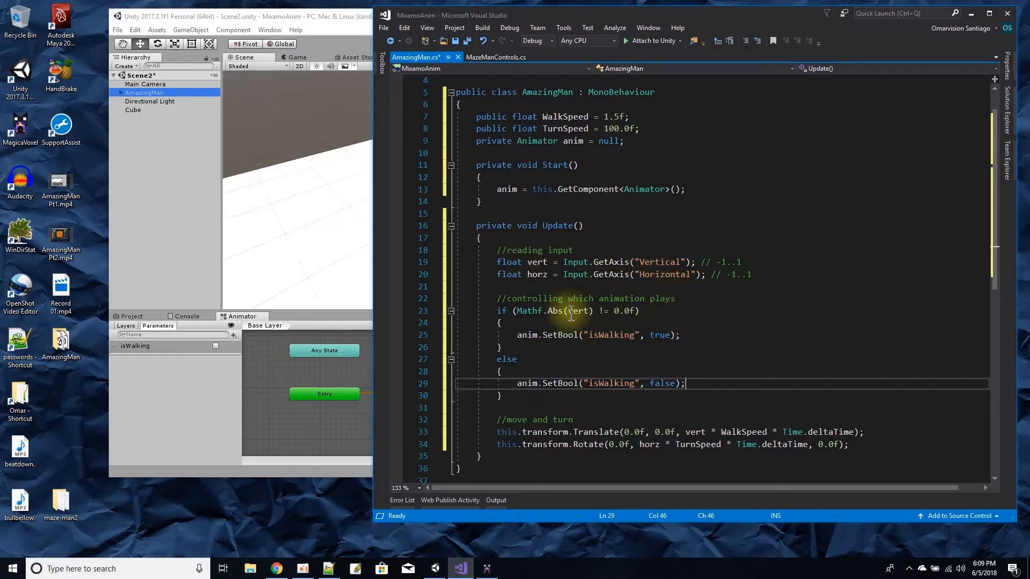
pyautogui.moveTo(491, 298); pyautogui.dragTo(551, 454)
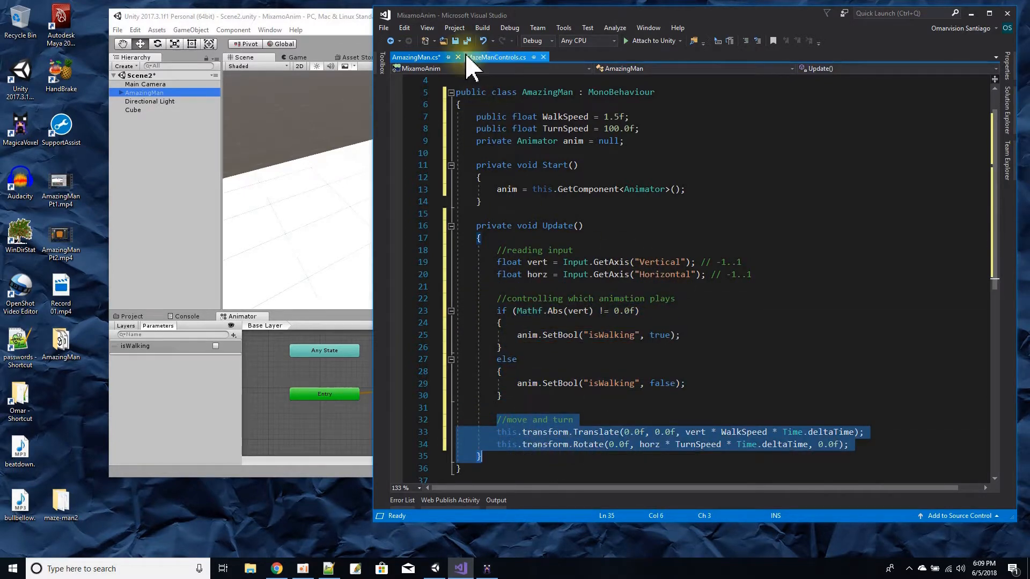
pyautogui.click(455, 42)
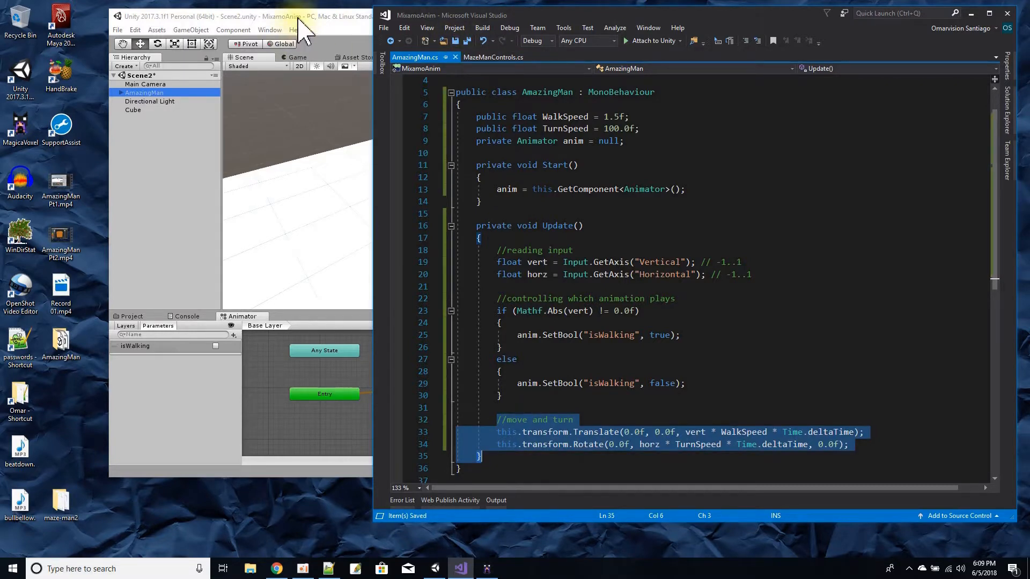
# Clear the code selection and enlarge the Visual Studio window so the whole AmazingMan class fits in view
pyautogui.click(815, 165)
pyautogui.scroll(1, 846, 236)
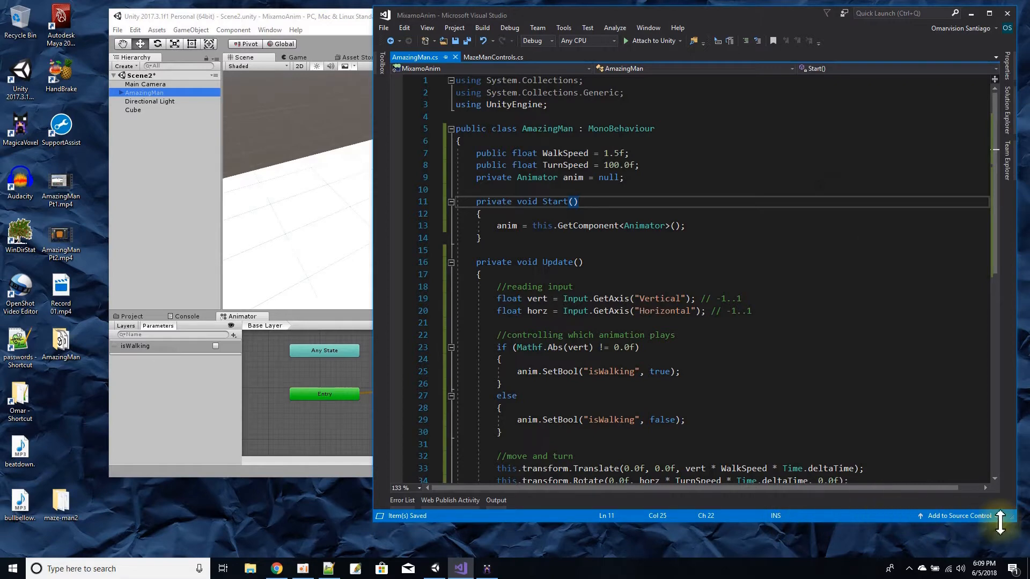
pyautogui.moveTo(1014, 524); pyautogui.dragTo(1021, 564)
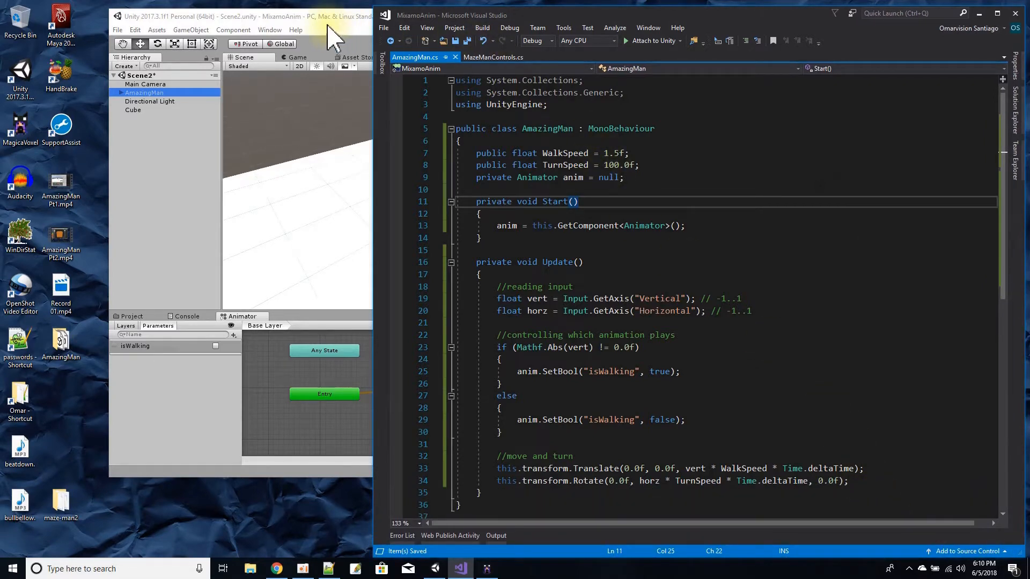
# Switch to Unity and play the scene, walking AmazingMan forward and turning him both ways to test the script, and stop playback
pyautogui.click(978, 13)
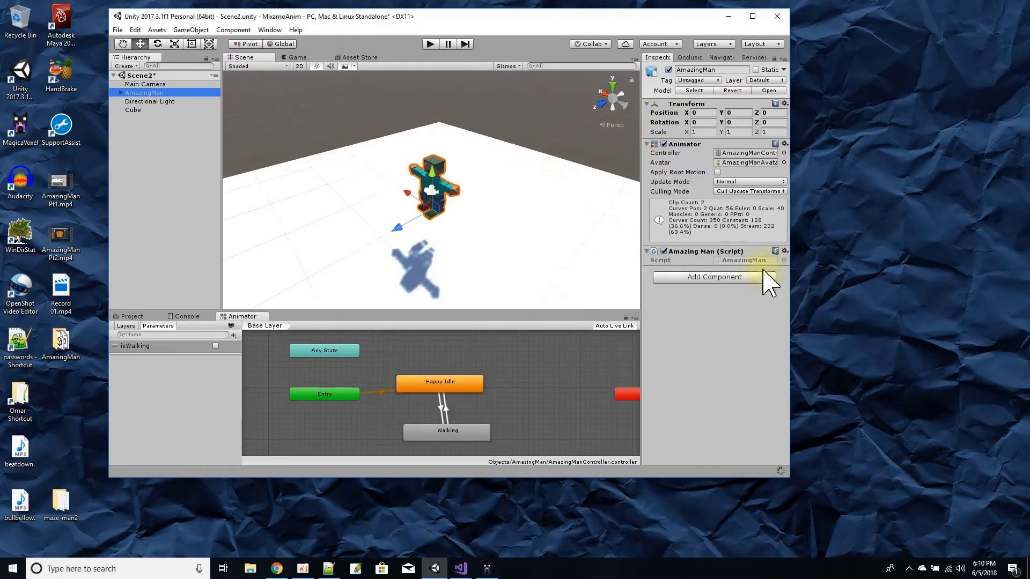
pyautogui.click(434, 46)
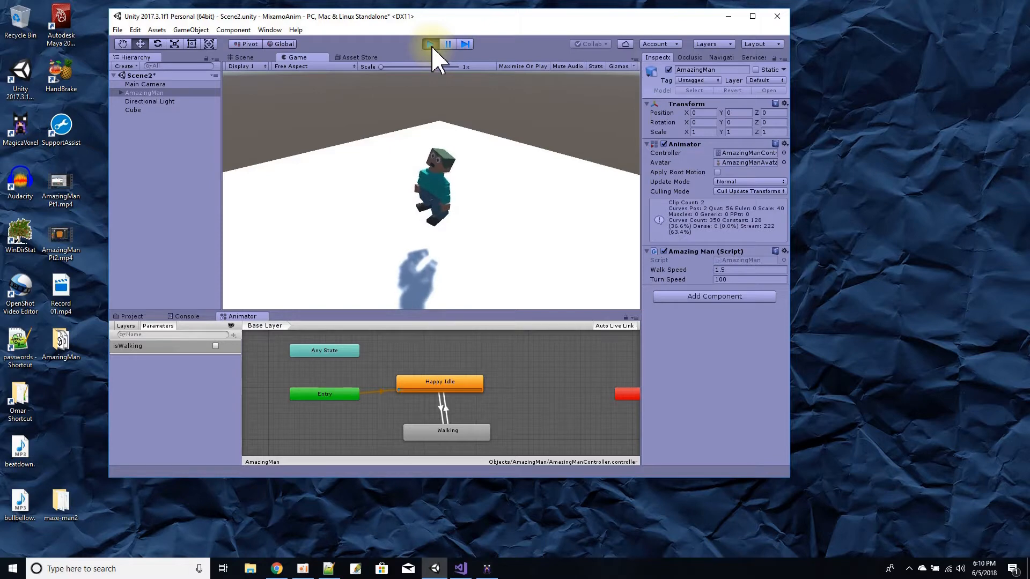
pyautogui.press('Up')
pyautogui.press('Right')
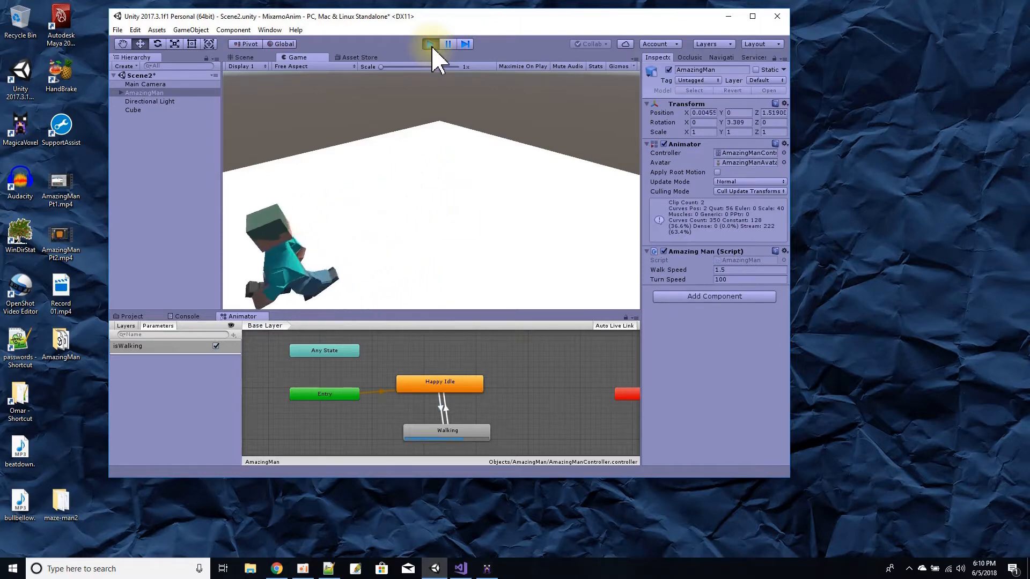
pyautogui.press('Left')
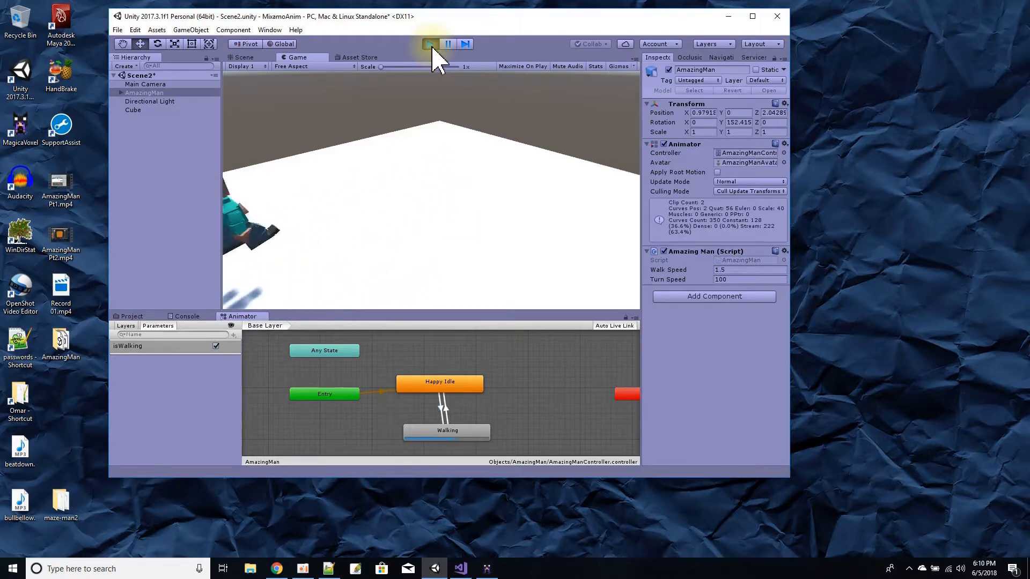
pyautogui.press('Left')
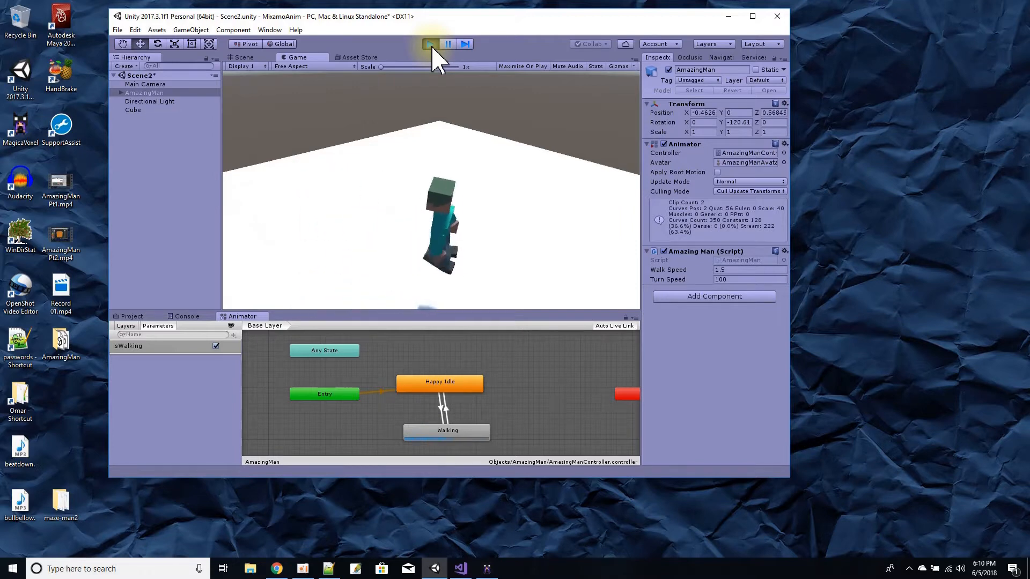
pyautogui.press('Right')
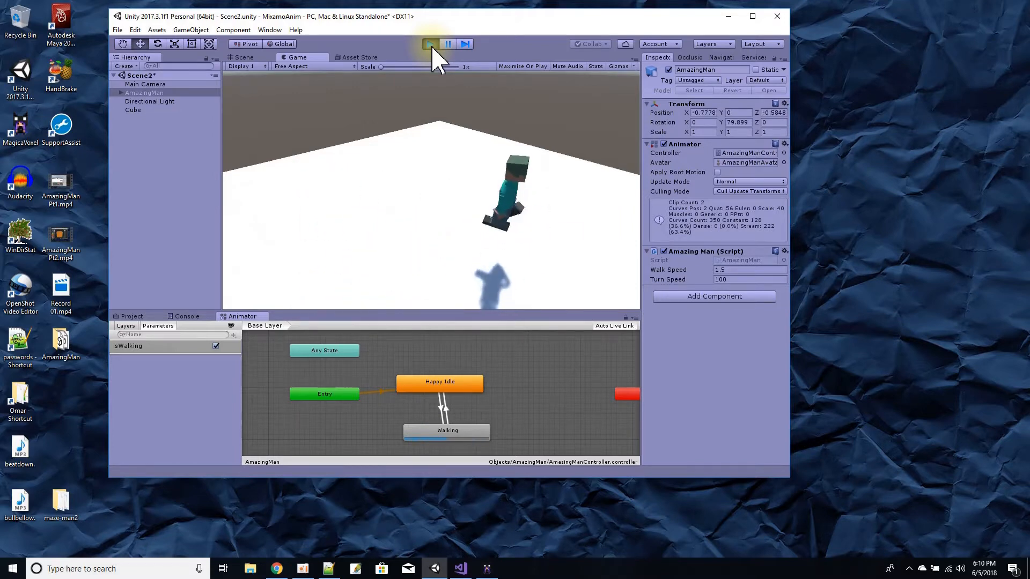
pyautogui.press('Right')
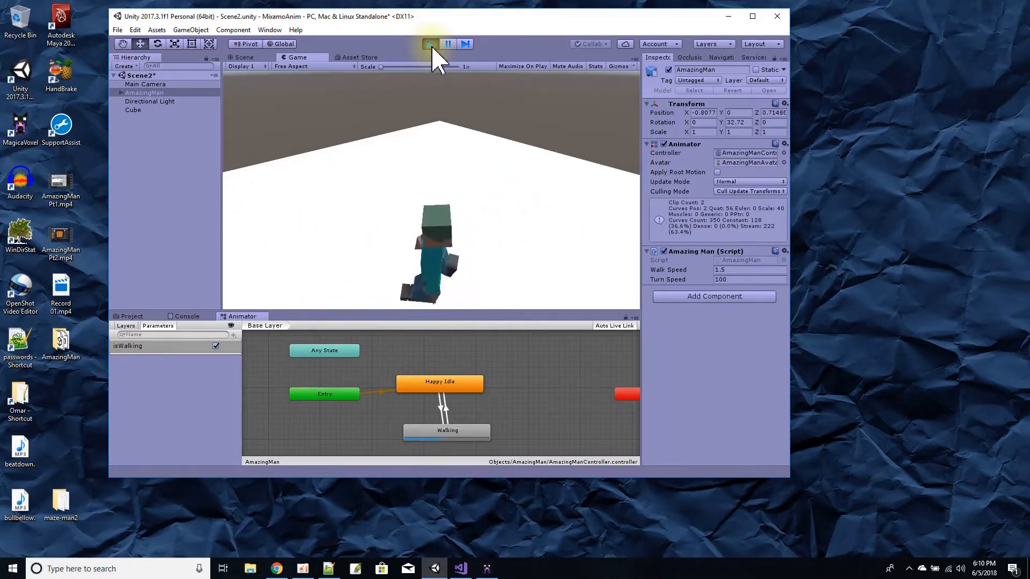
pyautogui.press('Right')
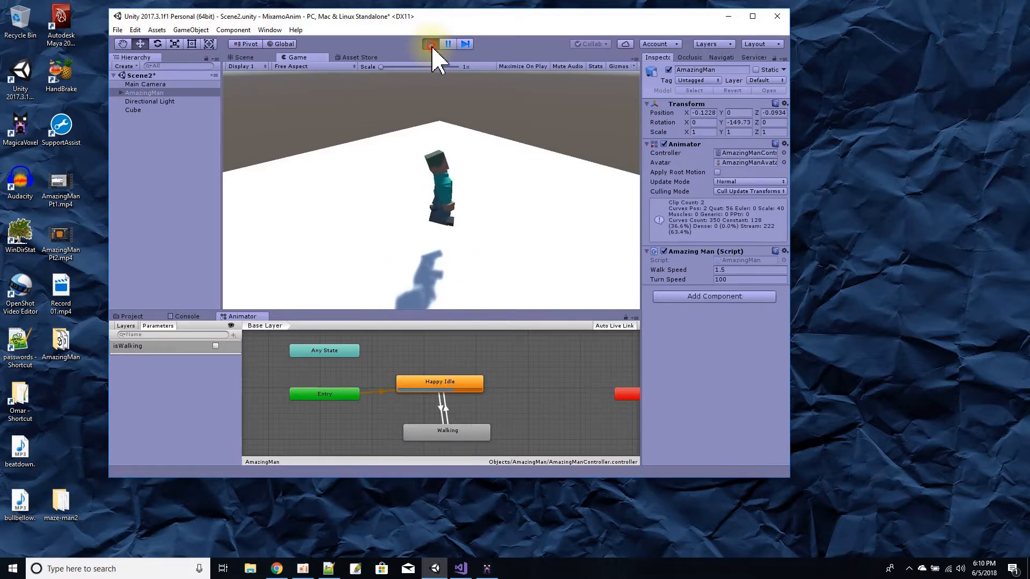
pyautogui.click(431, 44)
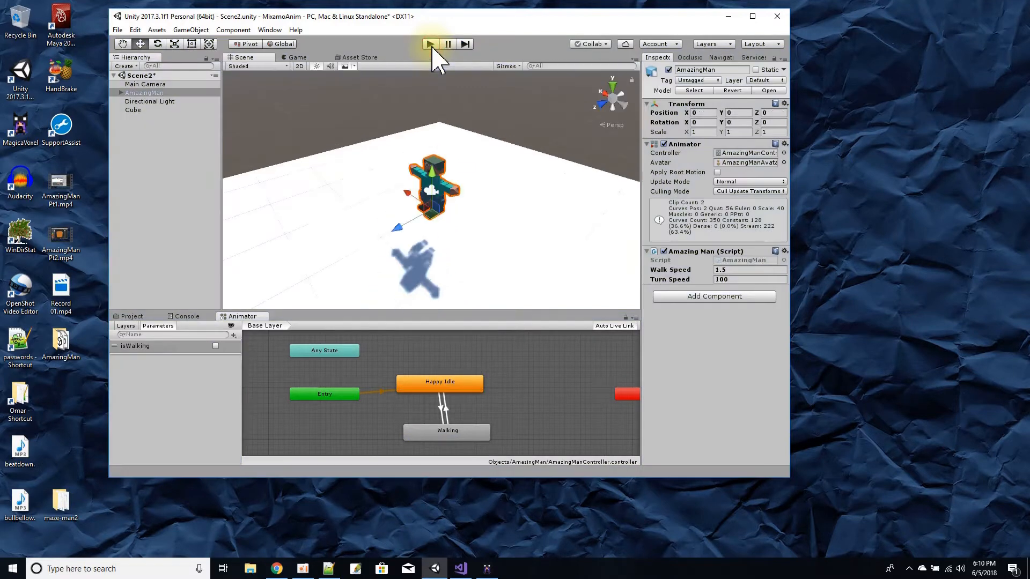
# Add a Capsule Collider physics component to AmazingMan
pyautogui.click(695, 297)
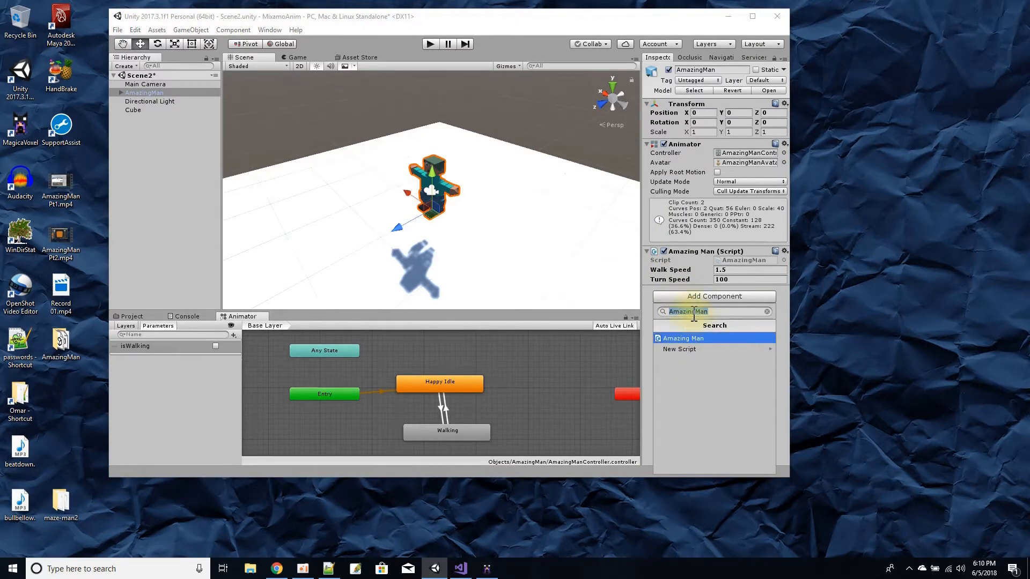
pyautogui.press('BackSpace')
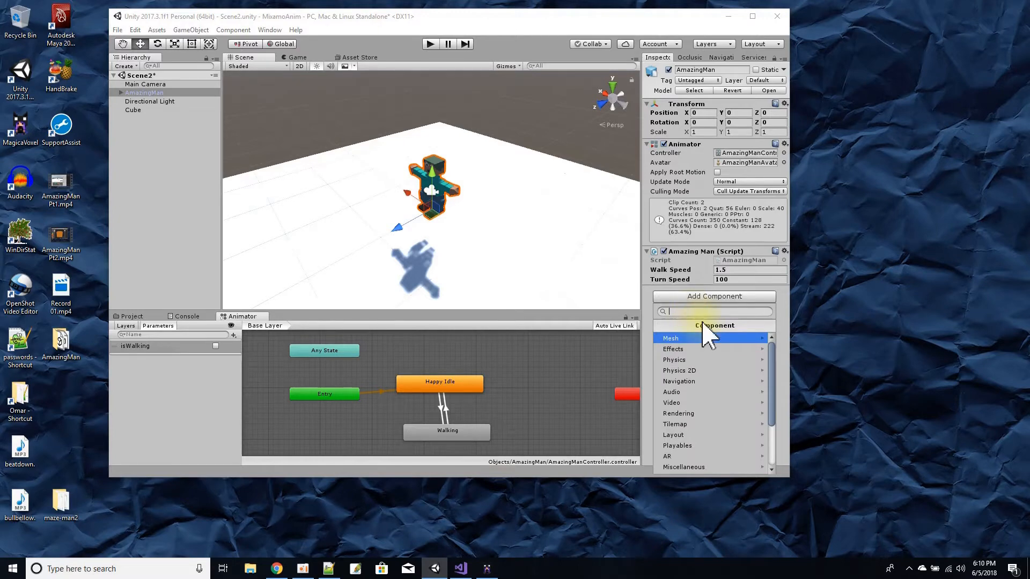
pyautogui.click(697, 360)
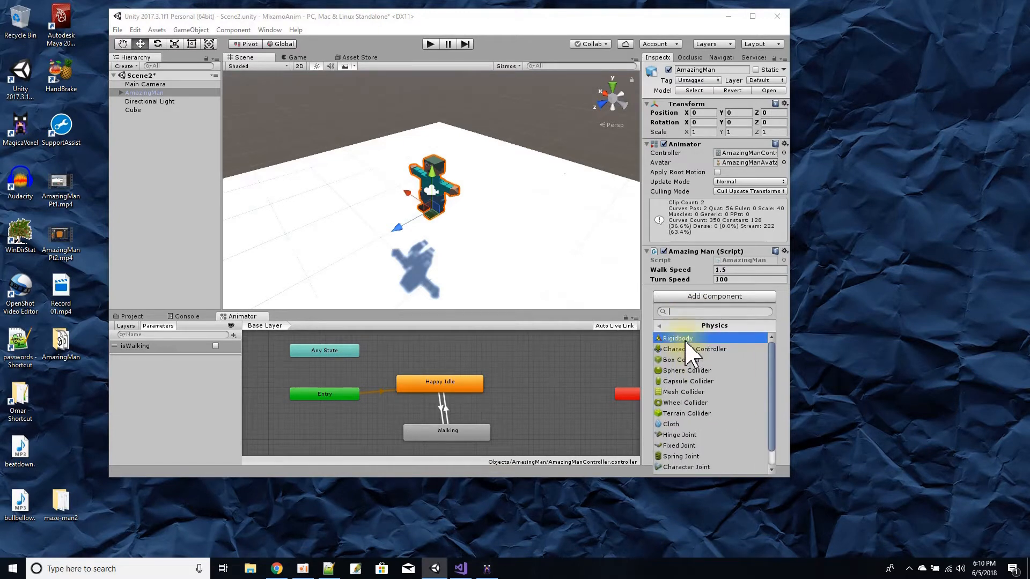
pyautogui.click(701, 381)
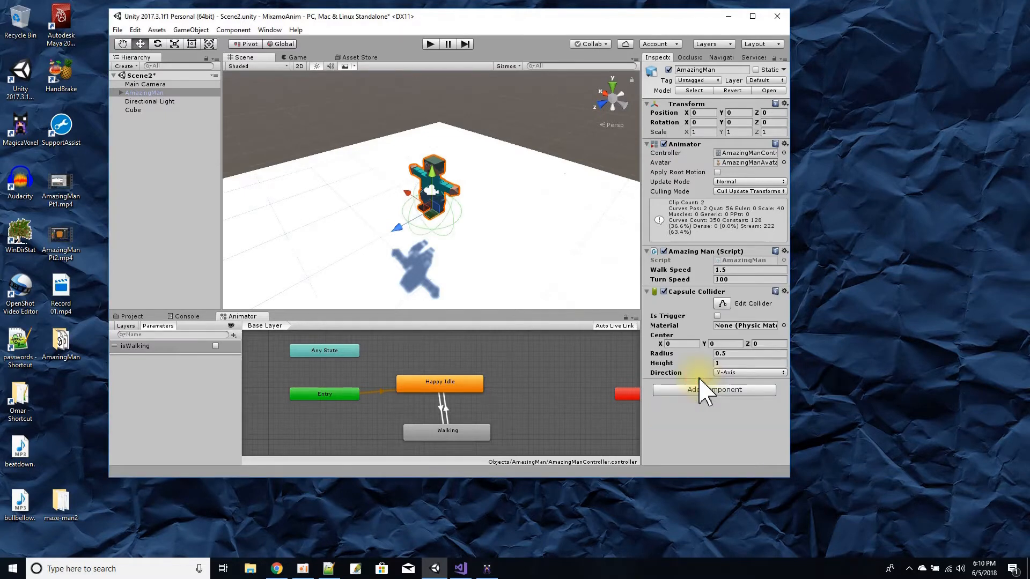
# Fit the Capsule Collider to AmazingMan's body with a radius of 0.25 and a center Y of 0.5
pyautogui.scroll(1, 479, 275)
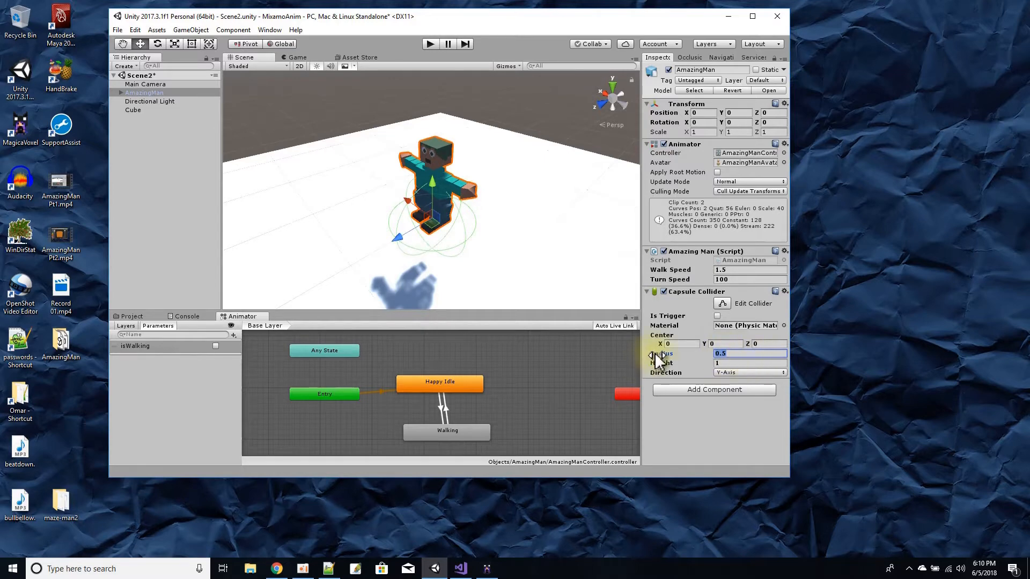
pyautogui.moveTo(657, 355); pyautogui.dragTo(650, 356)
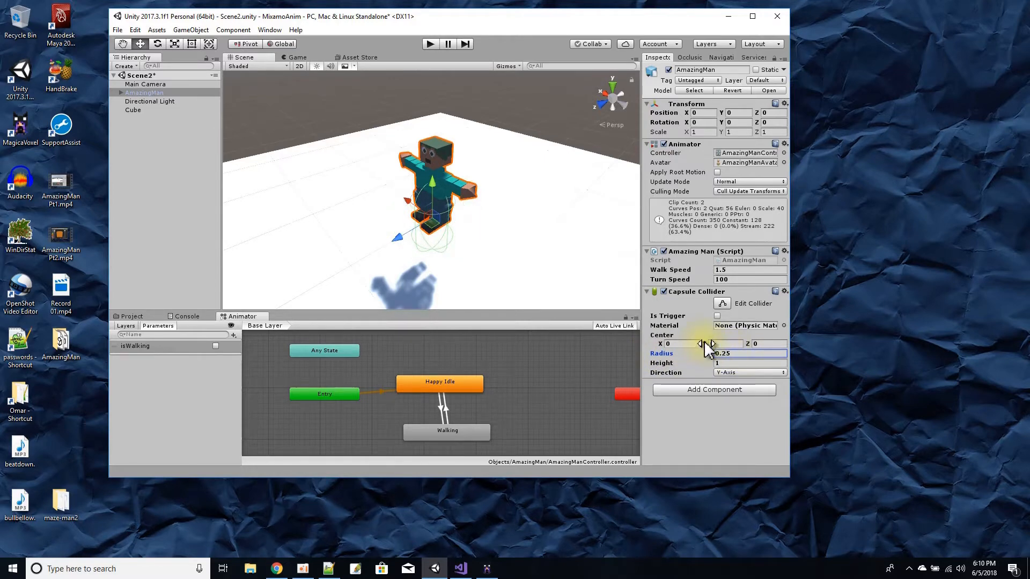
pyautogui.moveTo(704, 347); pyautogui.dragTo(707, 348)
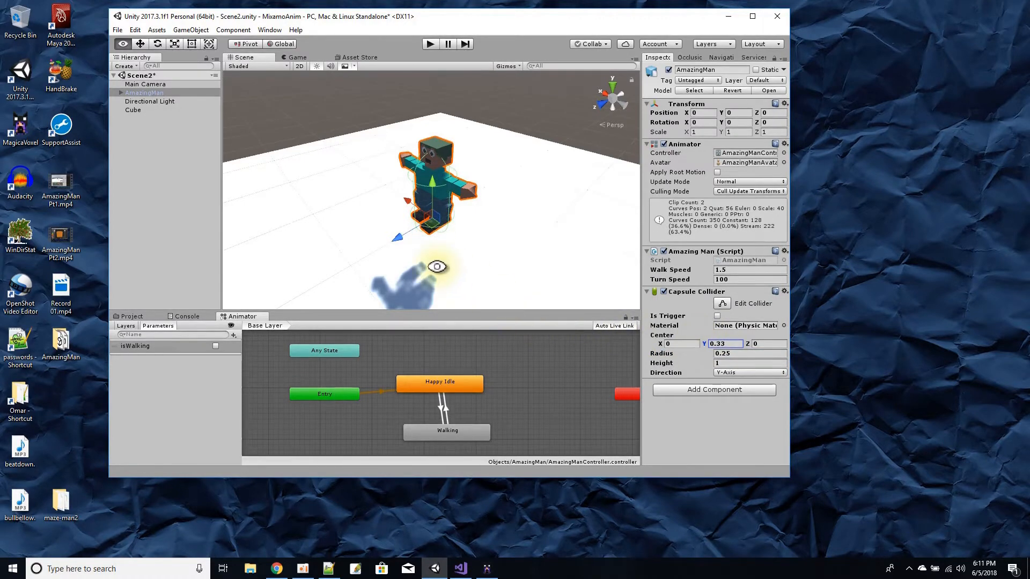
pyautogui.keyDown('alt'); pyautogui.moveTo(472, 237); pyautogui.dragTo(479, 124); pyautogui.keyUp('alt')
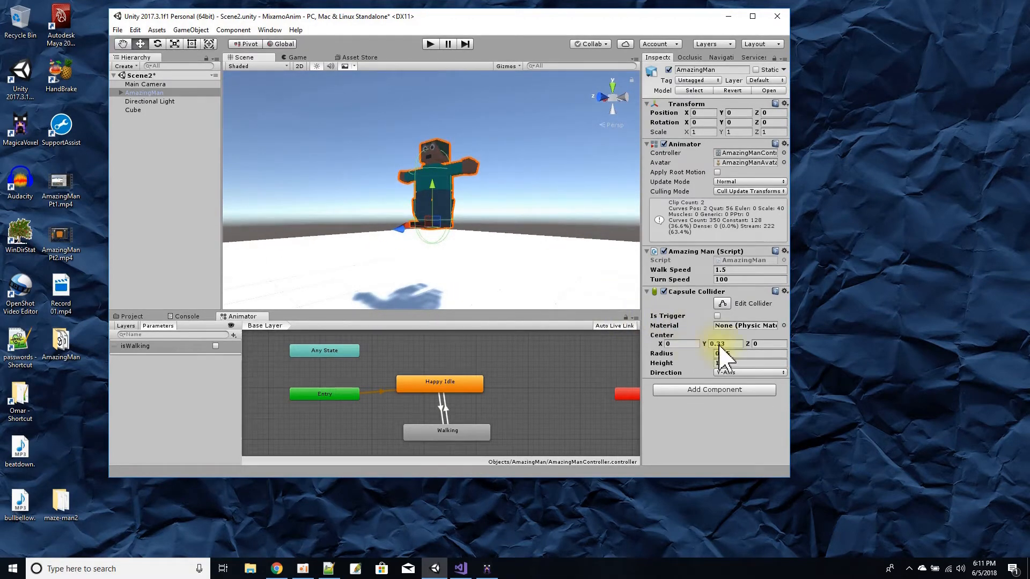
pyautogui.moveTo(705, 345); pyautogui.dragTo(704, 346)
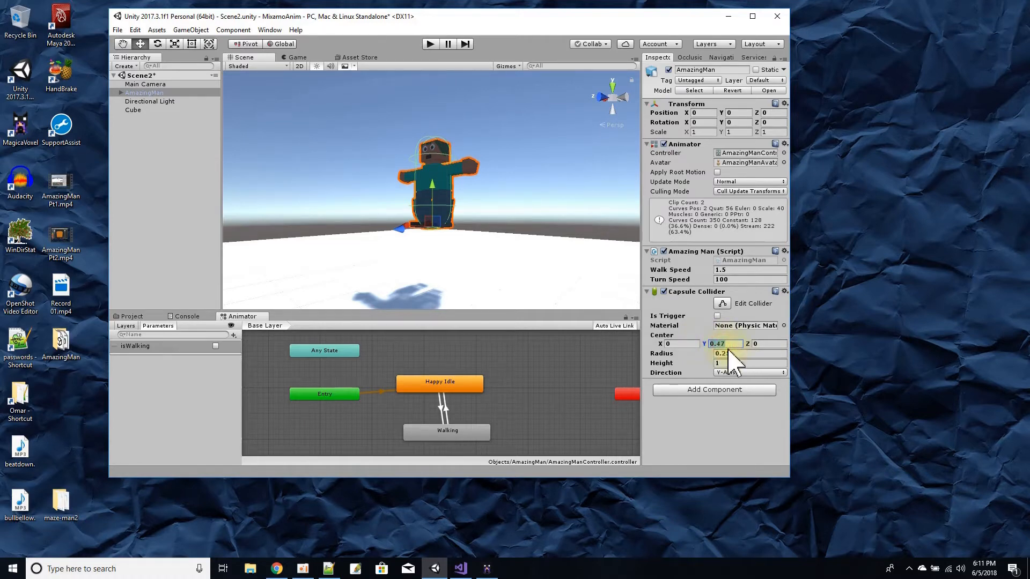
pyautogui.write('.5')
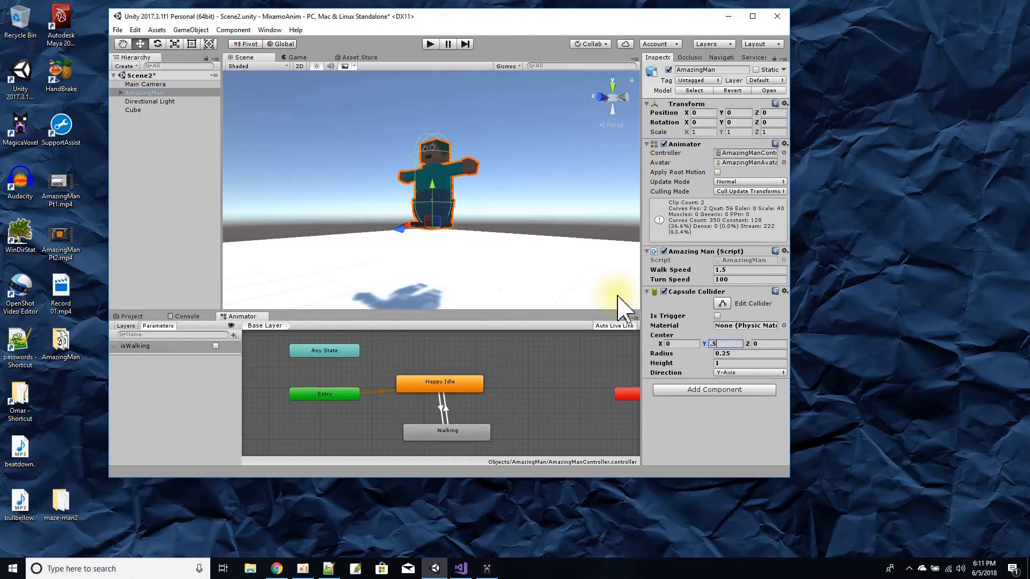
pyautogui.keyDown('alt'); pyautogui.moveTo(510, 241); pyautogui.dragTo(638, 322); pyautogui.keyUp('alt')
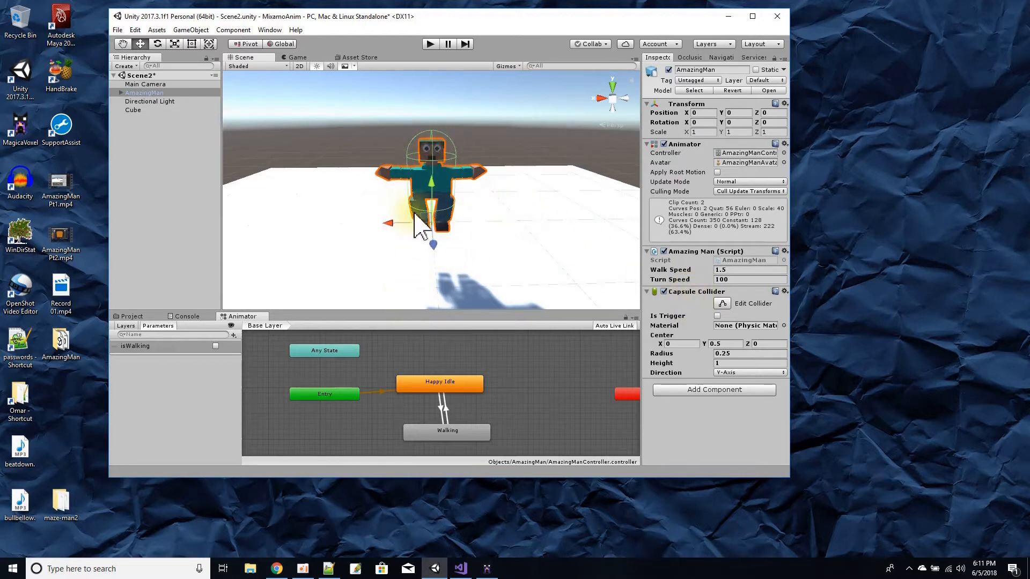
# Add a Rigidbody physics component to AmazingMan and bring its constraint settings into view
pyautogui.click(689, 390)
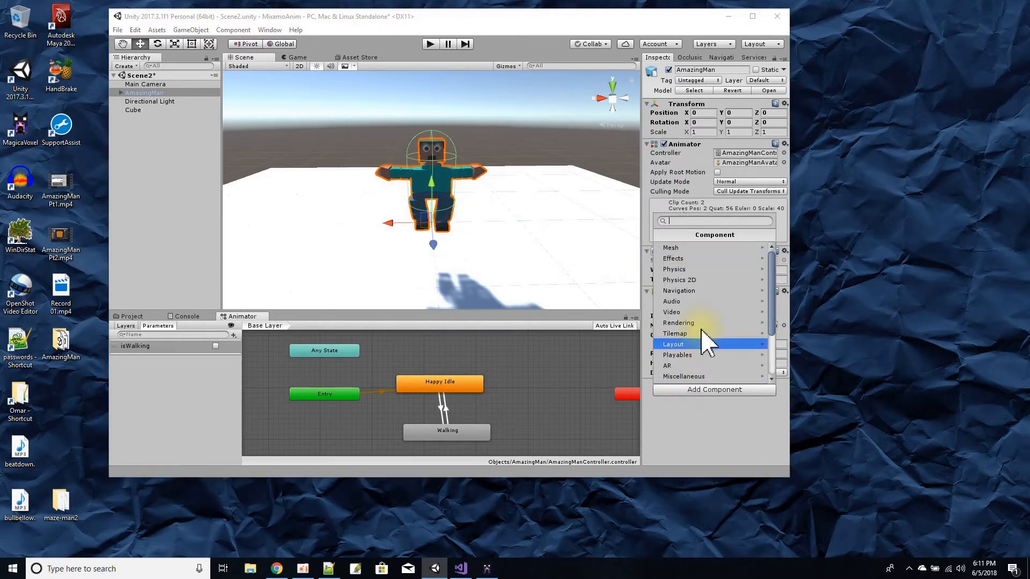
pyautogui.click(688, 269)
pyautogui.click(678, 248)
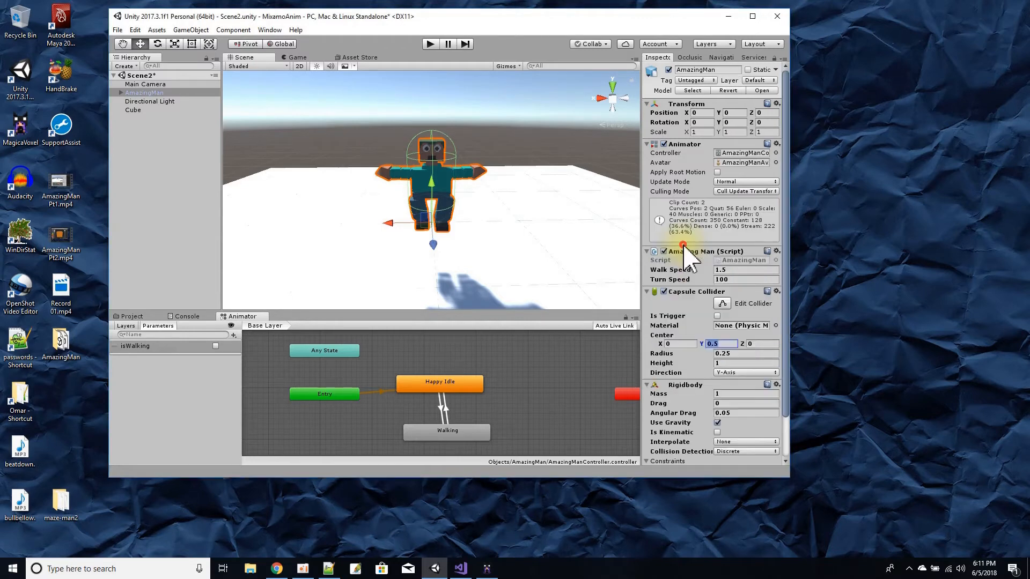
pyautogui.scroll(-2, 702, 335)
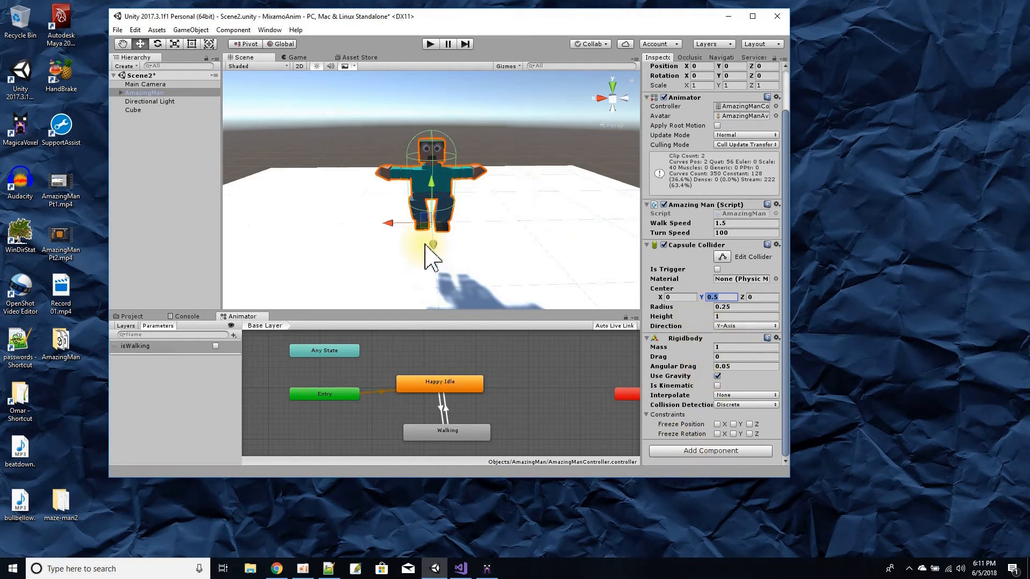
# Play the scene, walk and turn AmazingMan to test his physics on the floor, and stop playback
pyautogui.click(432, 45)
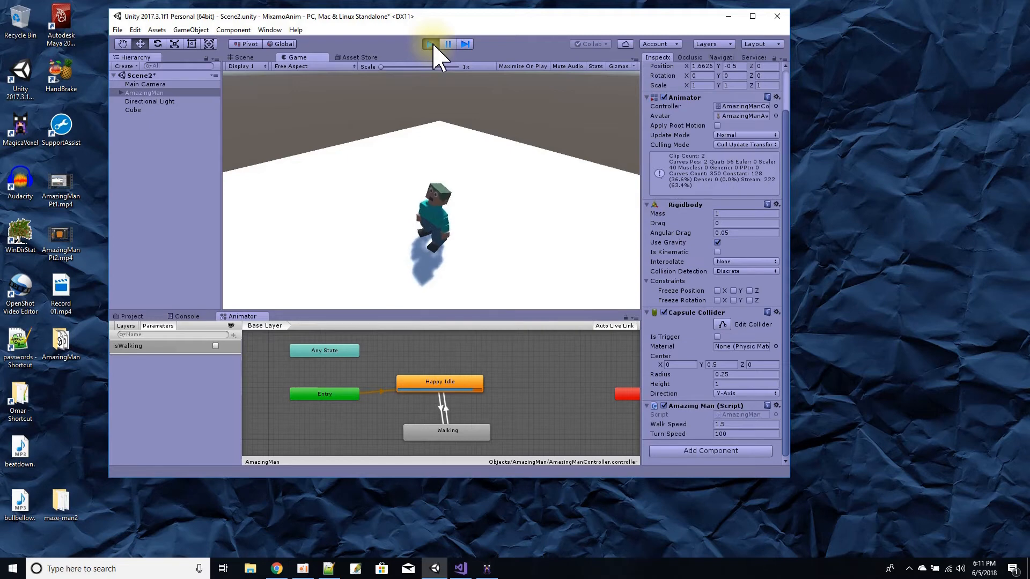
pyautogui.press('Up')
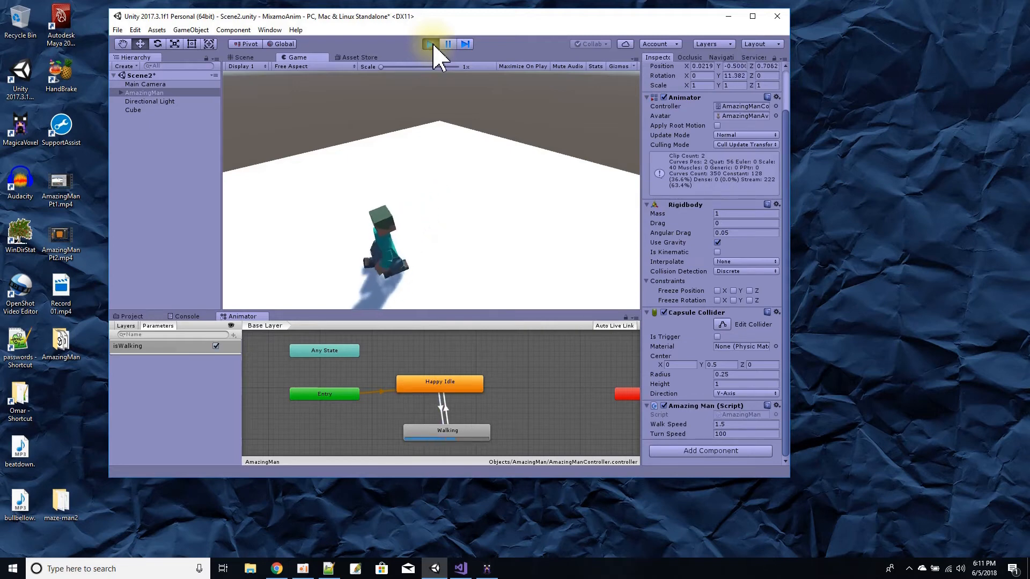
pyautogui.press('Left')
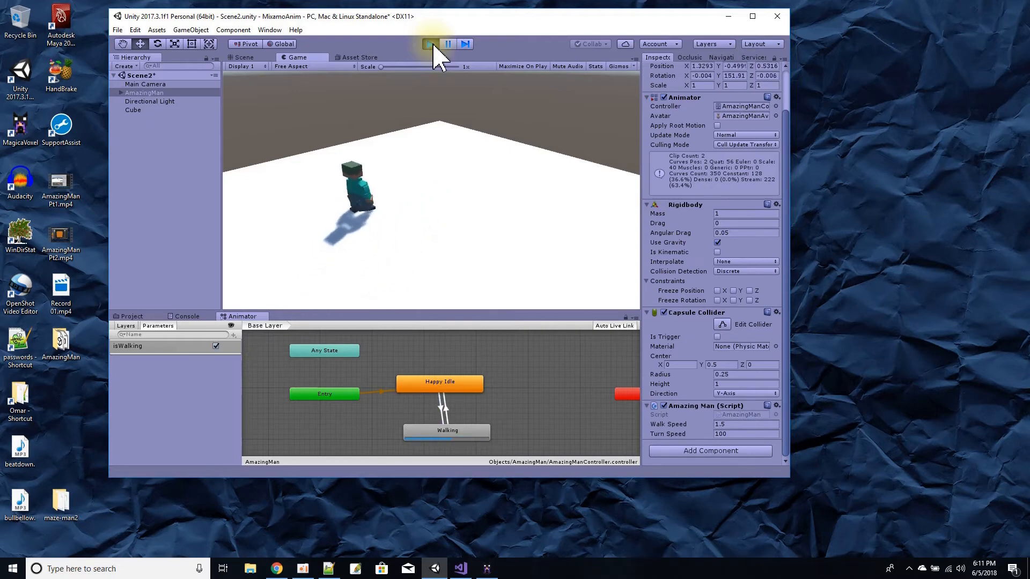
pyautogui.press('Right')
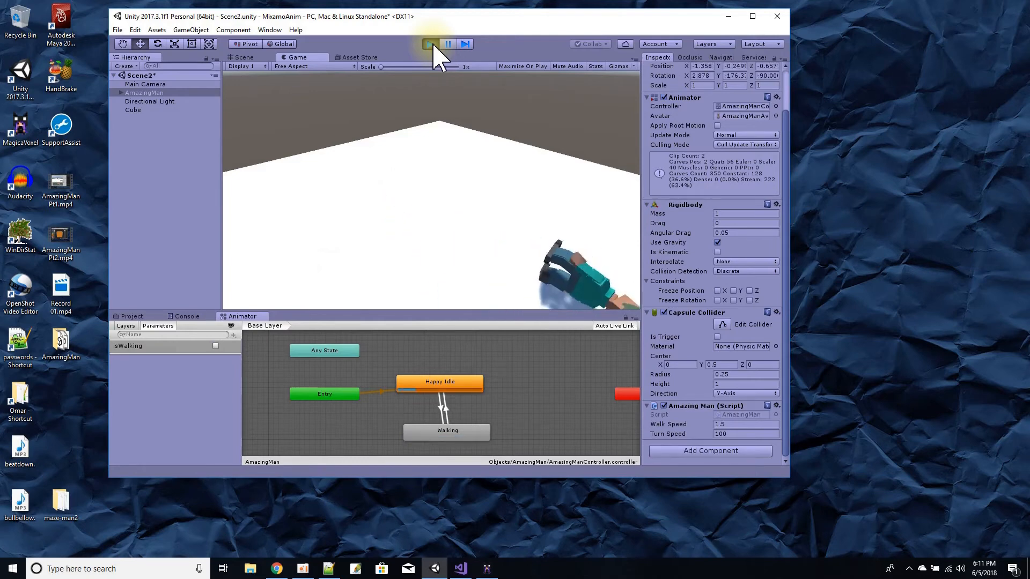
pyautogui.click(431, 44)
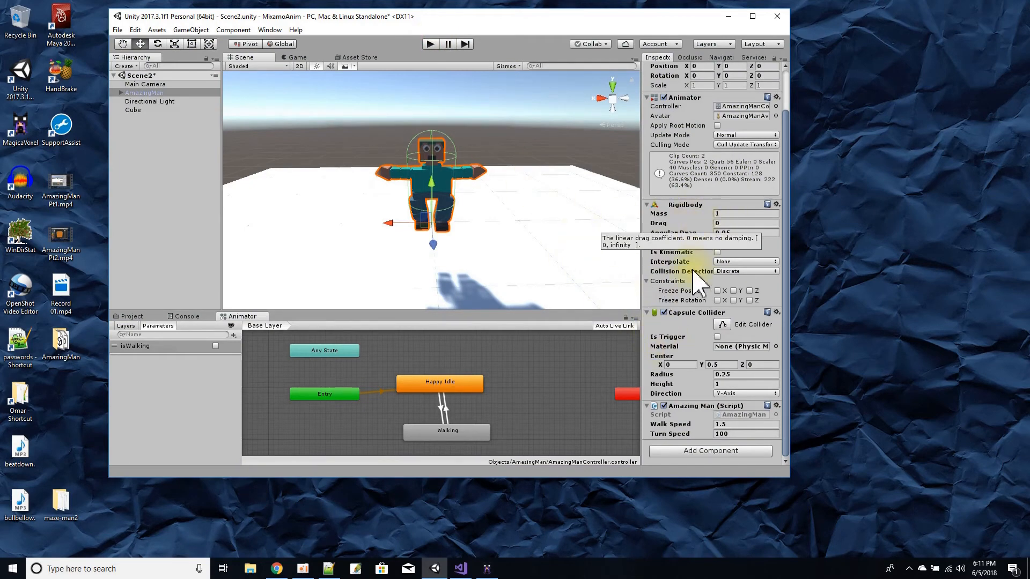
# Freeze the Rigidbody's rotation on X and Z, and play the scene to test walking and turning both ways
pyautogui.click(717, 301)
pyautogui.click(427, 47)
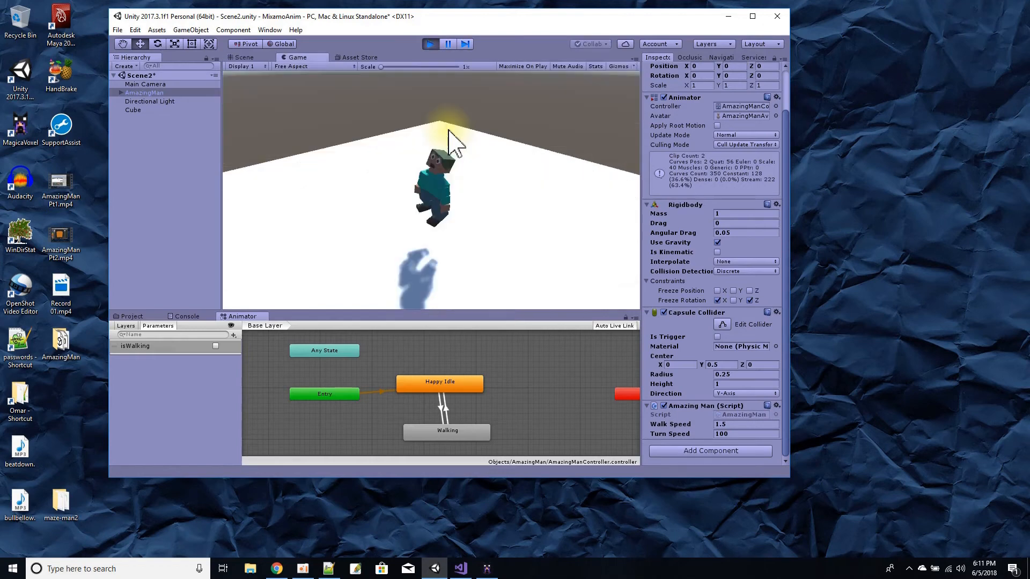
pyautogui.press('Up')
pyautogui.press('Right')
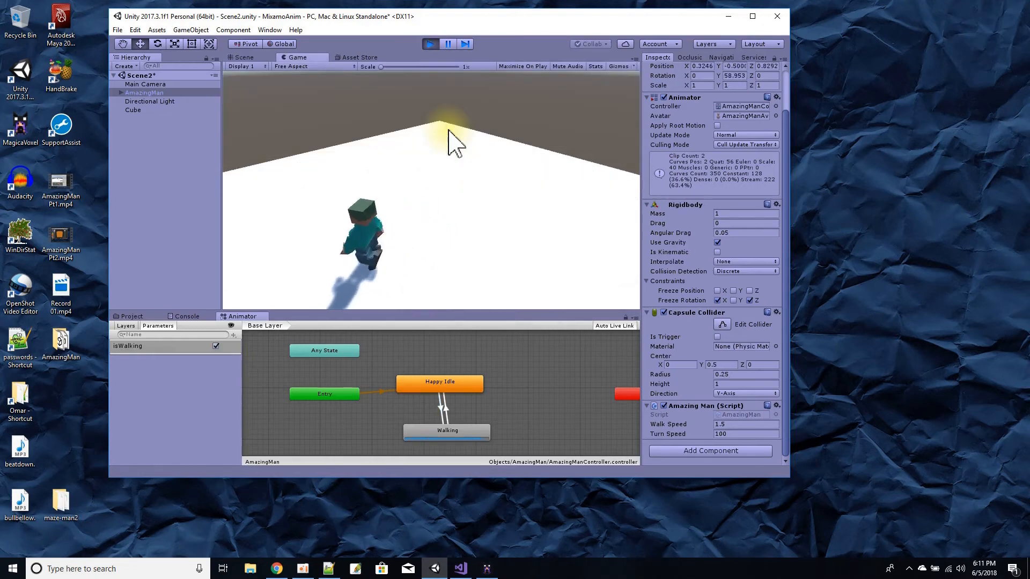
pyautogui.press('Right')
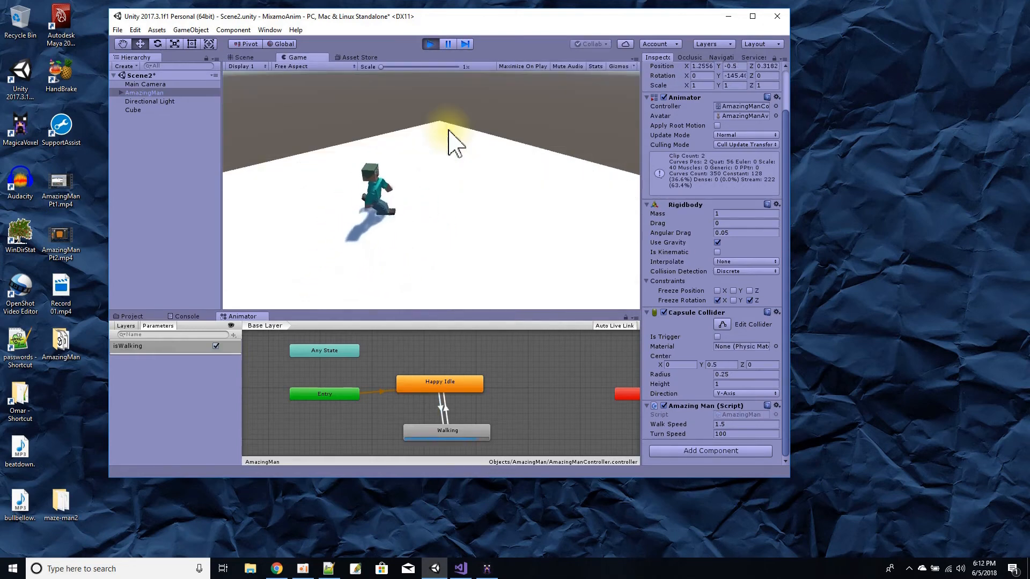
pyautogui.press('Left')
pyautogui.press('Left')
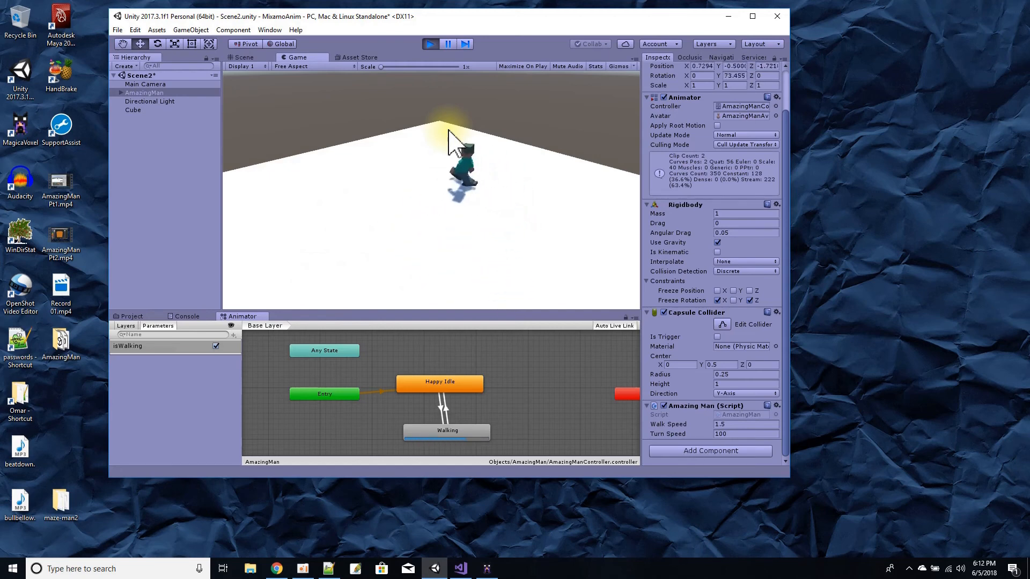